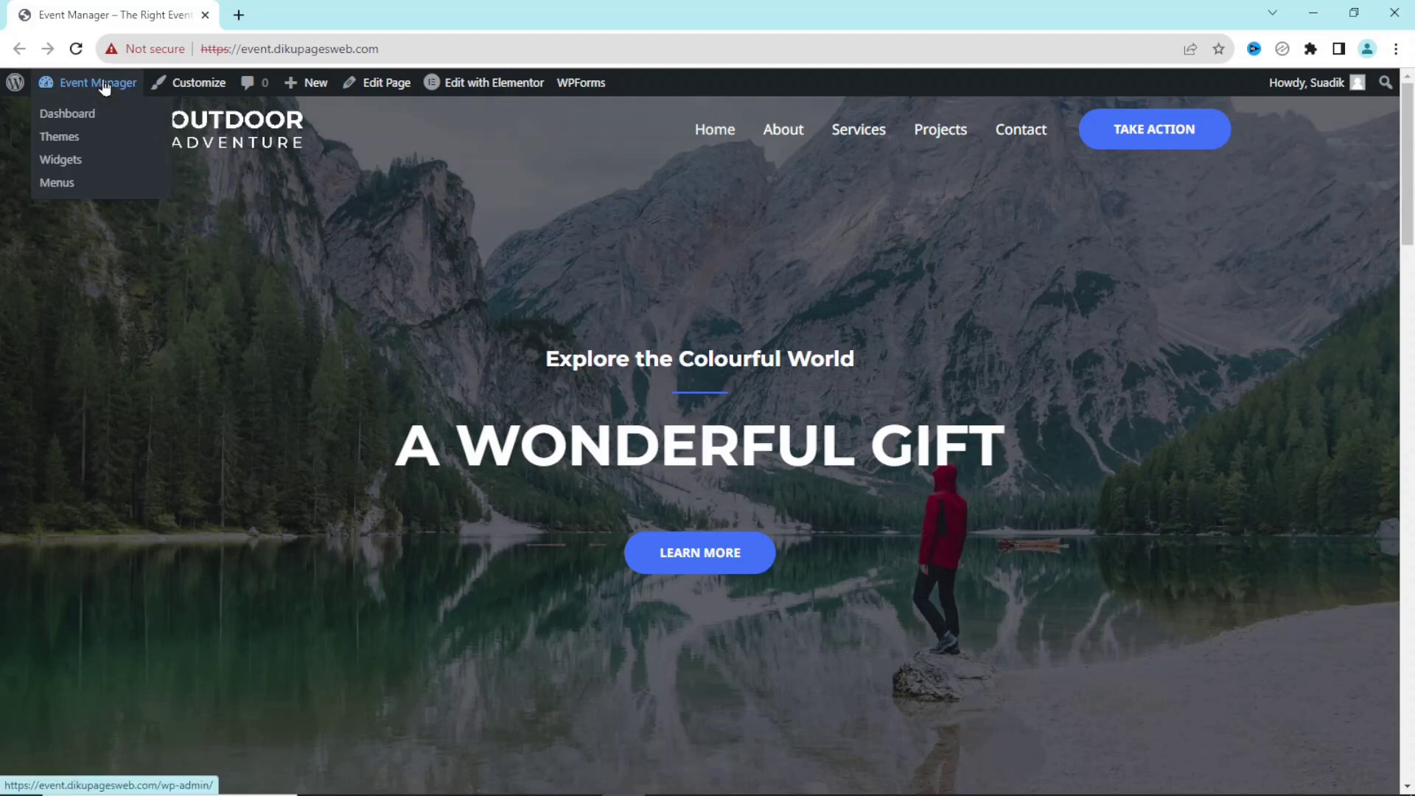
Go from the dashboard to Plugins > Add New, then view the Event Manager wordpress.org listing.
left_click(84, 124)
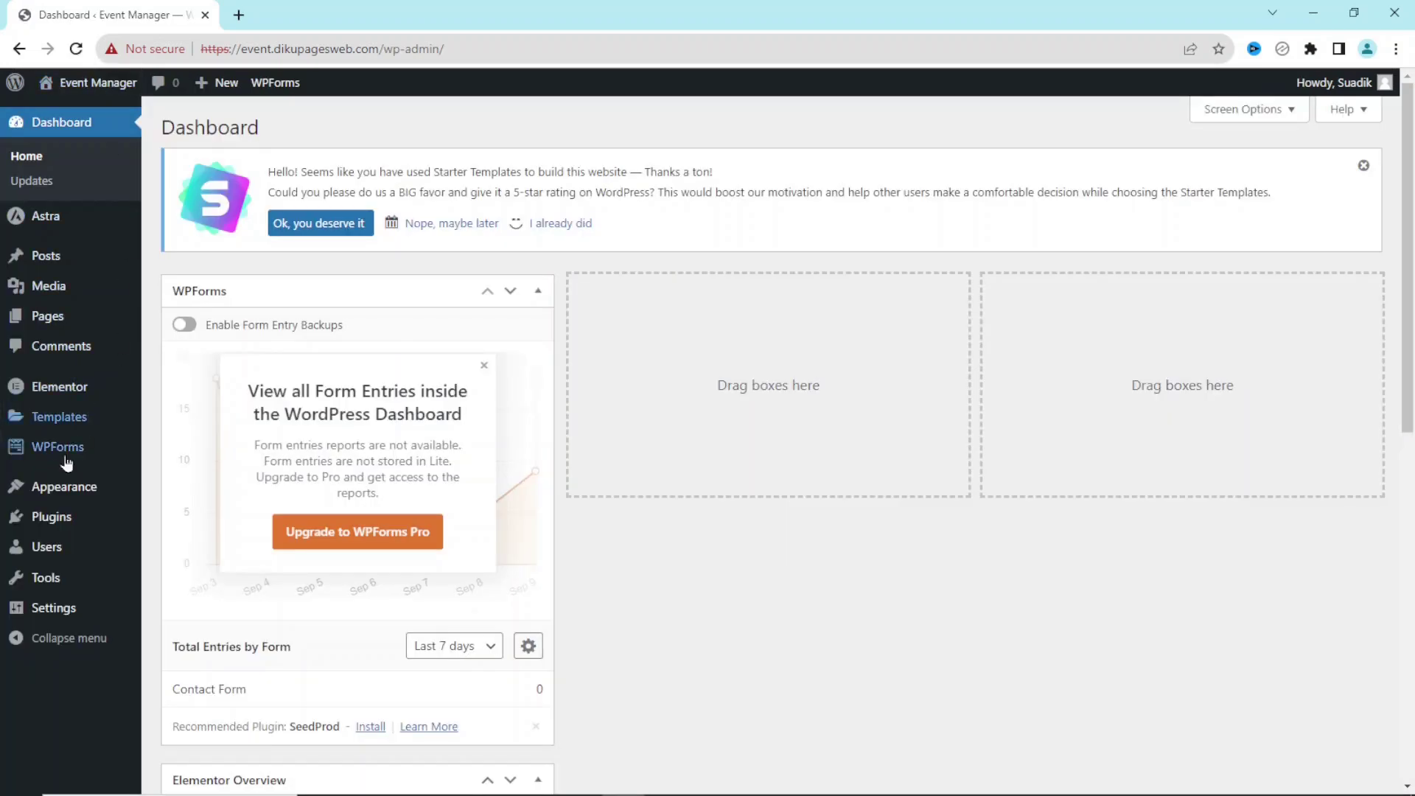
mouse_move(46, 521)
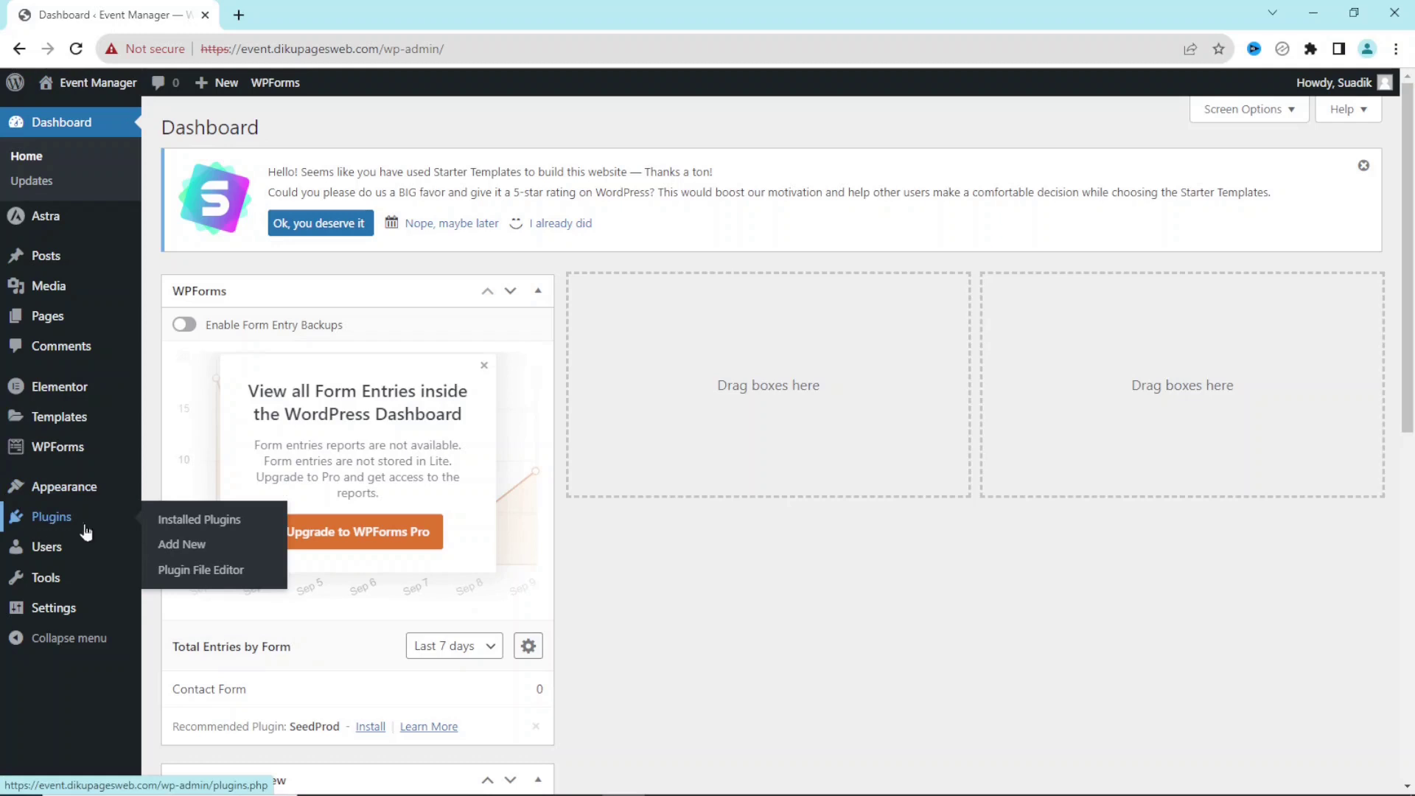
left_click(184, 542)
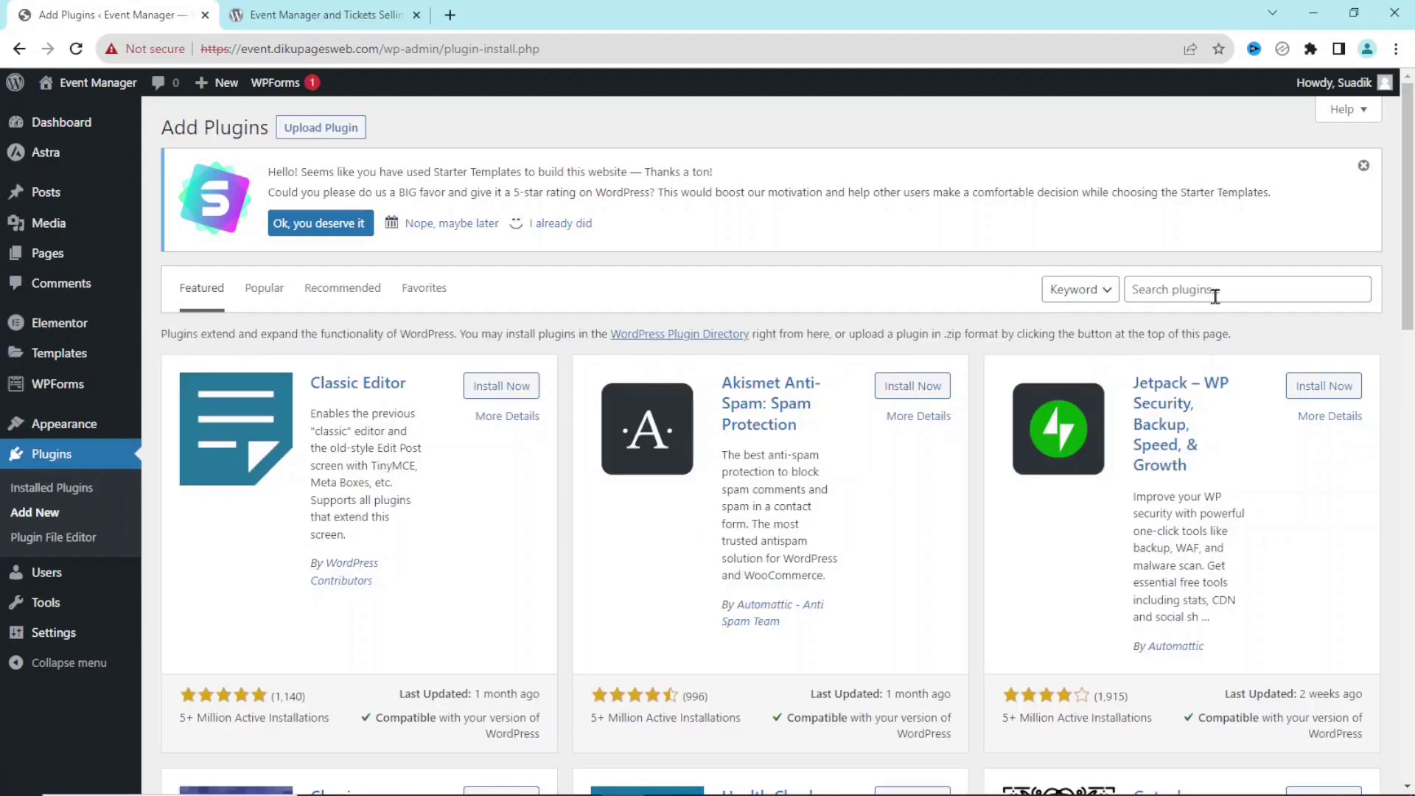
left_click(1215, 295)
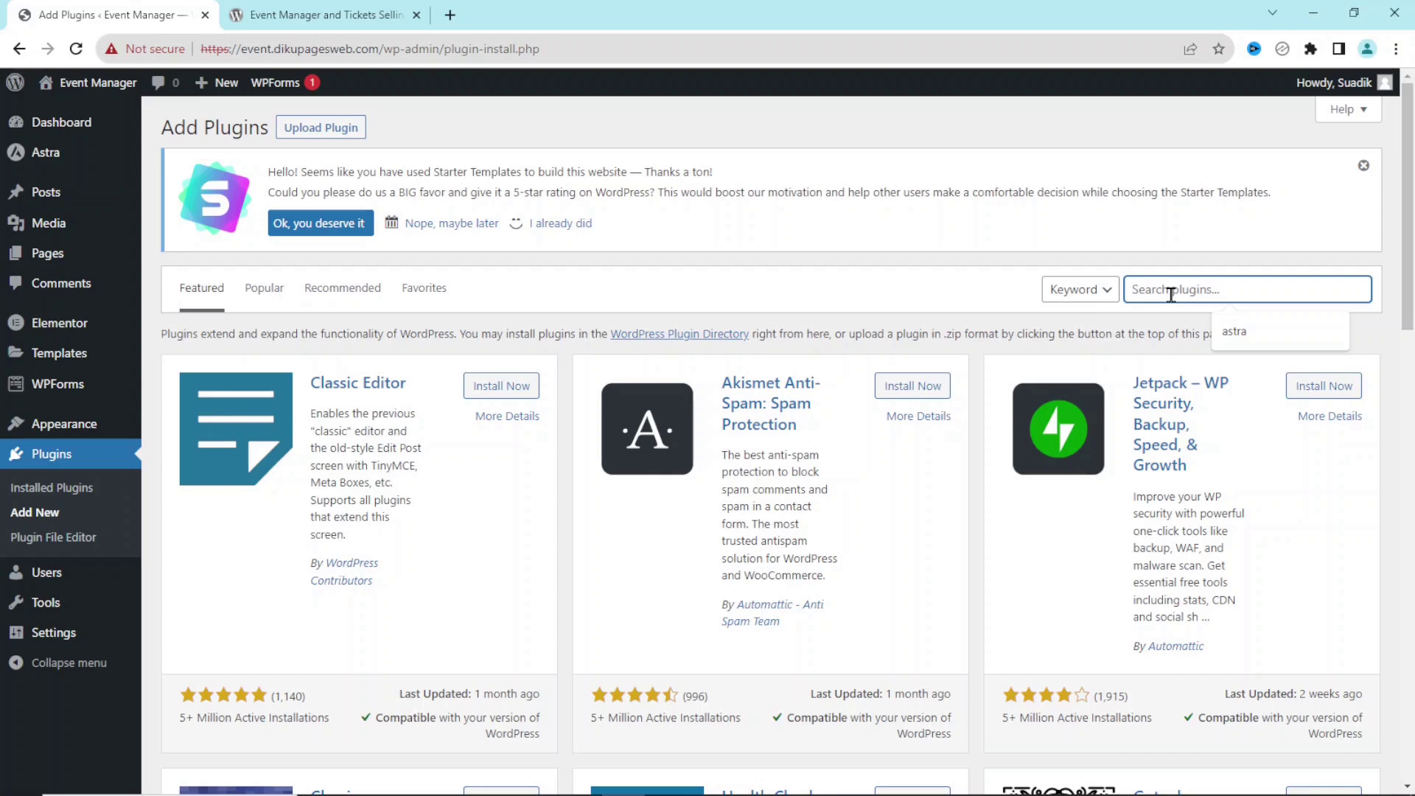
left_click(299, 17)
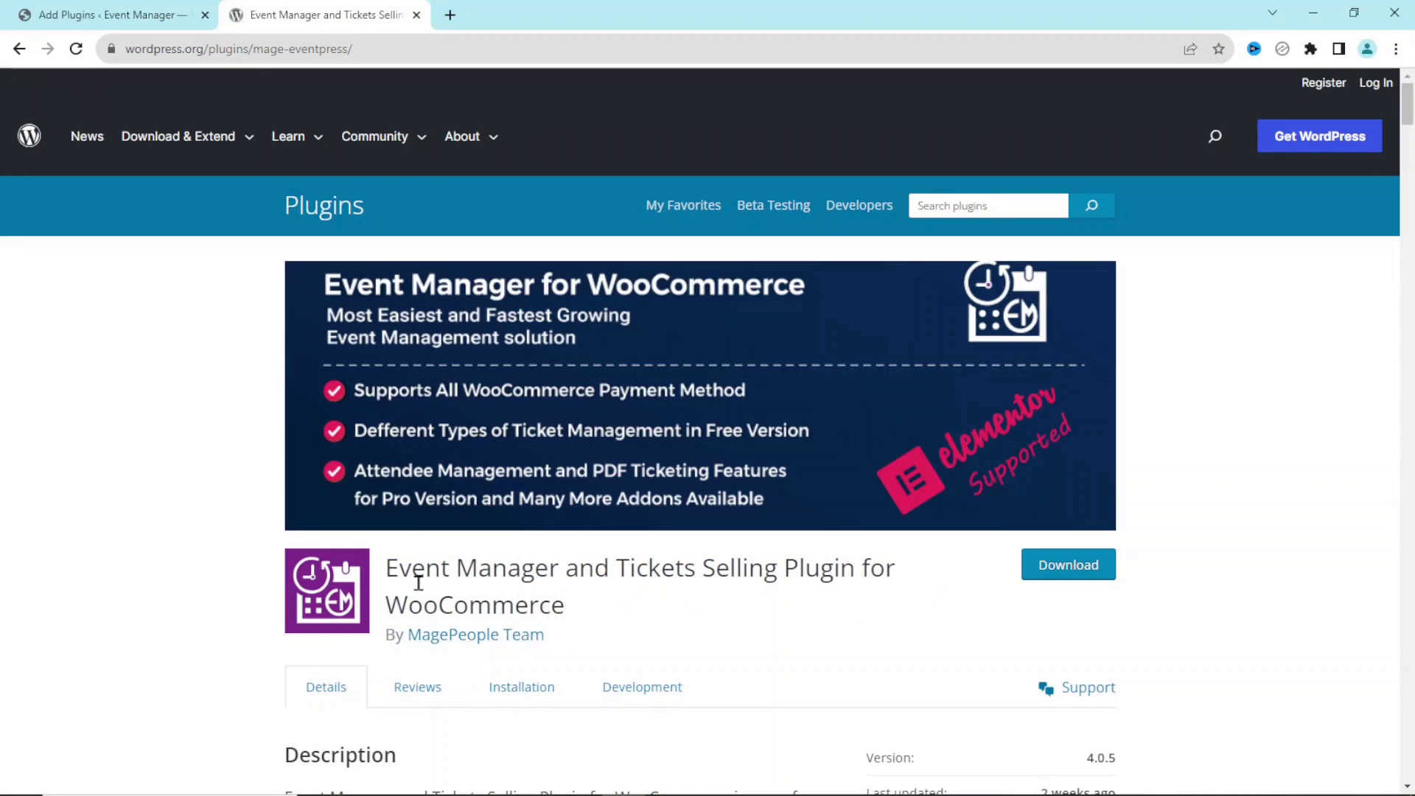
Copy the Event Manager plugin title from wordpress.org and paste it into the Add Plugins search.
left_click_drag(386, 564, 577, 623)
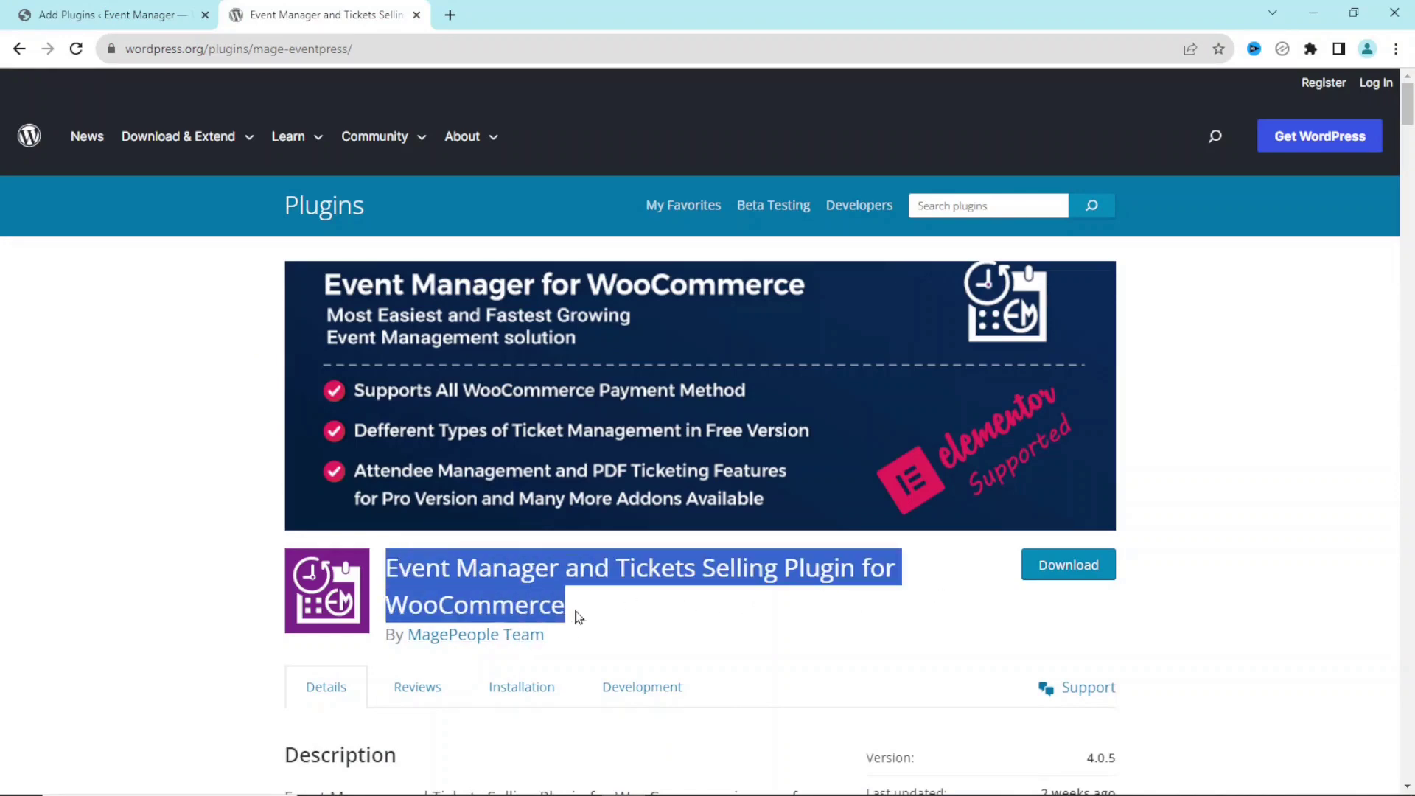
right_click(499, 568)
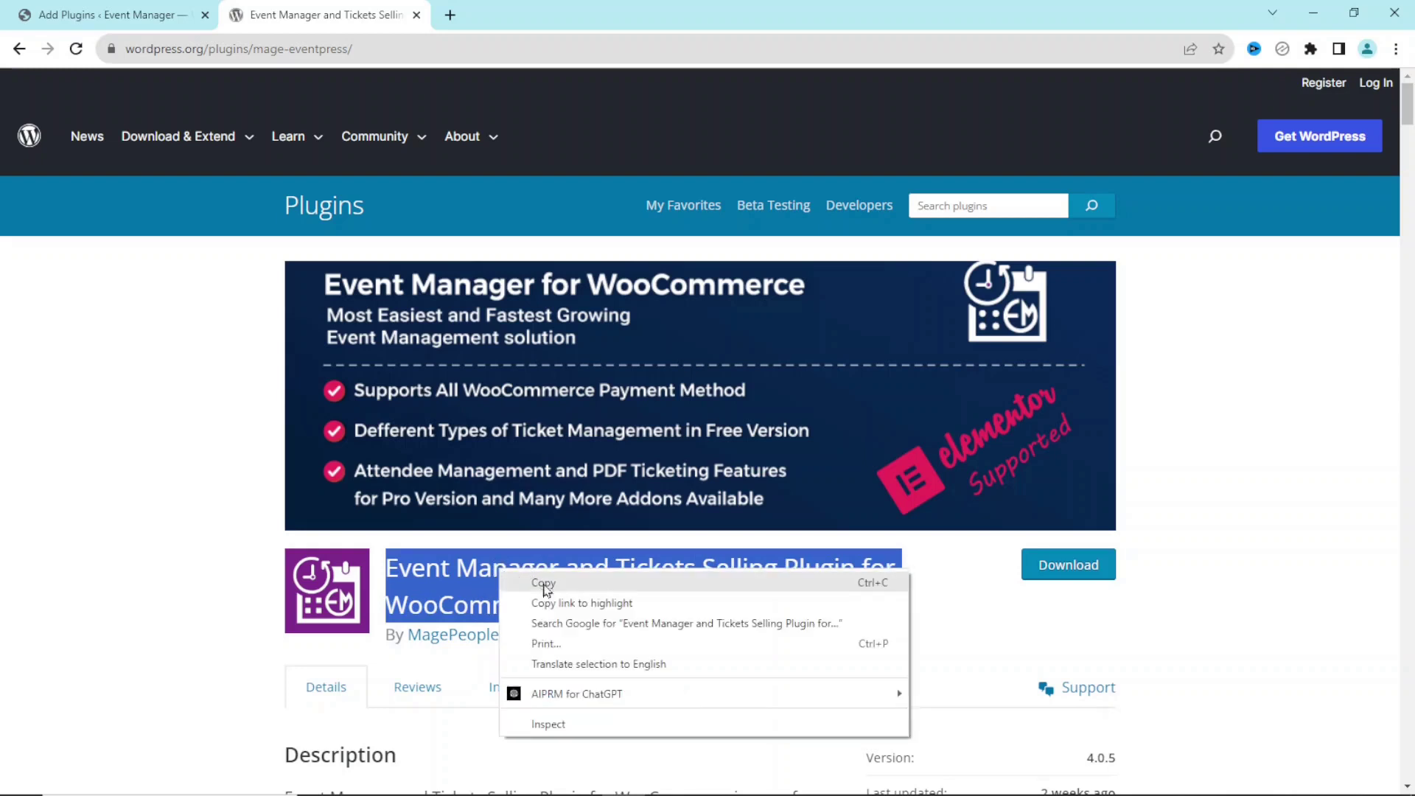
left_click(546, 582)
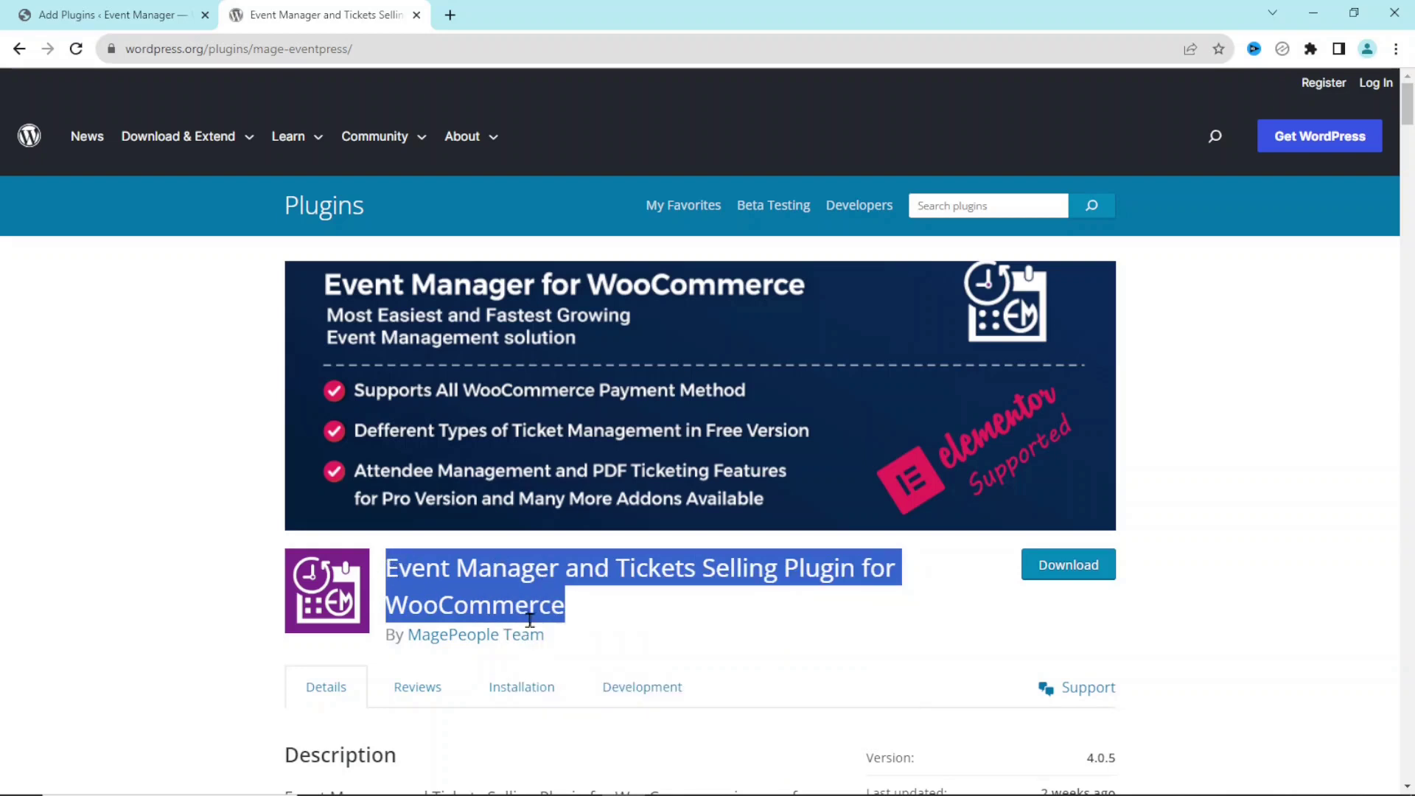
left_click(115, 17)
key("ctrl+v")
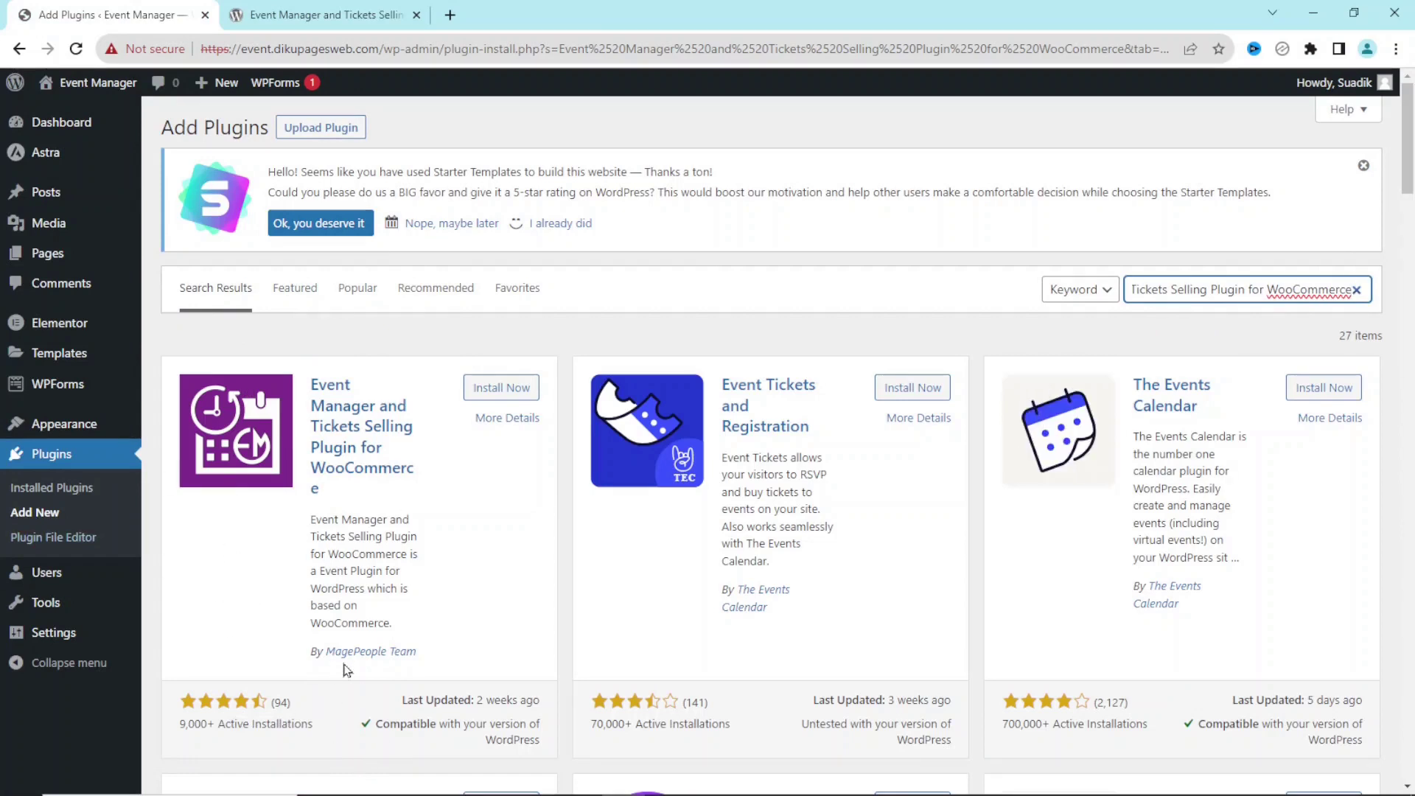
Install and activate the Event Manager and Tickets Selling Plugin for WooCommerce.
left_click(497, 388)
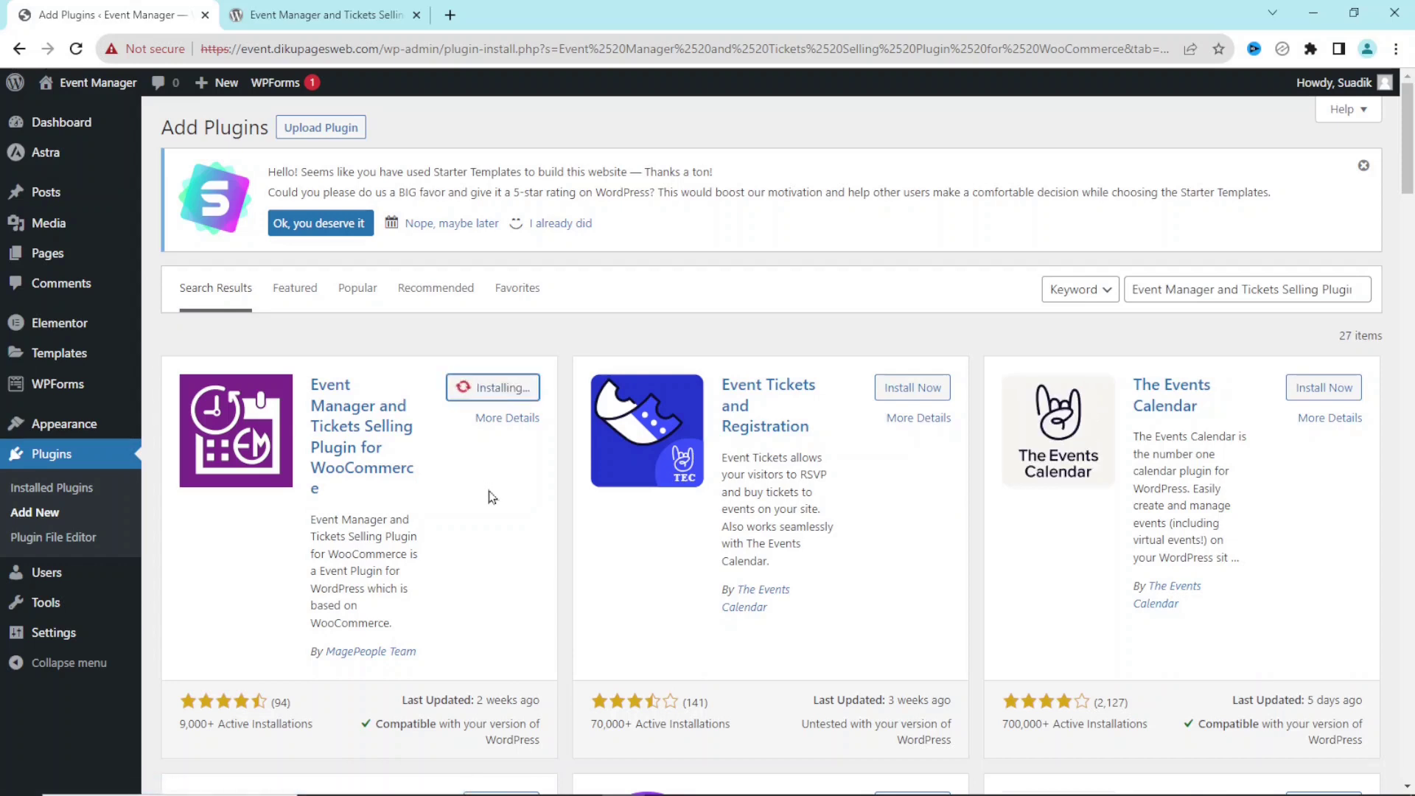
left_click(505, 395)
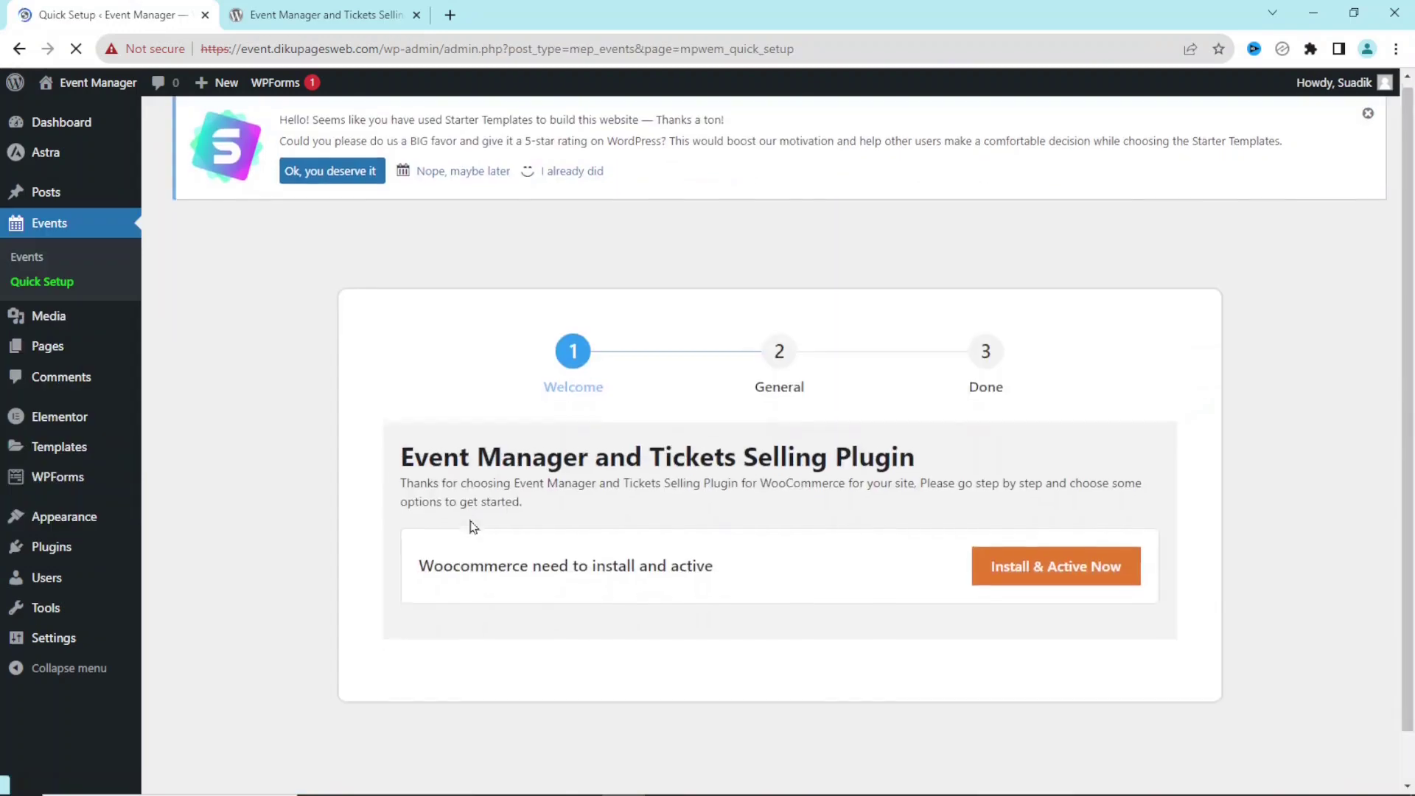
scroll(472, 522, "down", 1)
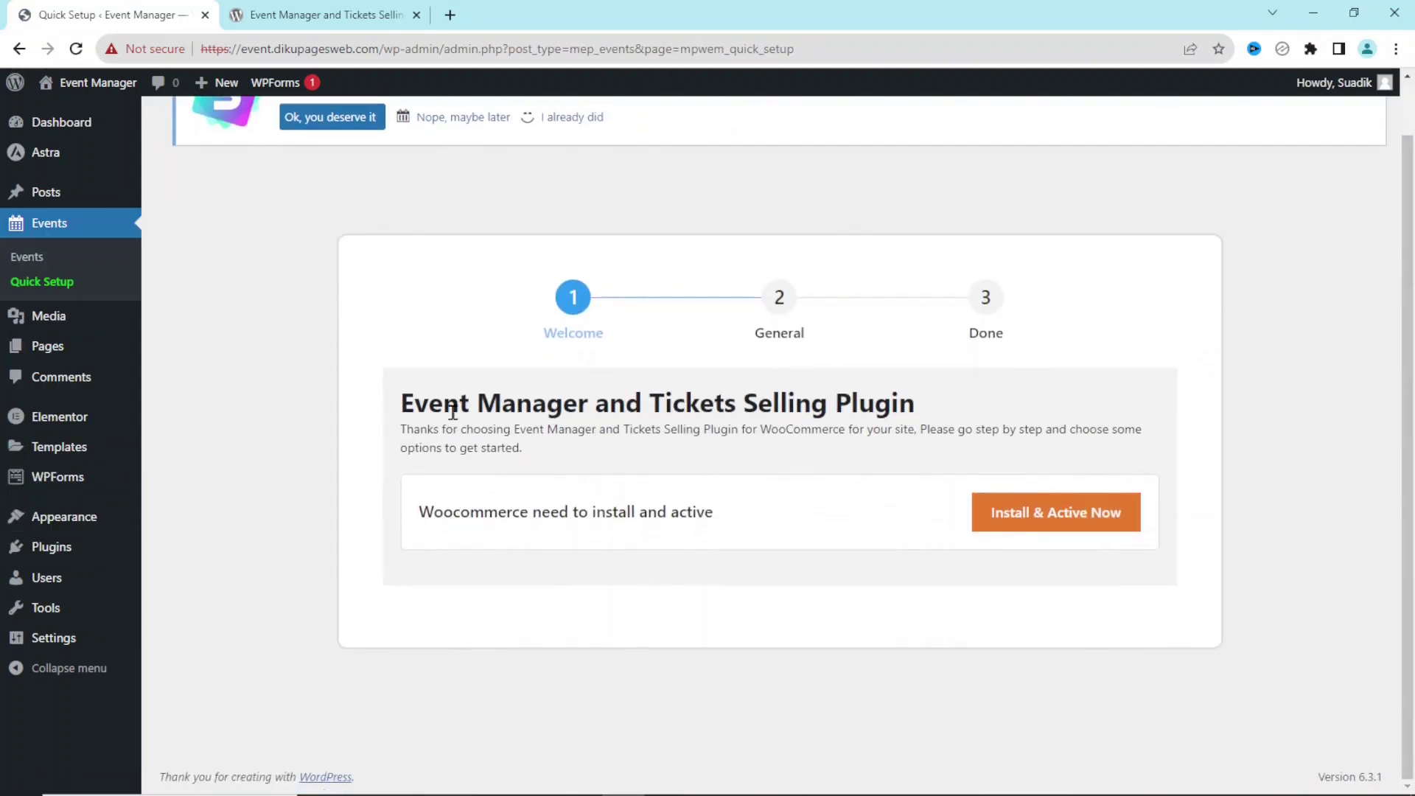
Install and activate the required WooCommerce plugin, then close the wordpress.org tab.
left_click_drag(422, 517, 748, 511)
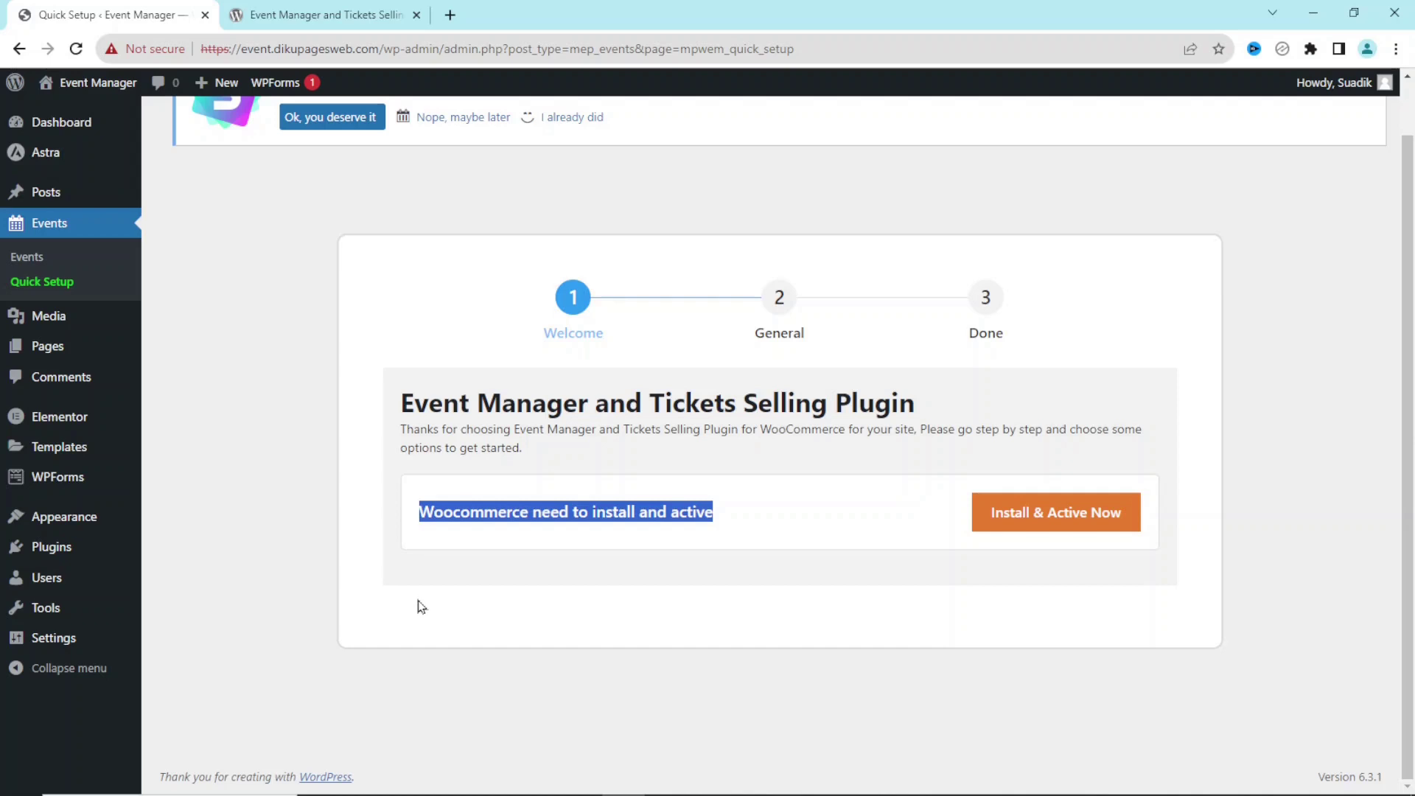
left_click(1049, 527)
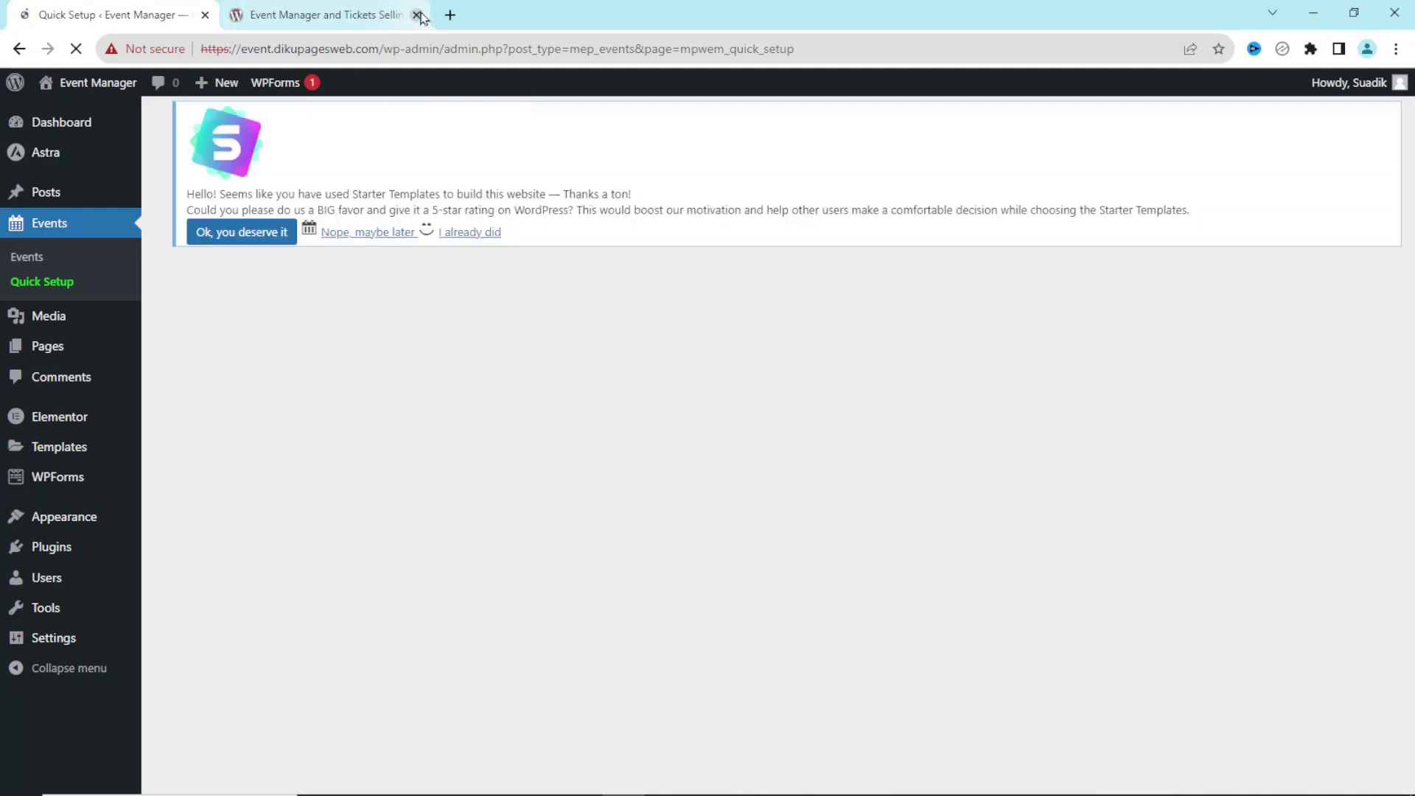
left_click(417, 15)
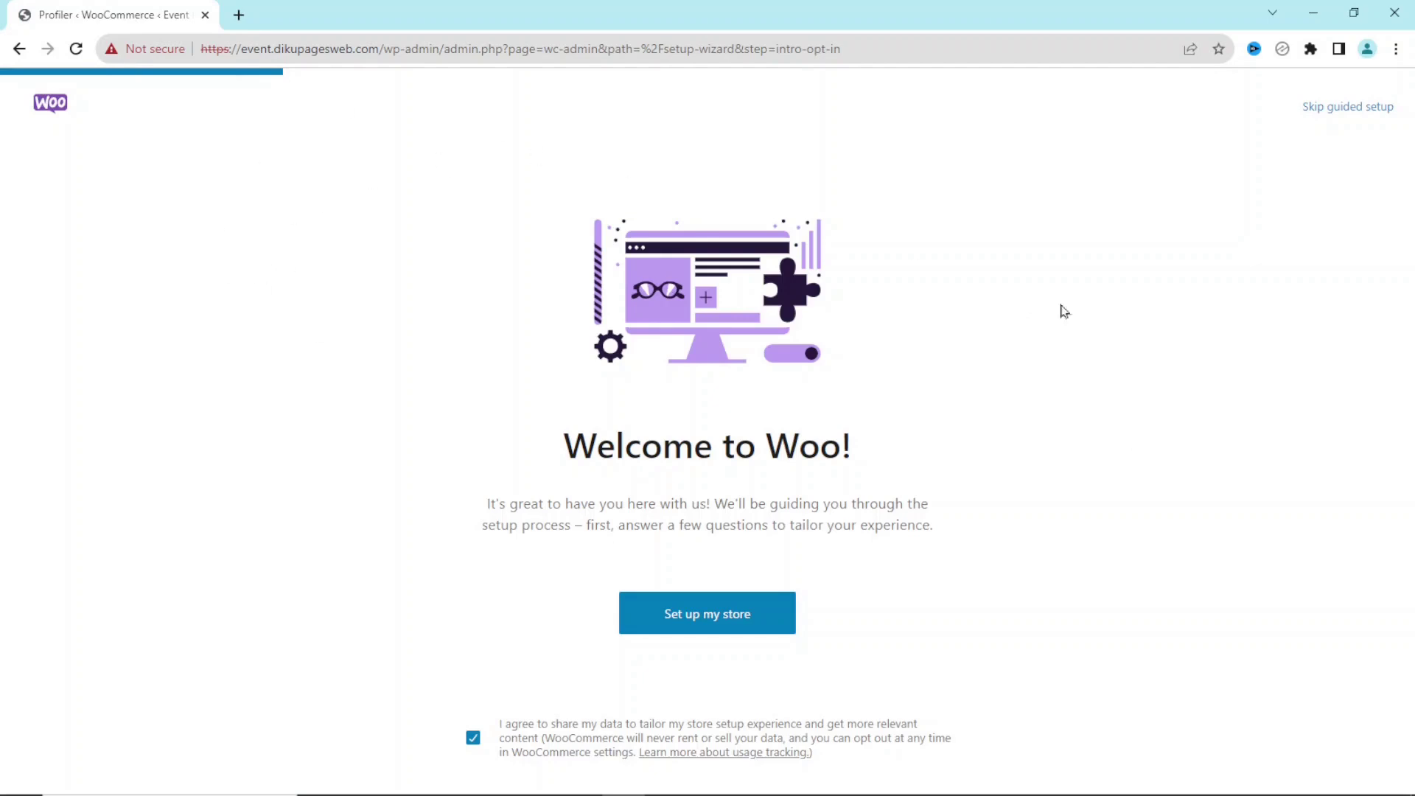
Skip WooCommerce's guided setup, choose Ghana — Northern as the business location, and go to the store.
left_click(1350, 109)
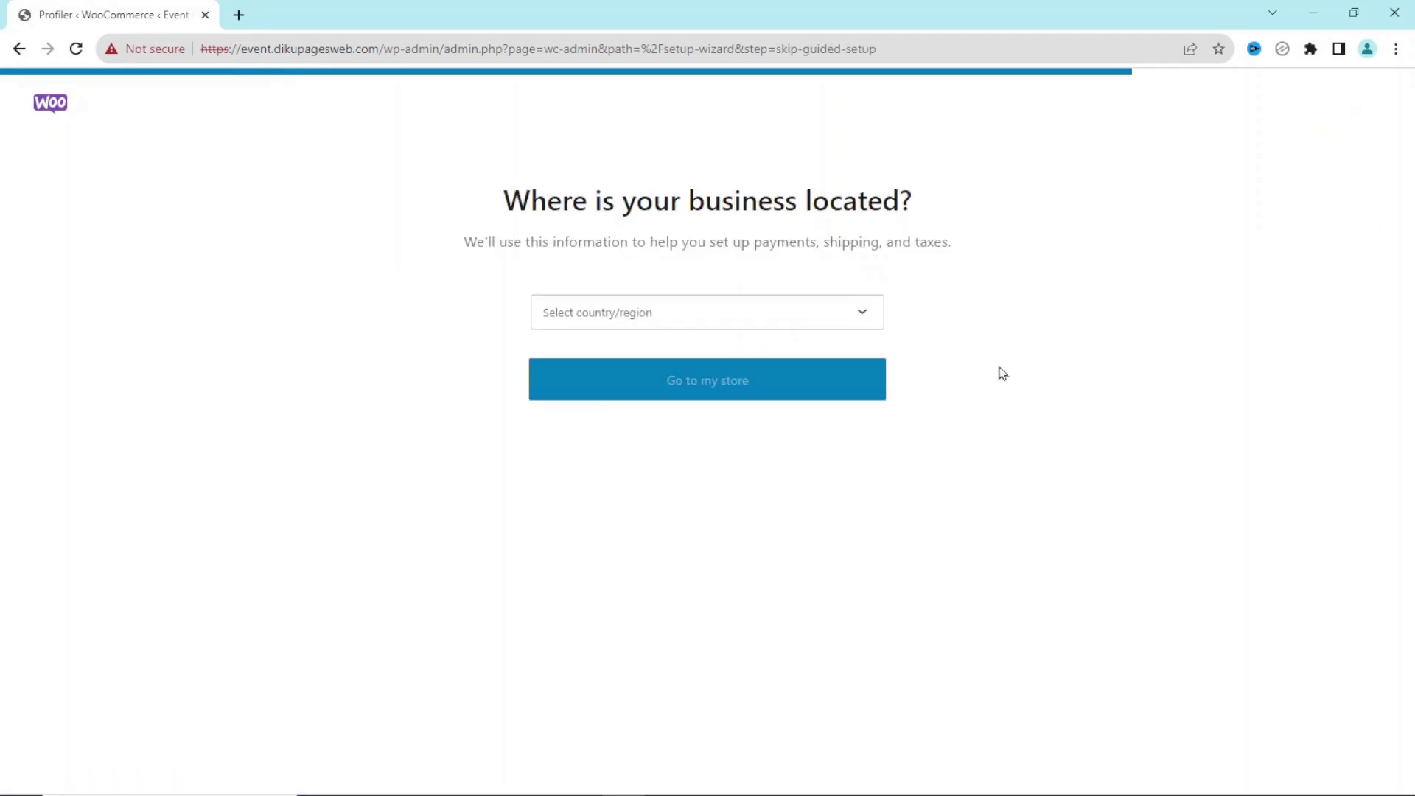
left_click(712, 322)
type("ghana")
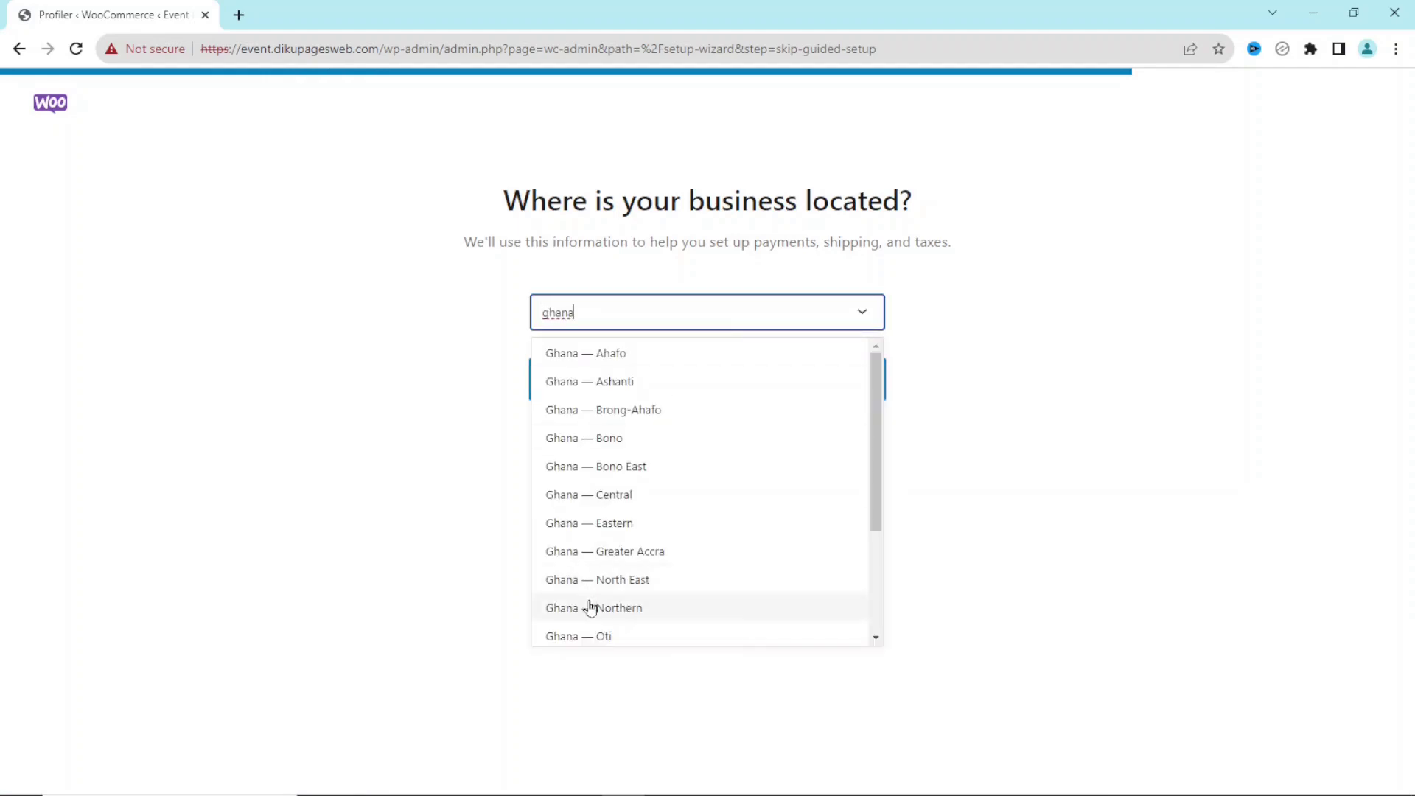
left_click(600, 618)
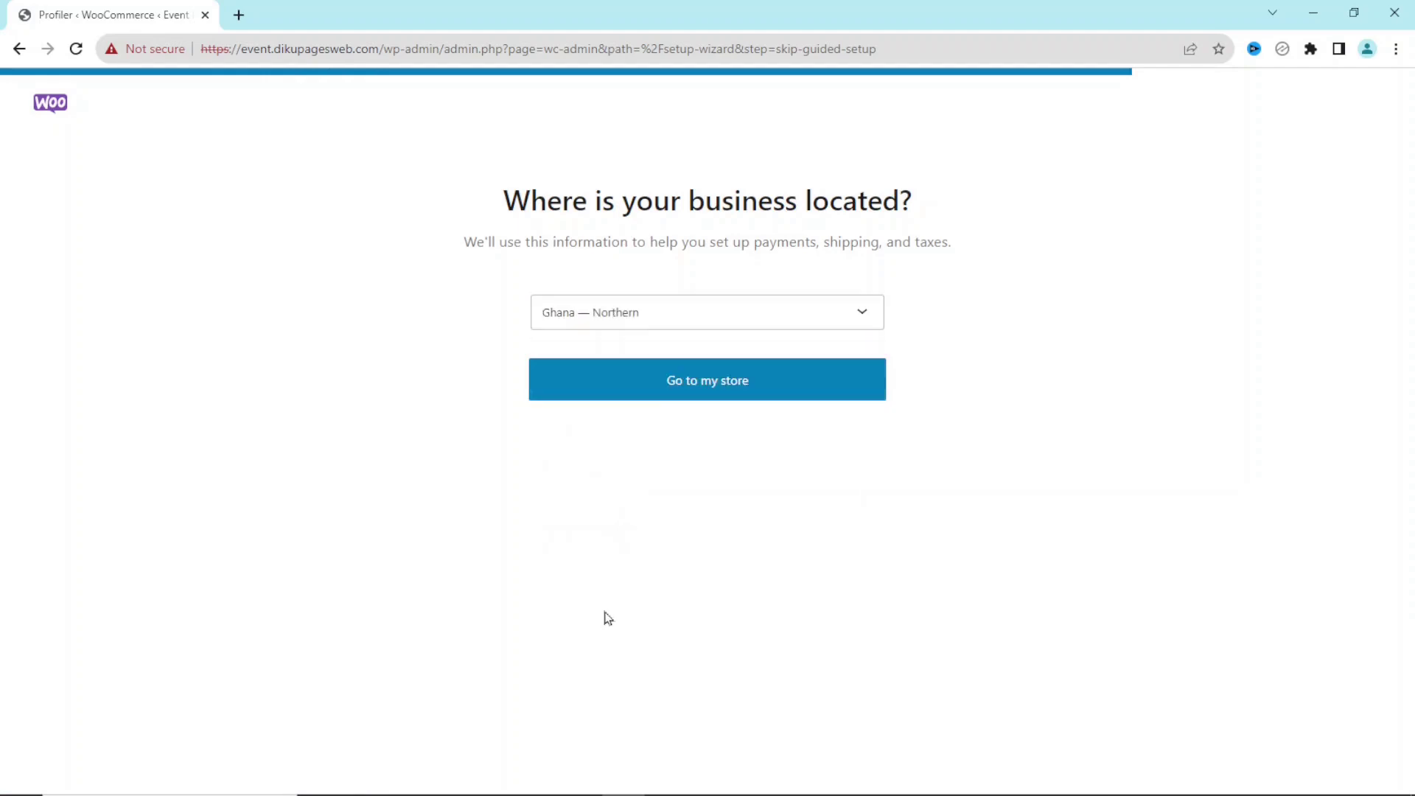
left_click(734, 398)
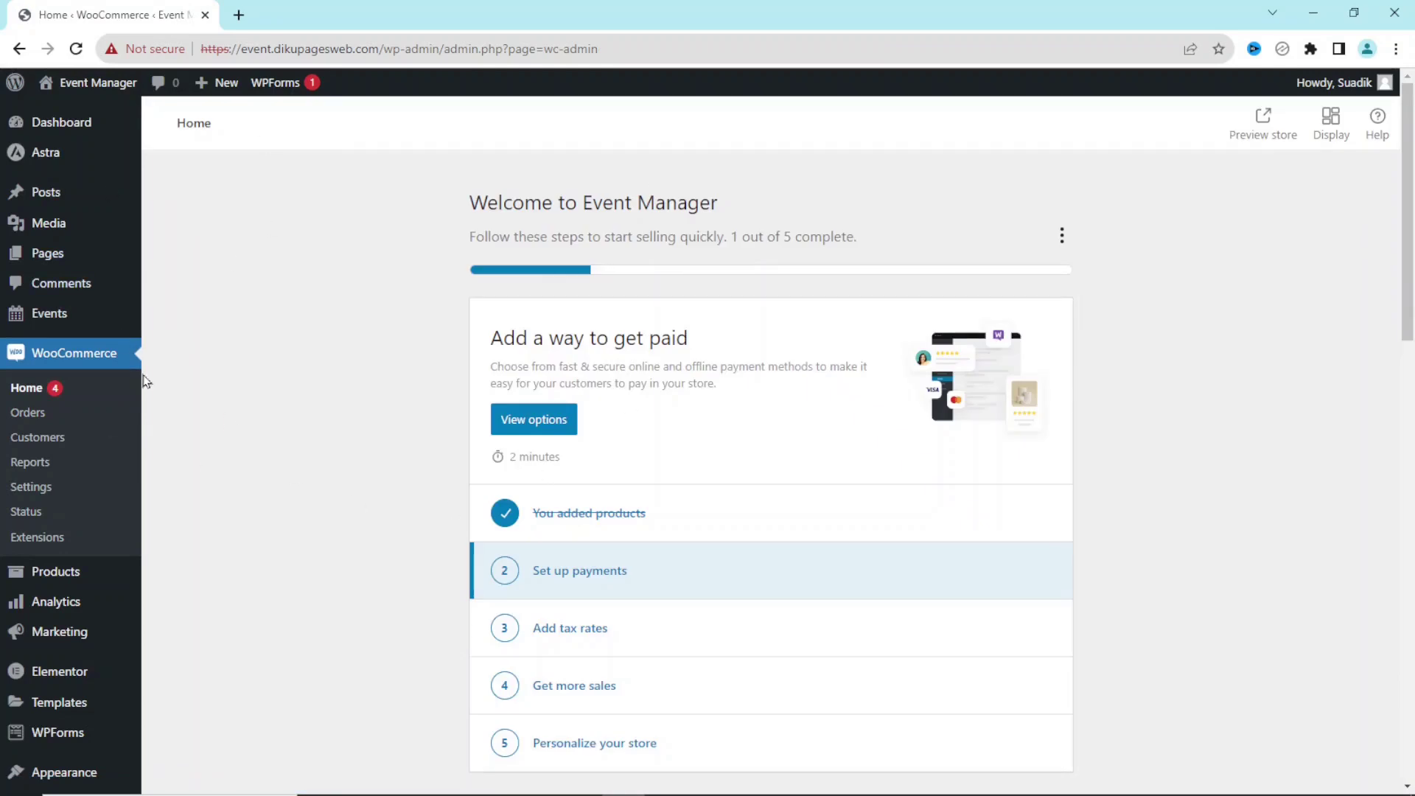
Open Events > Quick Setup to reach the Event Manager Welcome step.
mouse_move(82, 315)
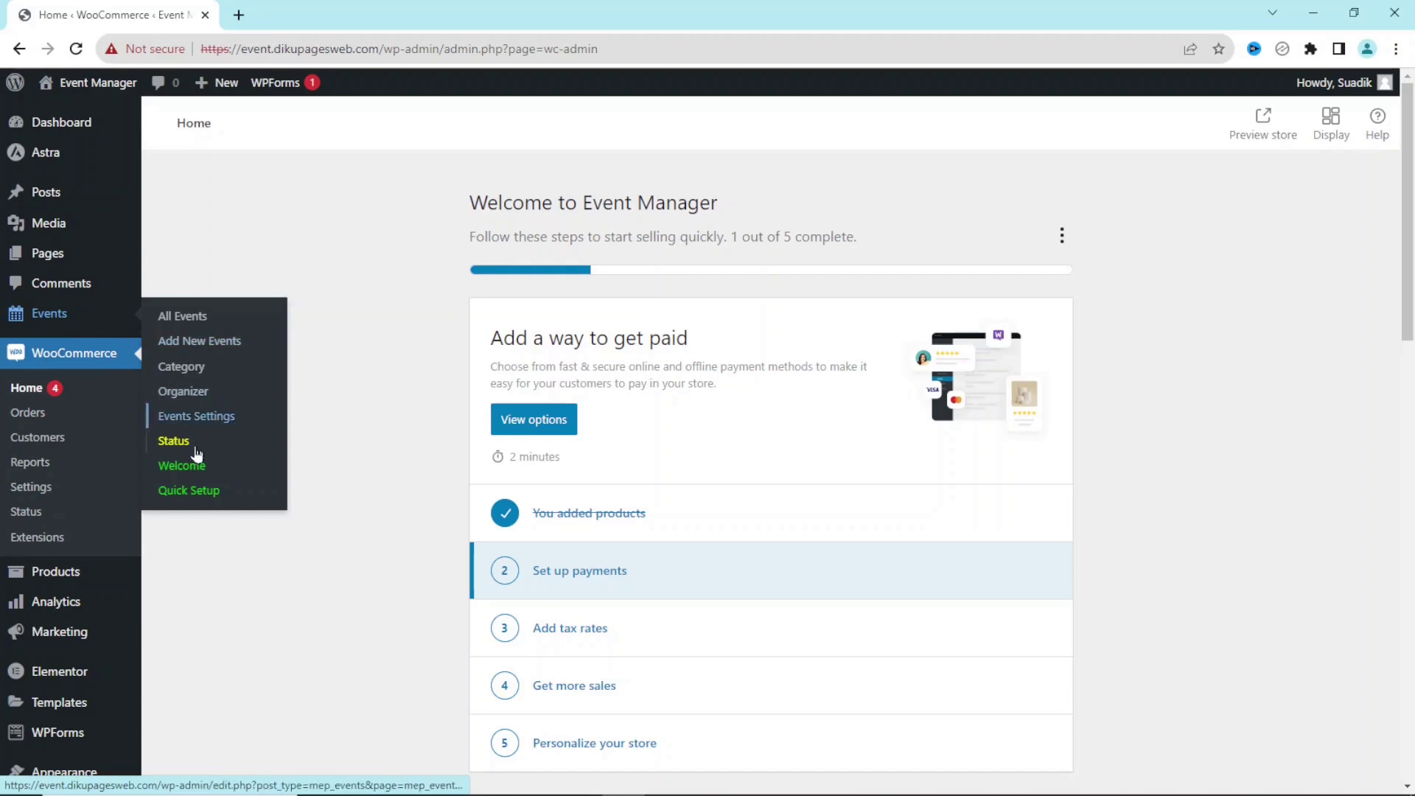
left_click(188, 491)
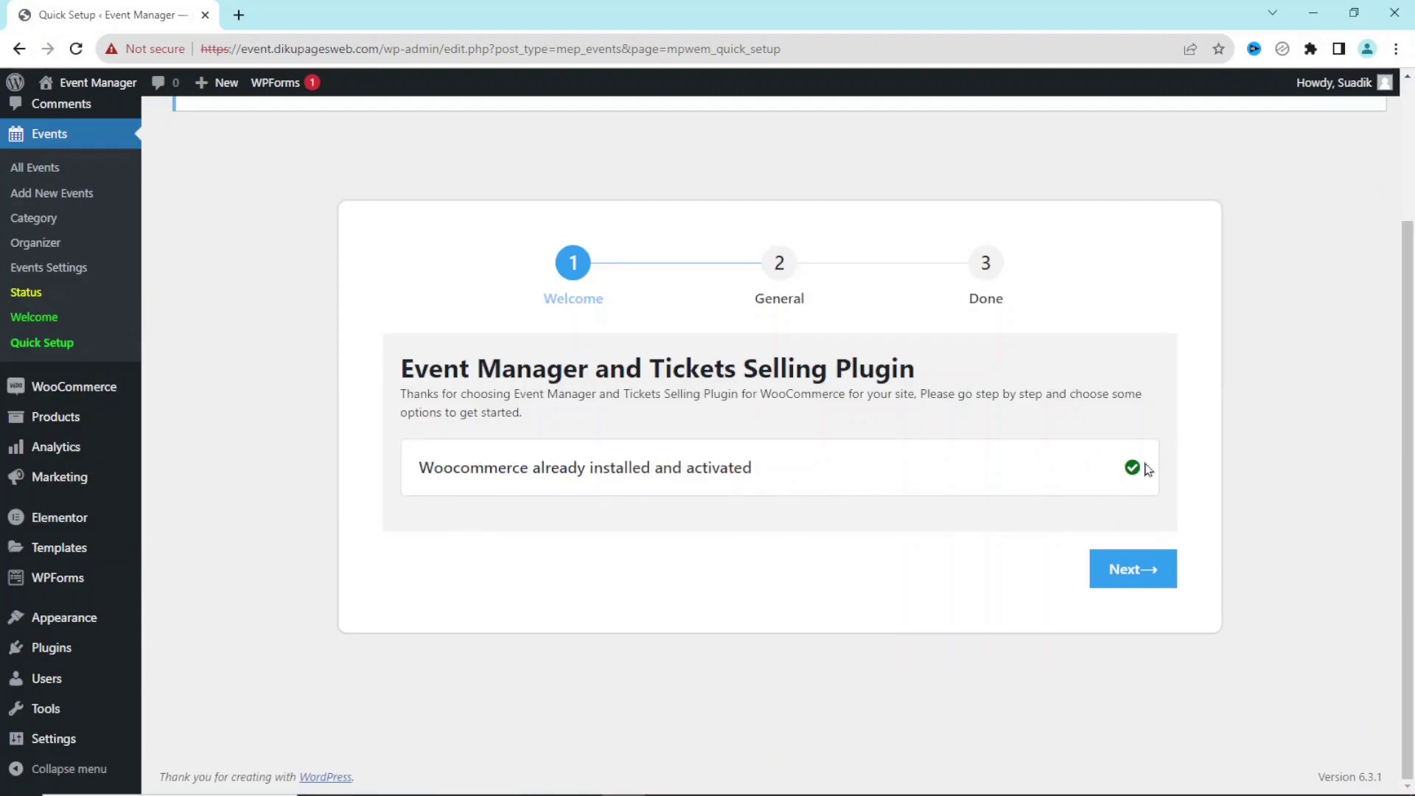
Advance to General settings, checking the 'event' slug and keeping Event End Time as expiry.
left_click(1129, 571)
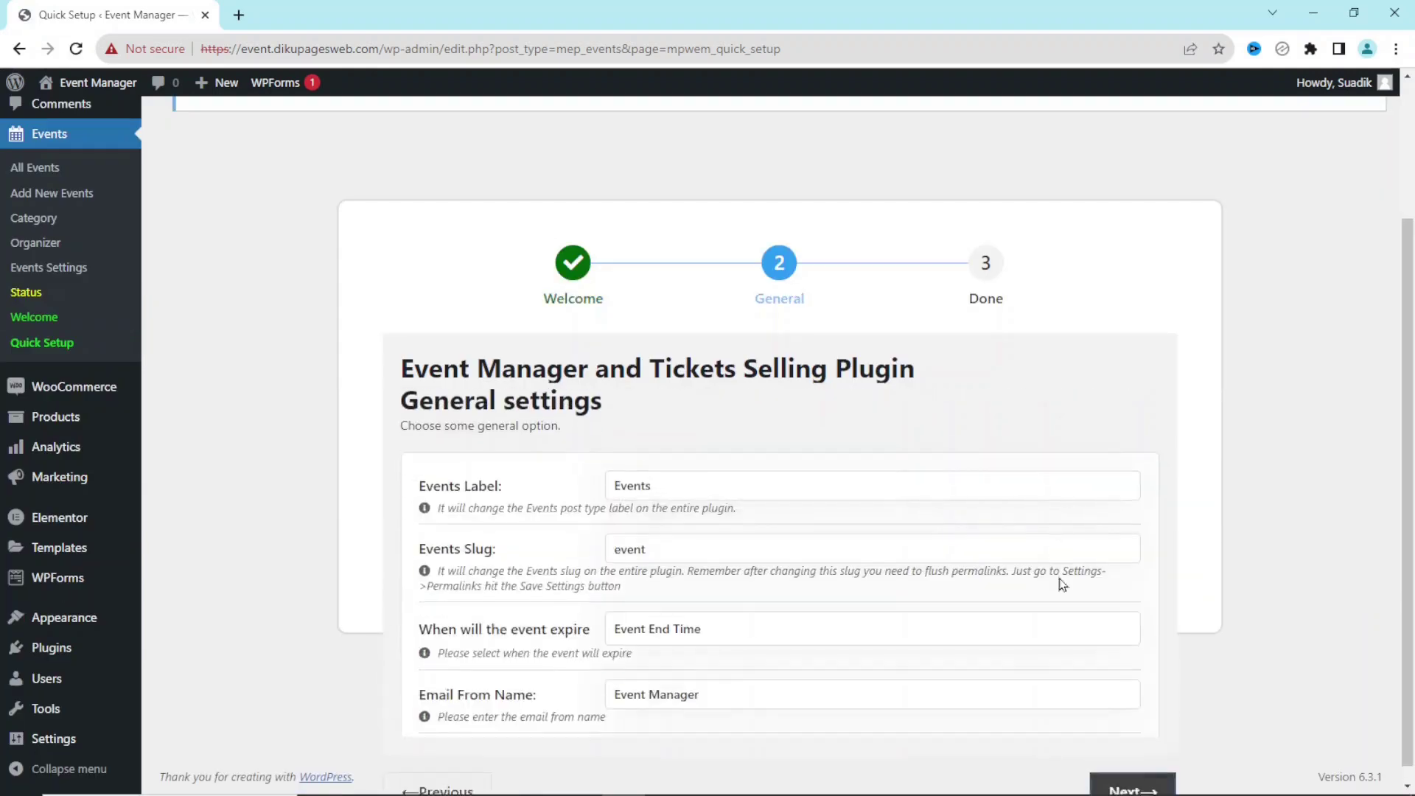
scroll(1047, 590, "down", 2)
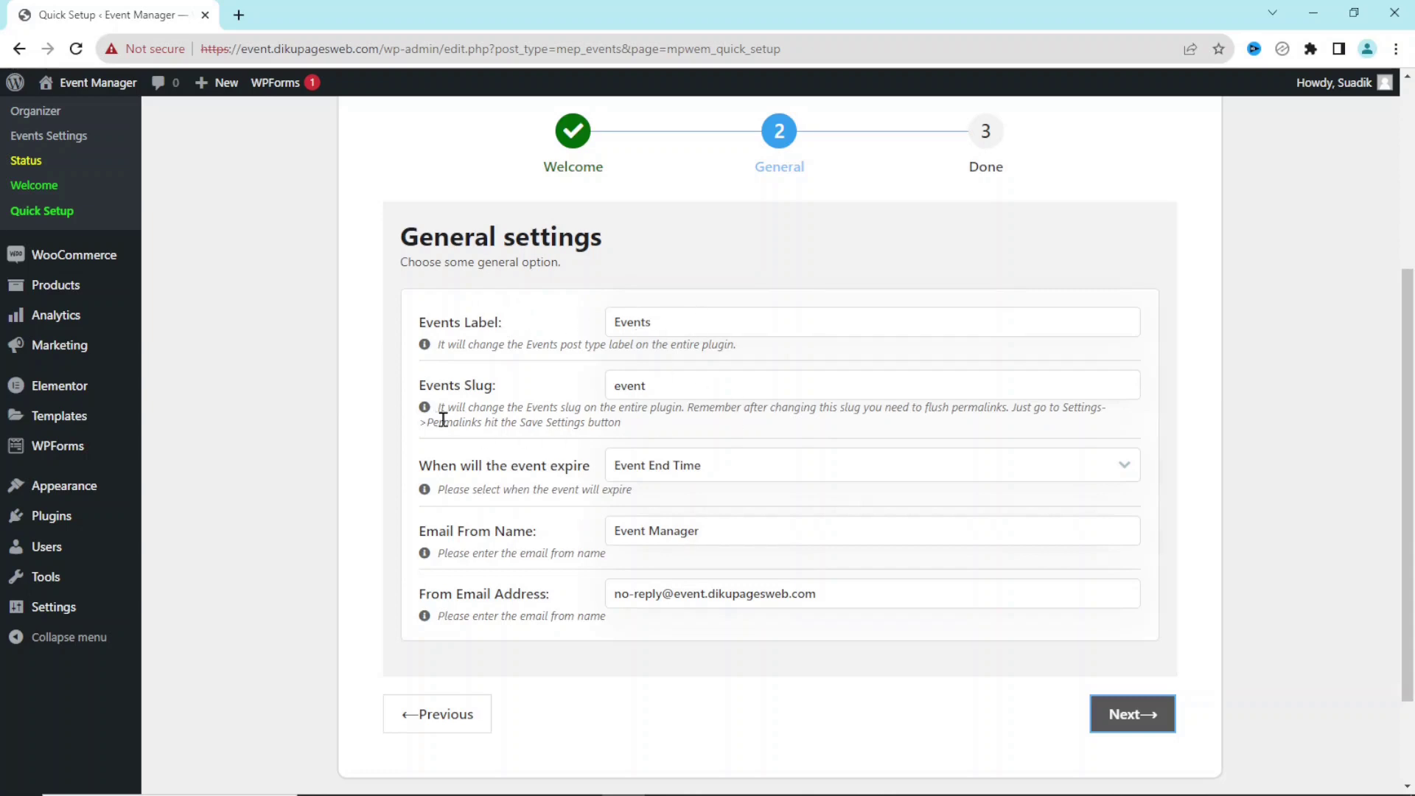
left_click(693, 388)
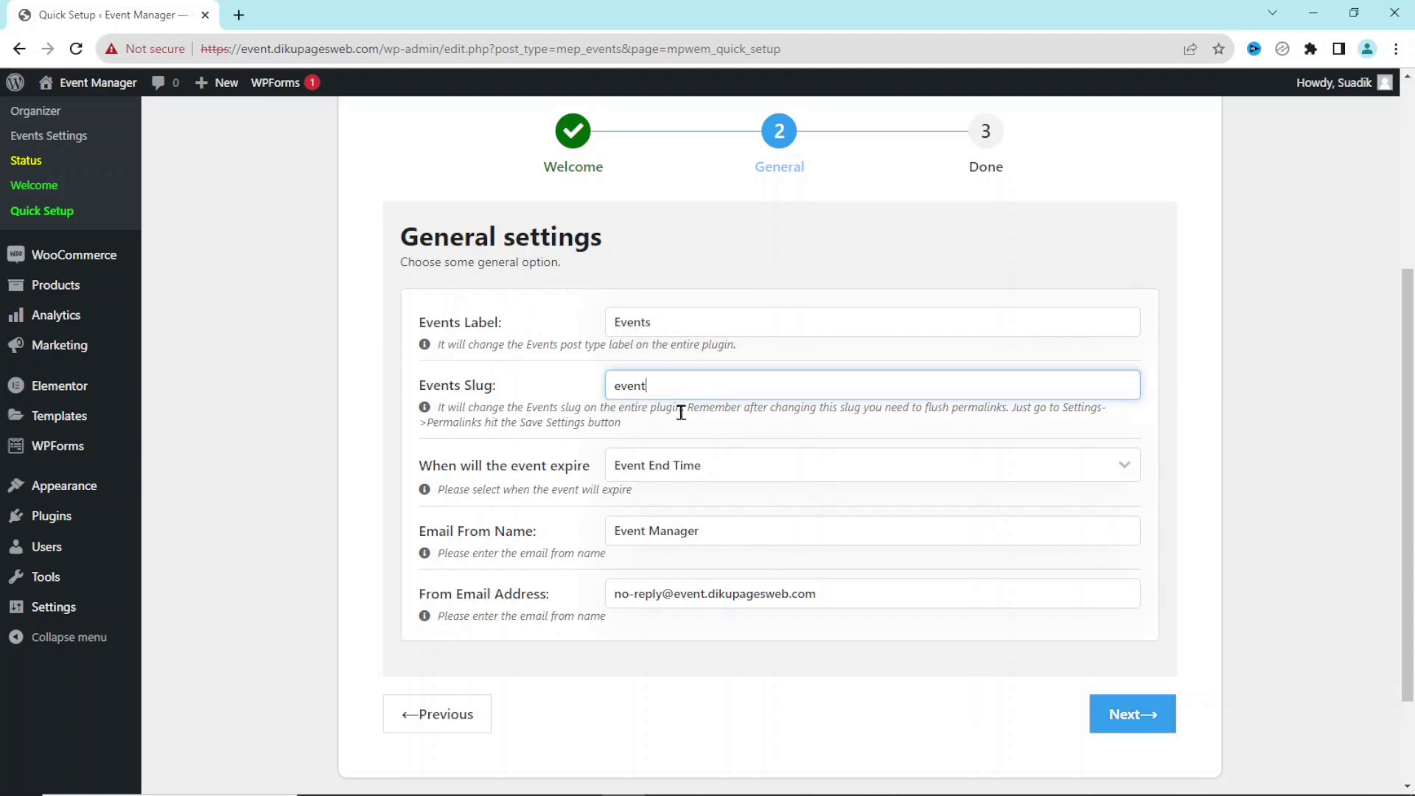
left_click(666, 472)
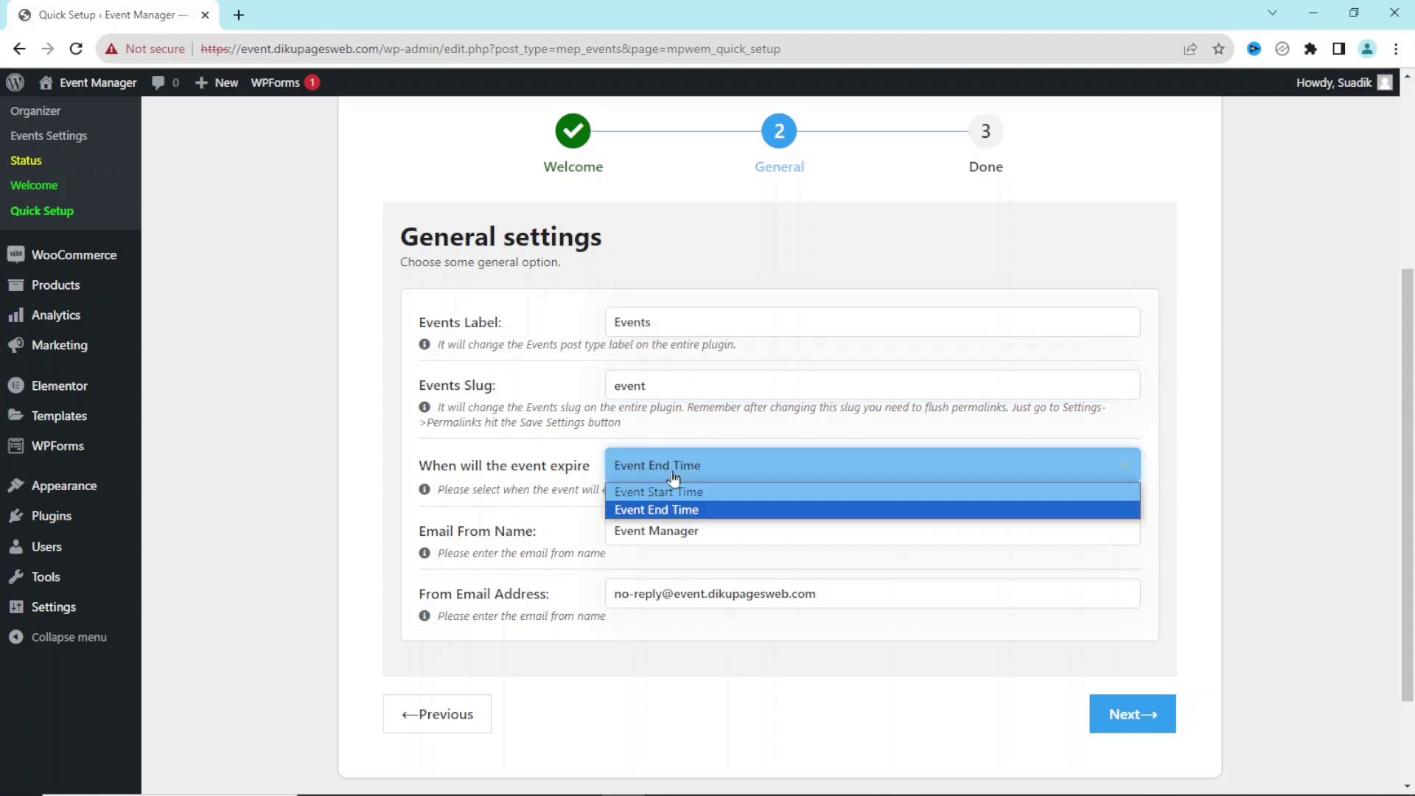
left_click(673, 475)
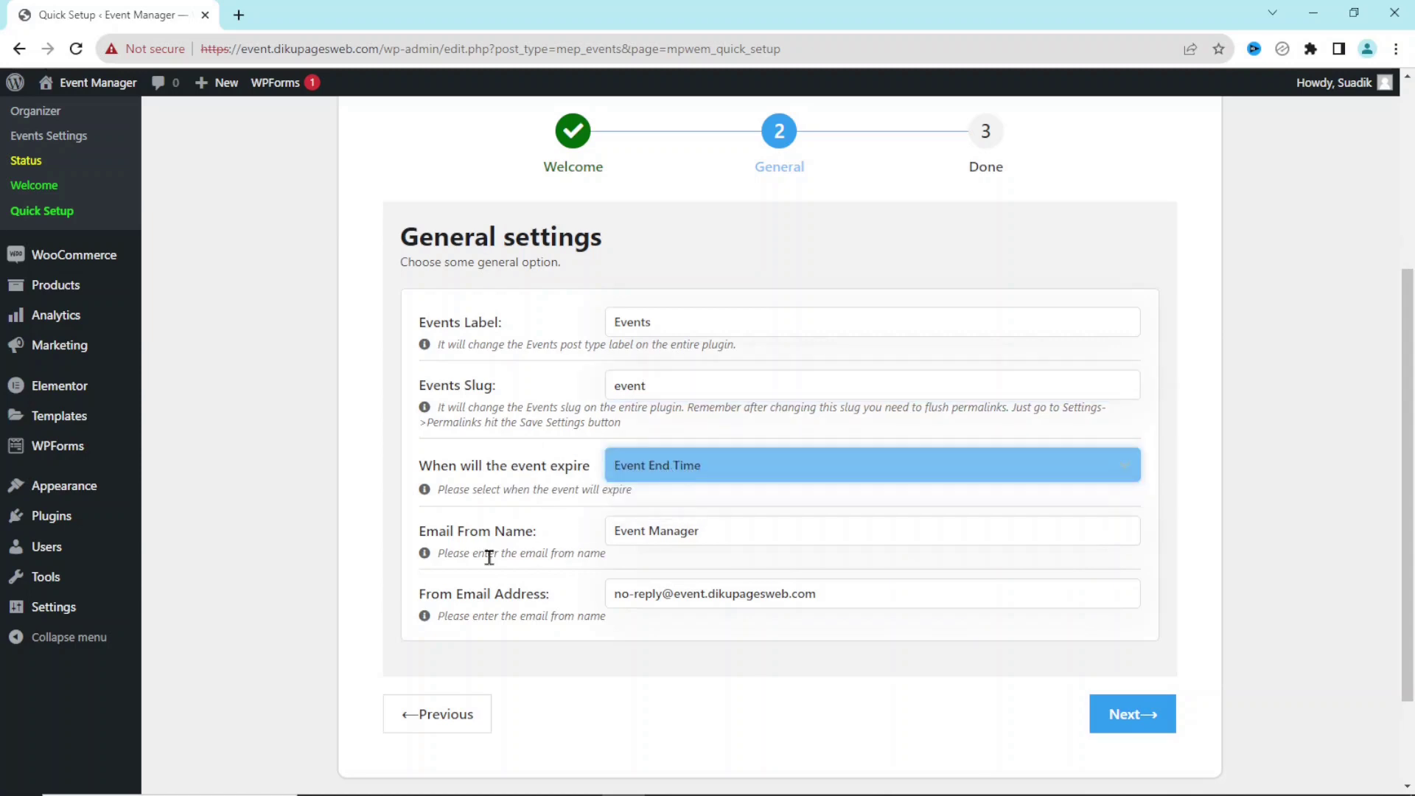
Review the Email From Name and From Email Address fields and bring up the Status link's options.
left_click_drag(745, 528, 599, 518)
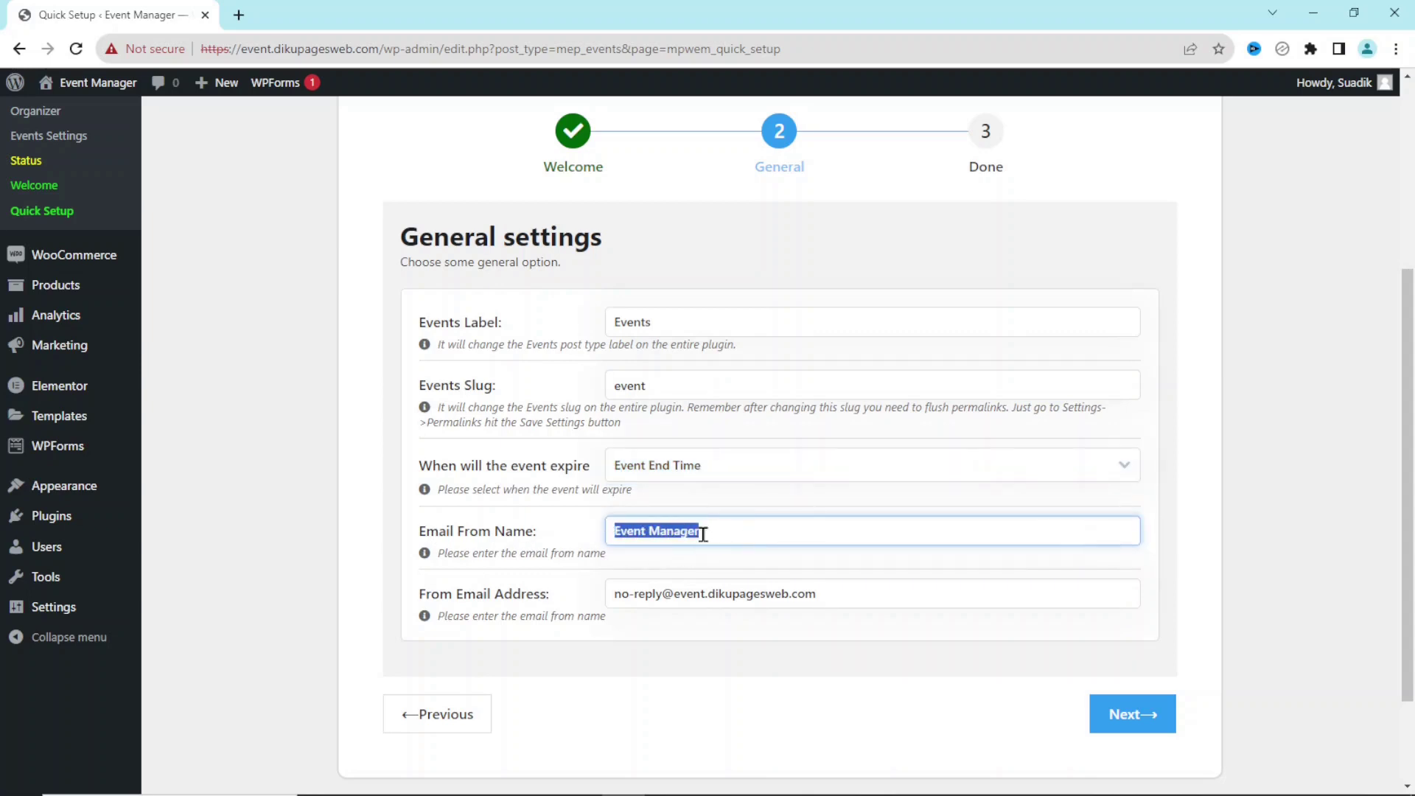
mouse_move(100, 87)
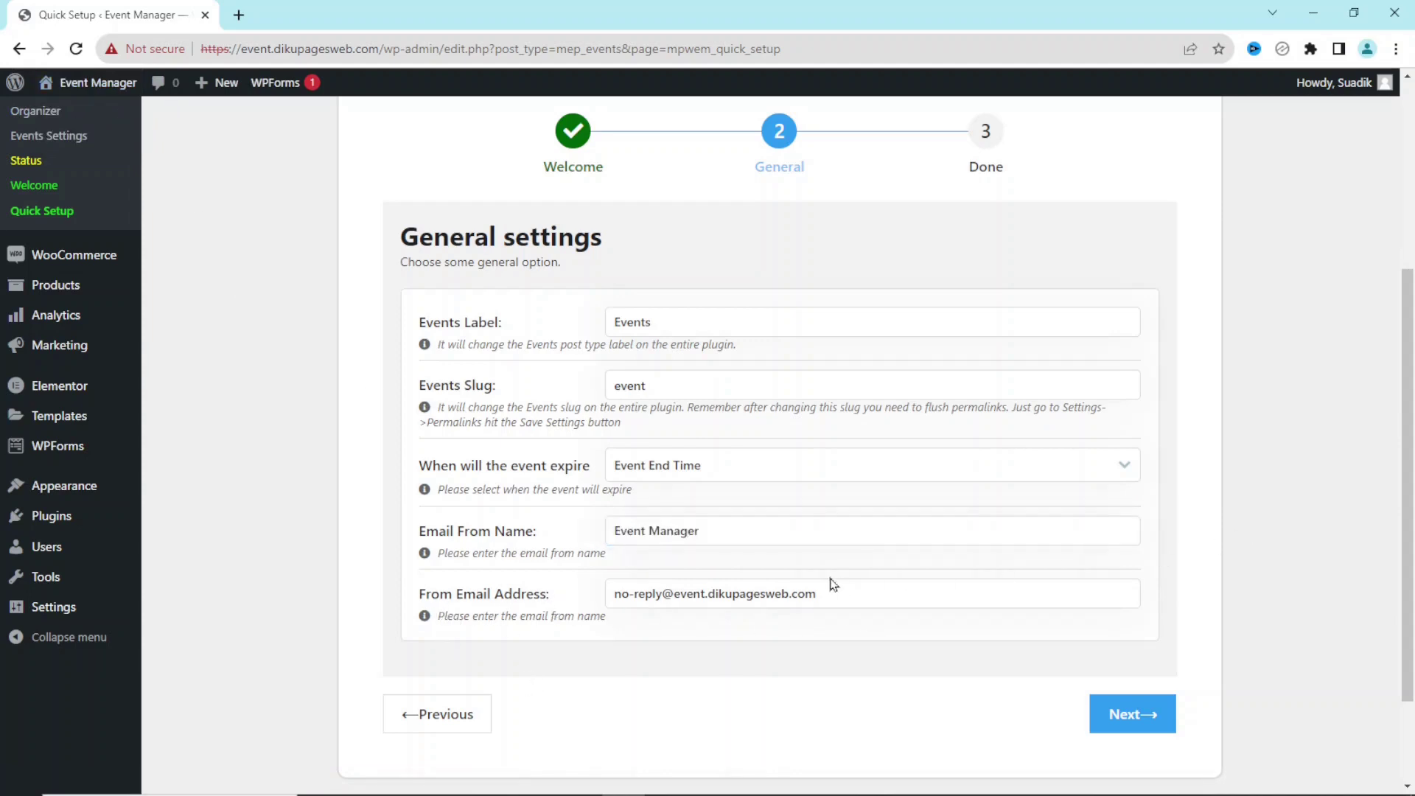
left_click_drag(844, 590, 608, 589)
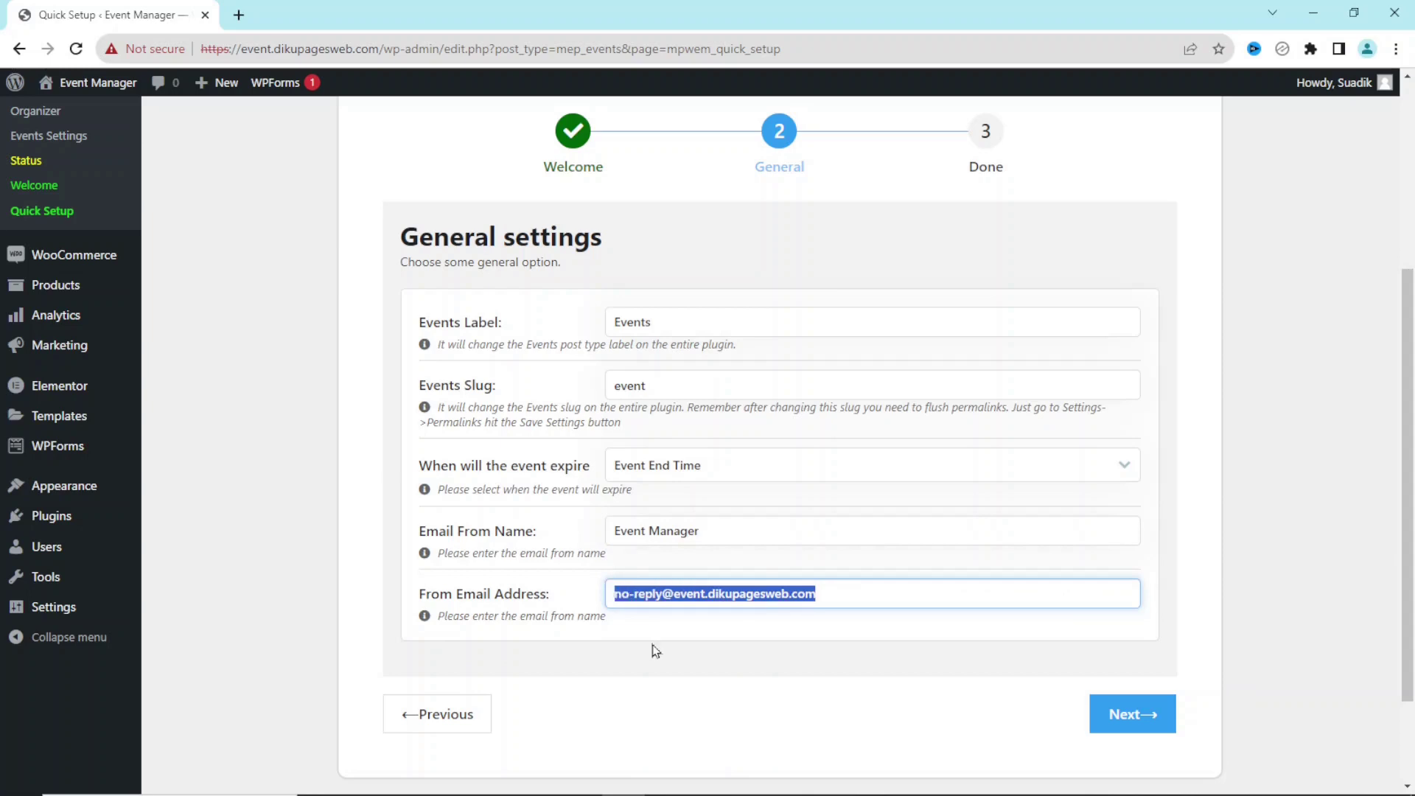
right_click(29, 160)
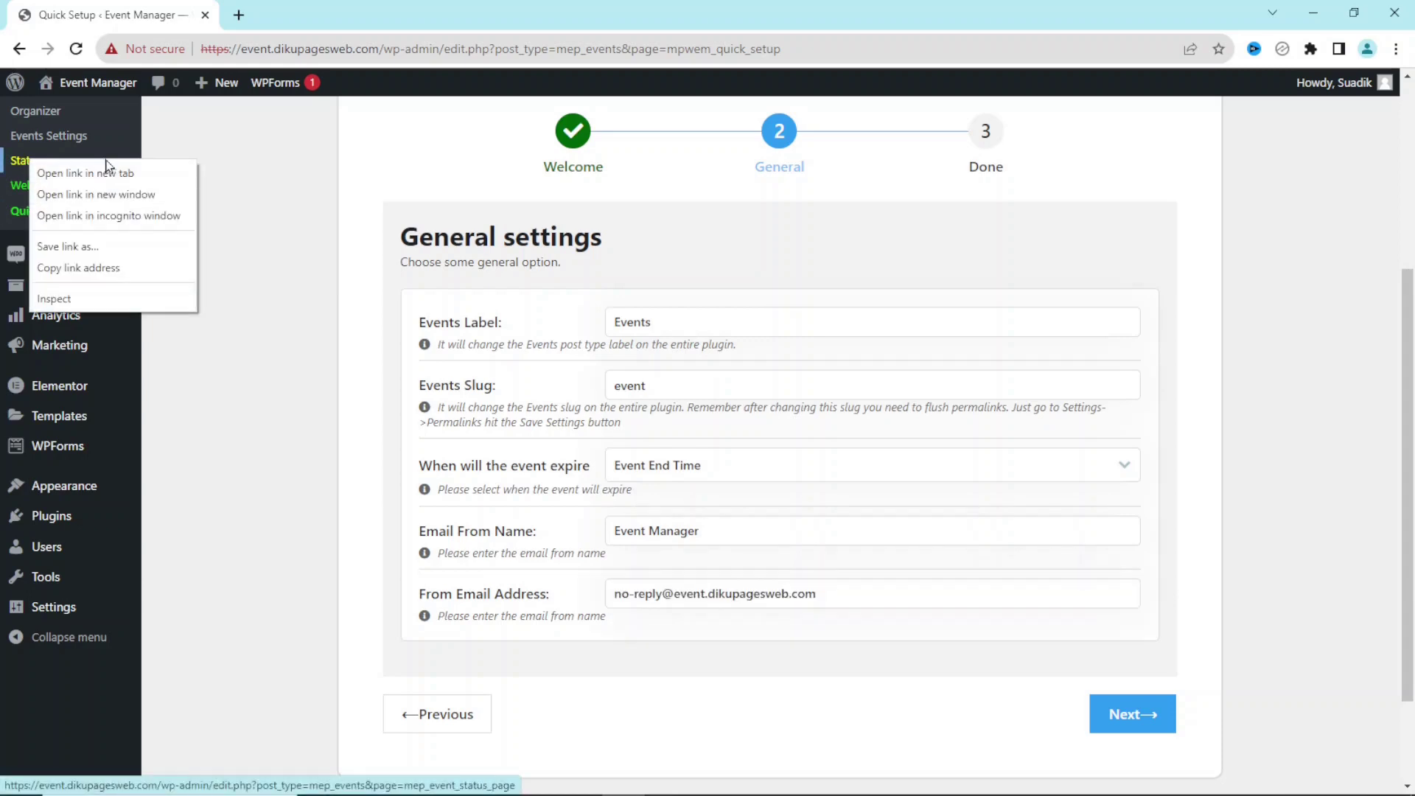
View the Event Manager Status page in a new tab, then return and select the From Email Address.
left_click(112, 173)
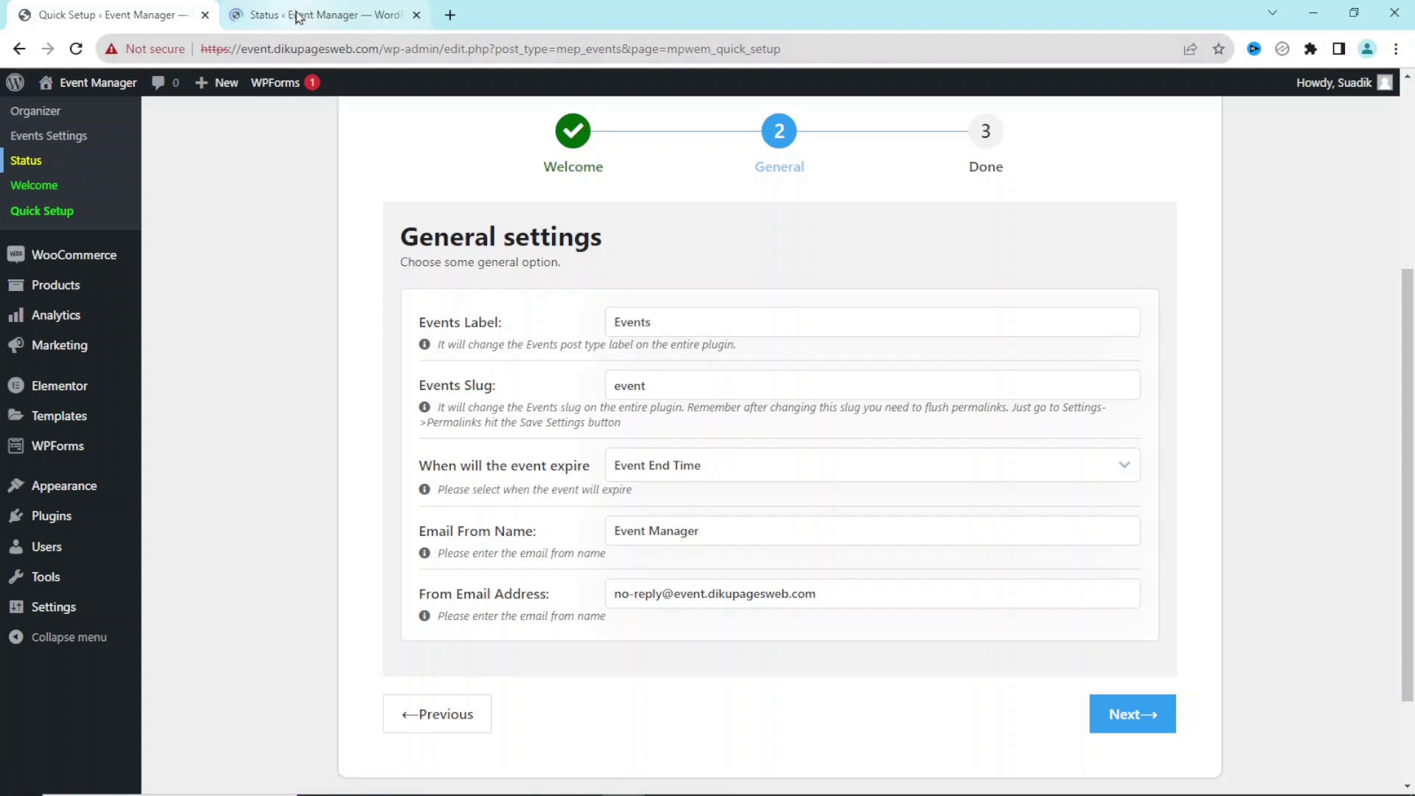
left_click(303, 15)
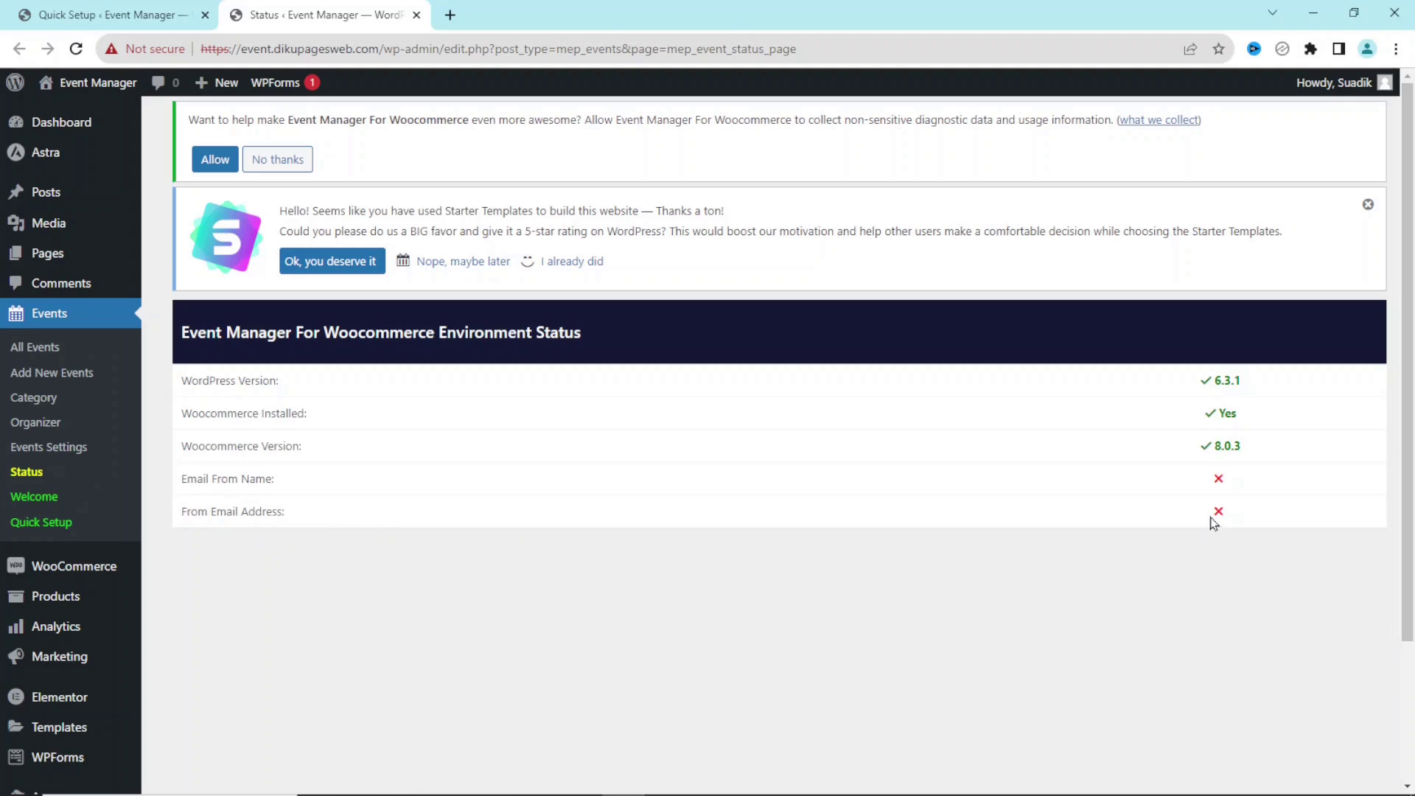
left_click(101, 8)
triple_click(836, 594)
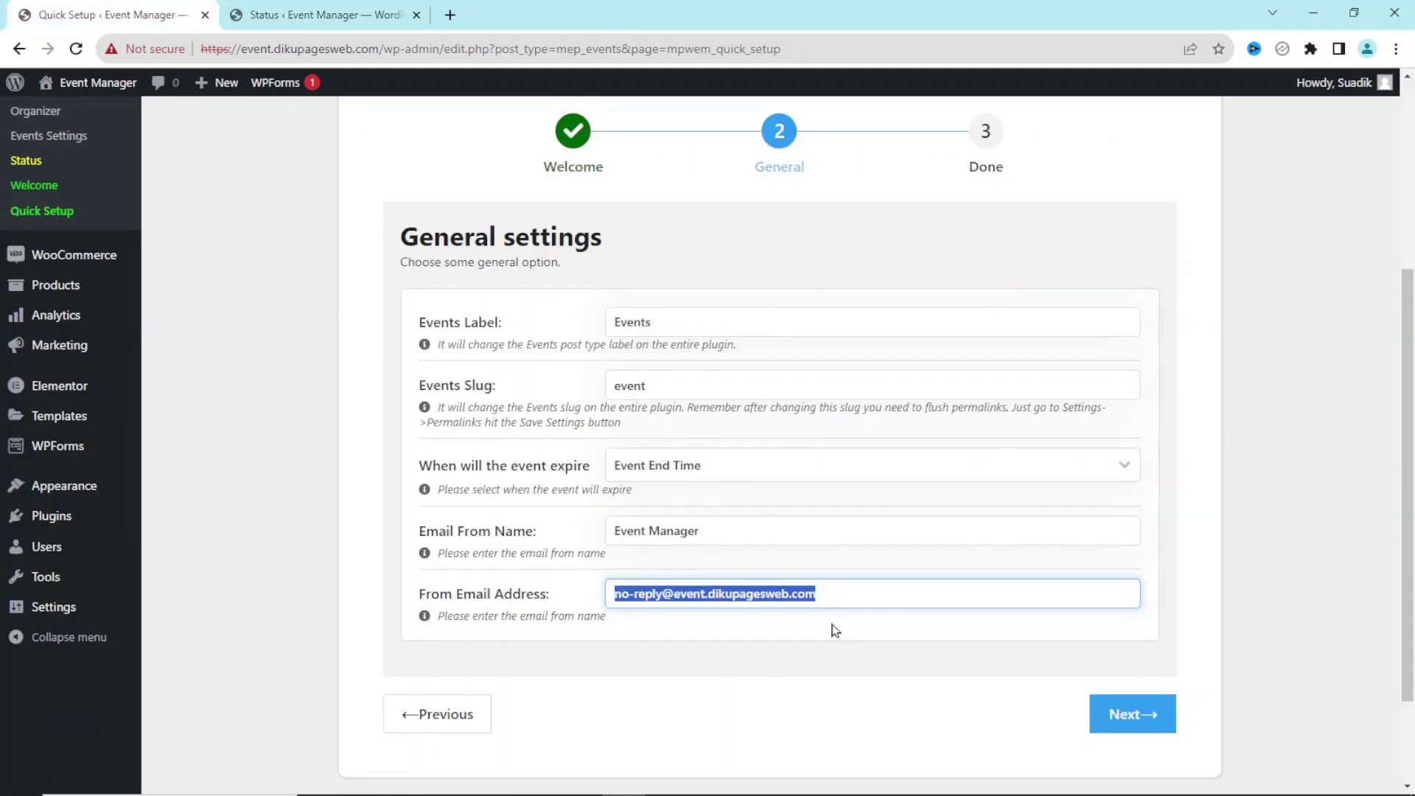
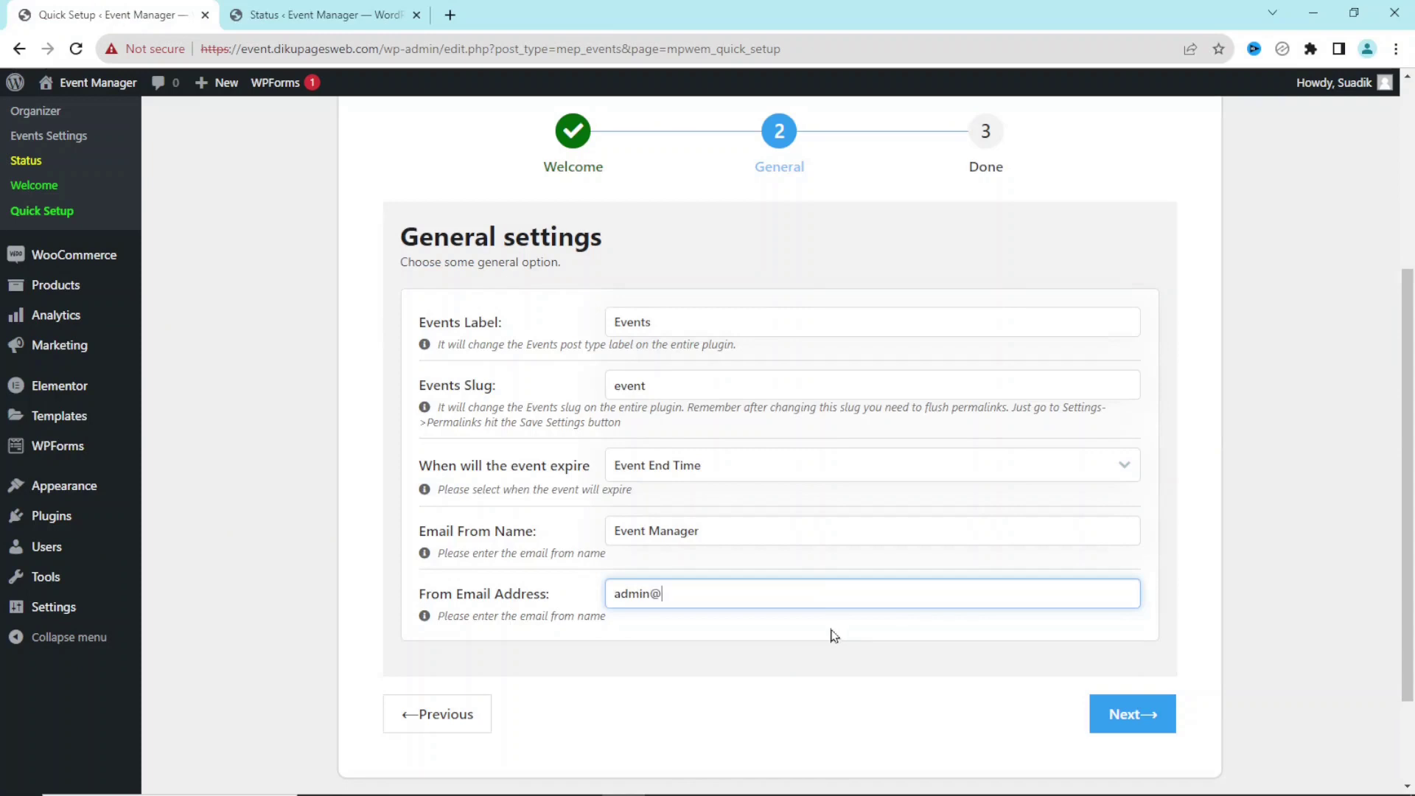
Enter the new sender e-mail address, then proceed and Finish & Save the quick setup.
left_click(1143, 718)
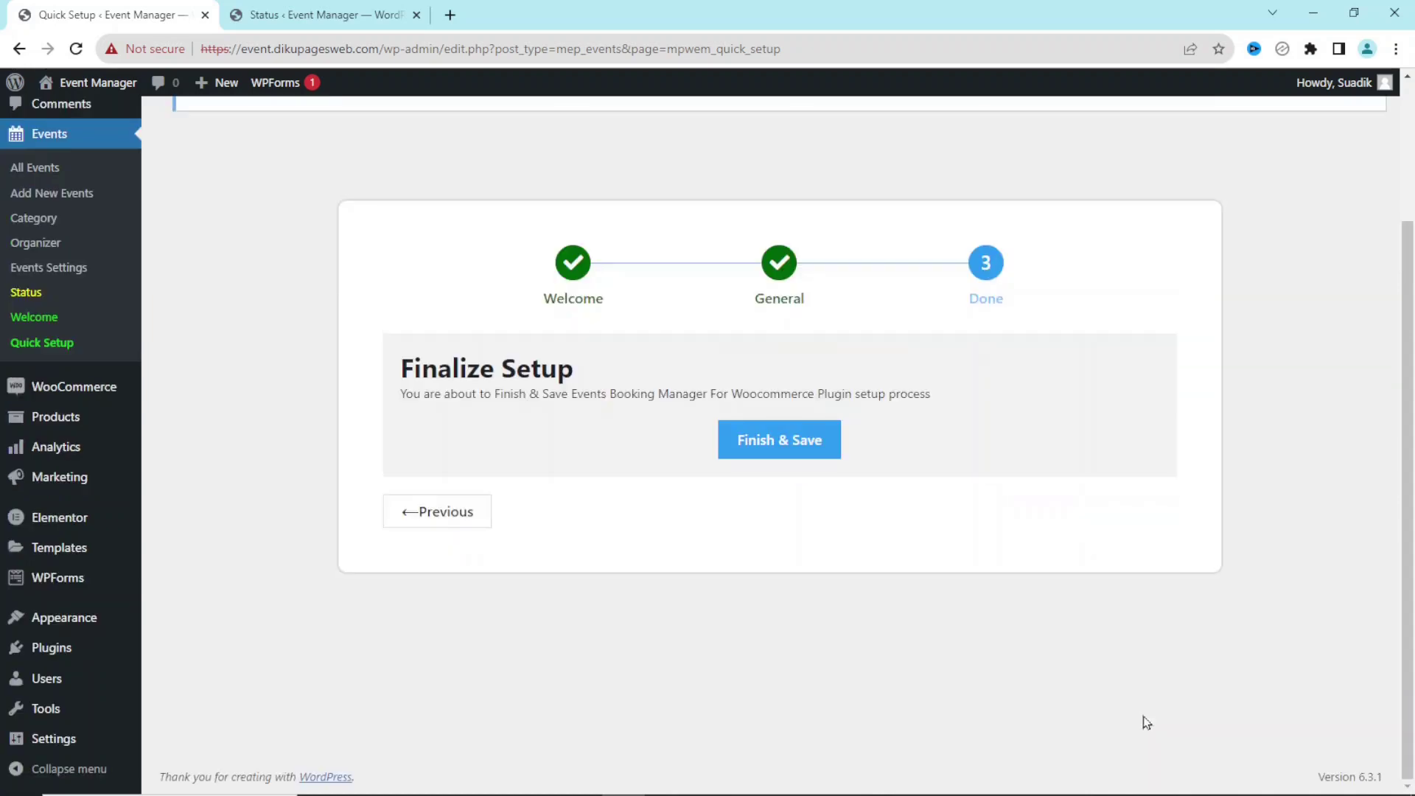
left_click(757, 448)
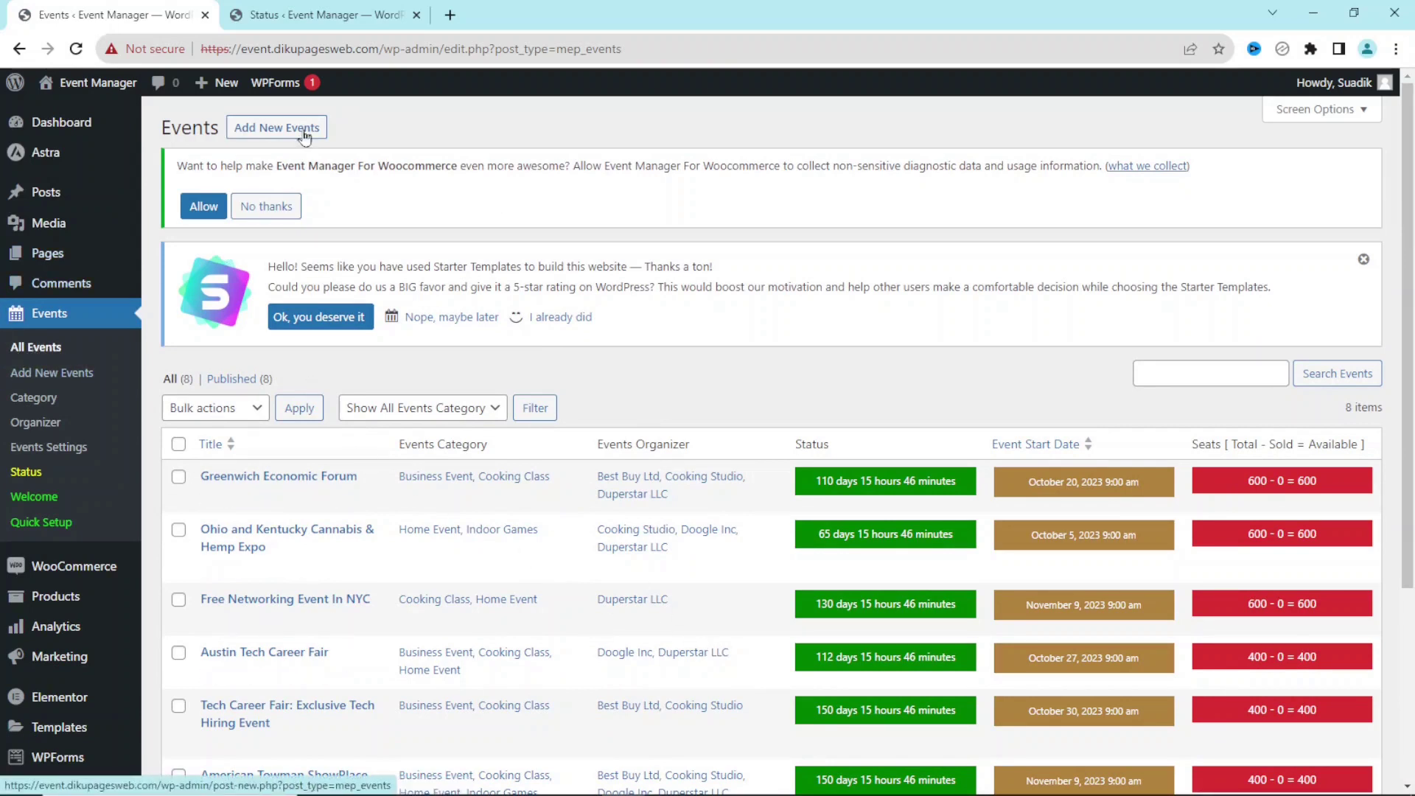
Reload the Status tab to confirm sender name and e-mail are set, then close it.
left_click(317, 20)
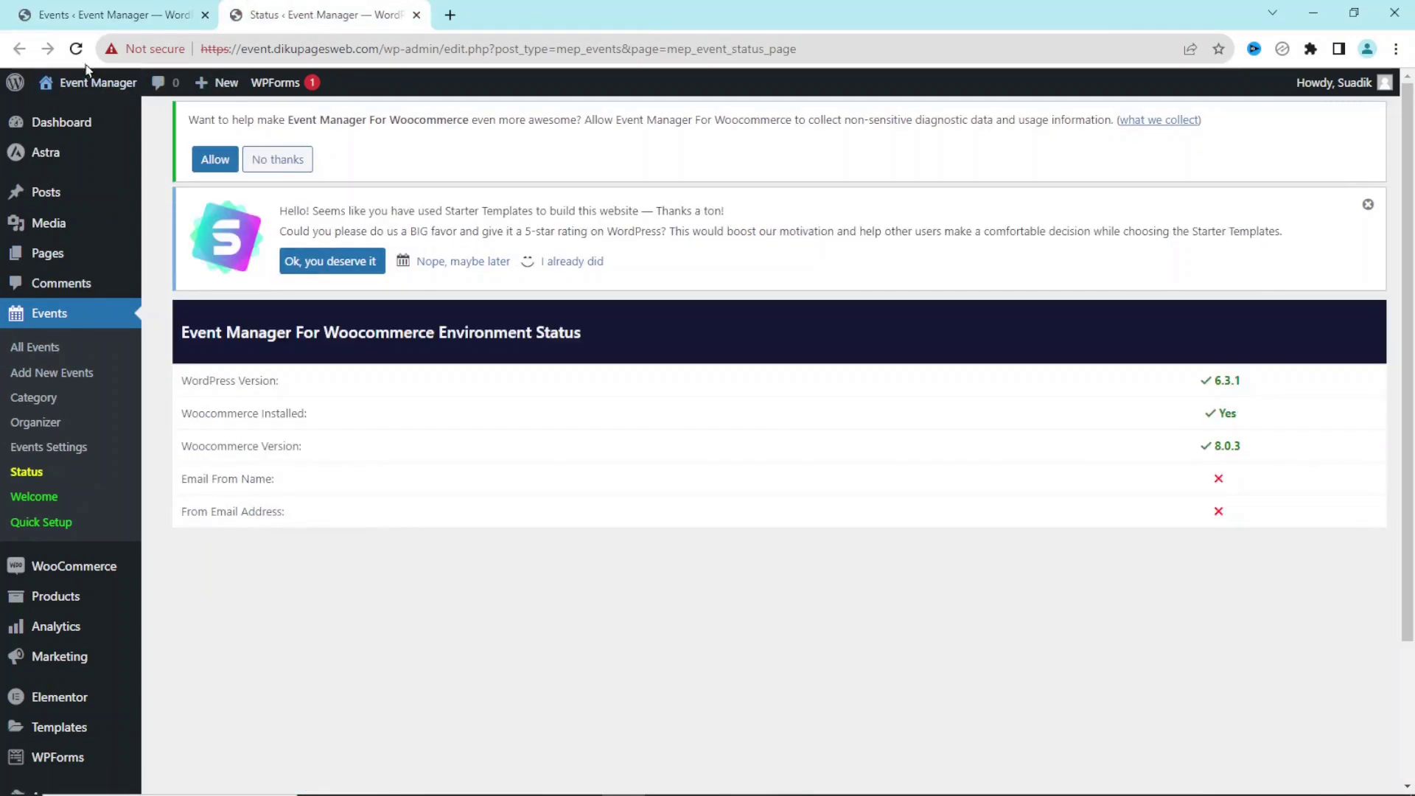
left_click(76, 49)
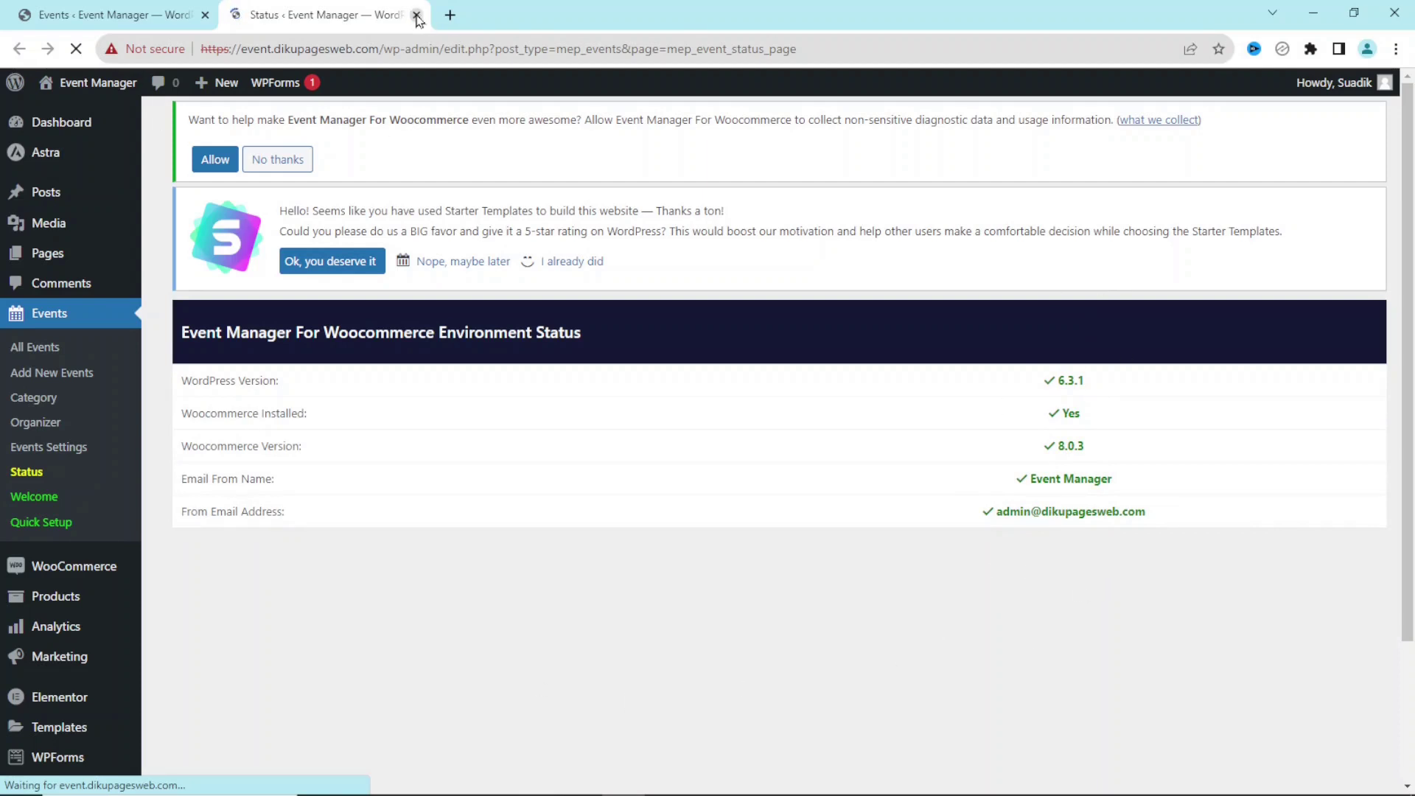
left_click(416, 15)
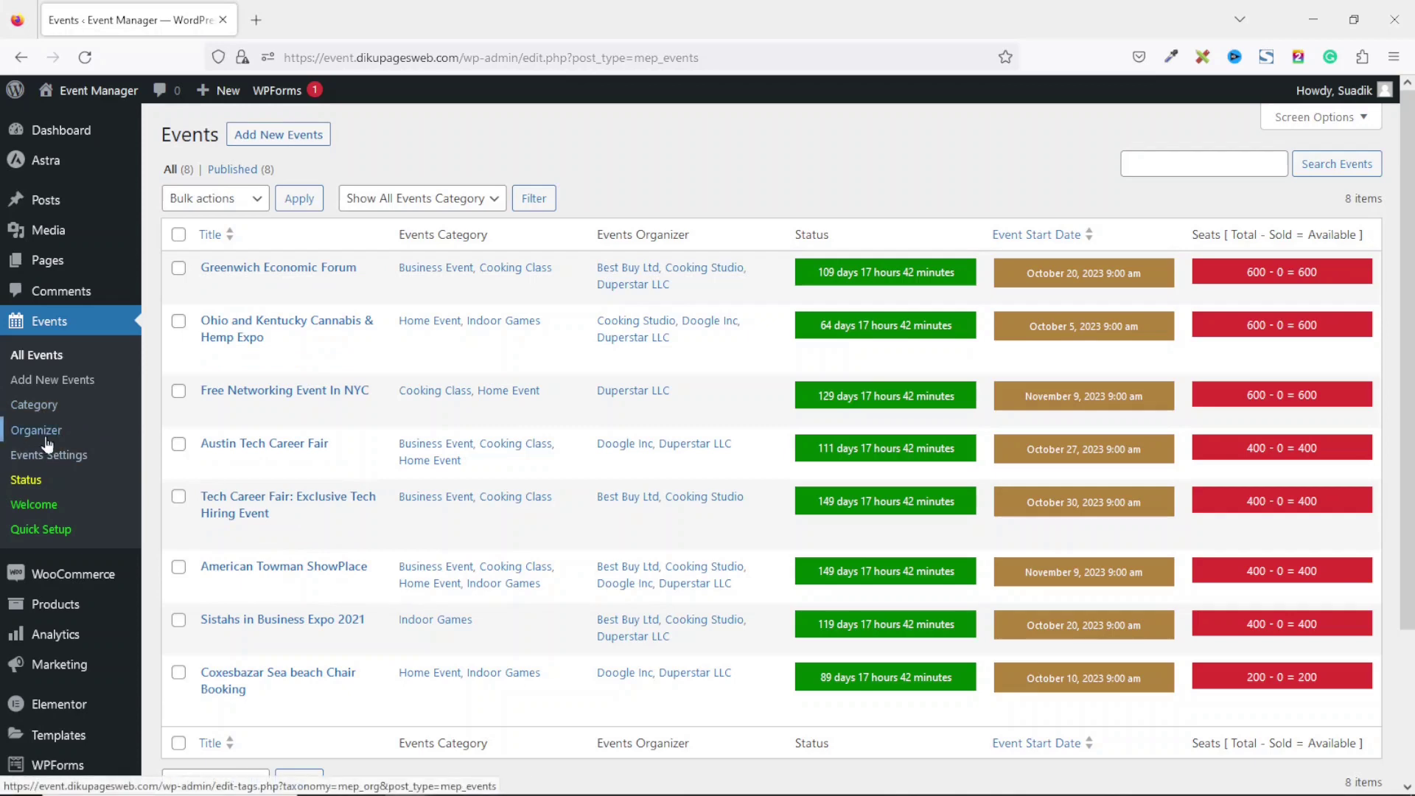
Go to Events > Category to see the nine event categories and the add form.
left_click(46, 406)
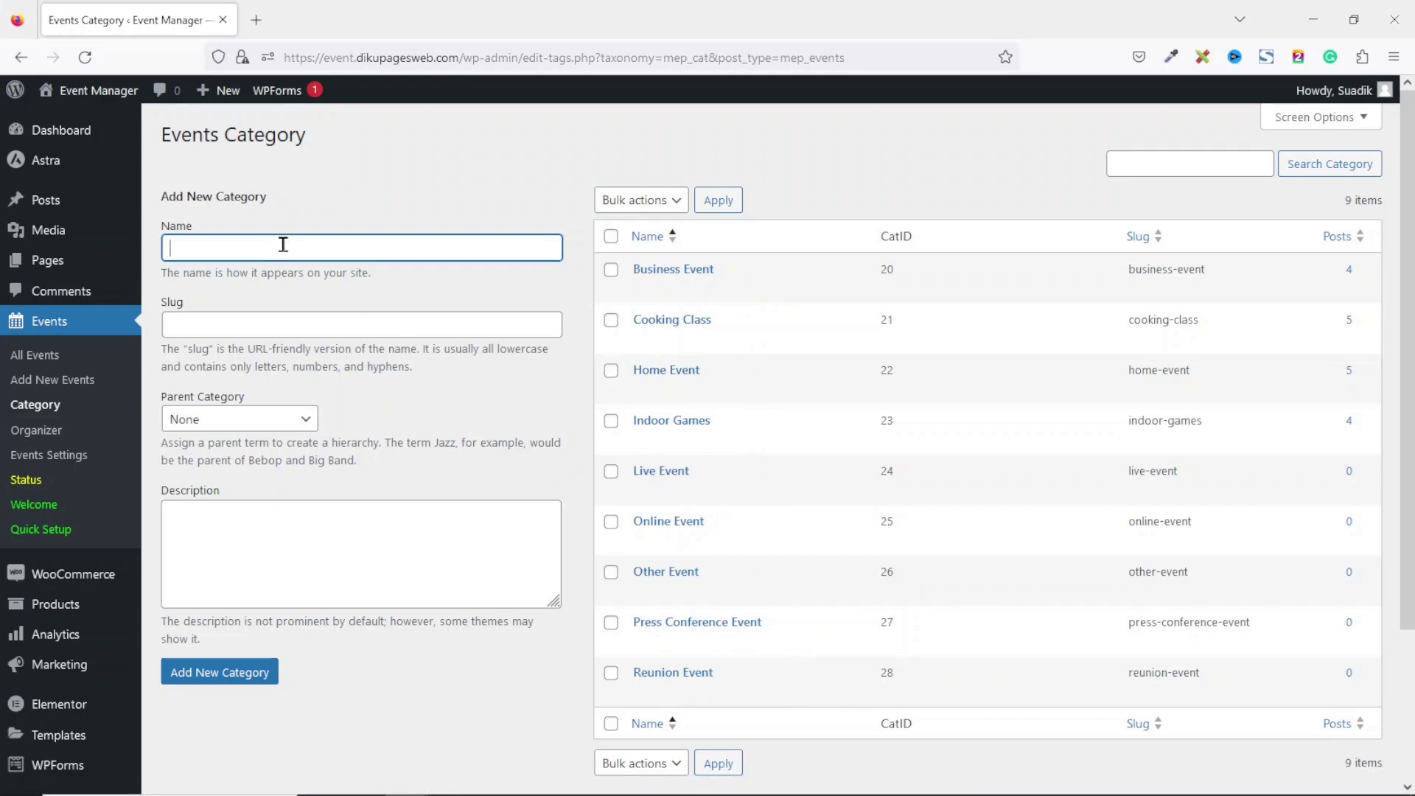
Create a 'Luxury Event' event category, then go to the Events Organizer list.
left_click(223, 252)
left_click(412, 136)
type("Lu")
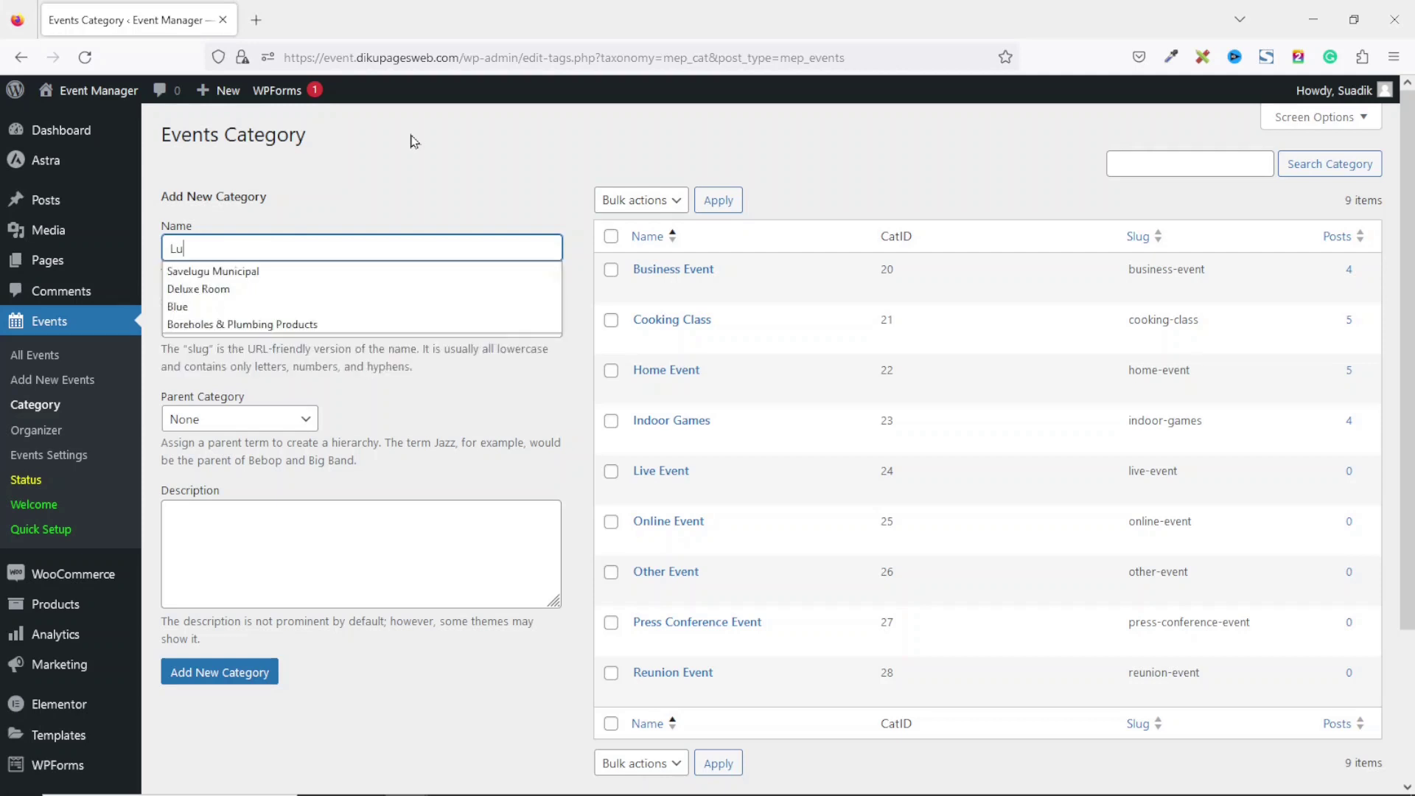
type("xury Event")
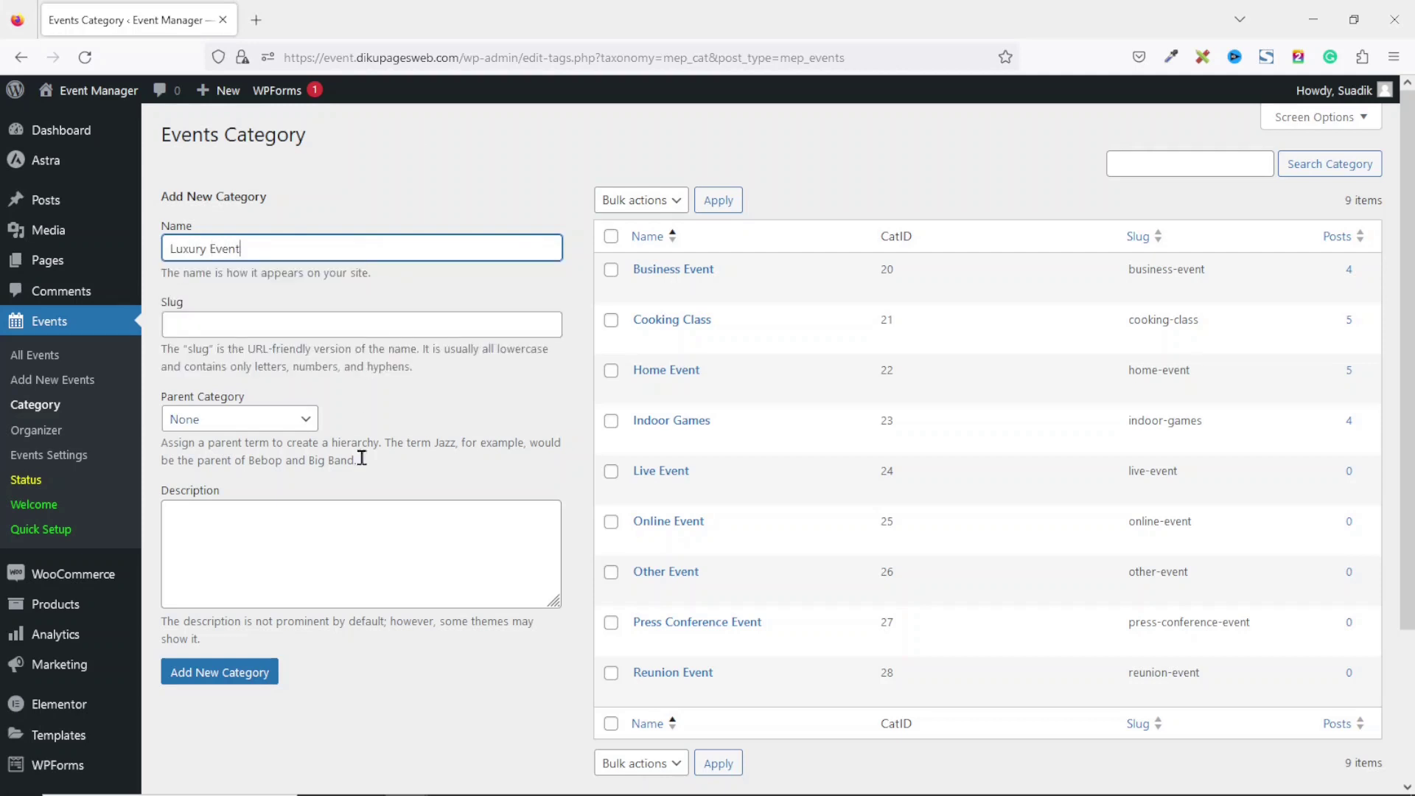
left_click(218, 682)
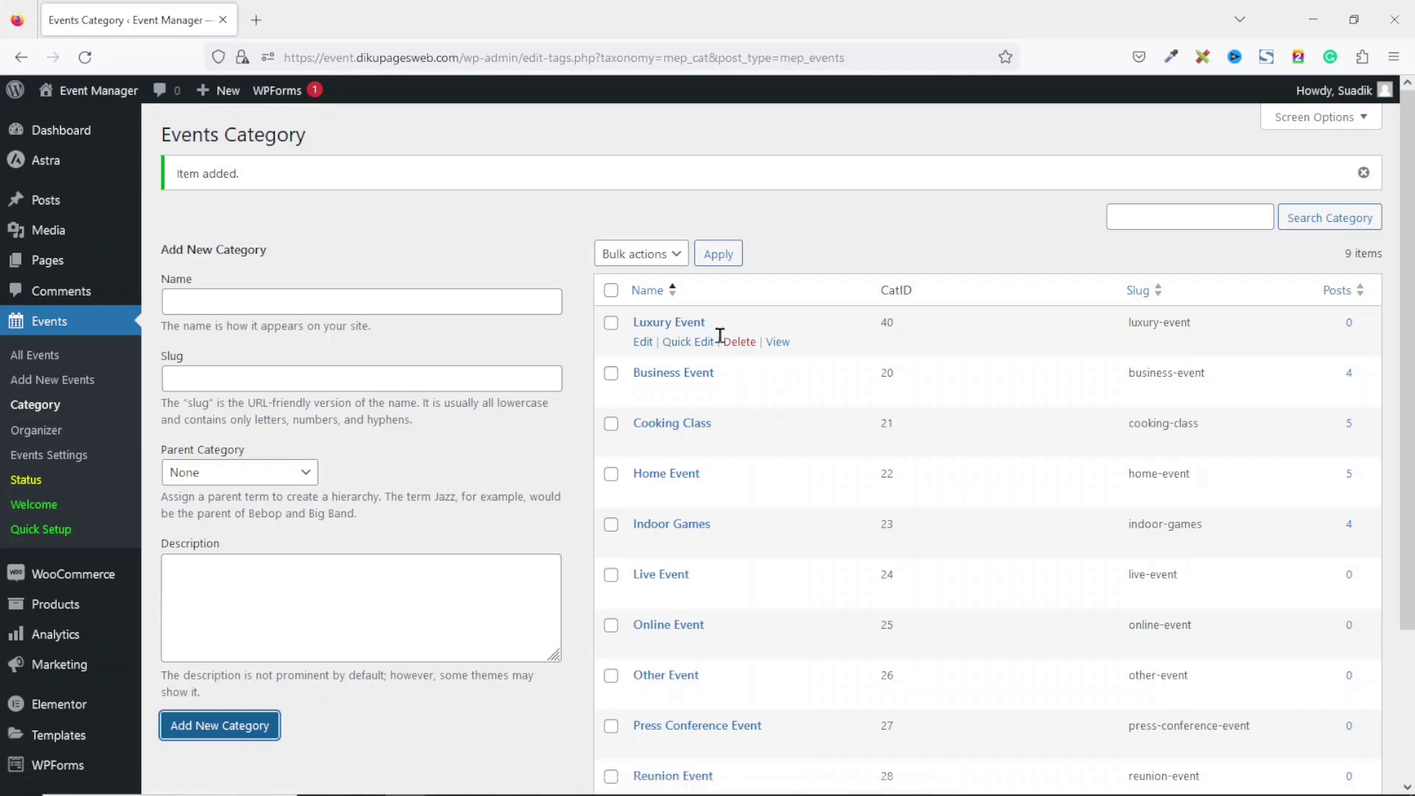
left_click(42, 442)
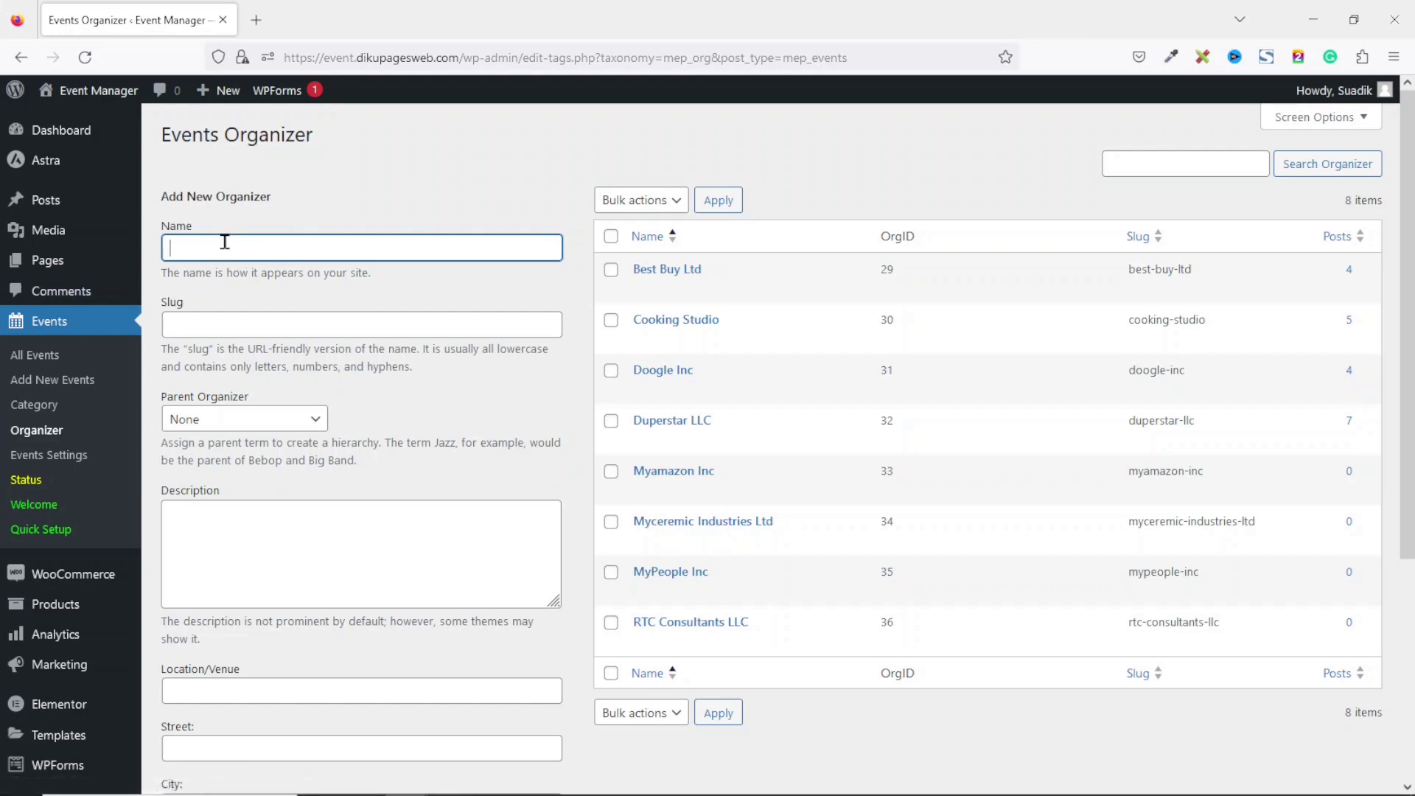
Name the new organizer 'Dikupages Web, Inc' with venue Tamale City Hall on Damont Street.
type("Di")
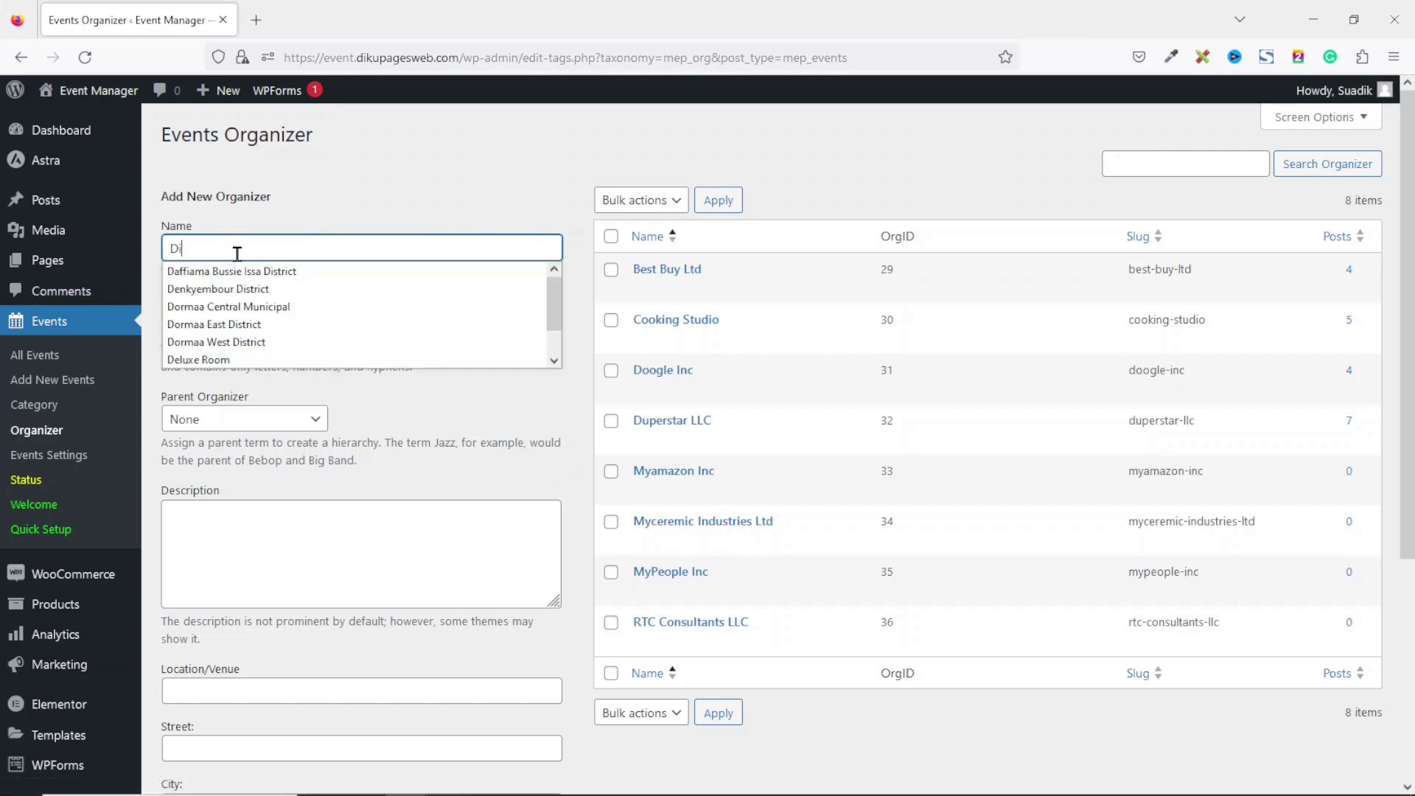
type("kupages Web.")
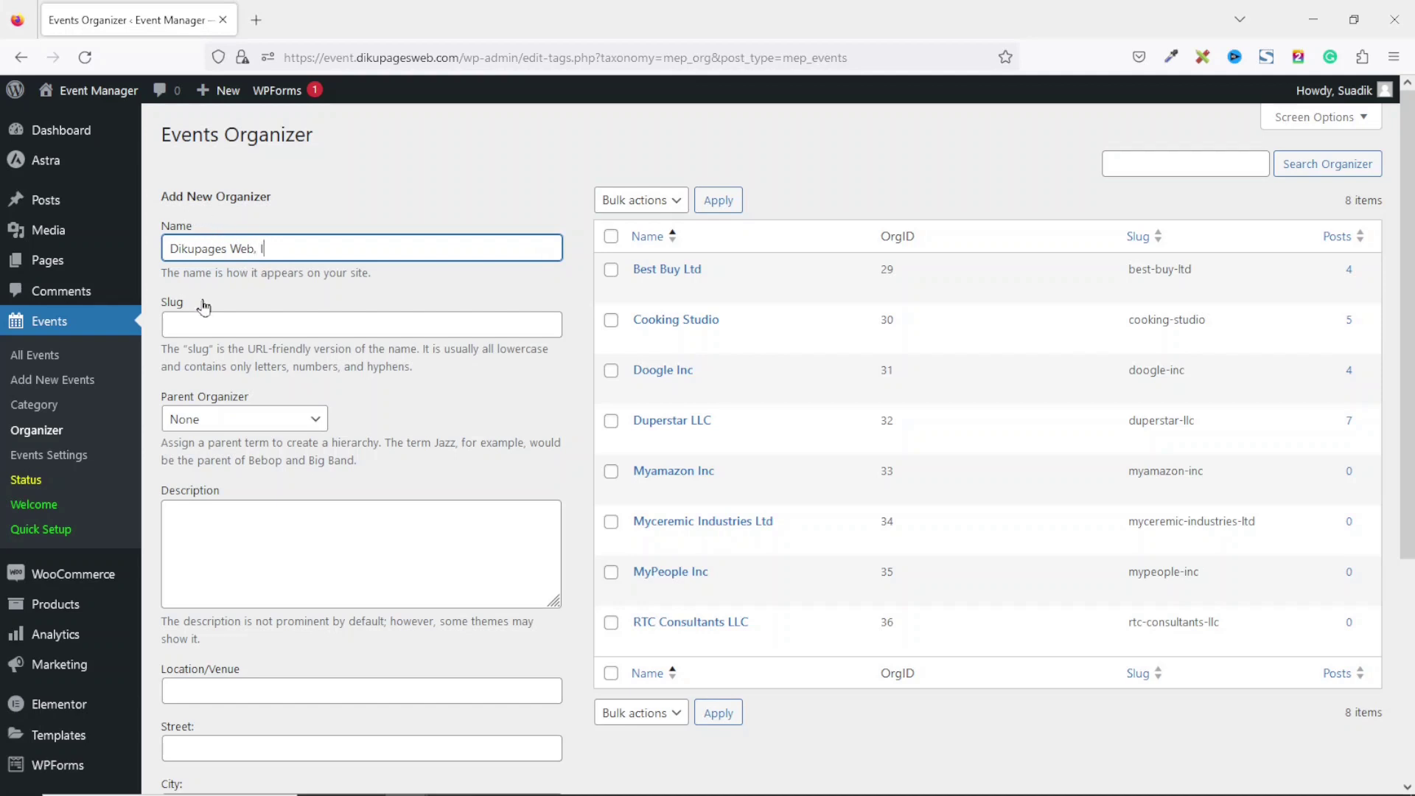
scroll(768, 268, "down", 3)
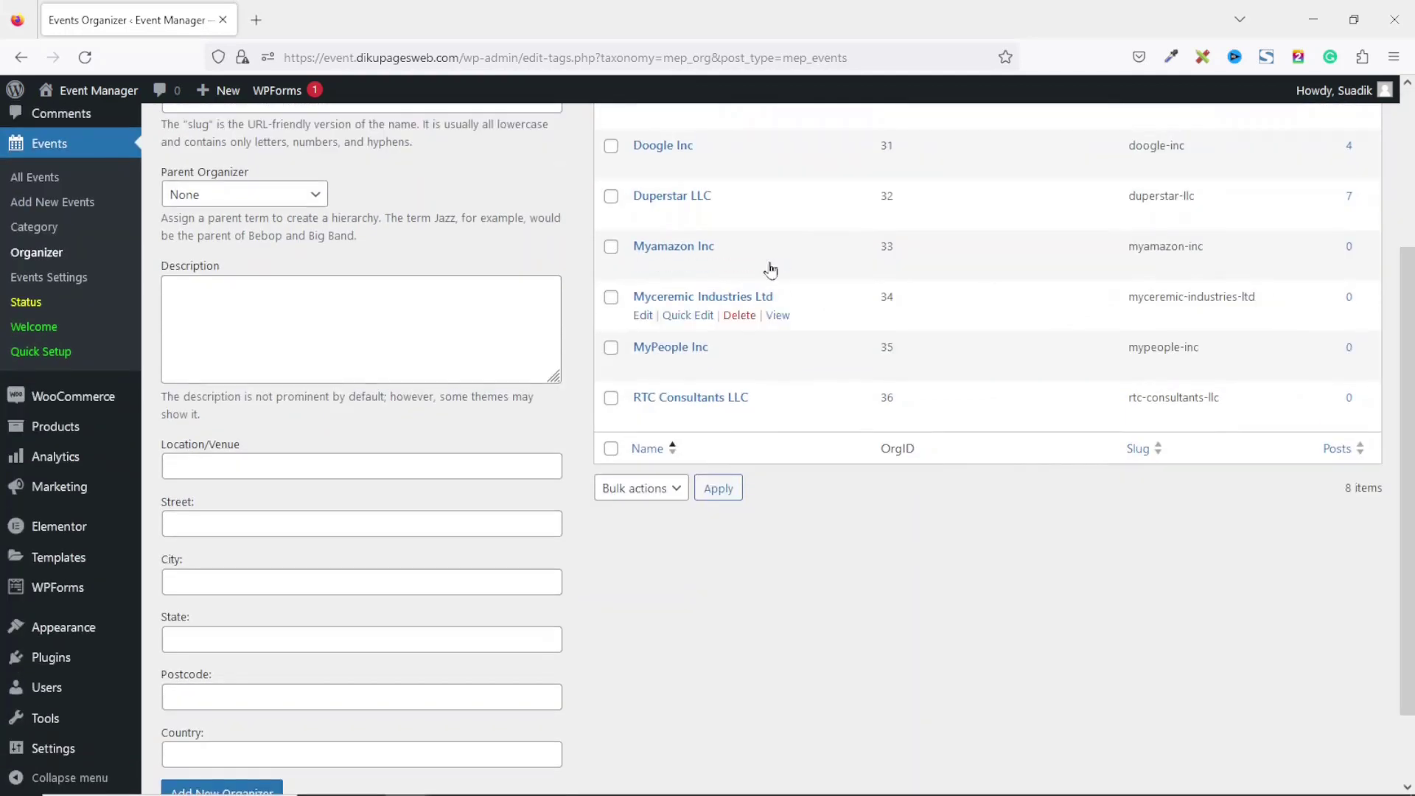
left_click(260, 465)
type("Ta")
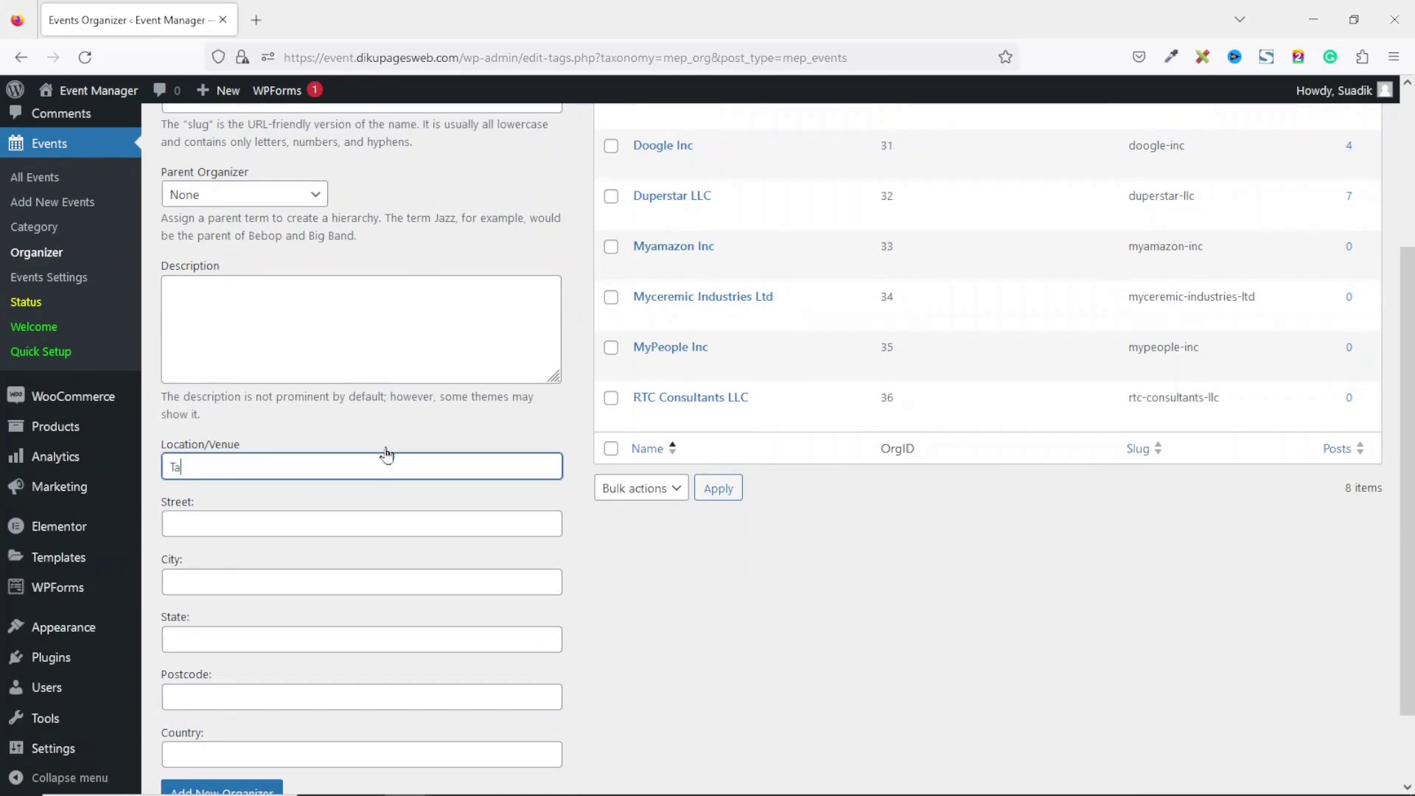
type("male City Hall")
key("Tab")
type("Damont")
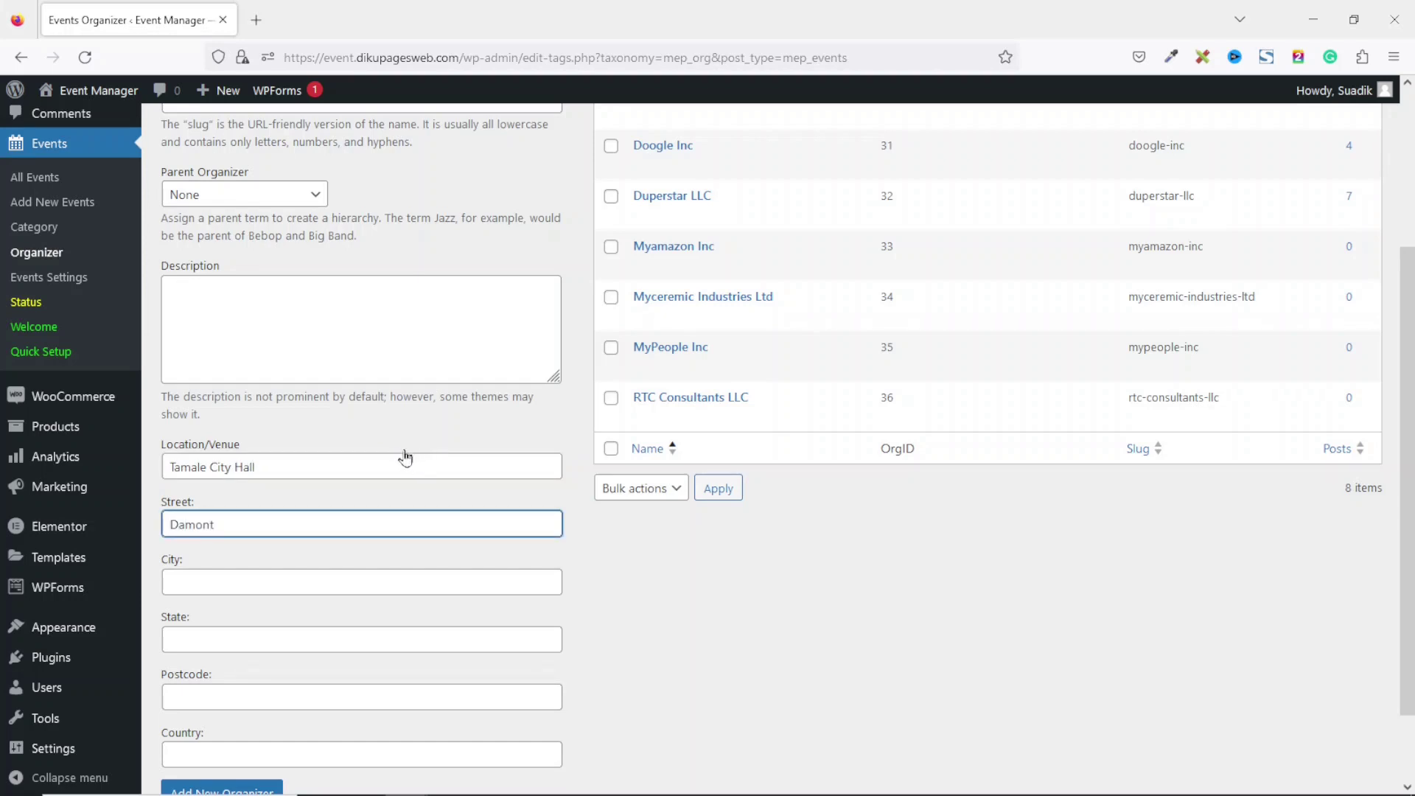
type(" Street")
Complete the address with state Northern, postcode 00233 and country Ghana, and add the organizer.
key("Tab")
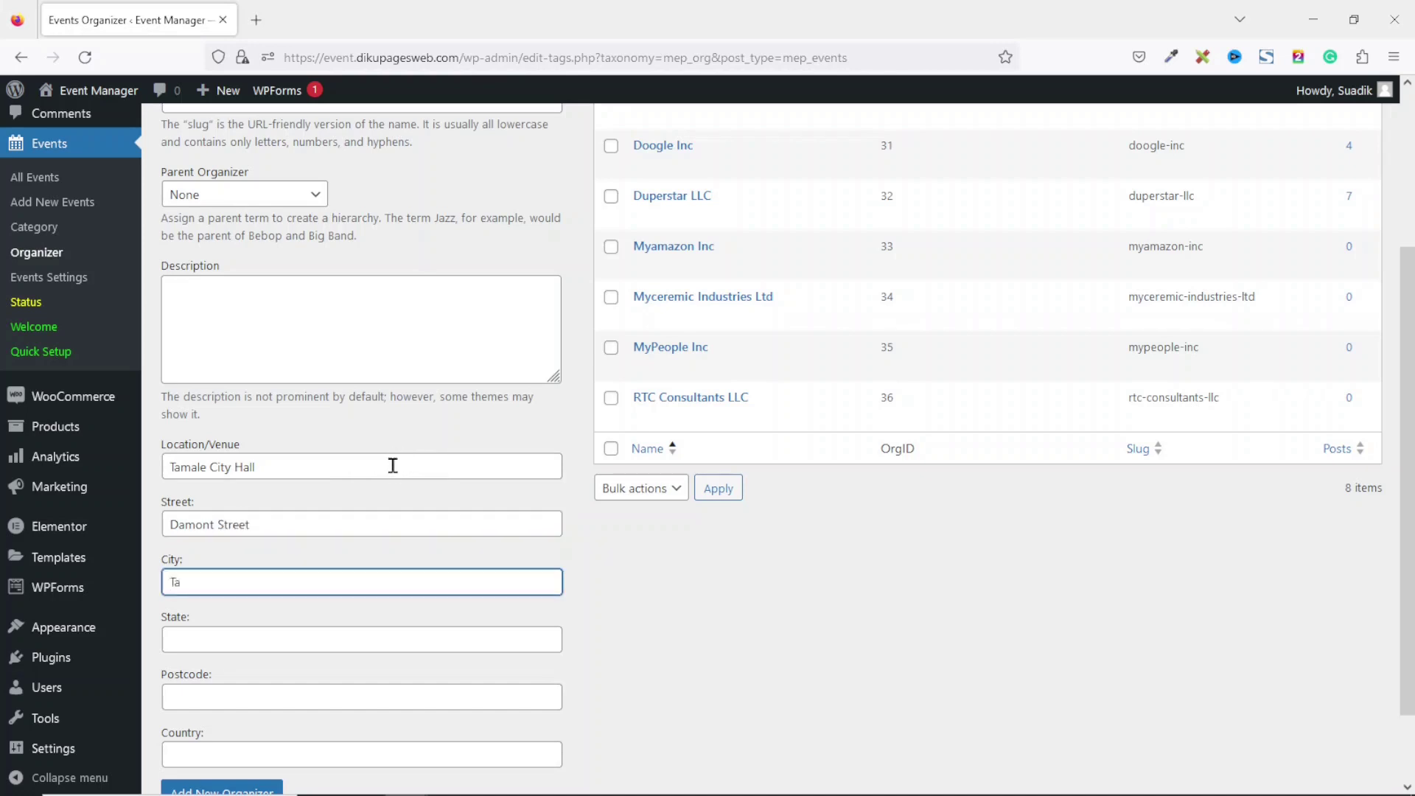
key("Tab")
type("Nort")
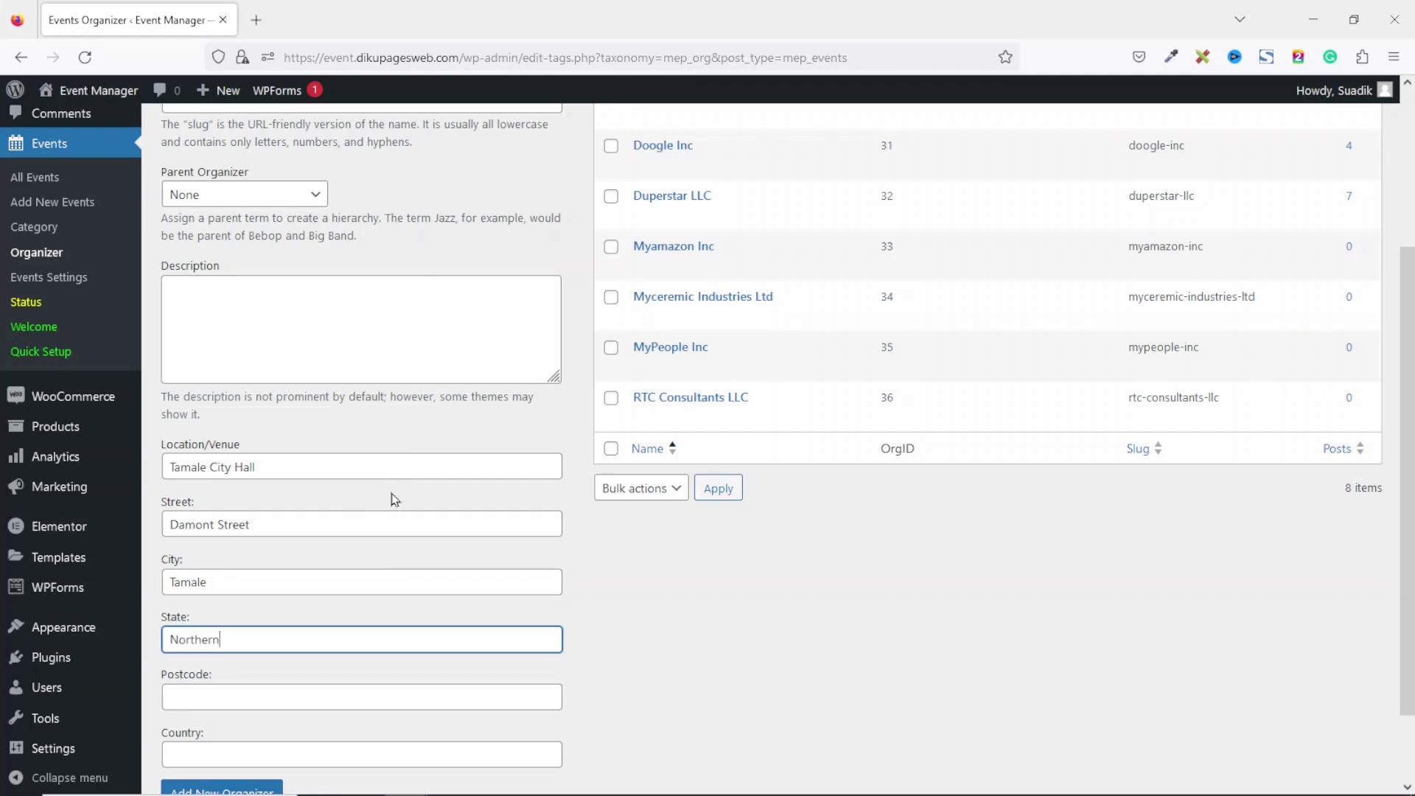
key("Tab")
type("00233")
key("Tab")
type("Ghana")
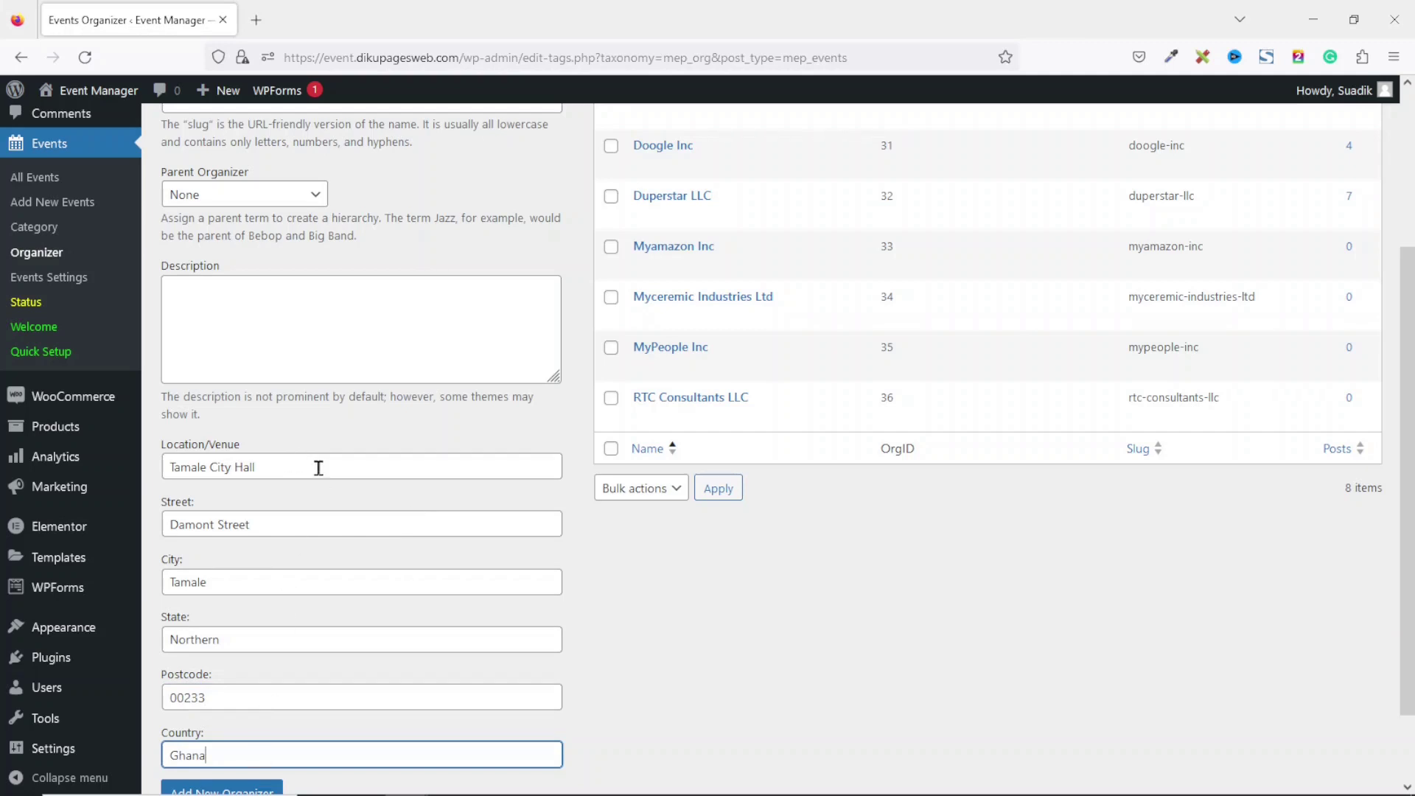
scroll(1393, 544, "down", 2)
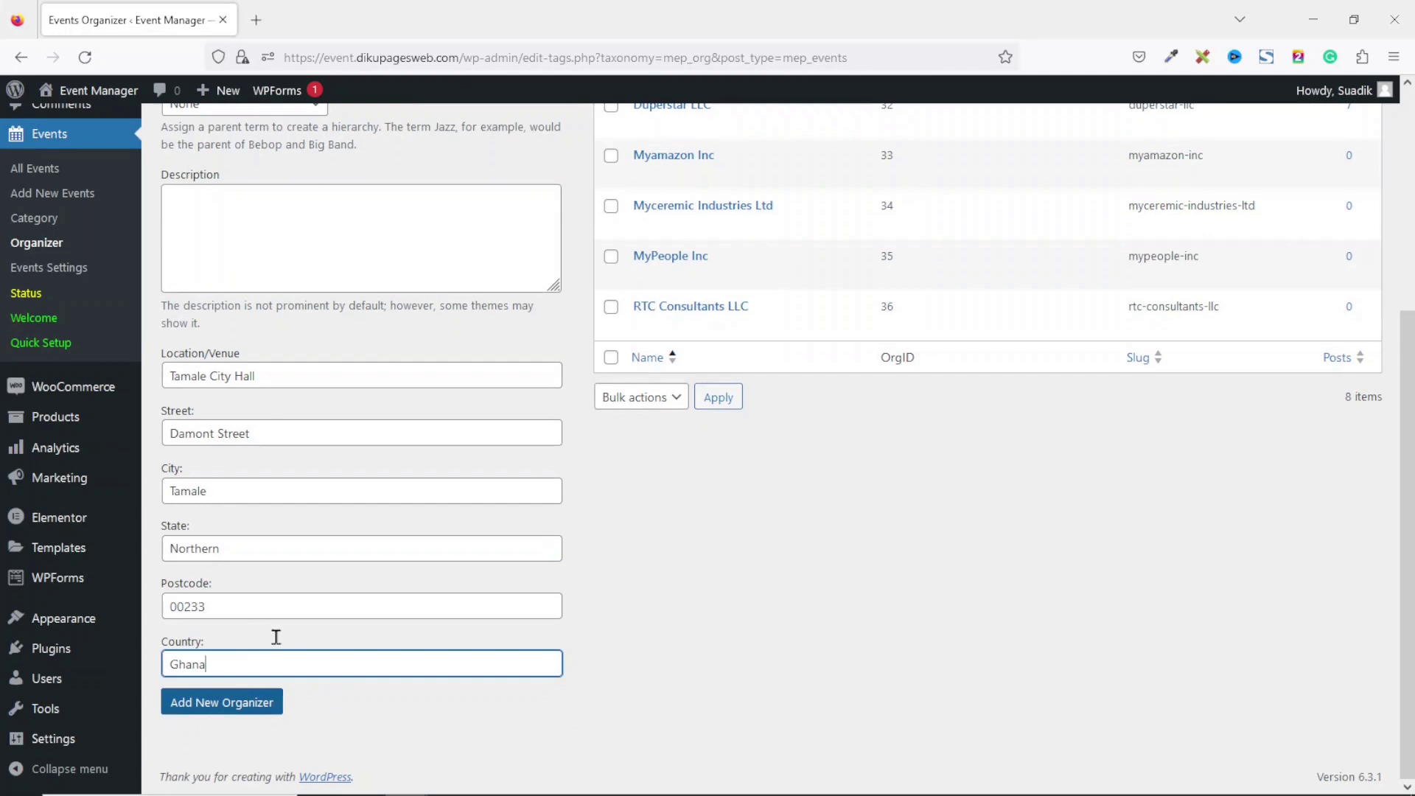
left_click(220, 704)
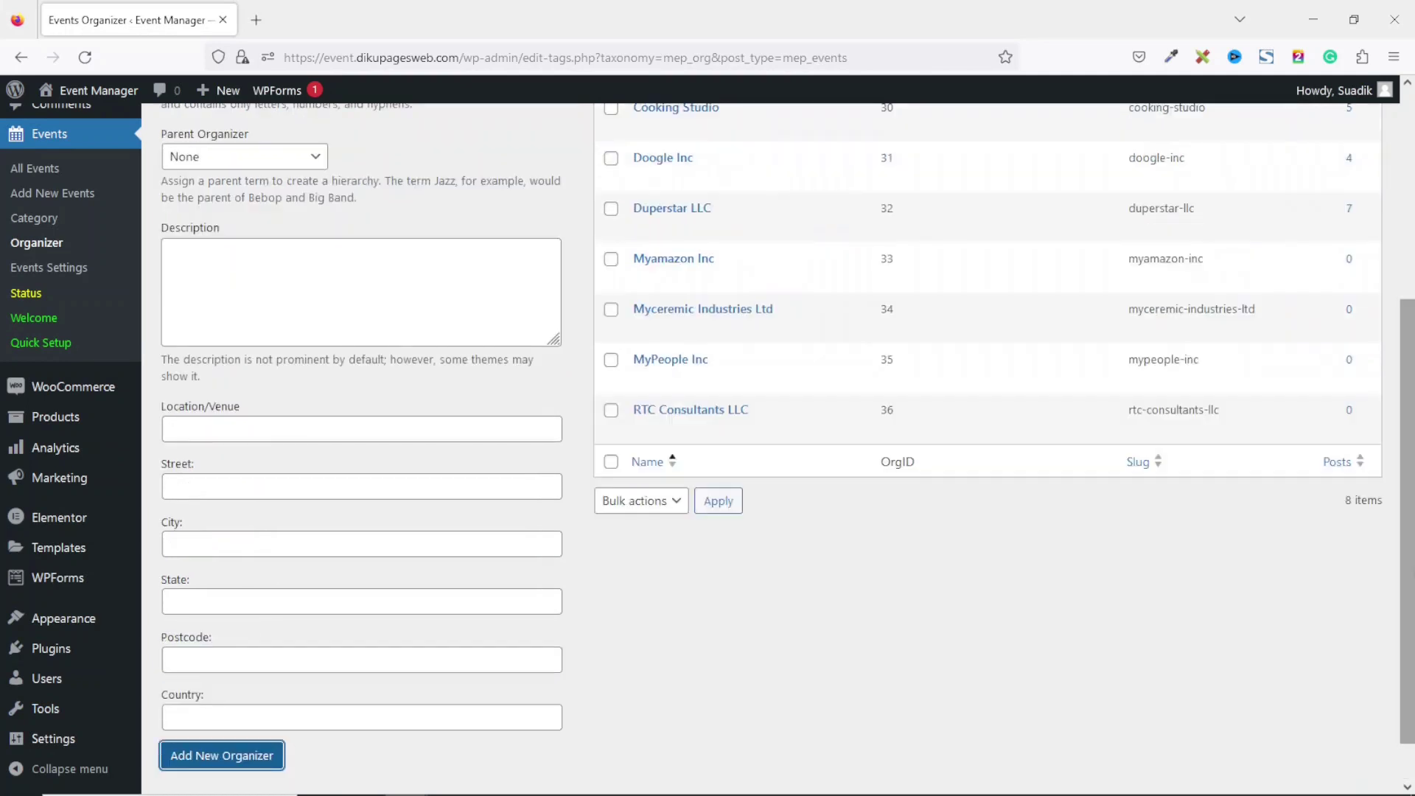
scroll(725, 369, "up", 4)
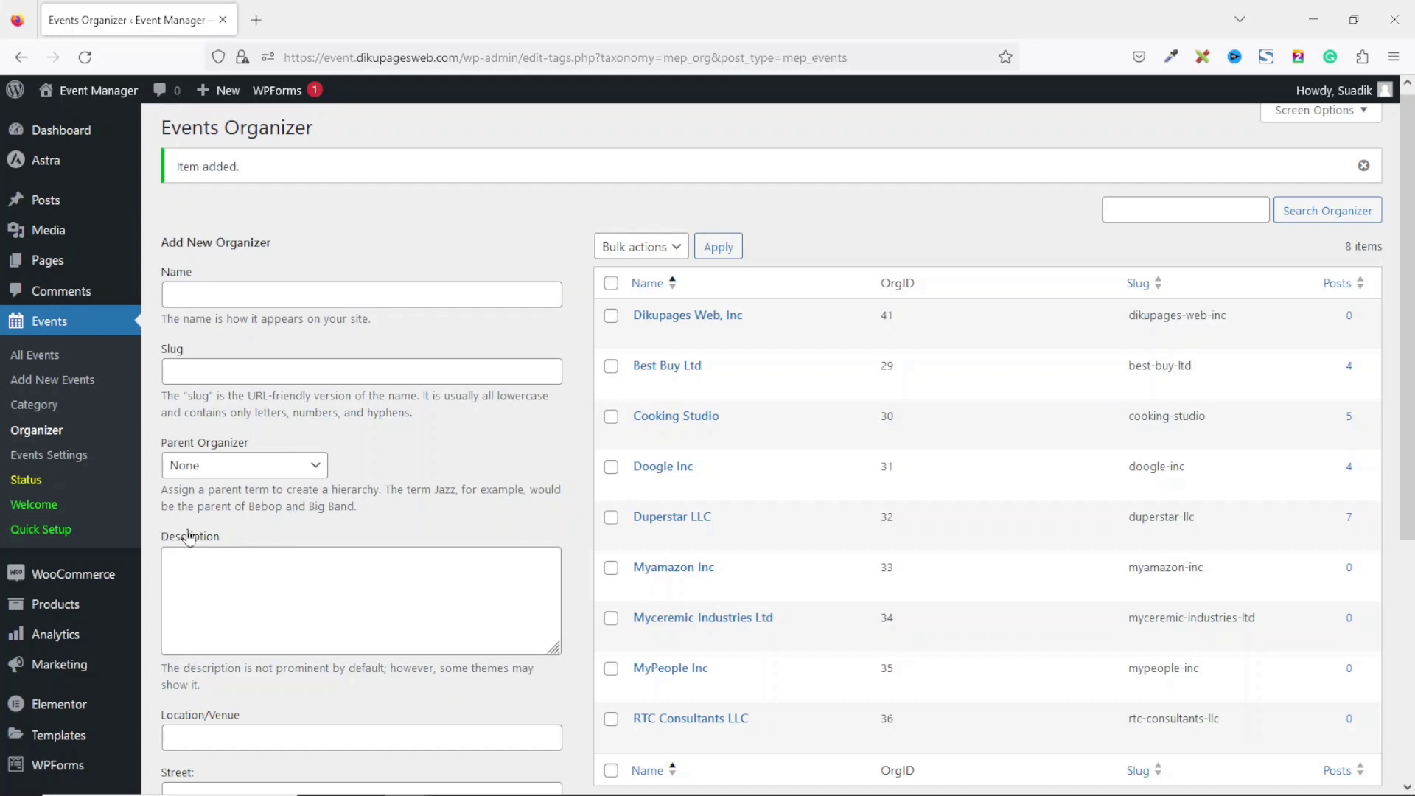
Start a new event titled 'End of Year Get Together' with a pasted Lorem ipsum description.
left_click(53, 401)
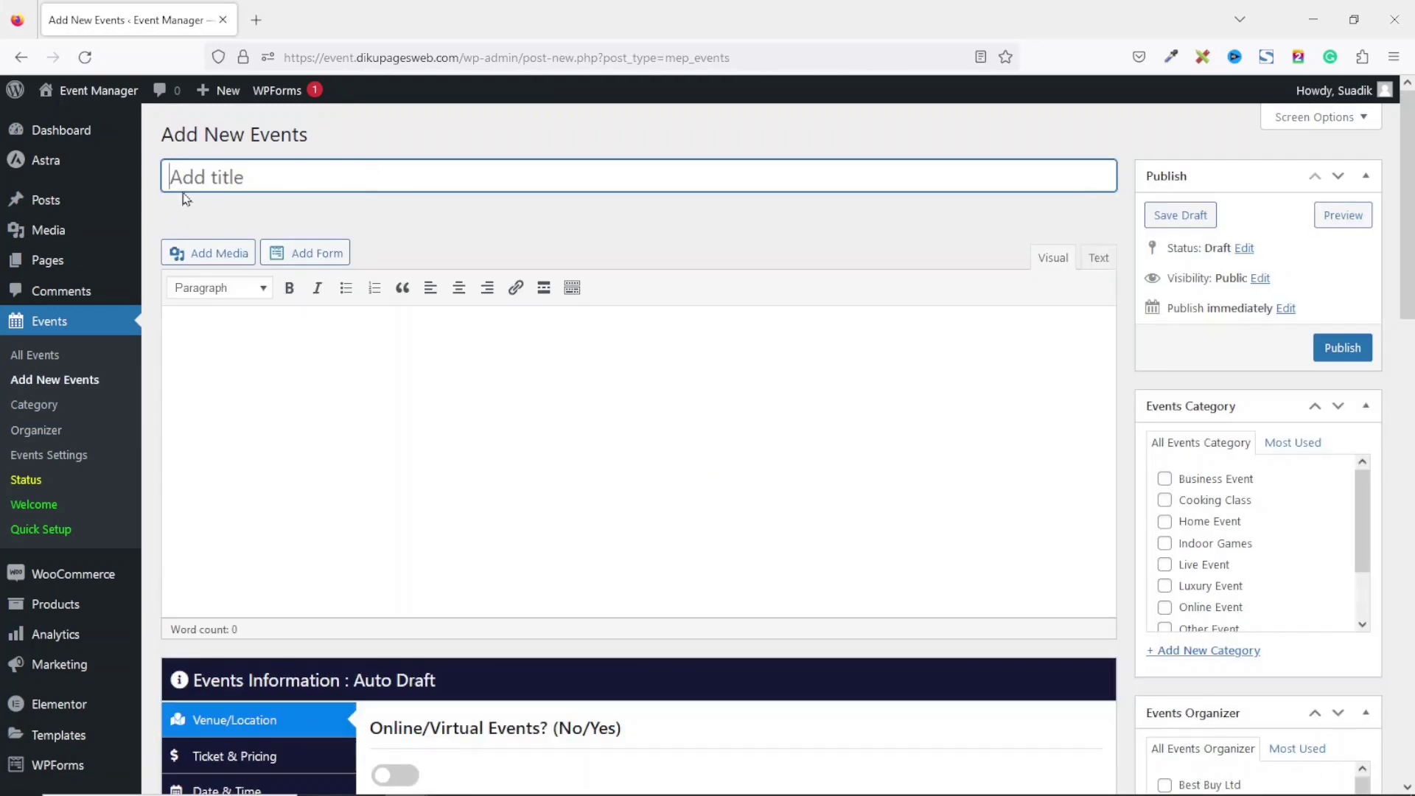
type("End of Year Get Together")
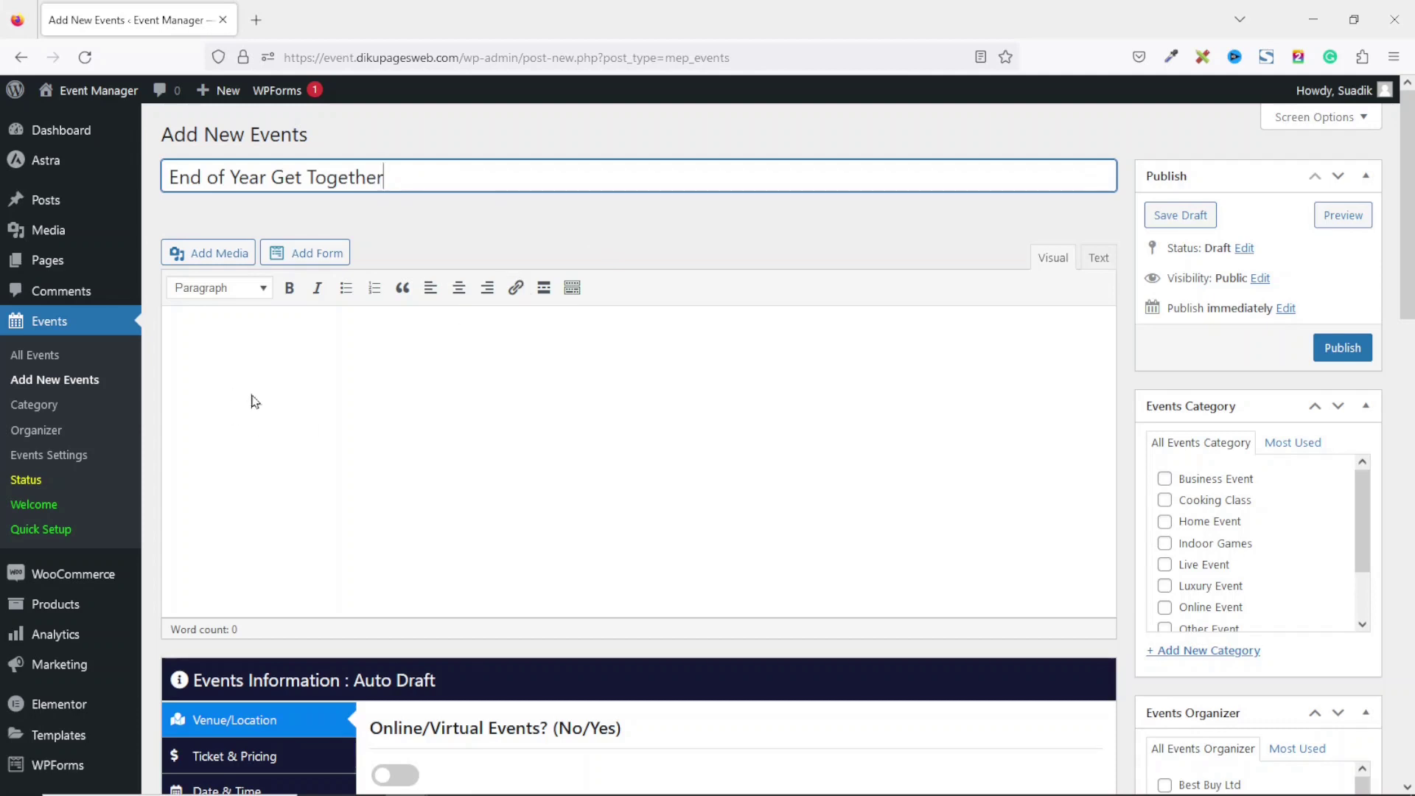
left_click(295, 369)
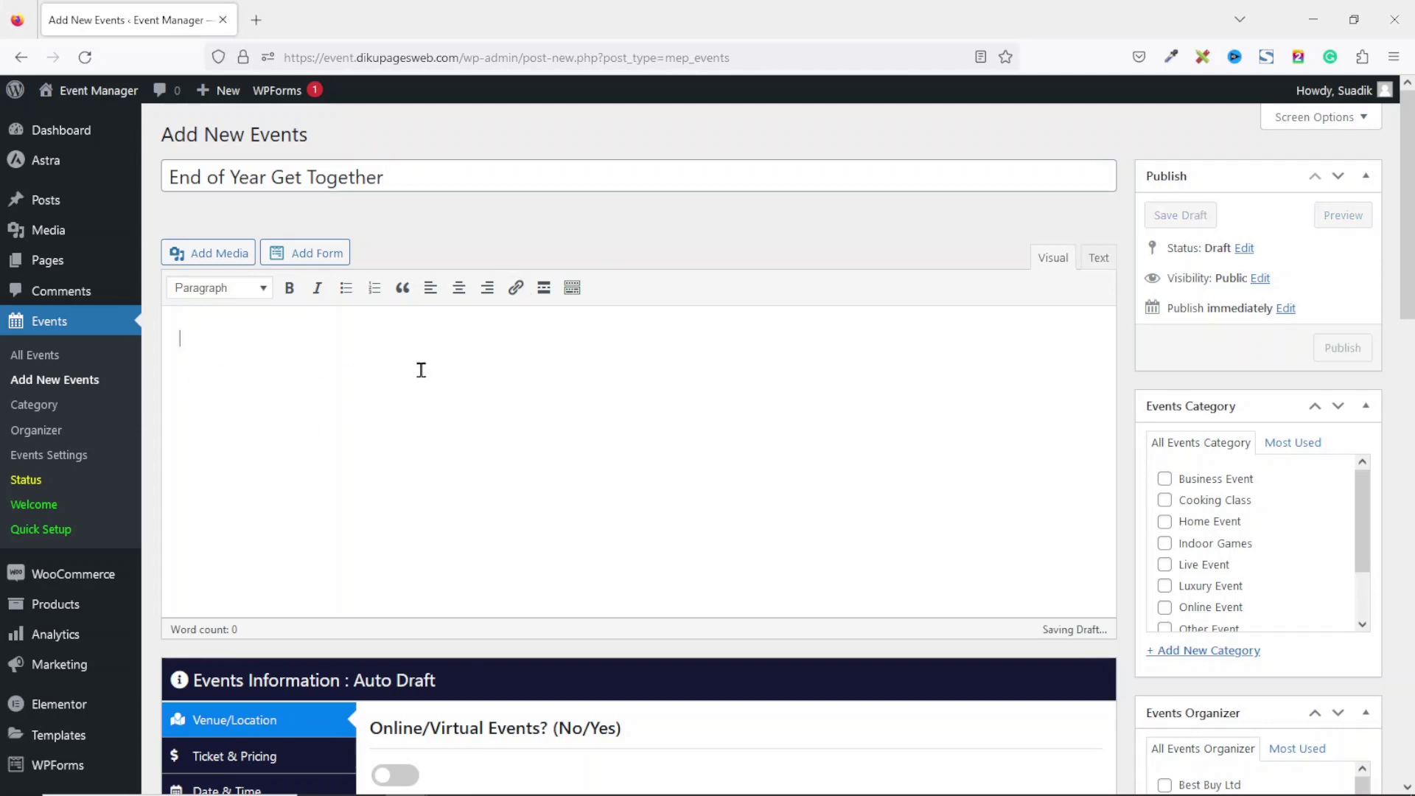
type("Lorem ipsum dolor sit amet, consectetur adipiscing elit, sed do eiusmod tempor incididunt ut labore et dolore magna aliqua. Ut enim ad minim veniam, quis nostrud exercitation ullamco laboris nisi ut aliquip ex ea commodo consequat. Duis aute irure dolor in reprehenderit in voluptate velit esse cillum dolore eu fugiat nulla pariatur. Excepteur sint occaecat cupidatat non proident, sunt in culpa qui officia deserunt mollit anim id est laborum.")
left_click_drag(1408, 218, 1408, 359)
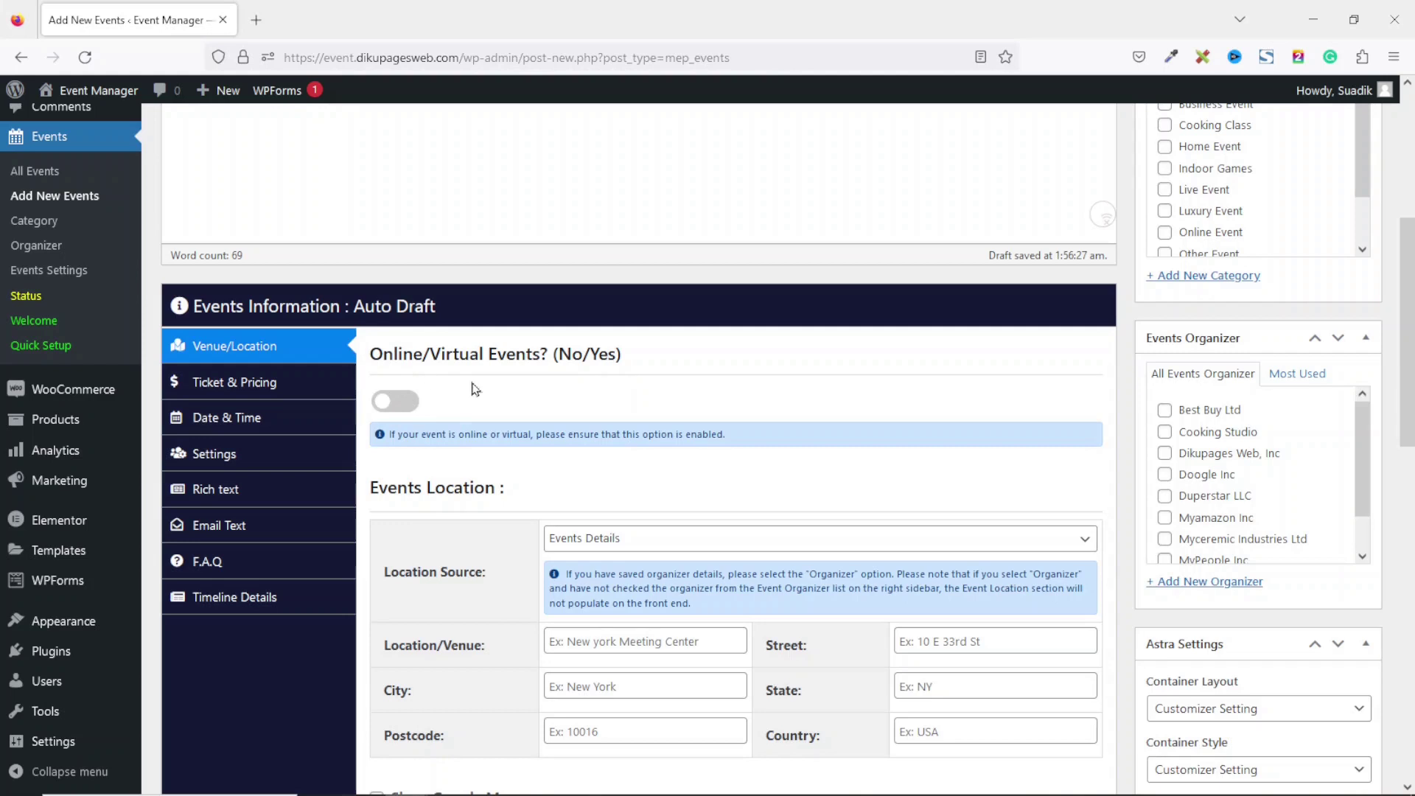
Leave the event as a physical one and set its Location Source to Organizer.
left_click(408, 408)
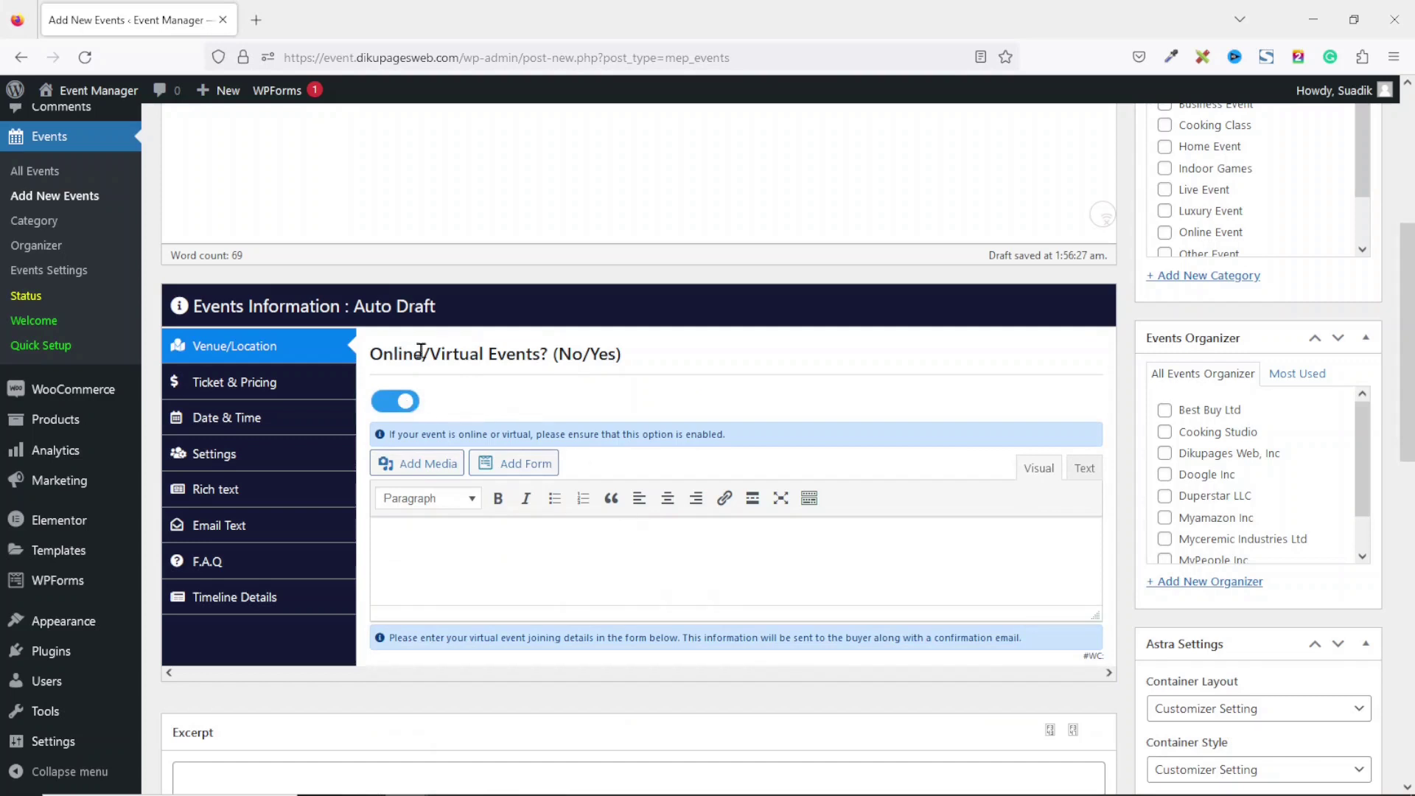
left_click(394, 407)
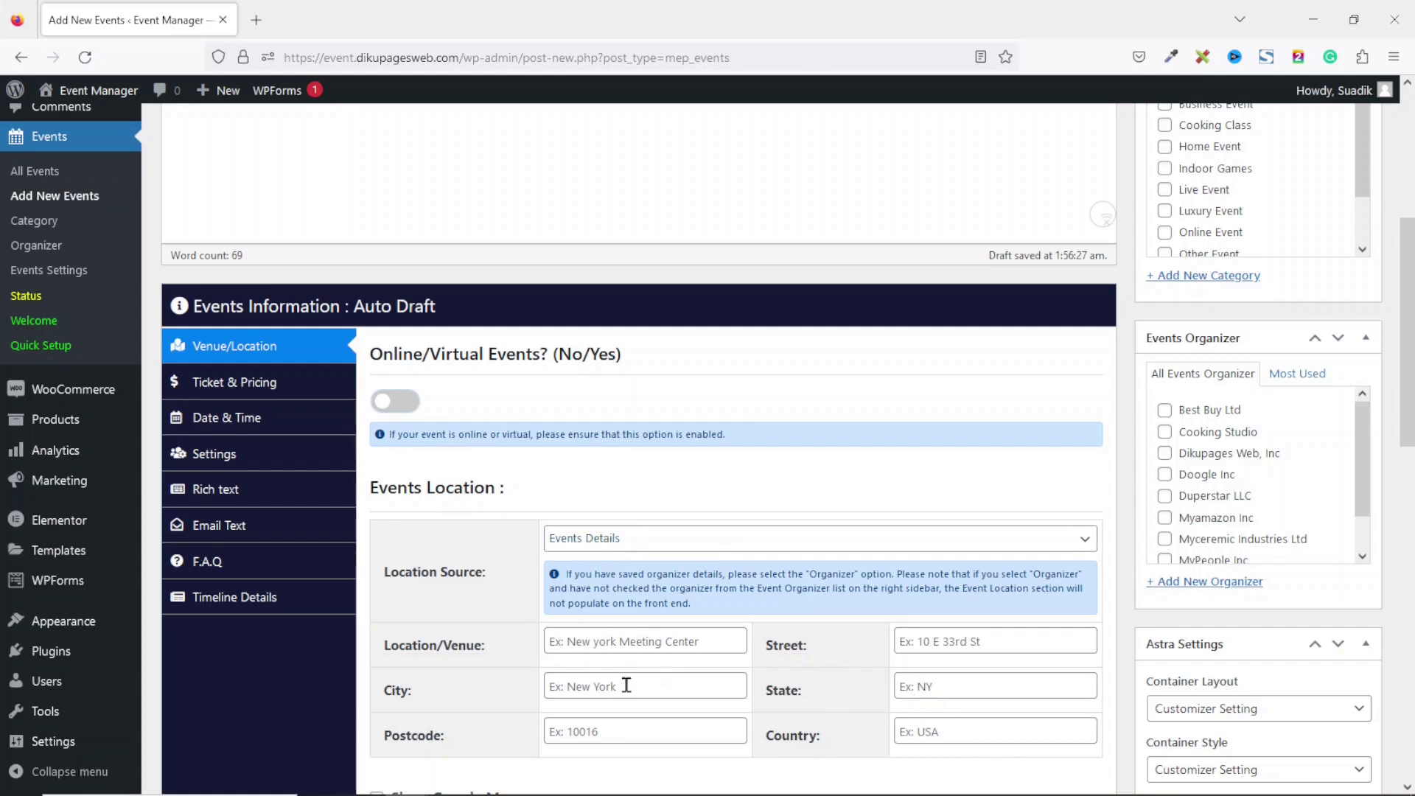
left_click(628, 541)
left_click(594, 604)
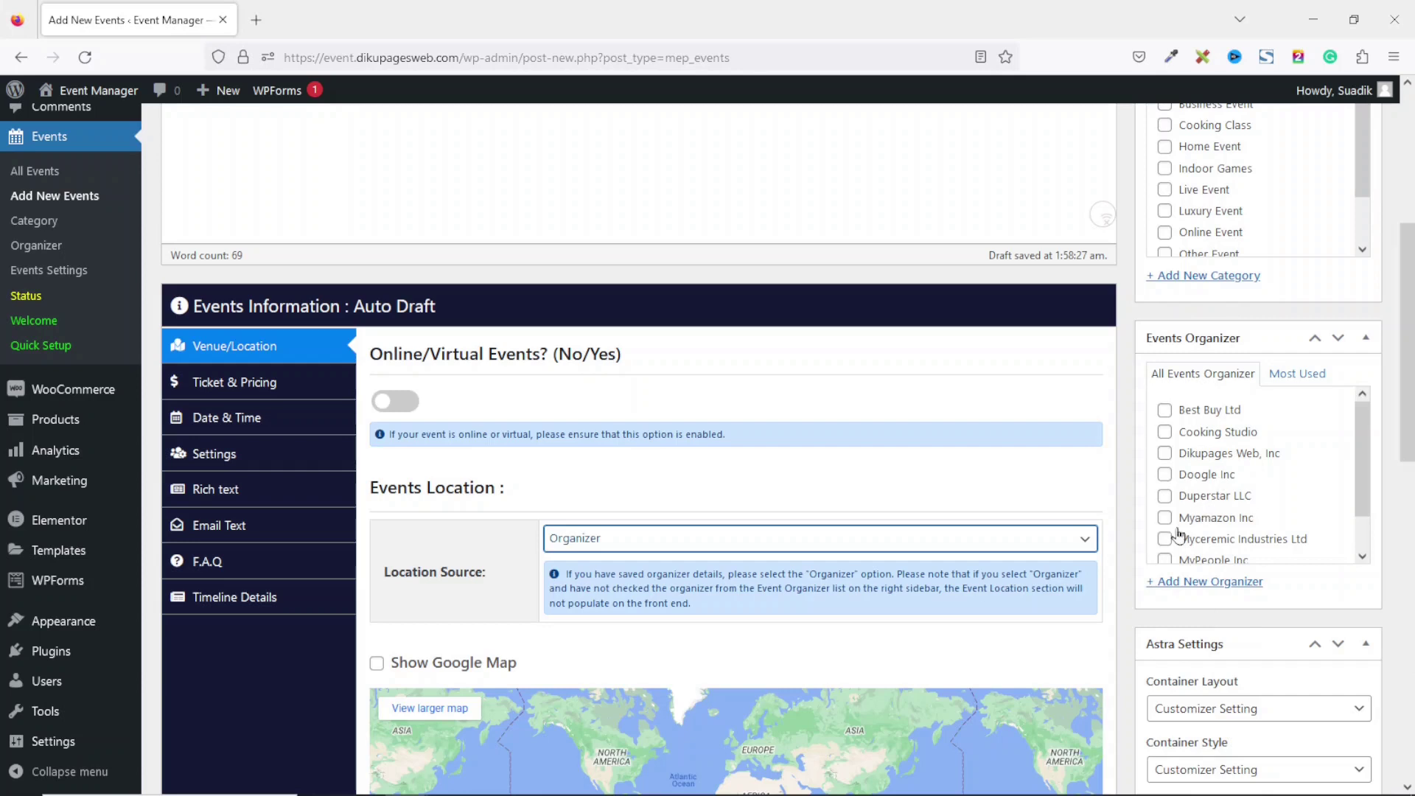
Switch Location Source to Events Details and enter venue Tamale City Hall on Salaga Road.
left_click(701, 549)
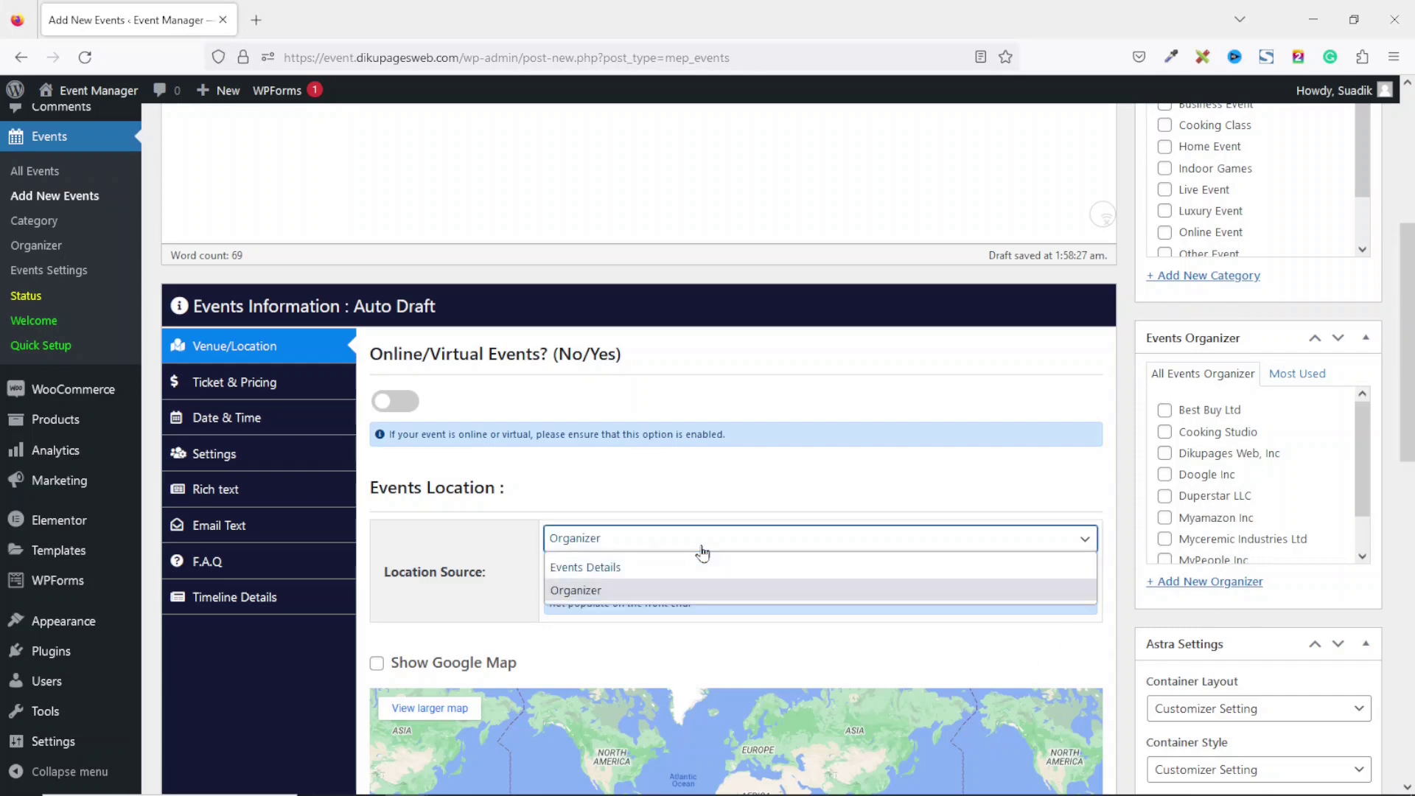
left_click(644, 575)
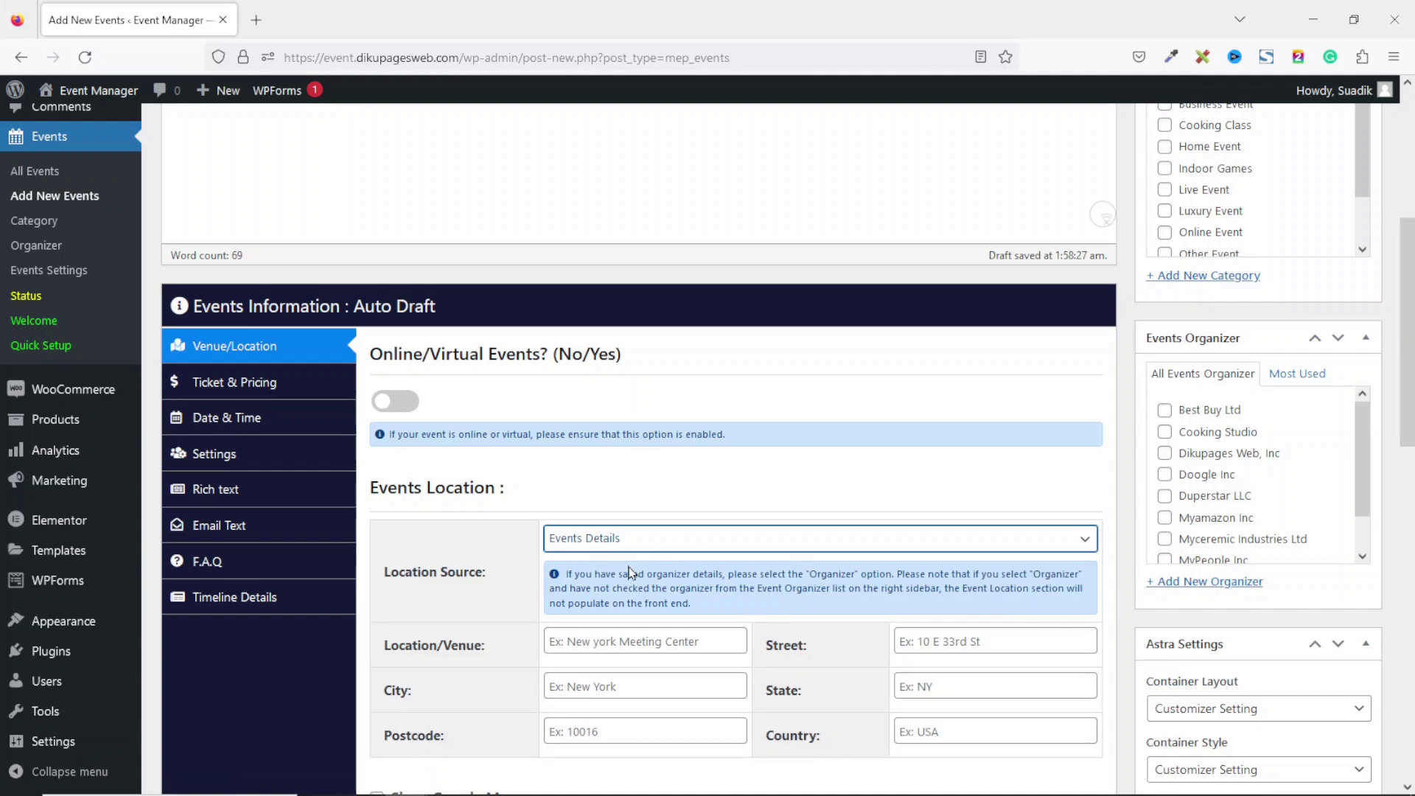
scroll(811, 443, "down", 3)
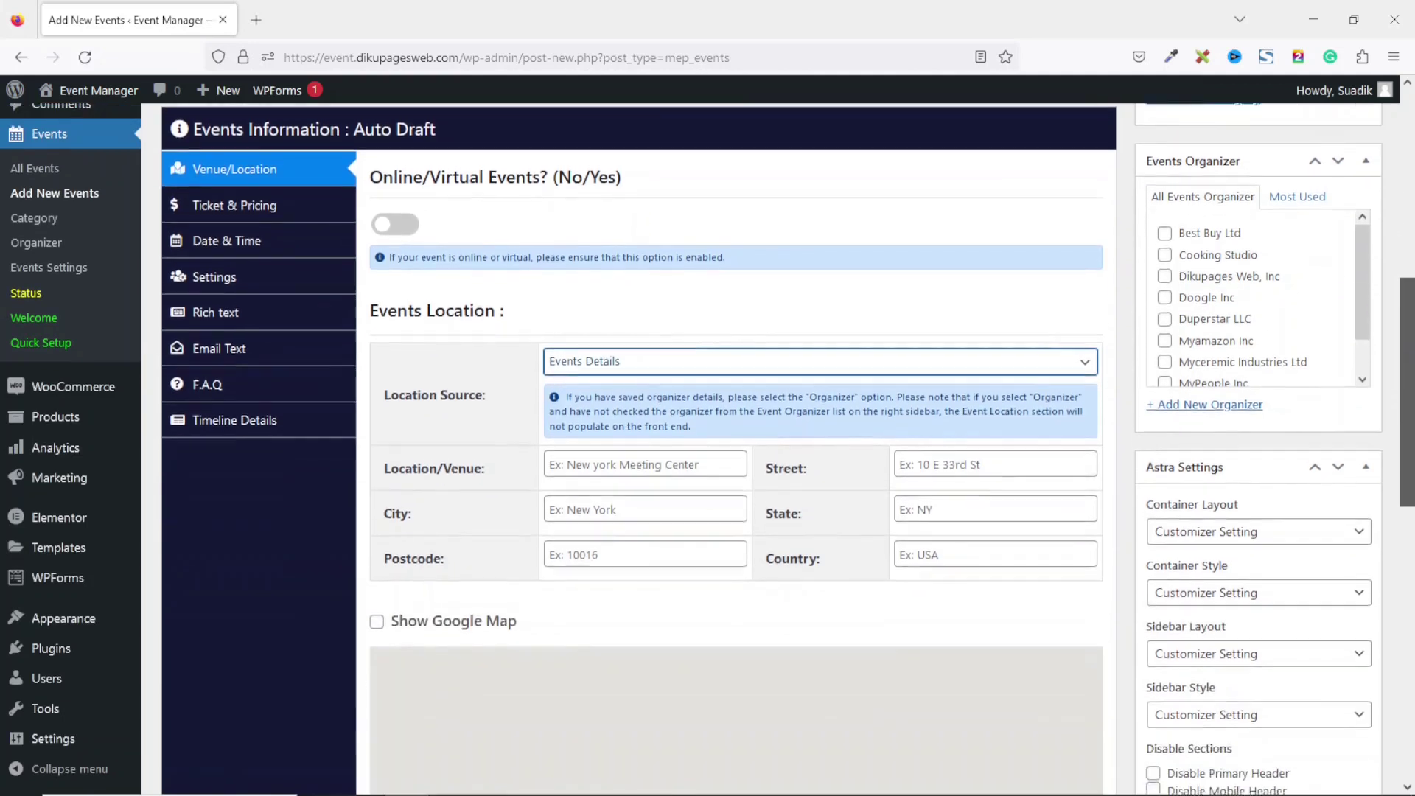
left_click(607, 462)
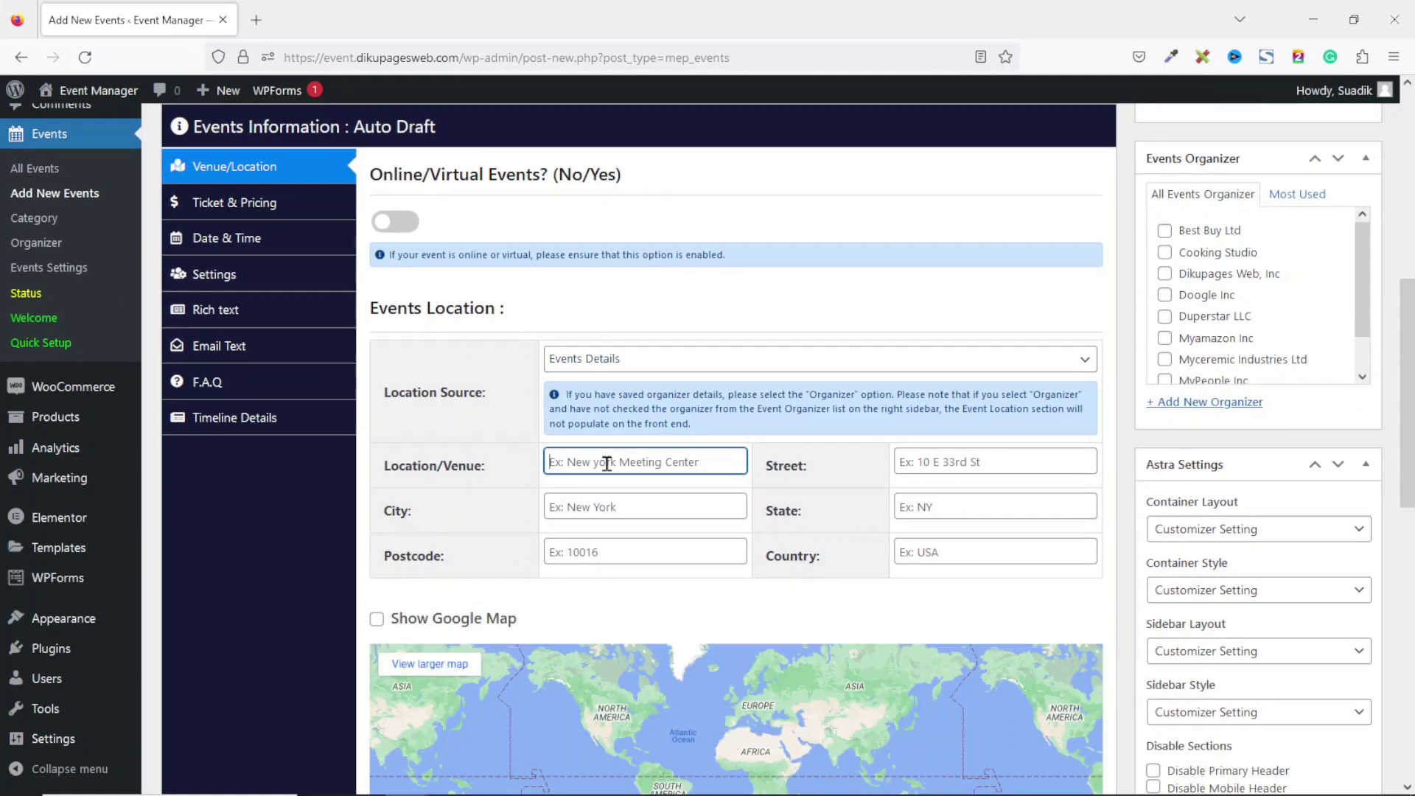
type("Tamale ")
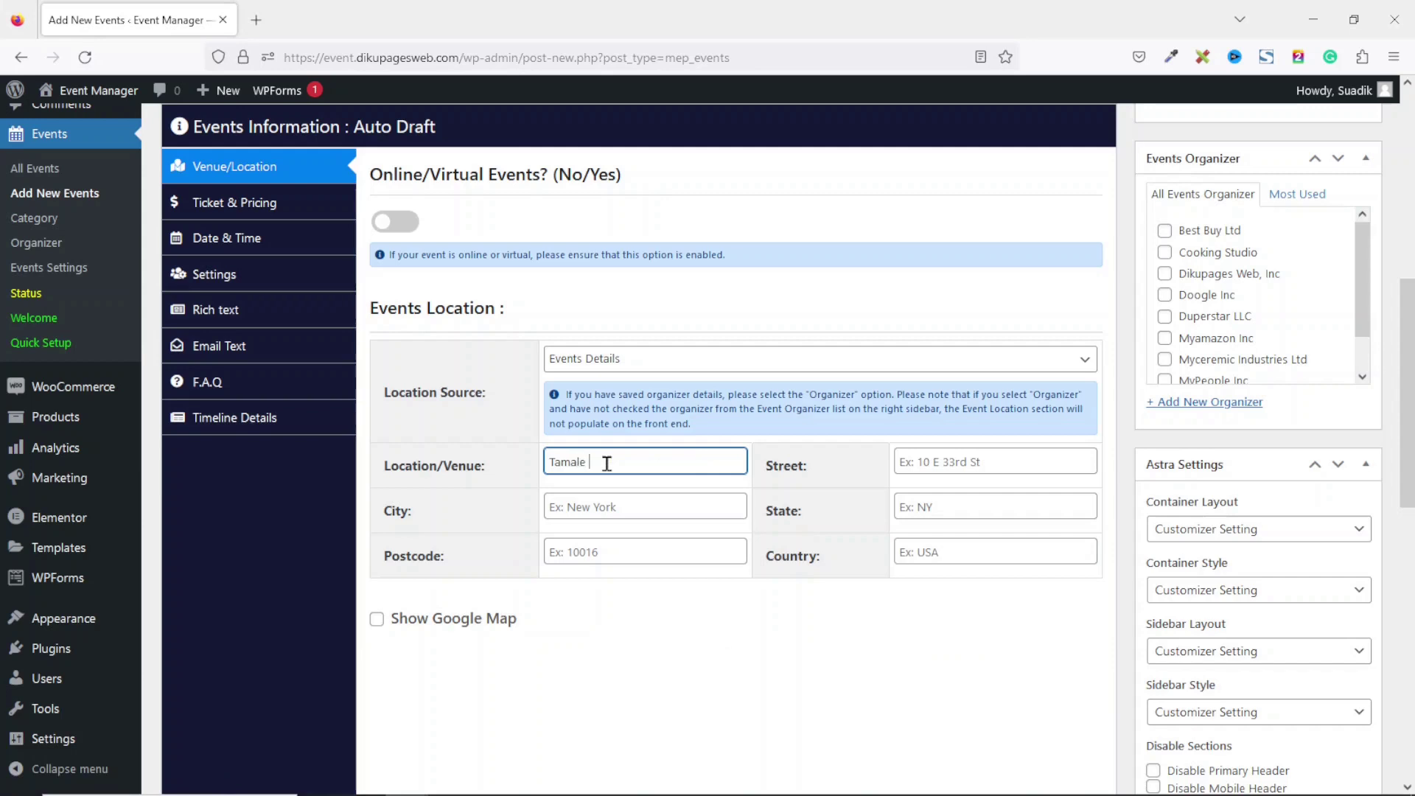
type("City Hall")
left_click(968, 479)
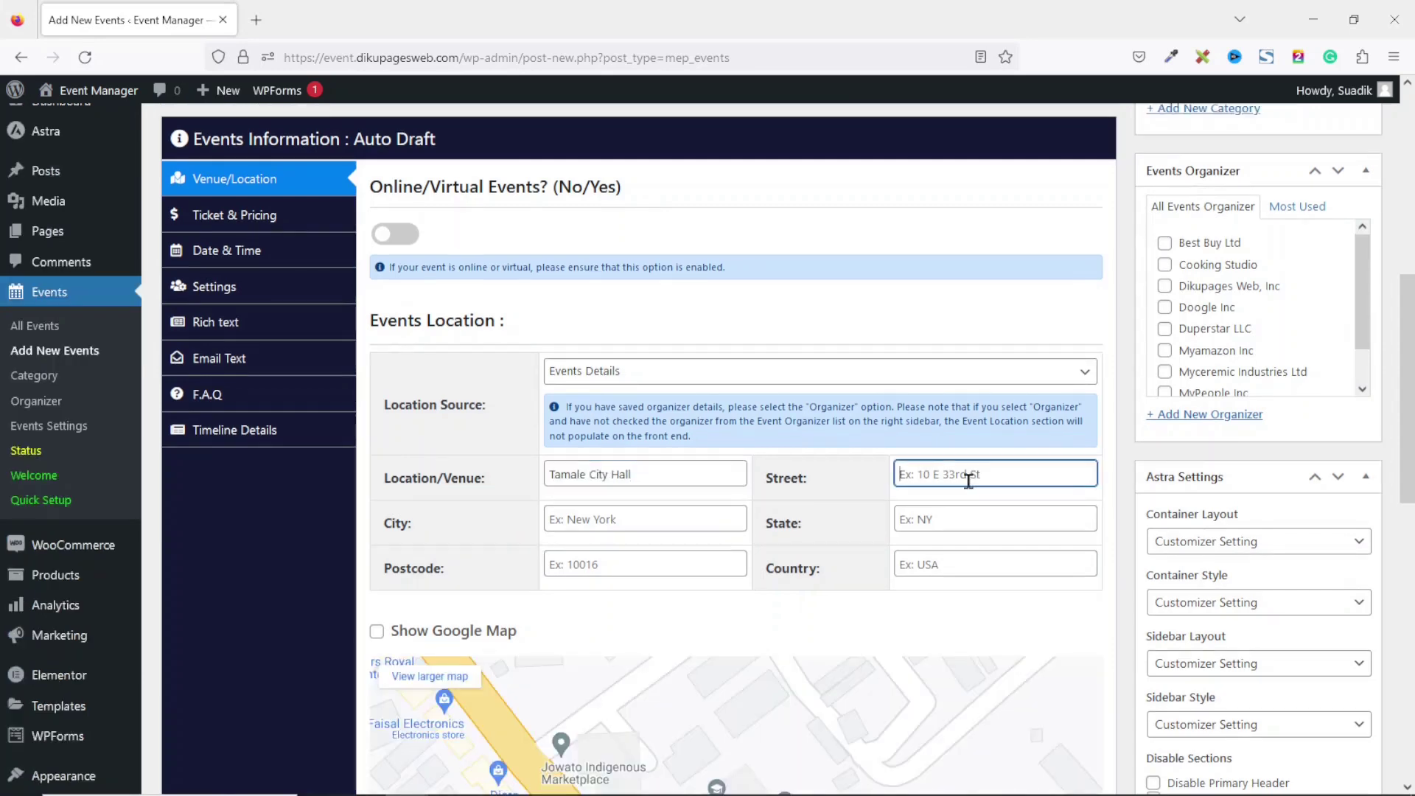
type("Salaga Road")
Fill in city Tamale, state Northern, postcode 00233 and country Ghana.
key("Tab")
type("Ta")
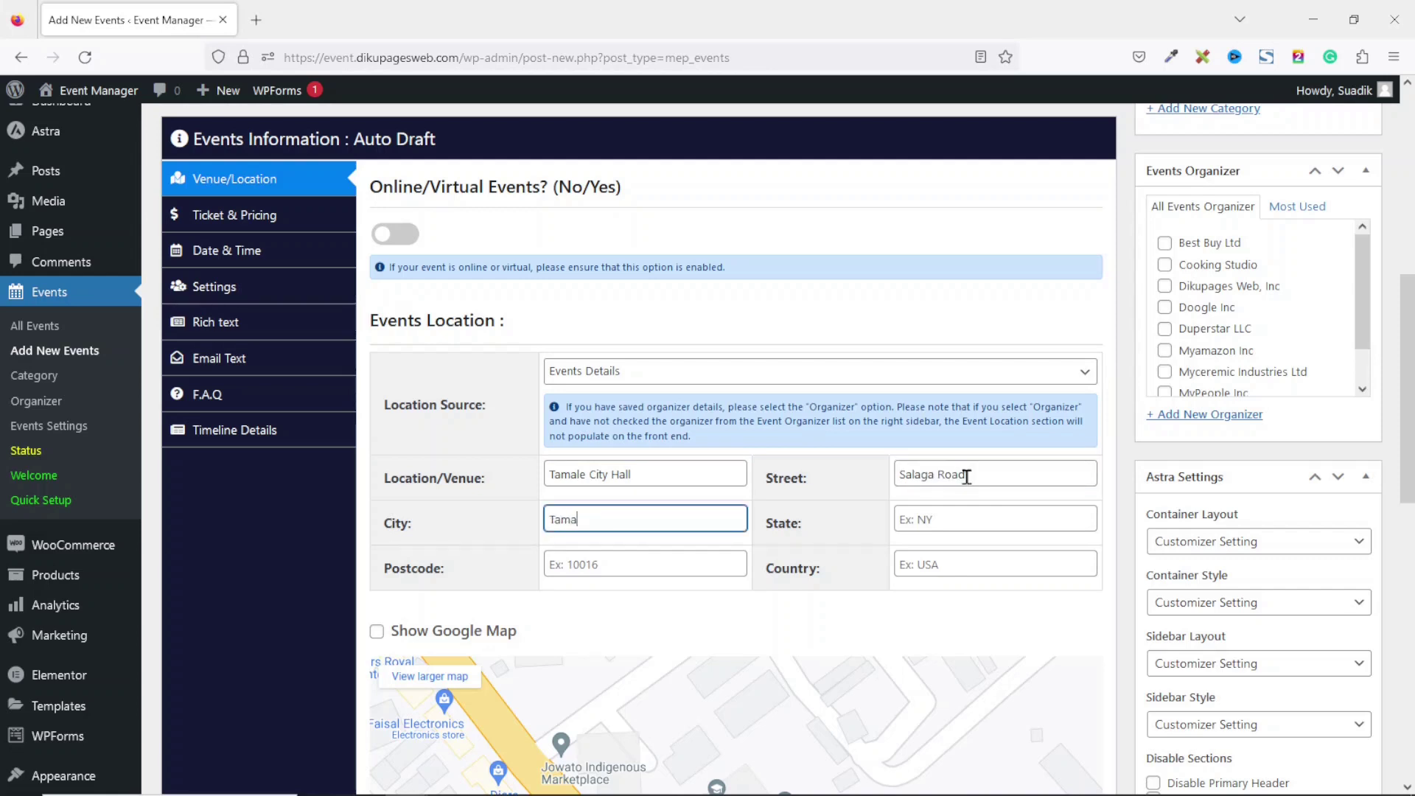
key("Tab")
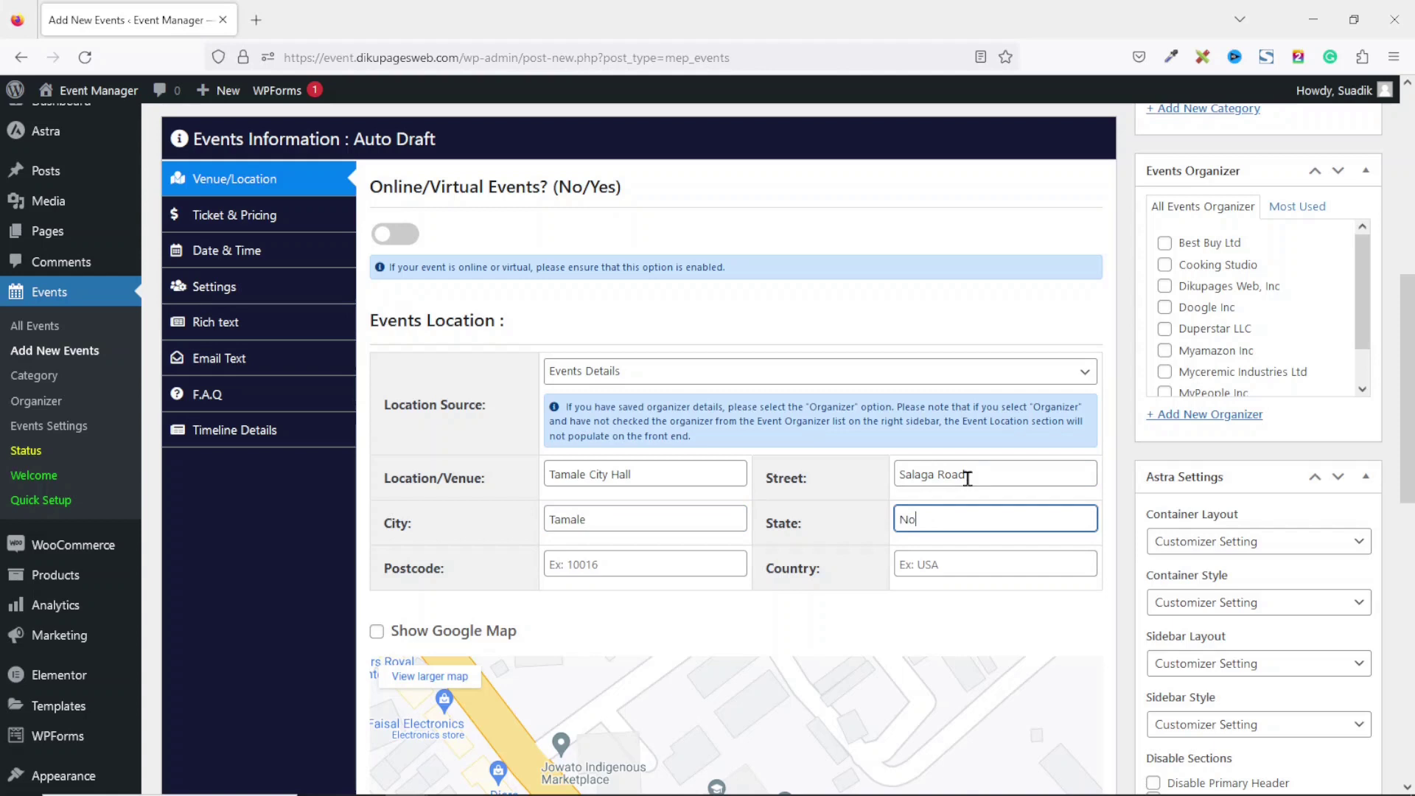
key("Tab")
type("002")
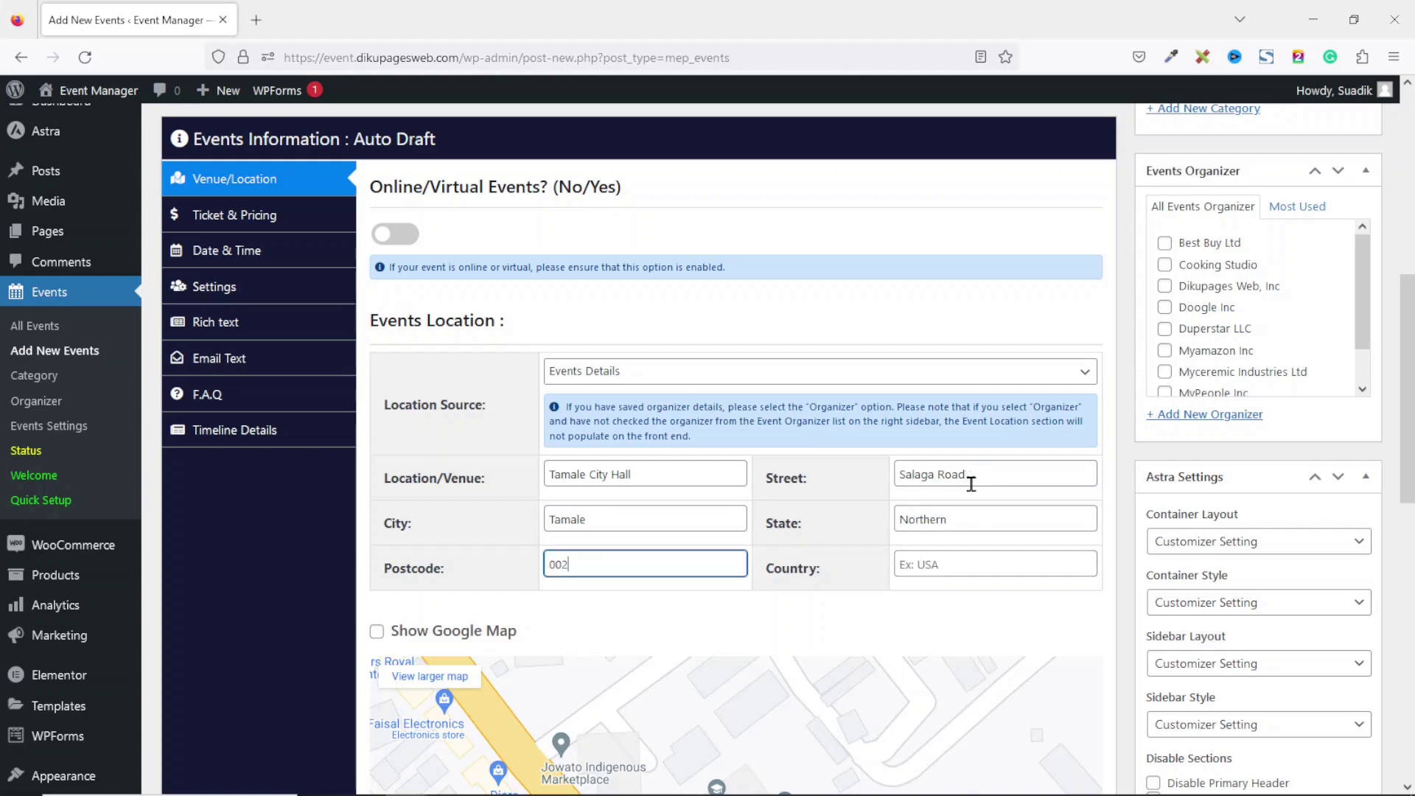
key("Tab")
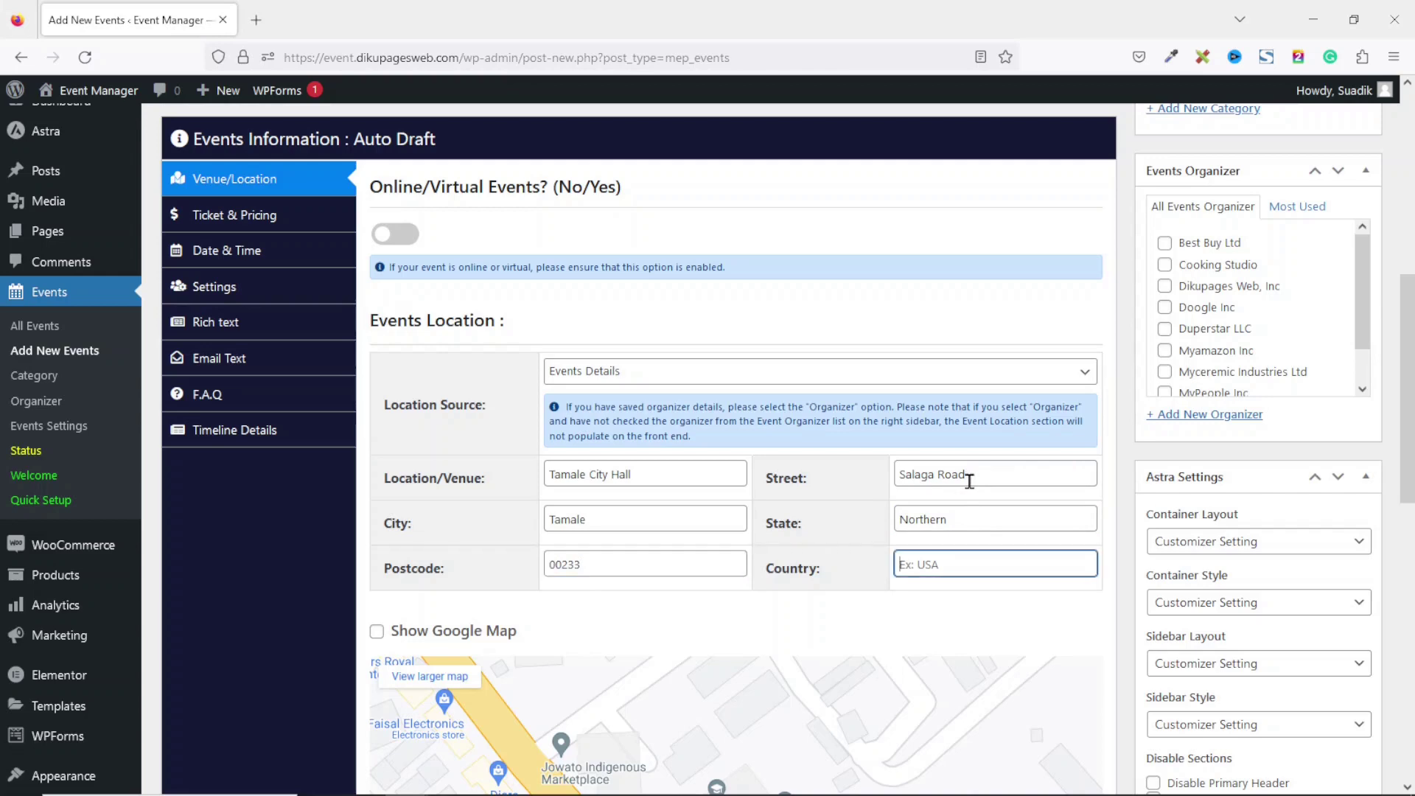
type("Ghana")
left_click(856, 572)
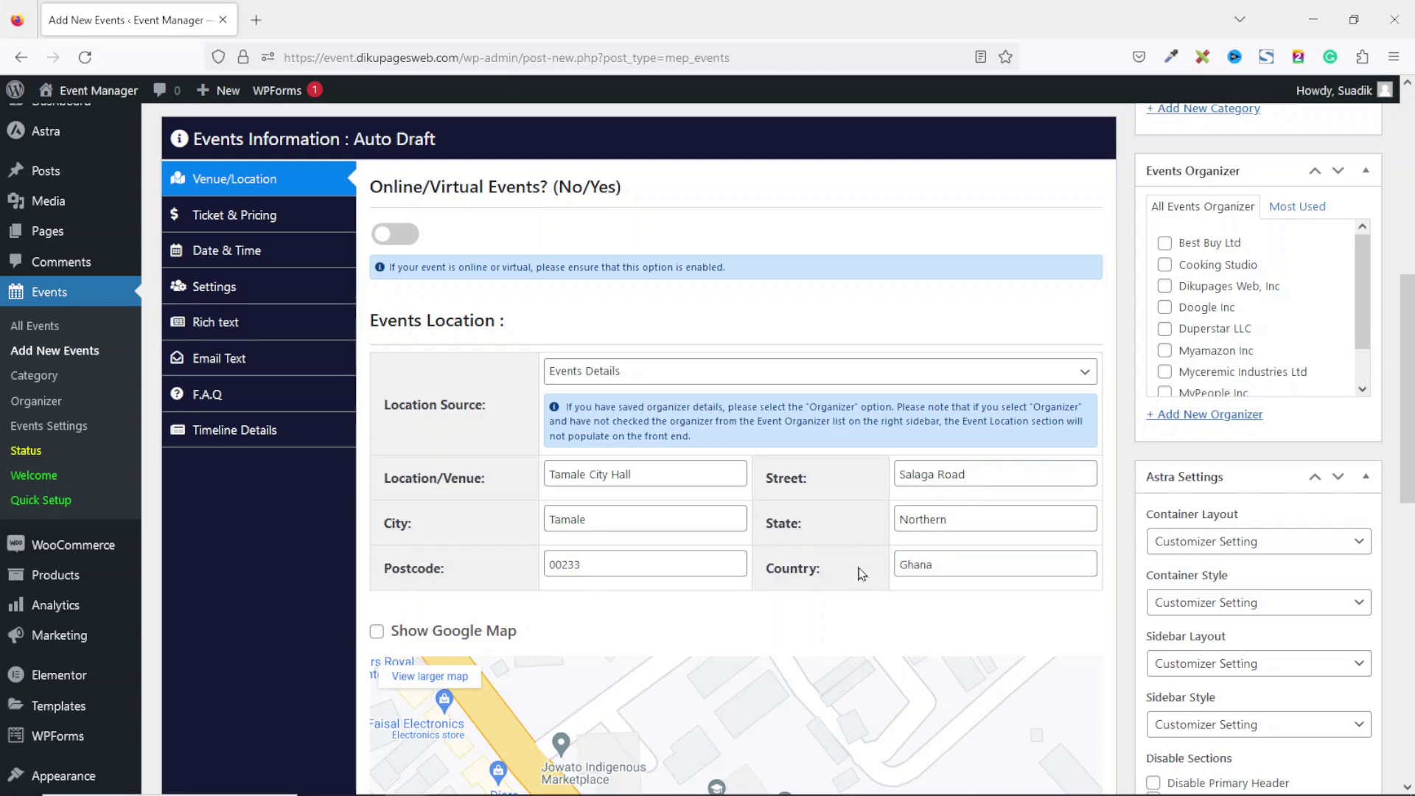
scroll(856, 572, "down", 2)
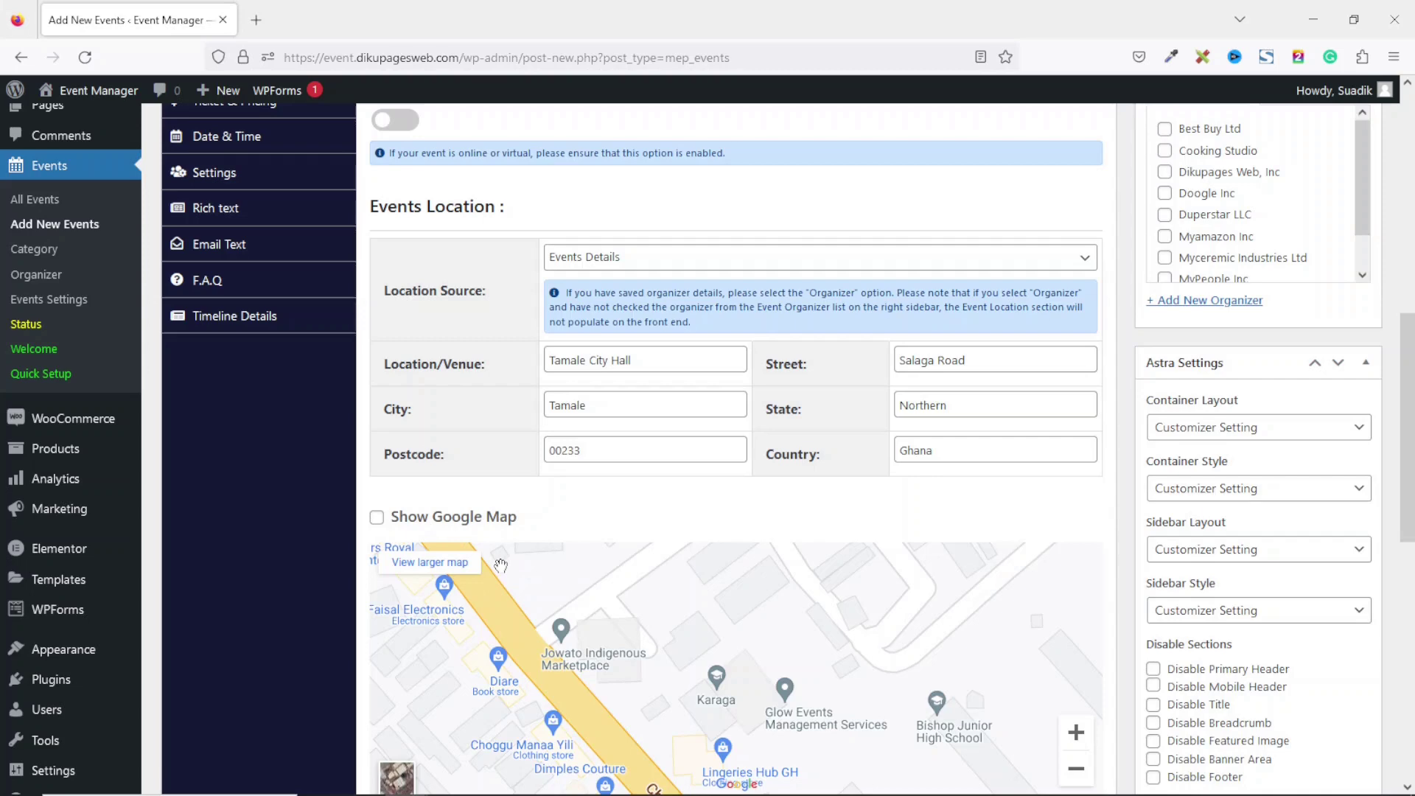
scroll(873, 484, "down", 1)
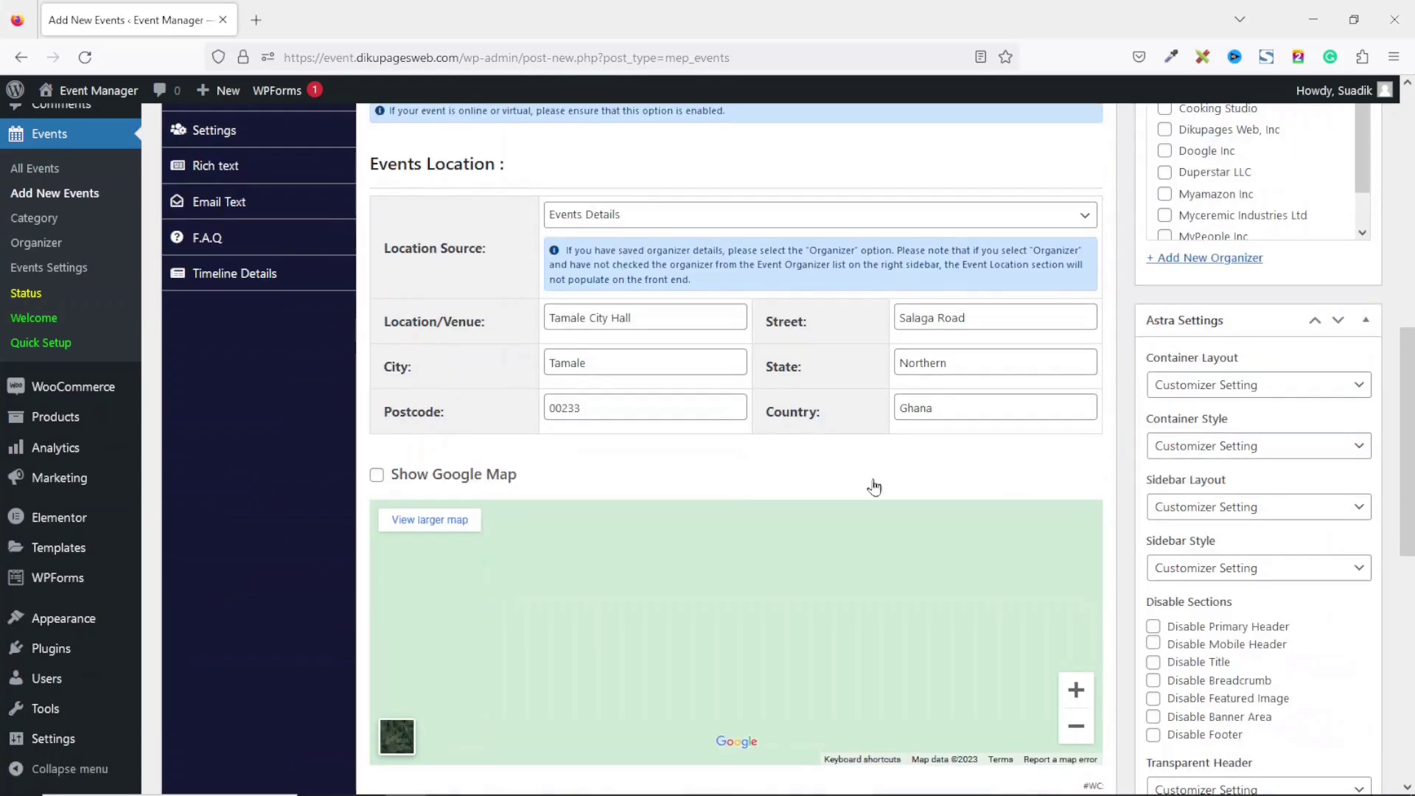
Tick Luxury Event under Events Category and Dikupages Web, Inc under Events Organizer.
left_click_drag(1408, 420, 1411, 196)
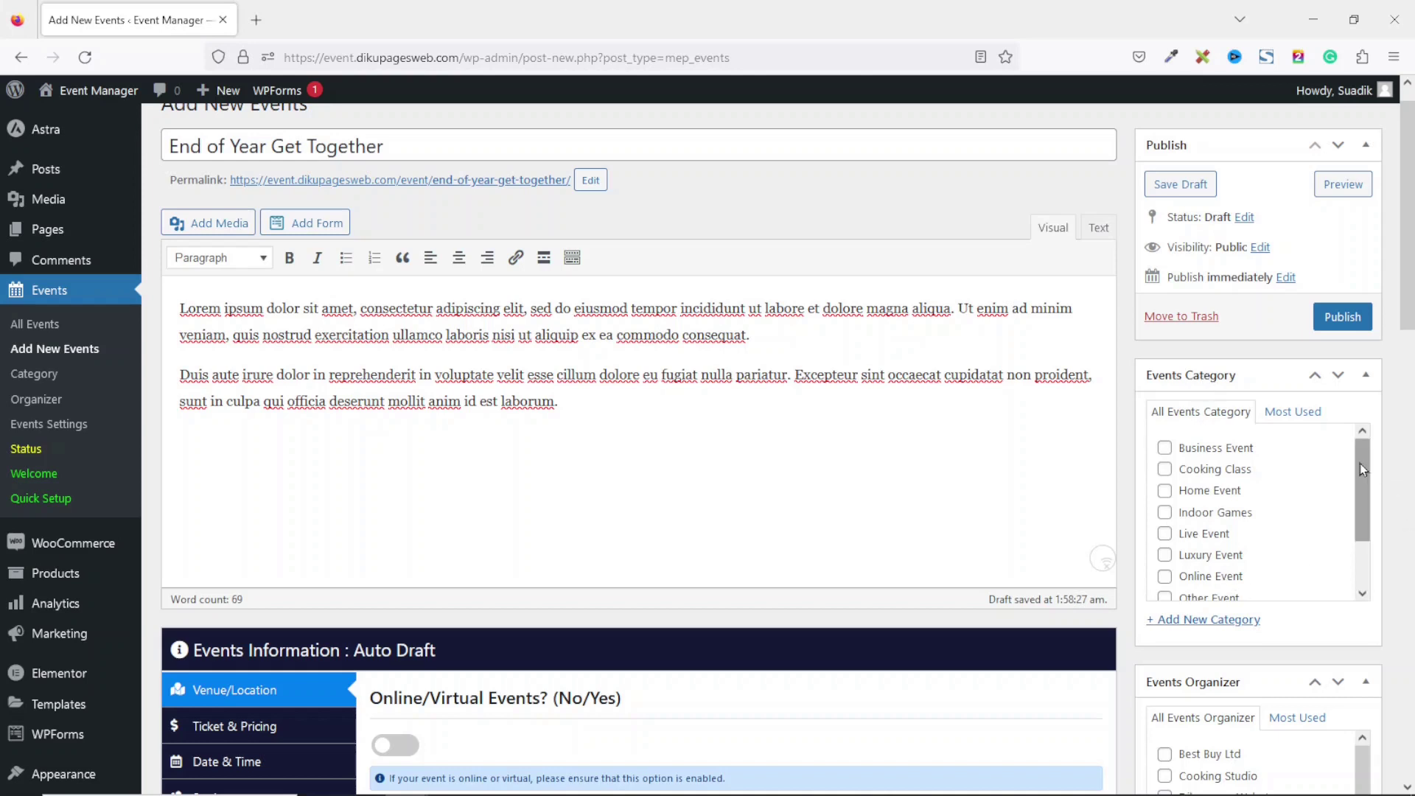
left_click_drag(1360, 463, 1364, 532)
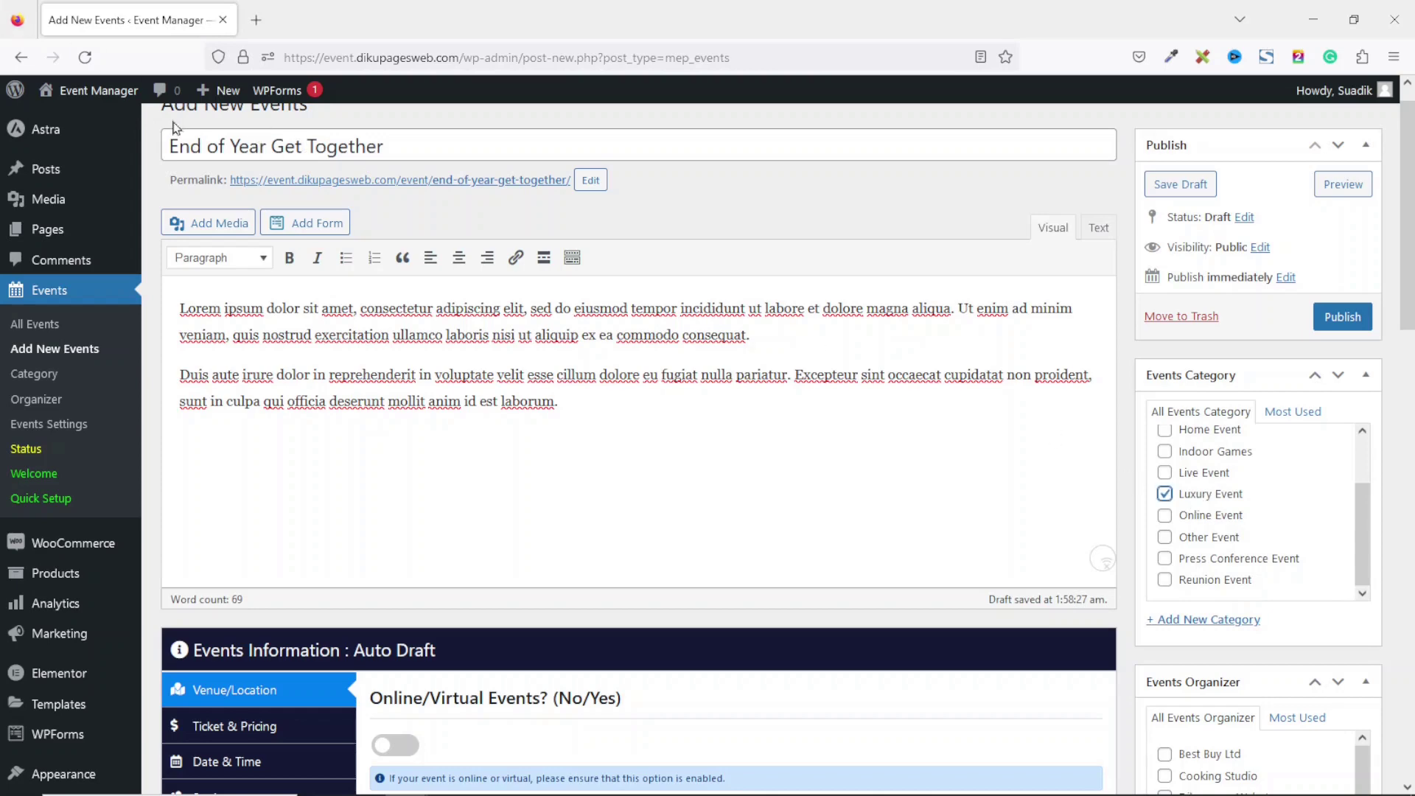
scroll(1195, 399, "down", 4)
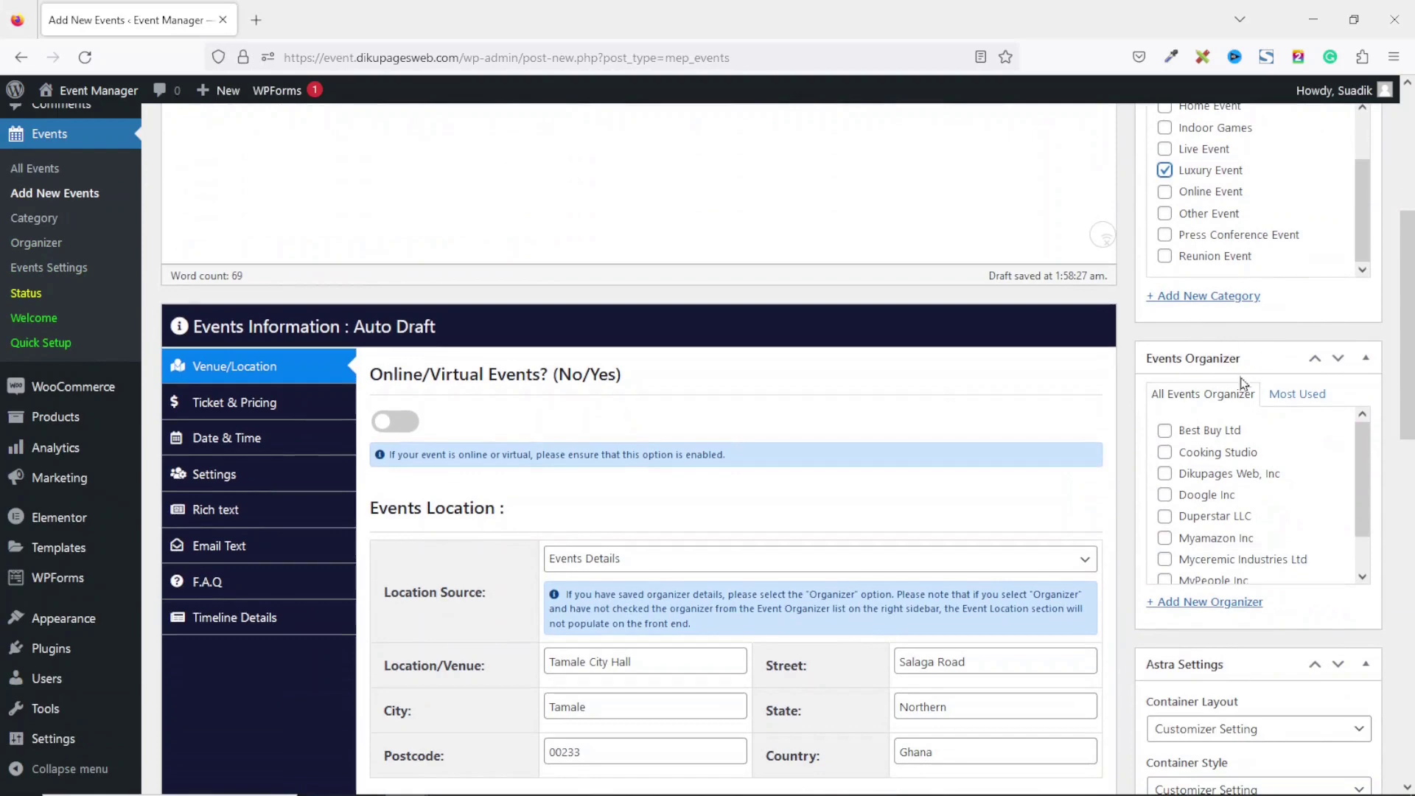
left_click(1168, 476)
left_click_drag(1411, 254, 1411, 203)
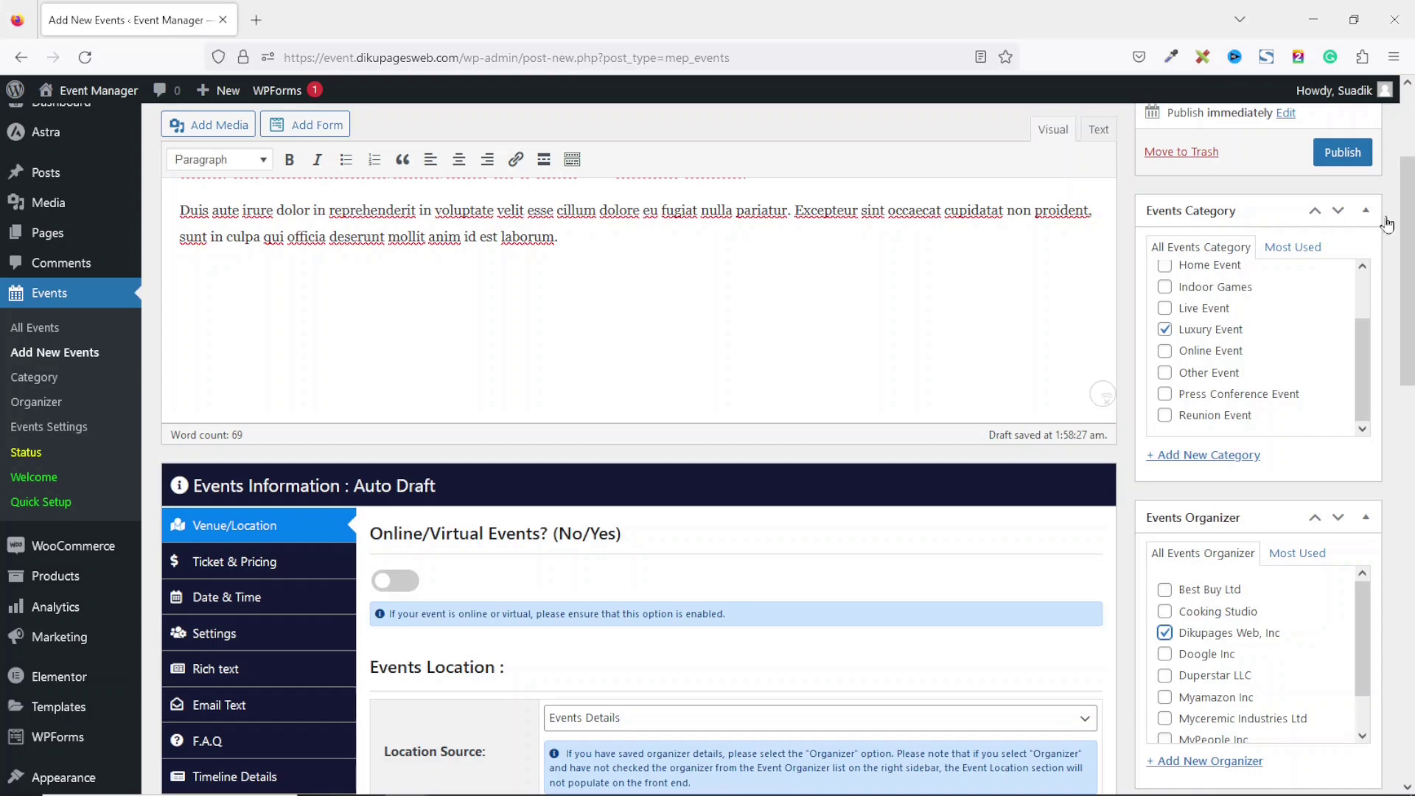
scroll(1290, 549, "down", 12)
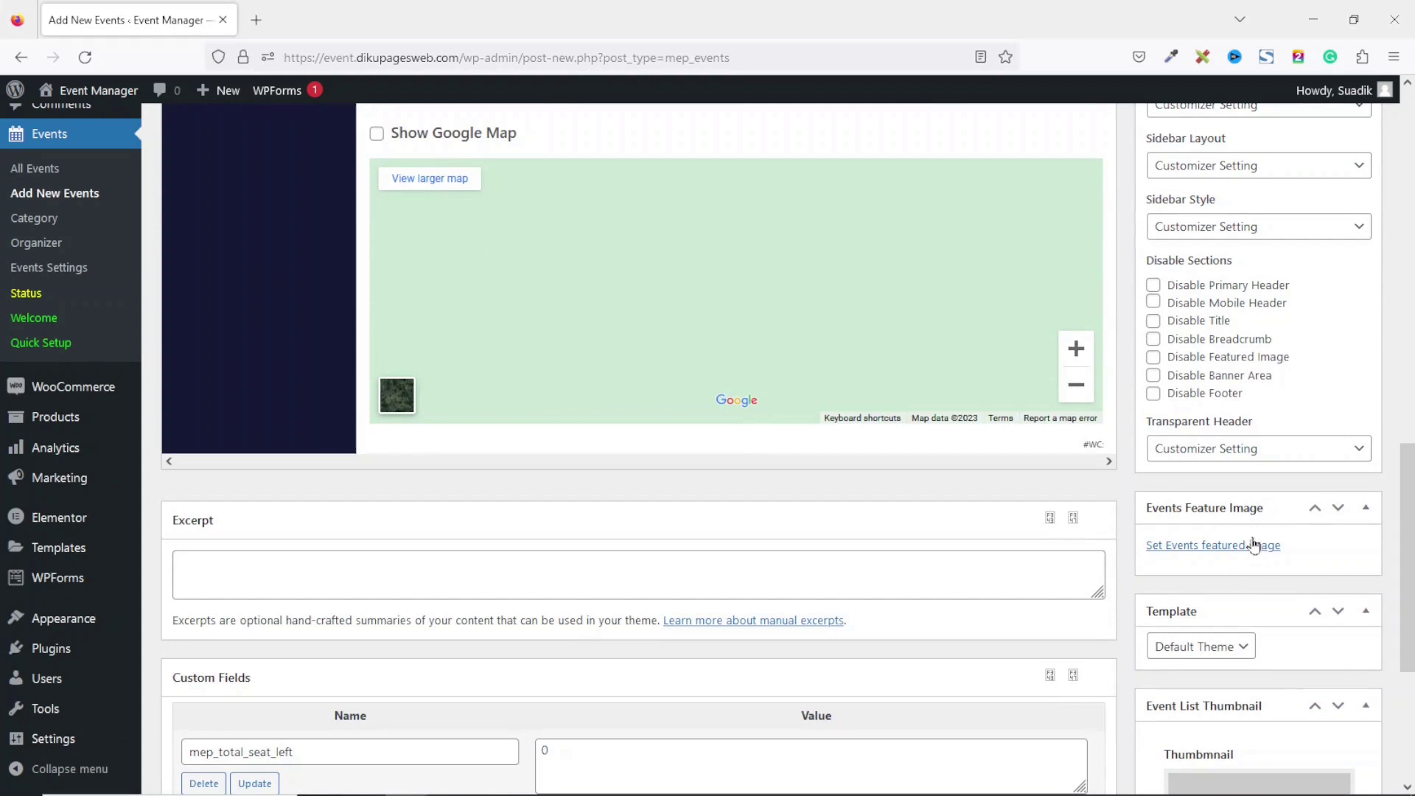
Set the winter-sports-02 chairlift photo as the featured image and publish the event.
left_click(1190, 546)
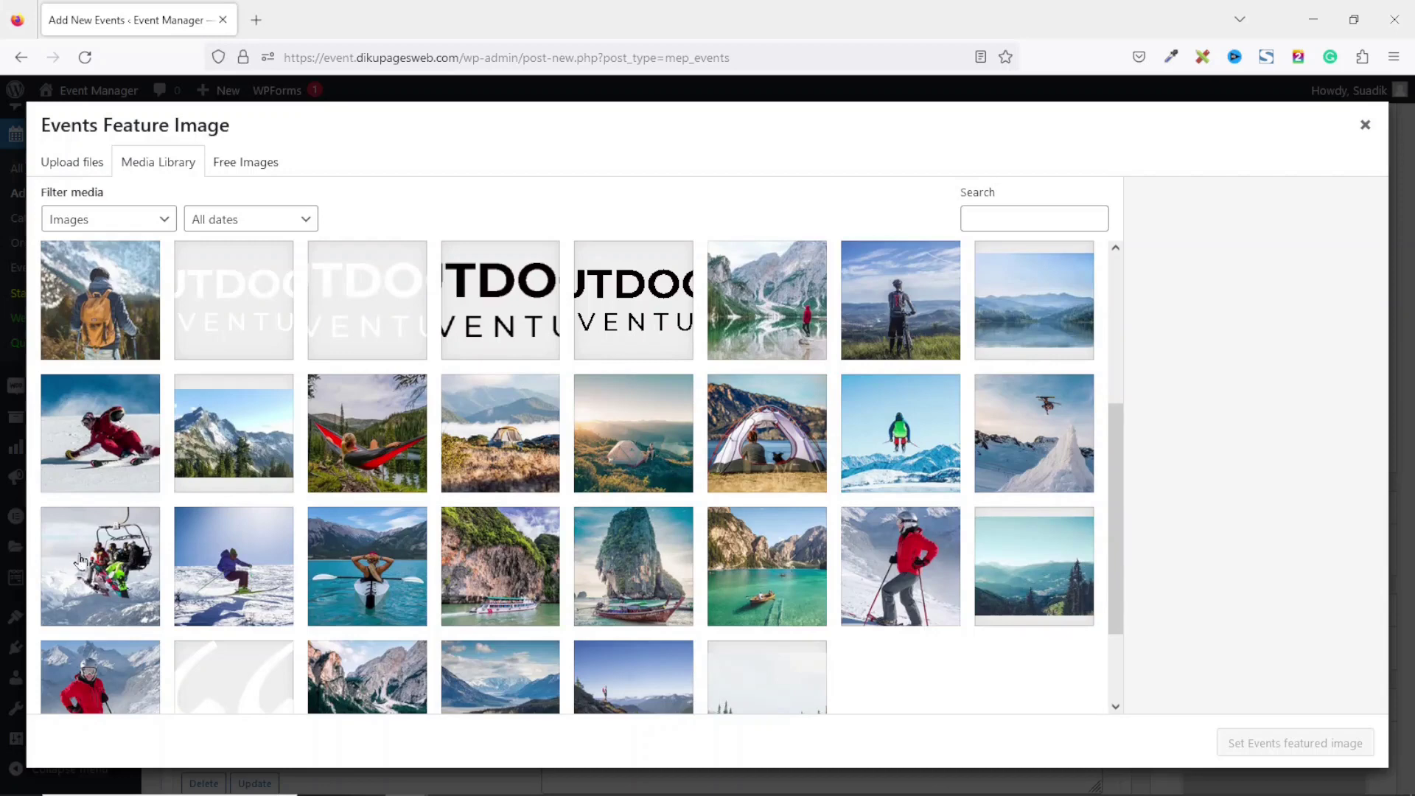
left_click(90, 562)
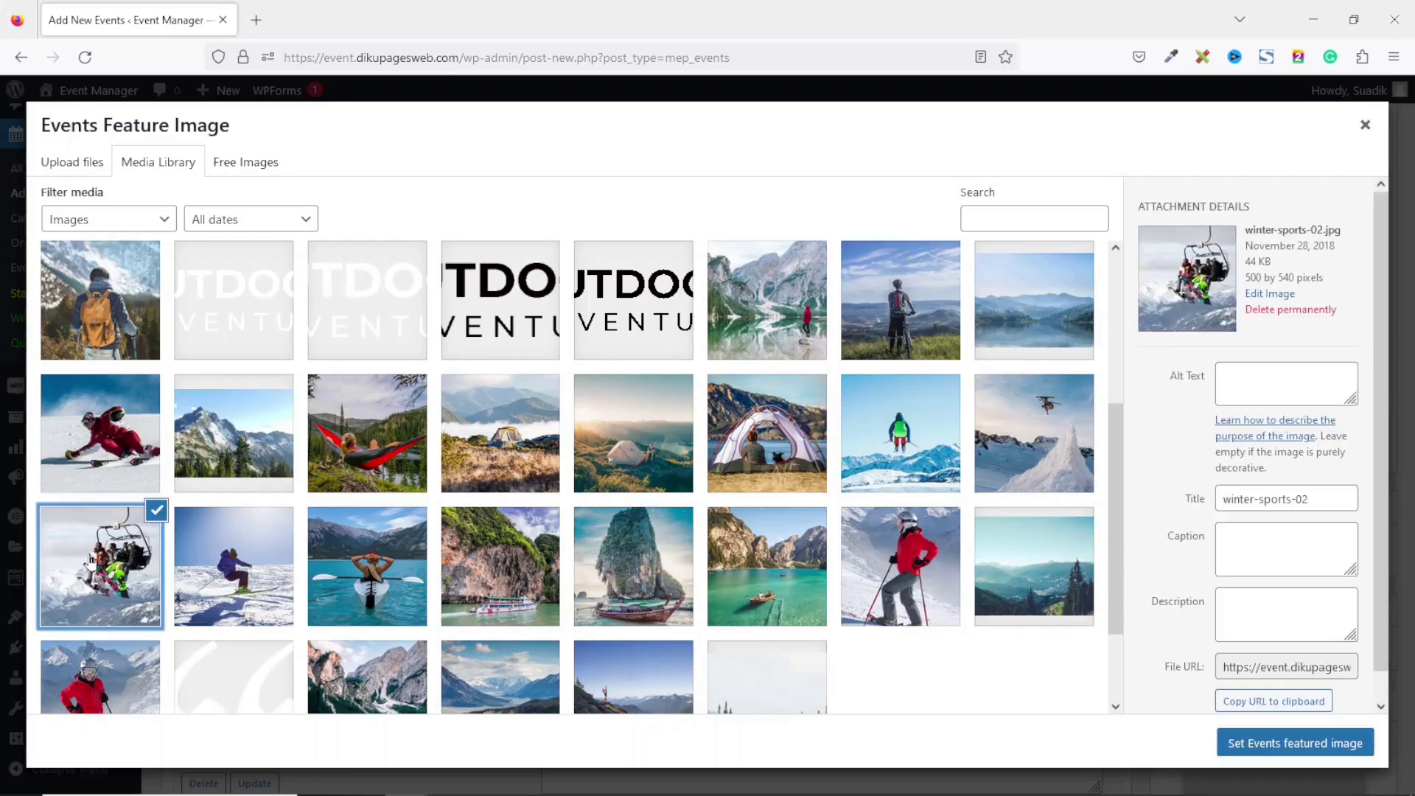
left_click(1262, 744)
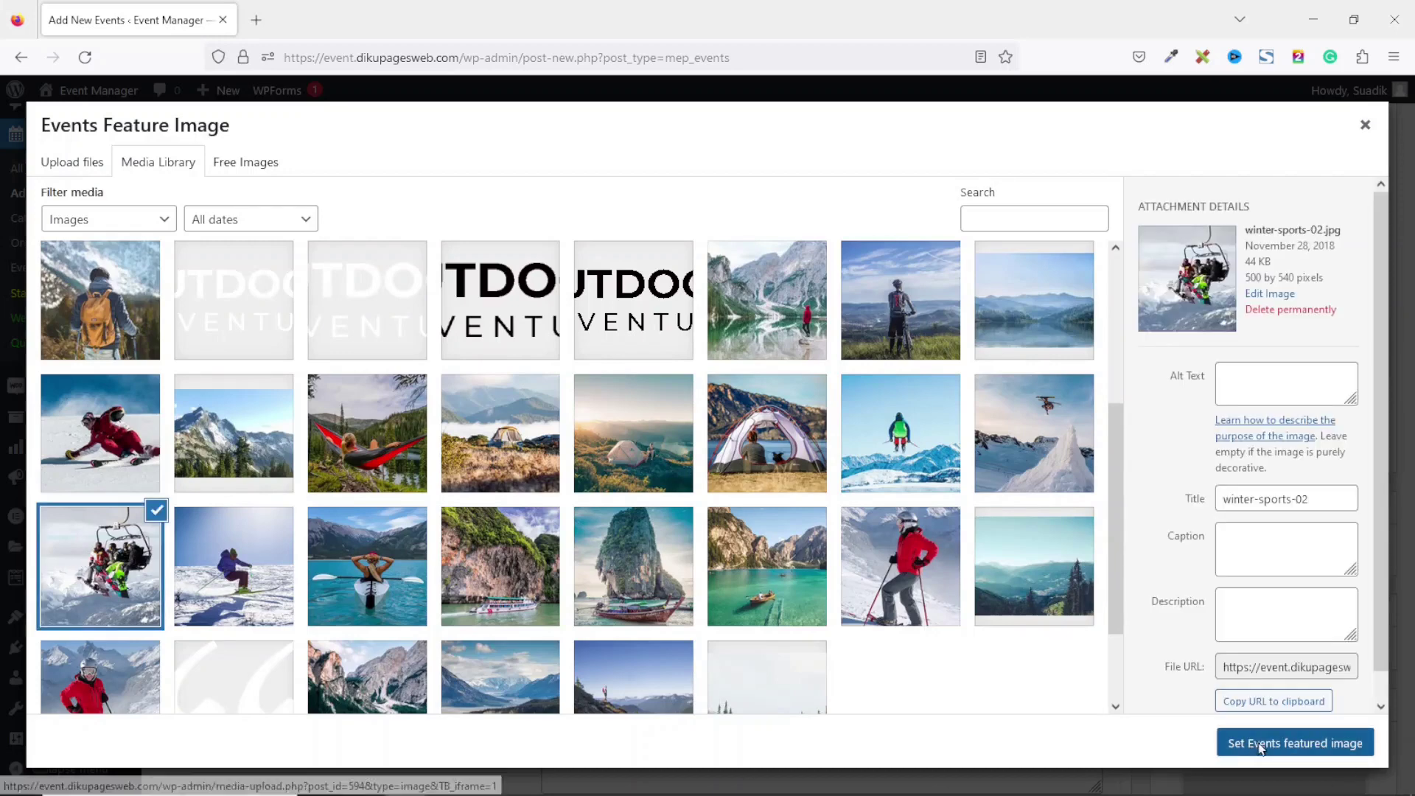
left_click_drag(1409, 451, 1411, 129)
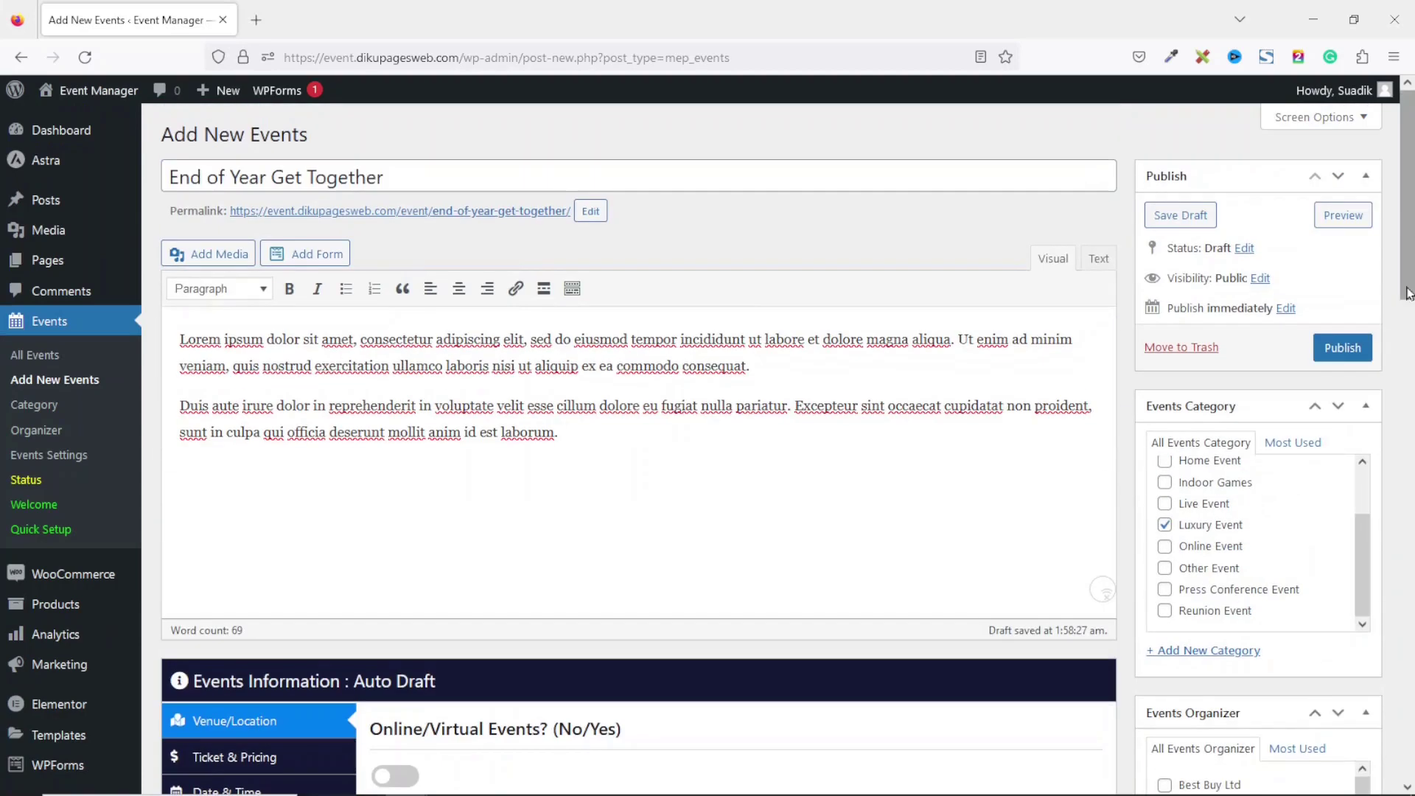
left_click(1344, 348)
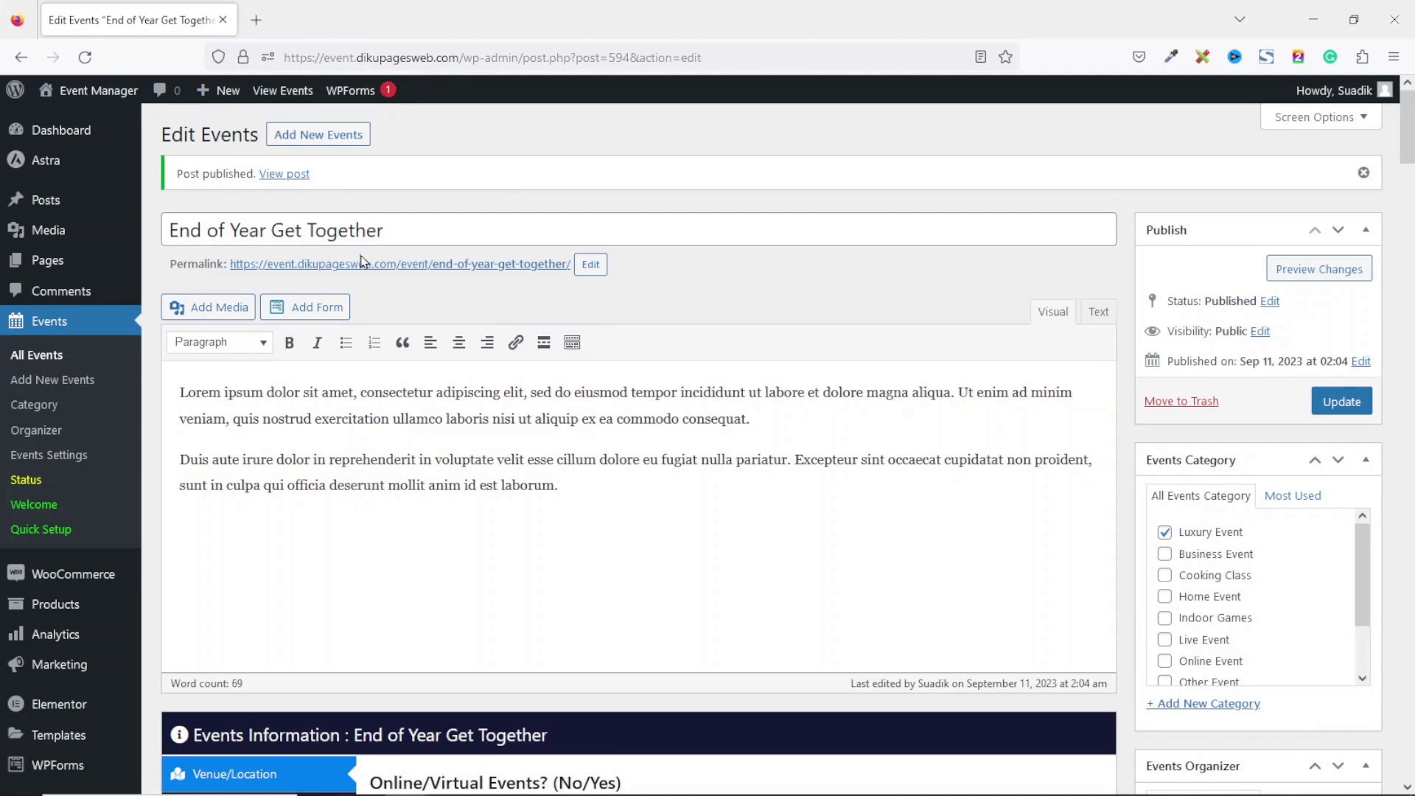
Open the published event page in a new tab and scroll through it.
right_click(280, 175)
left_click(387, 194)
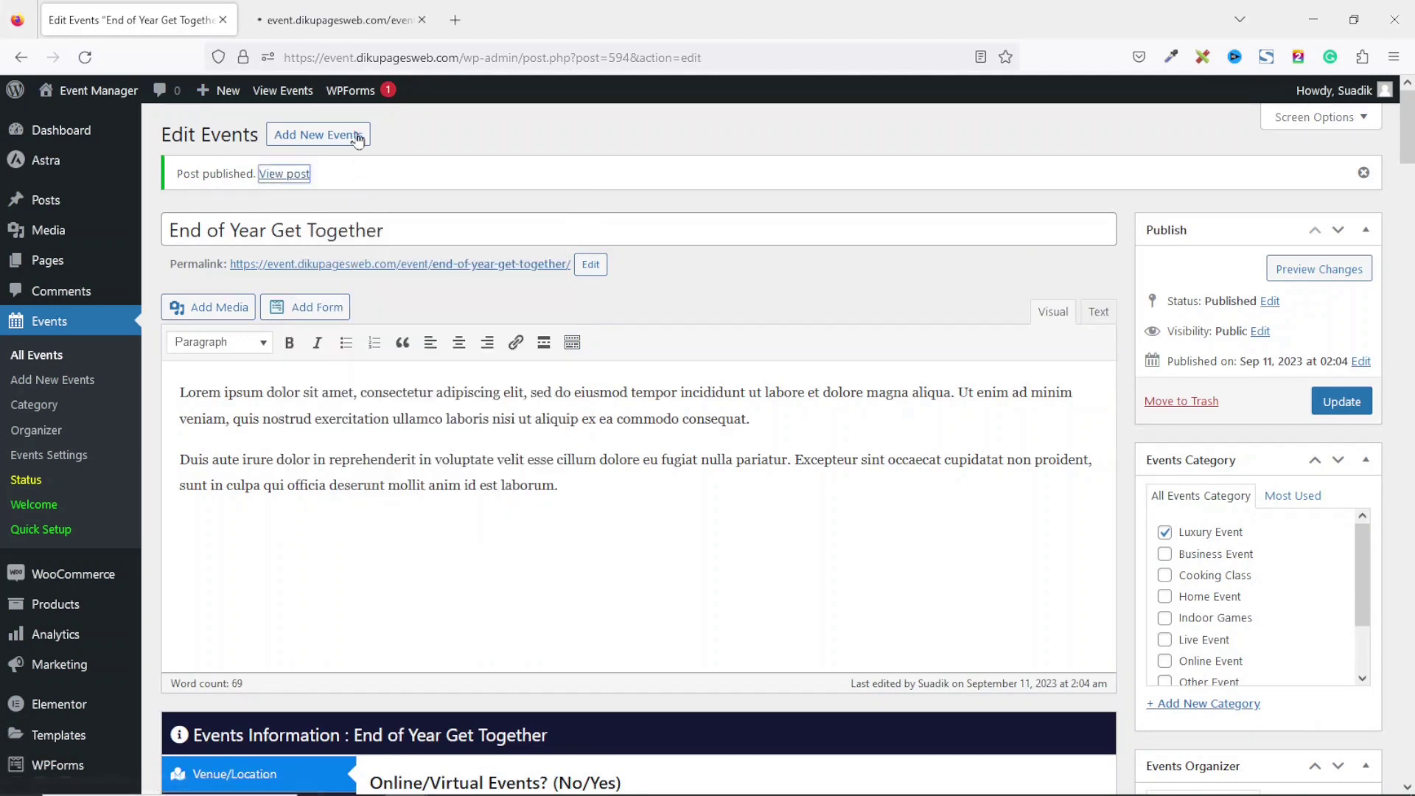
left_click(339, 22)
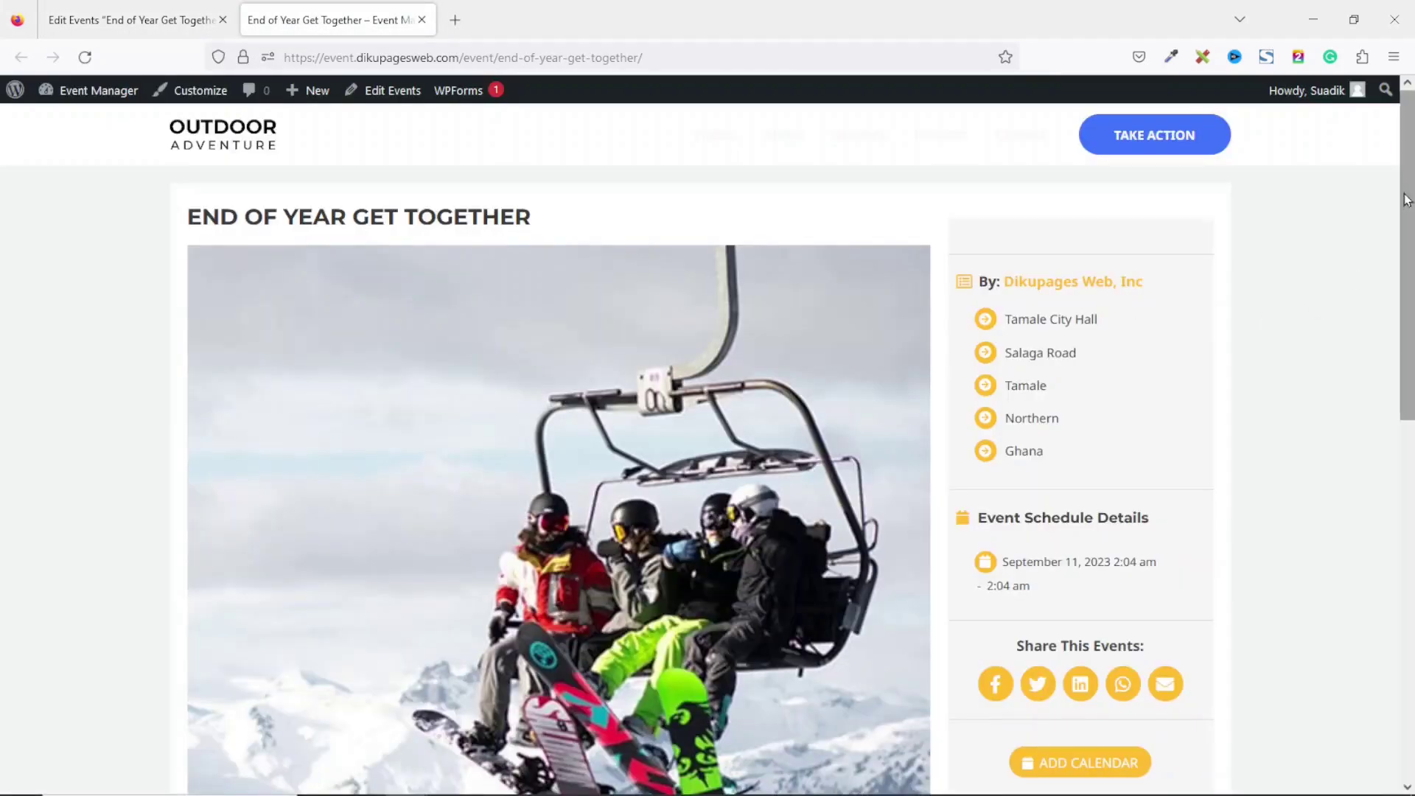
scroll(1408, 217, "down", 2)
left_click_drag(1408, 221, 1410, 130)
left_click_drag(221, 217, 609, 228)
scroll(1408, 294, "down", 4)
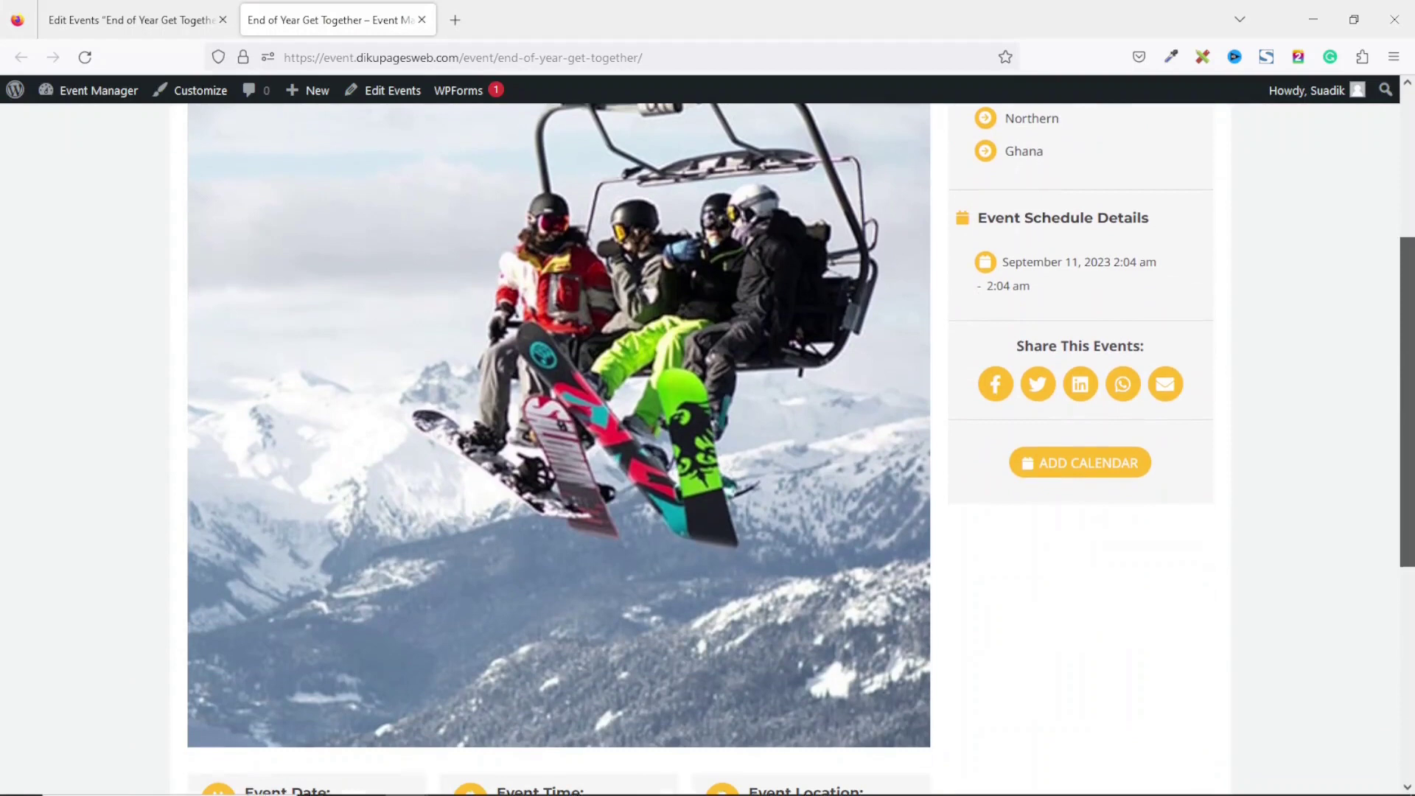
scroll(1400, 289, "down", 1)
scroll(258, 369, "down", 5)
Highlight the event's date, time, location and description, then return to the editor tab.
left_click_drag(247, 377, 375, 411)
left_click_drag(506, 371, 594, 414)
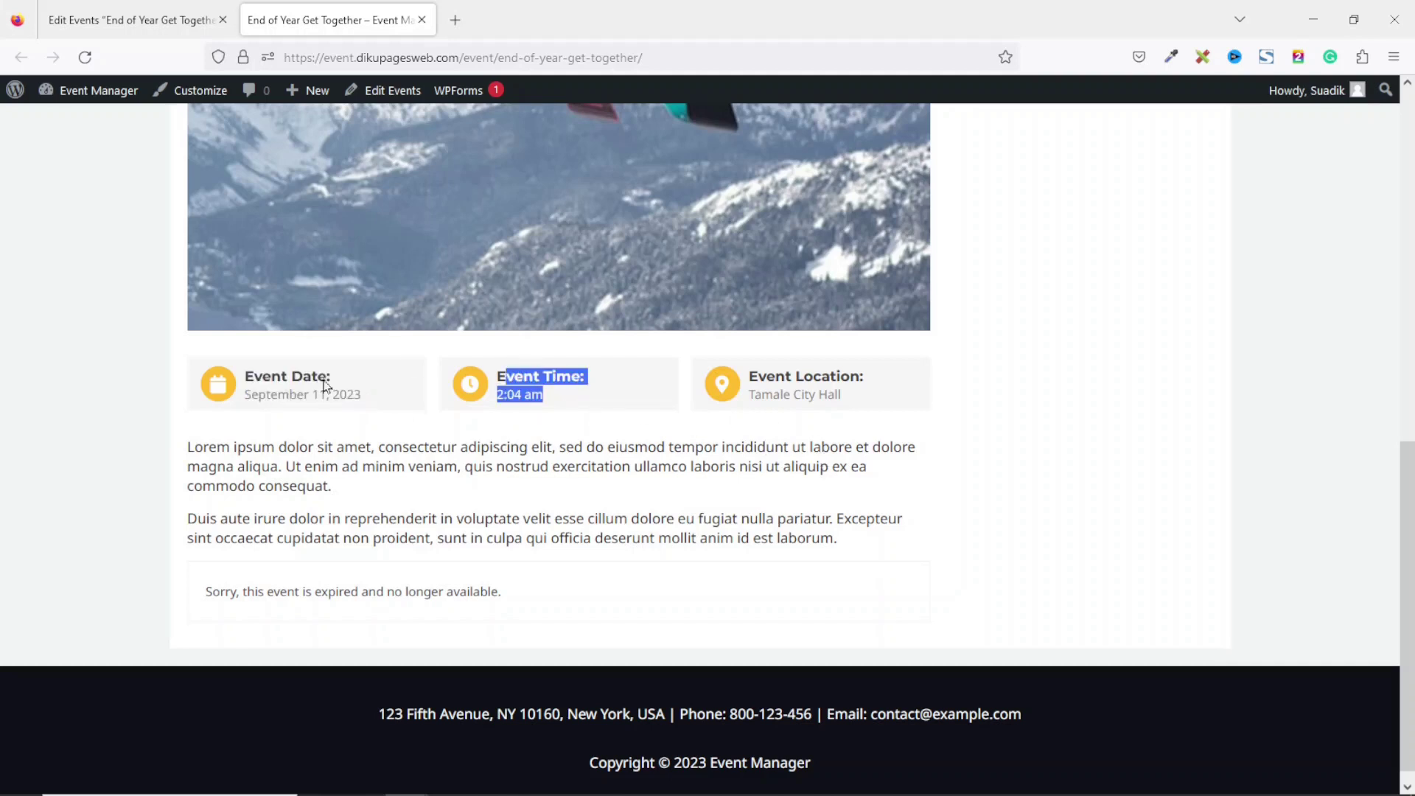
left_click(755, 371)
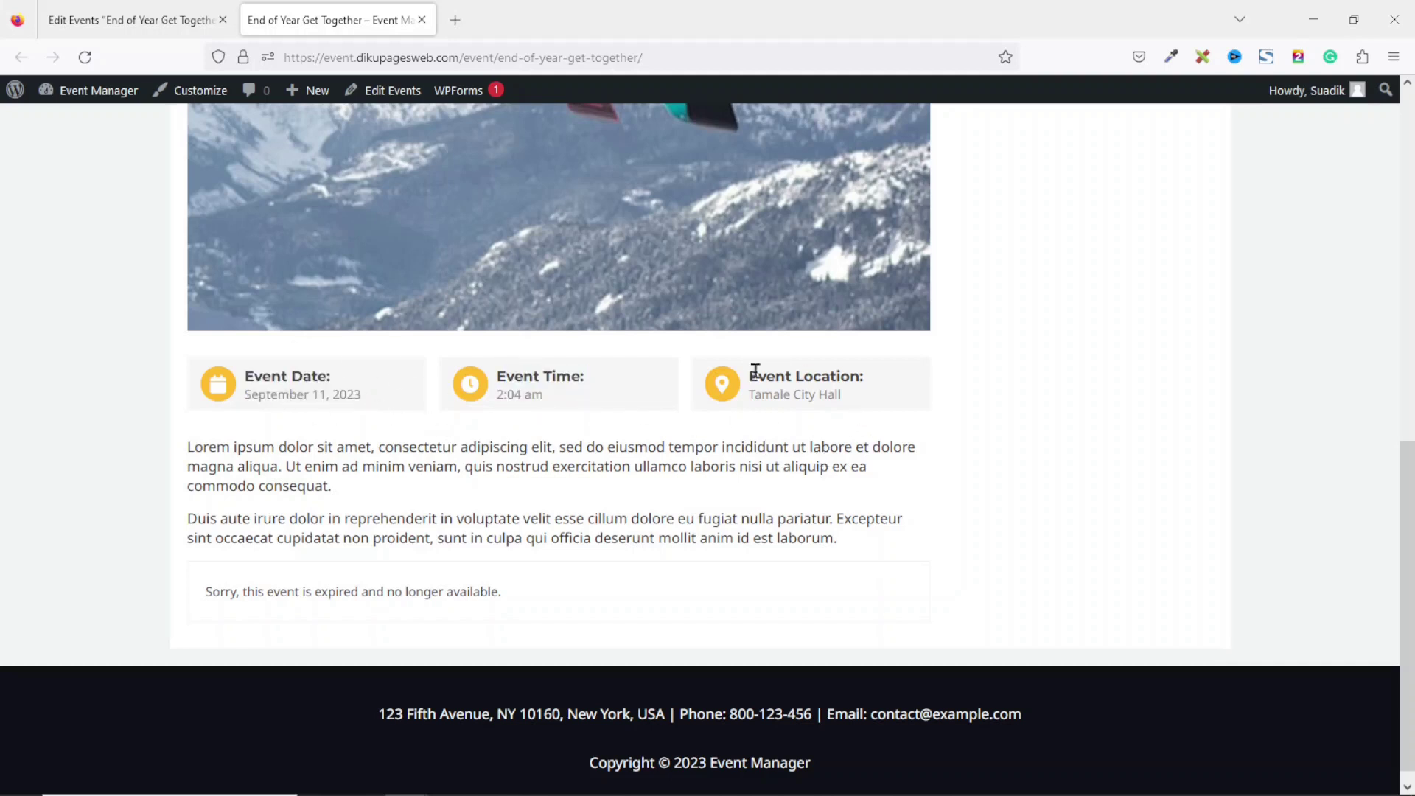
left_click_drag(756, 371, 946, 448)
left_click_drag(185, 445, 787, 567)
left_click(717, 594)
scroll(1023, 247, "up", 10)
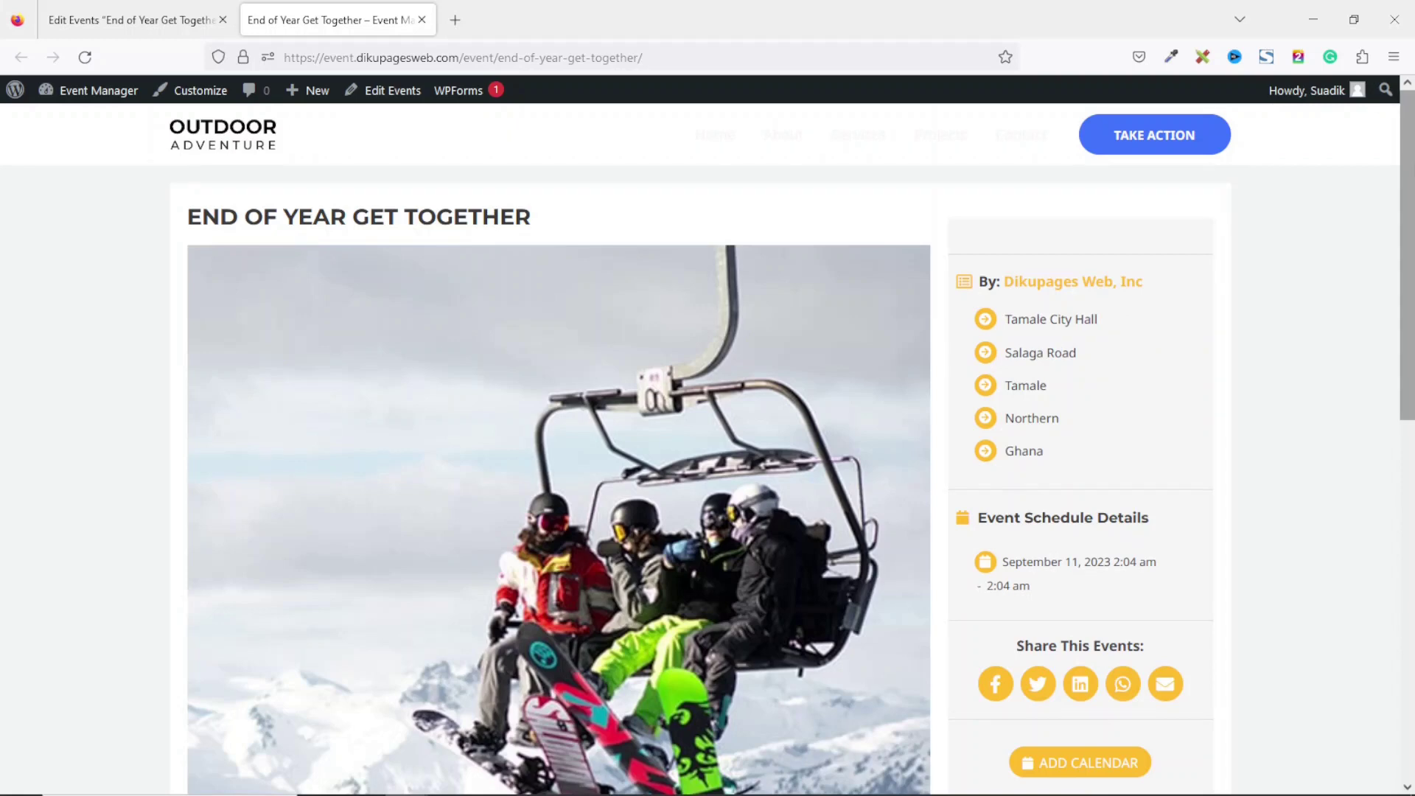
scroll(1266, 557, "down", 10)
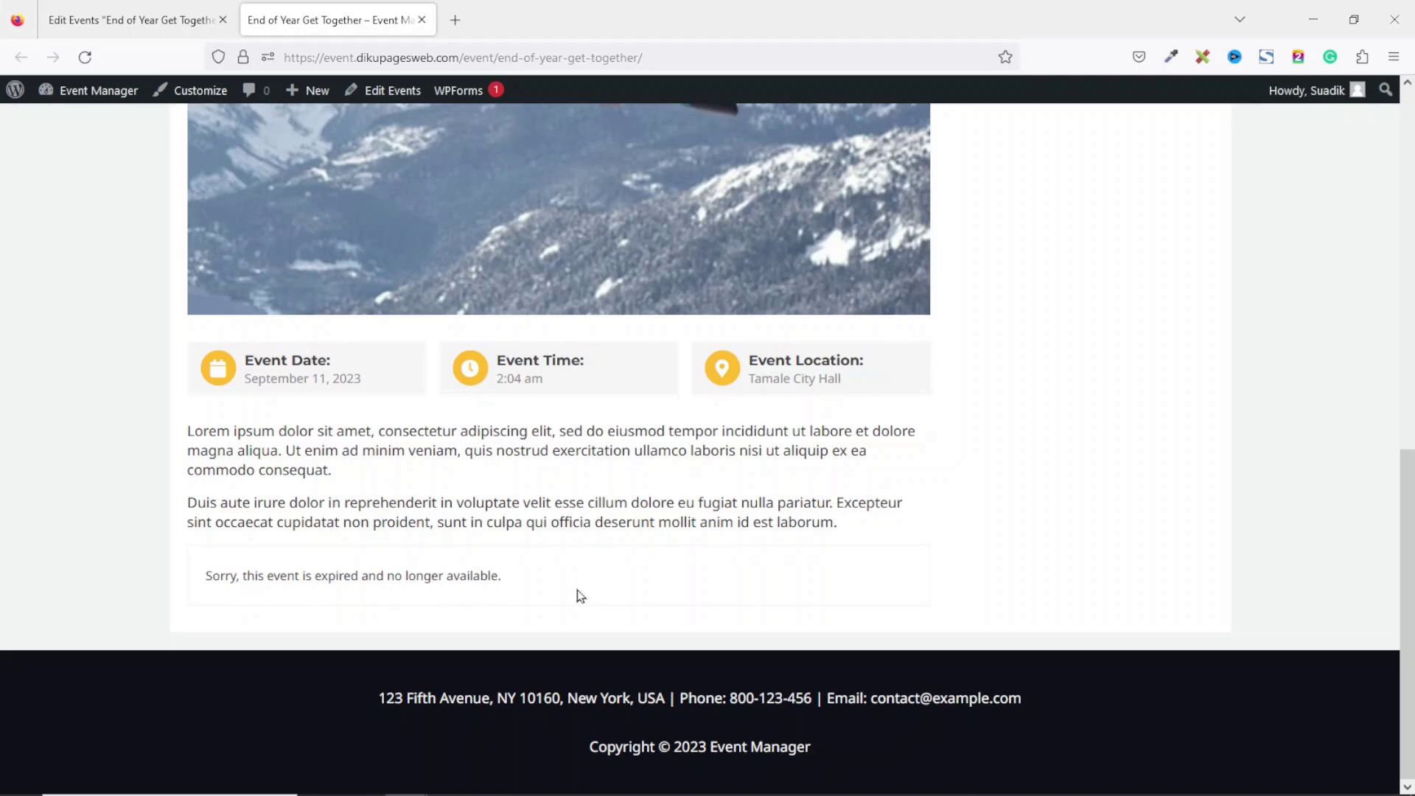
left_click(158, 18)
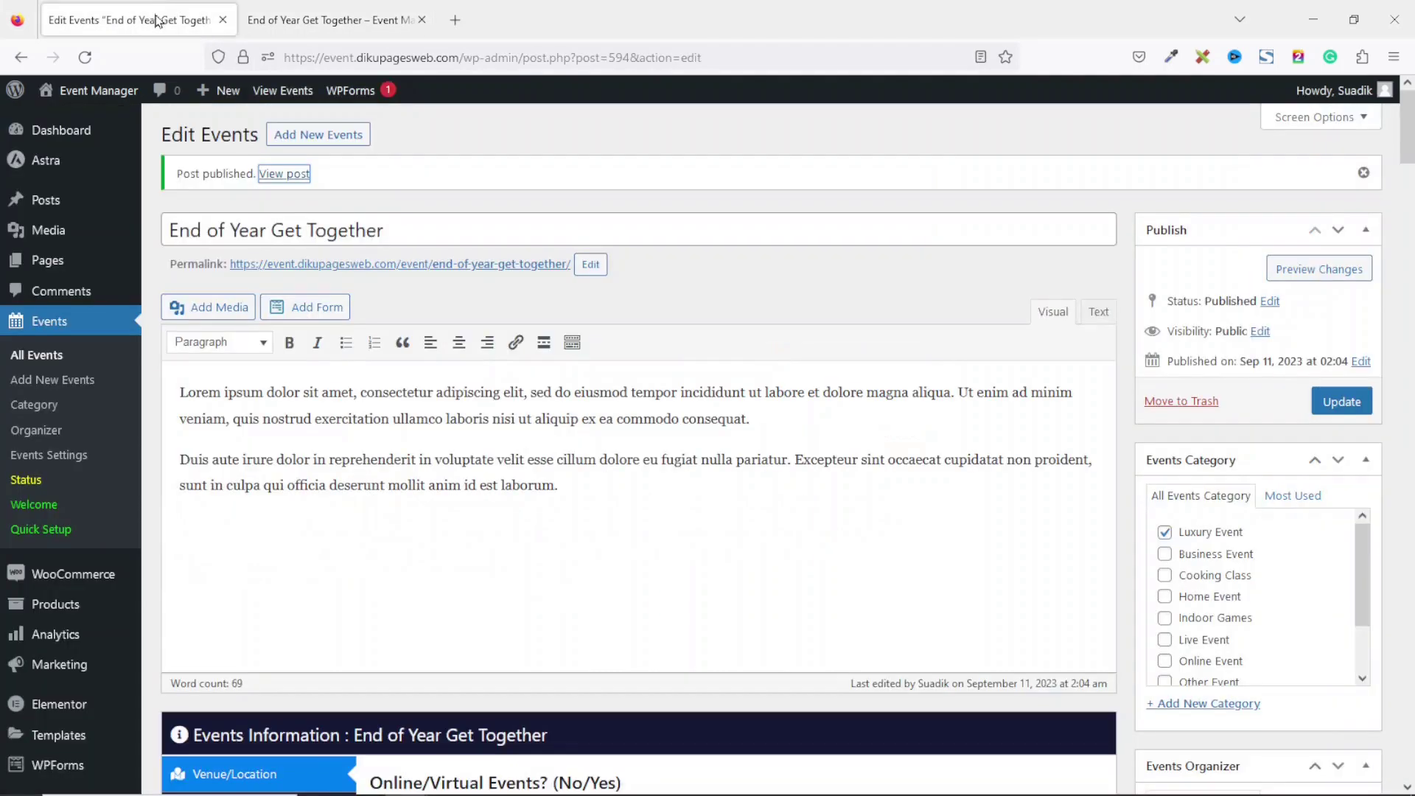
In Ticket & Pricing, turn on Show Advanced Column and add one blank ticket type row.
scroll(288, 249, "down", 7)
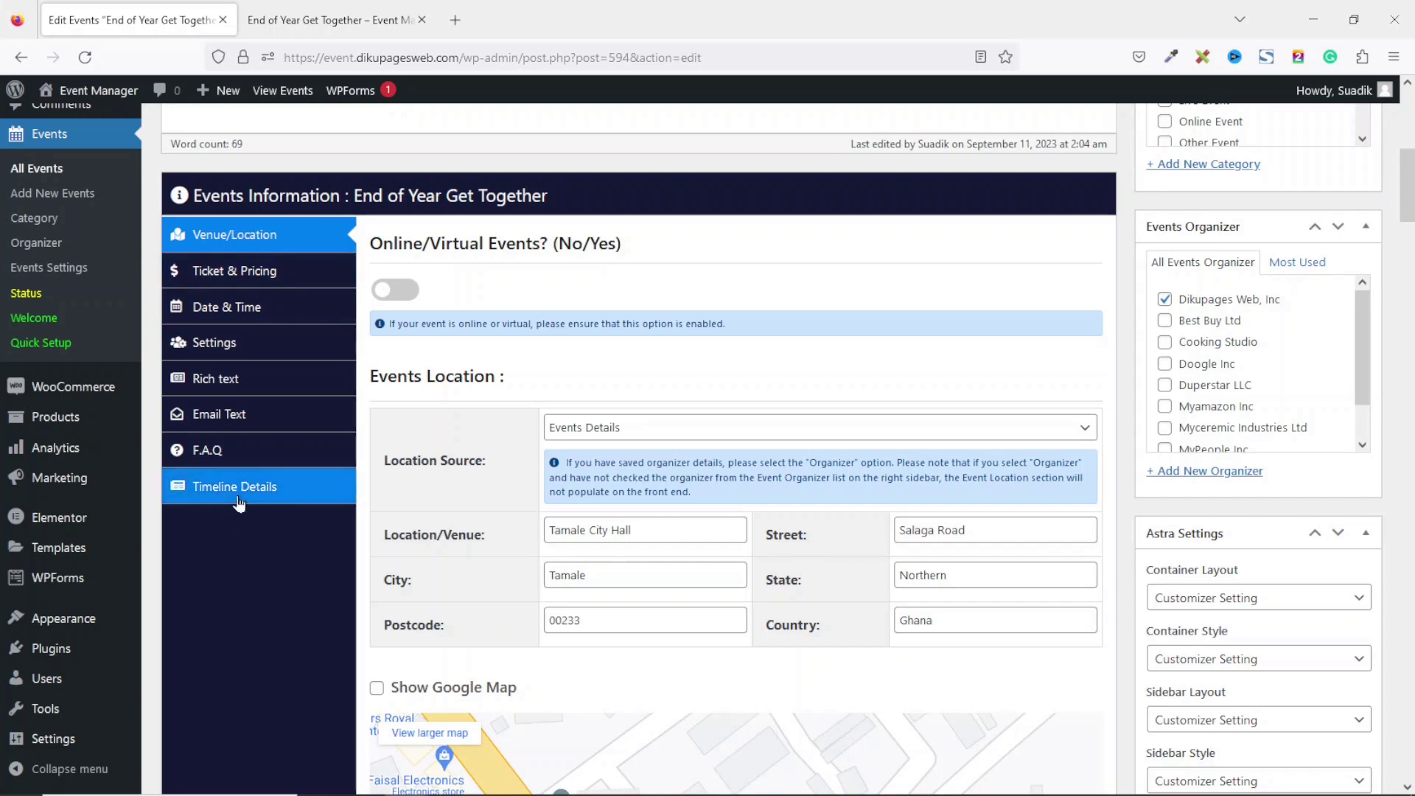
left_click(243, 276)
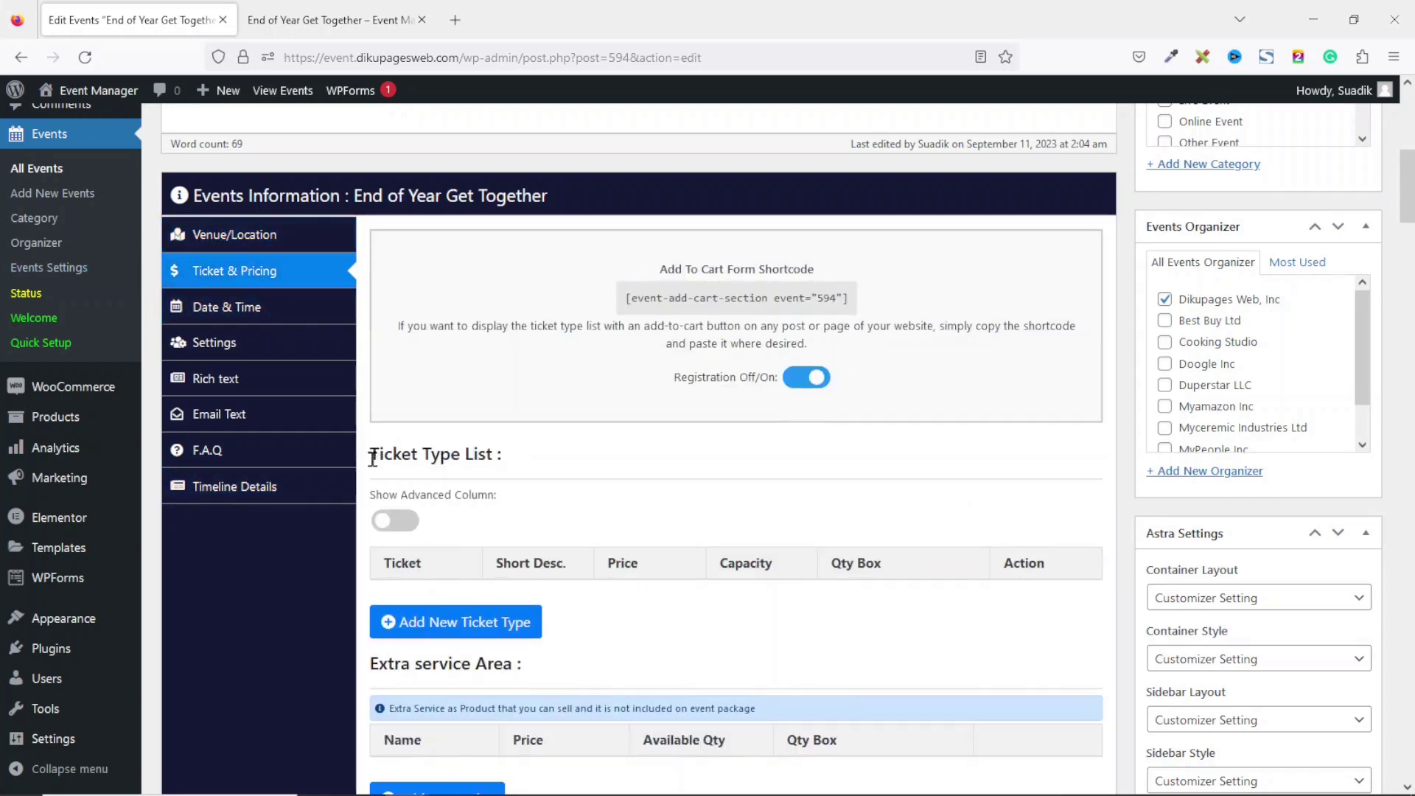
left_click(404, 525)
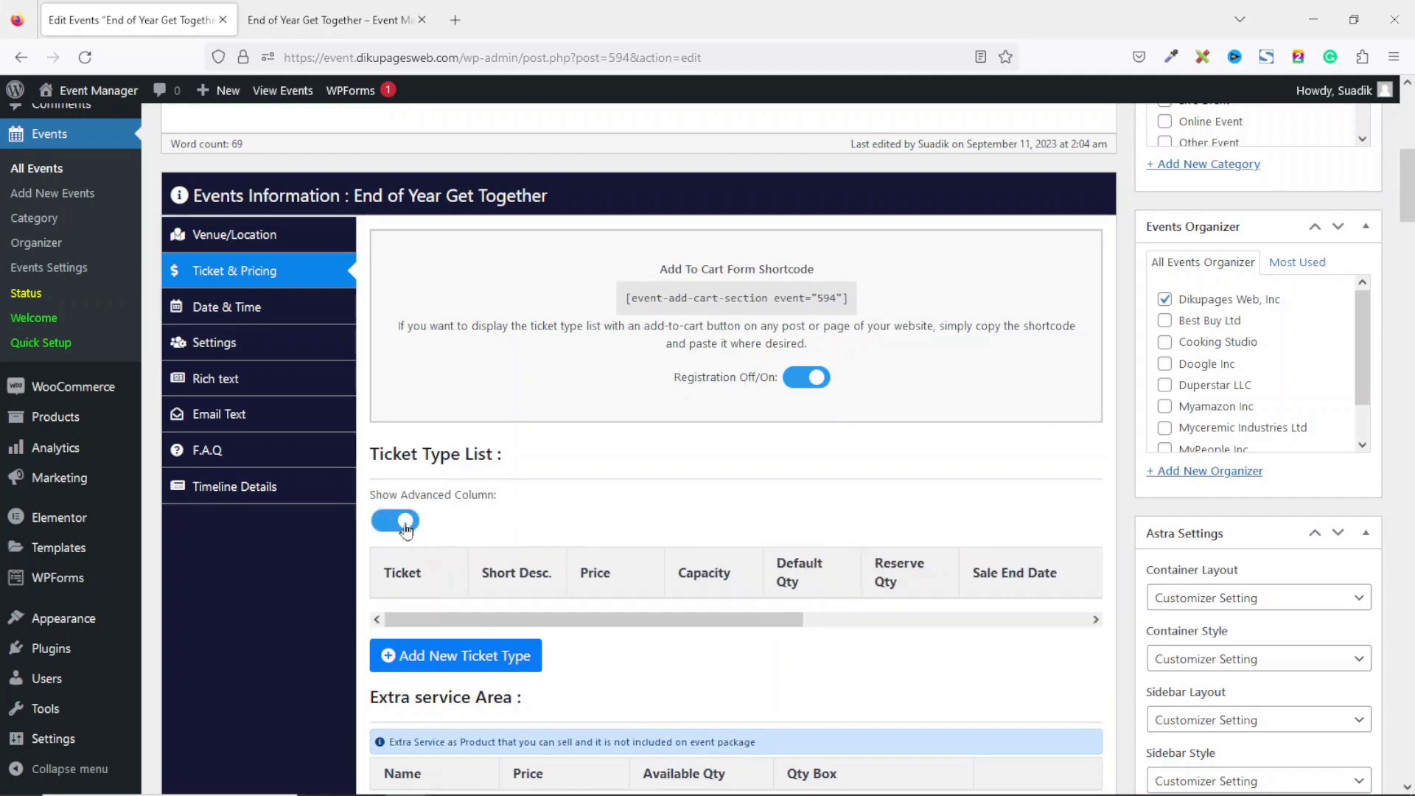
left_click(462, 663)
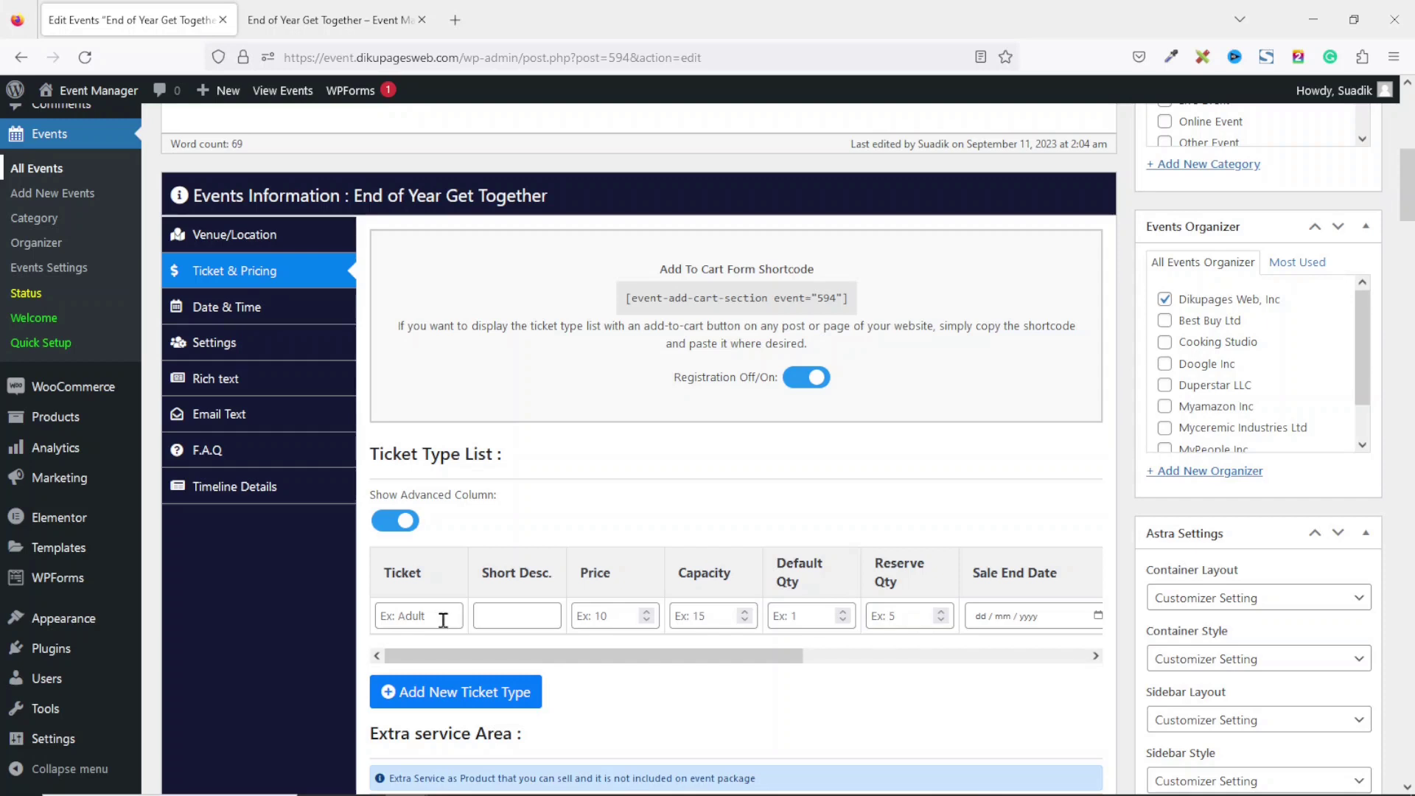
Fill the first ticket row: Adult, pasted 12-years-old description, price 100, capacity 50.
left_click(445, 621)
type("Adult")
left_click(534, 609)
key("ctrl+v")
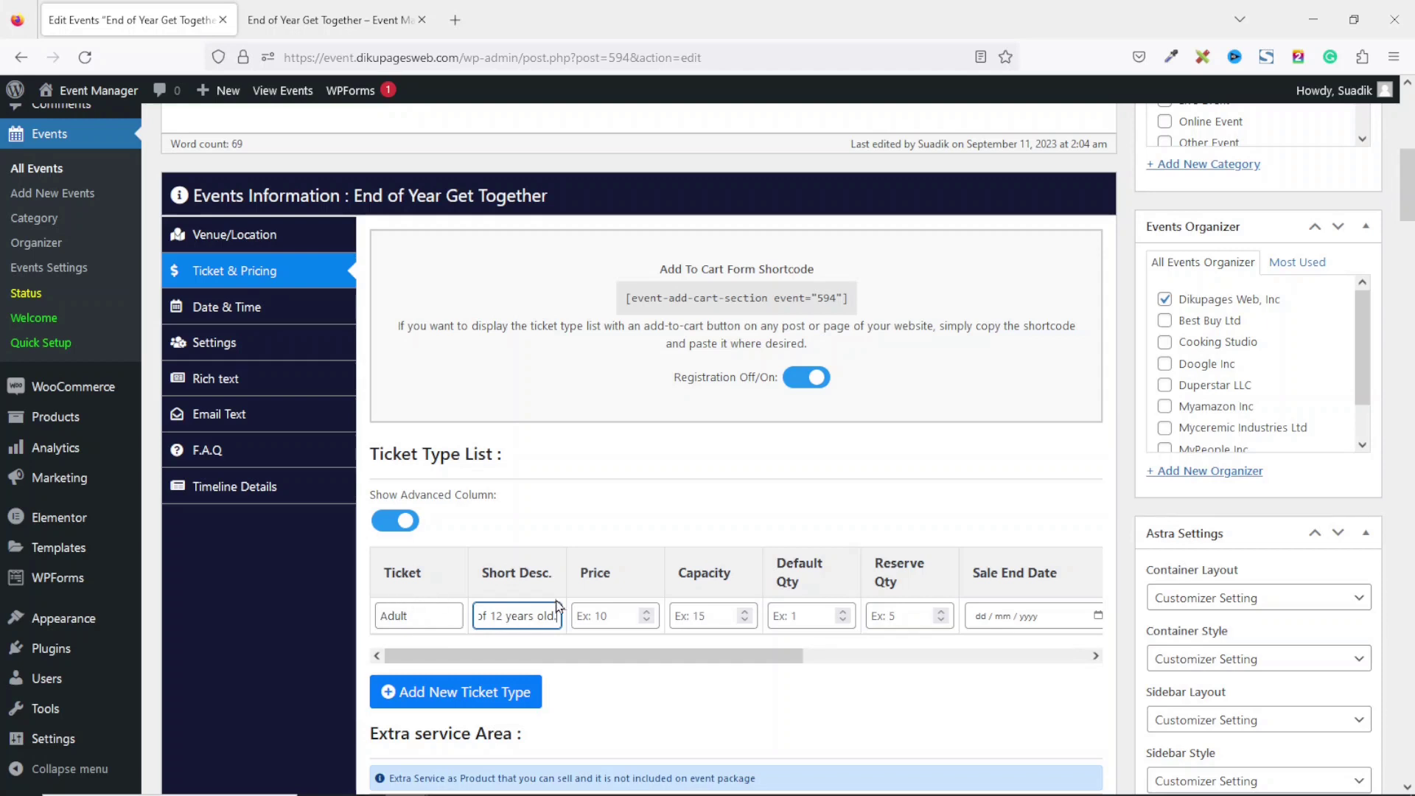
left_click(604, 614)
type("100")
left_click(726, 621)
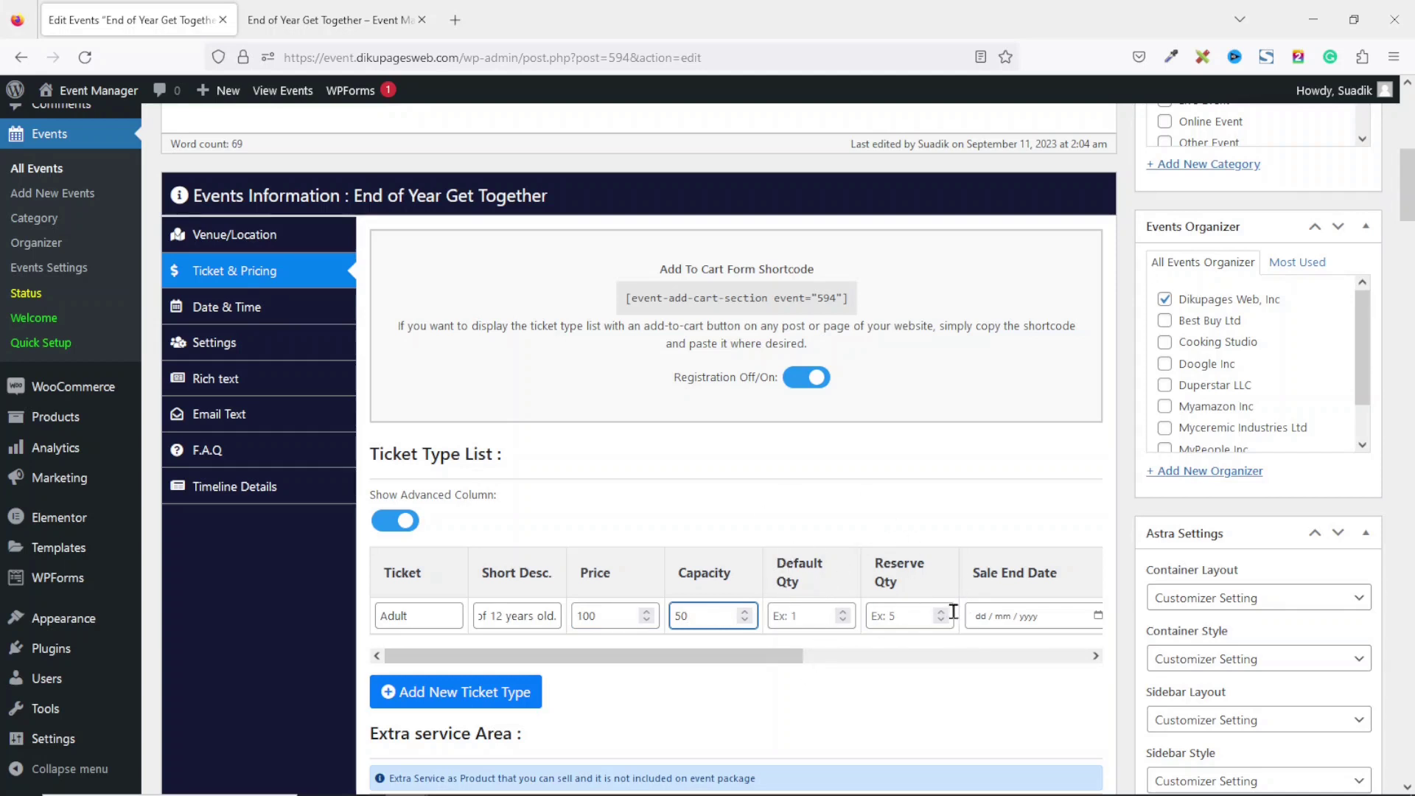
left_click(814, 610)
type("2")
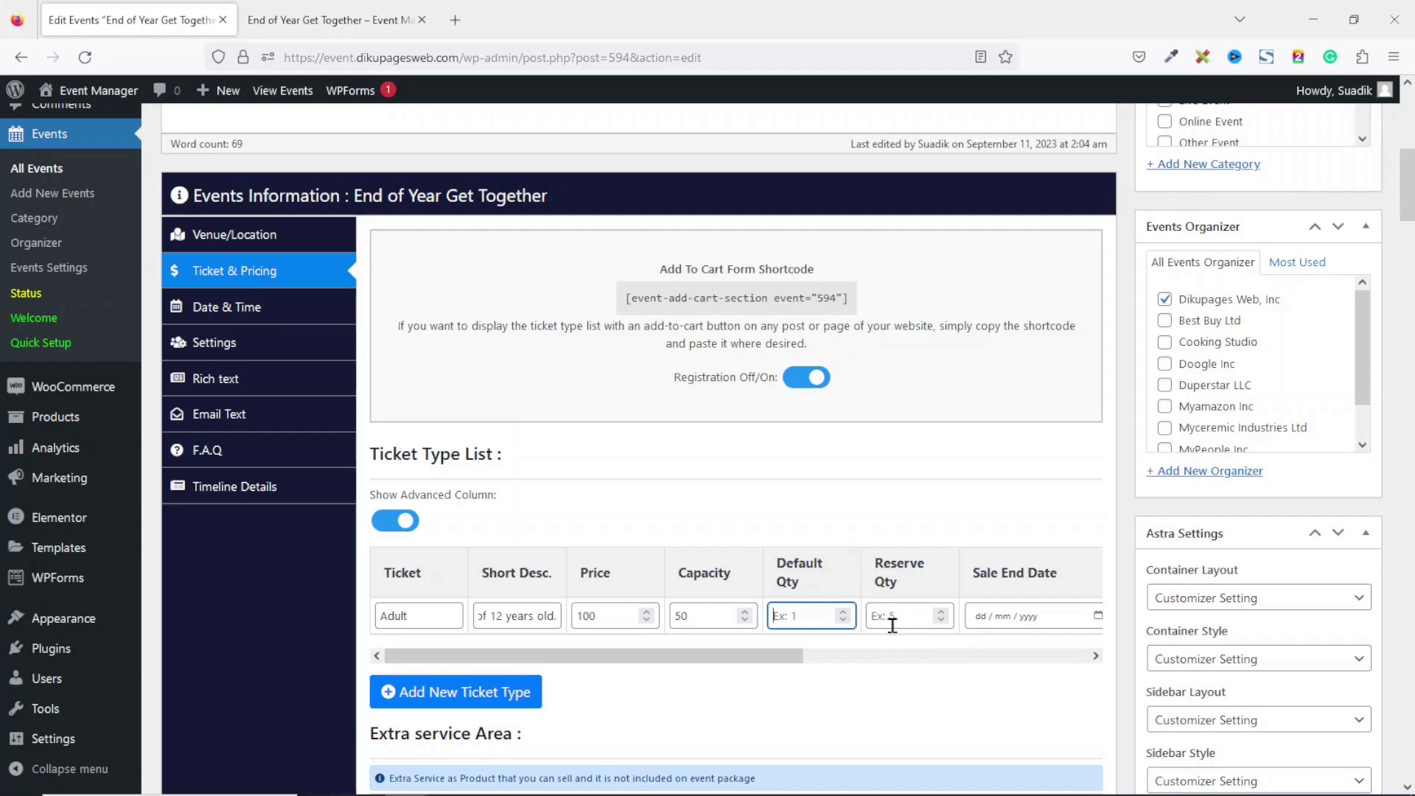
left_click_drag(772, 660, 905, 661)
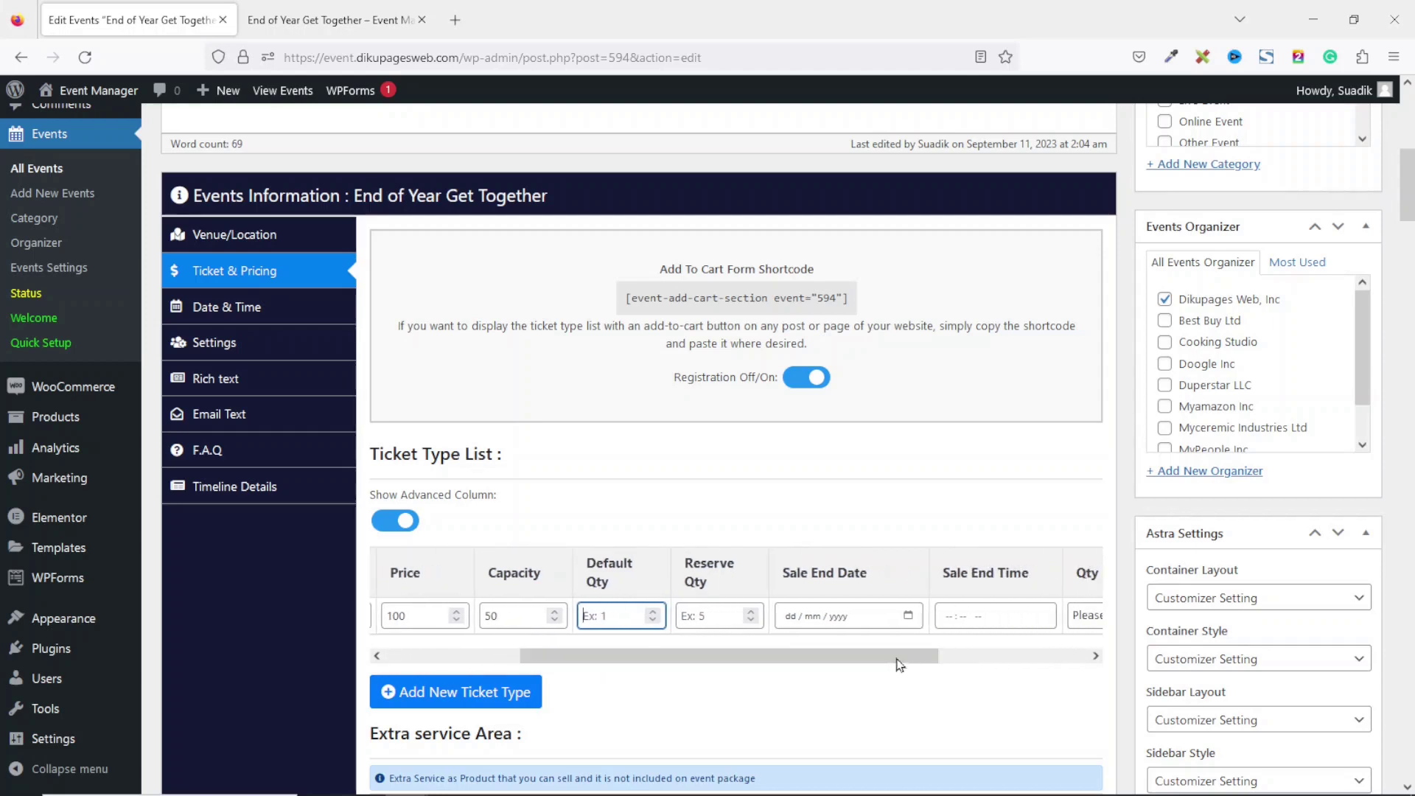
Give the Adult ticket a sale end of 15/09/2023, 05:00 pm and an Input Box Qty Box.
left_click(914, 620)
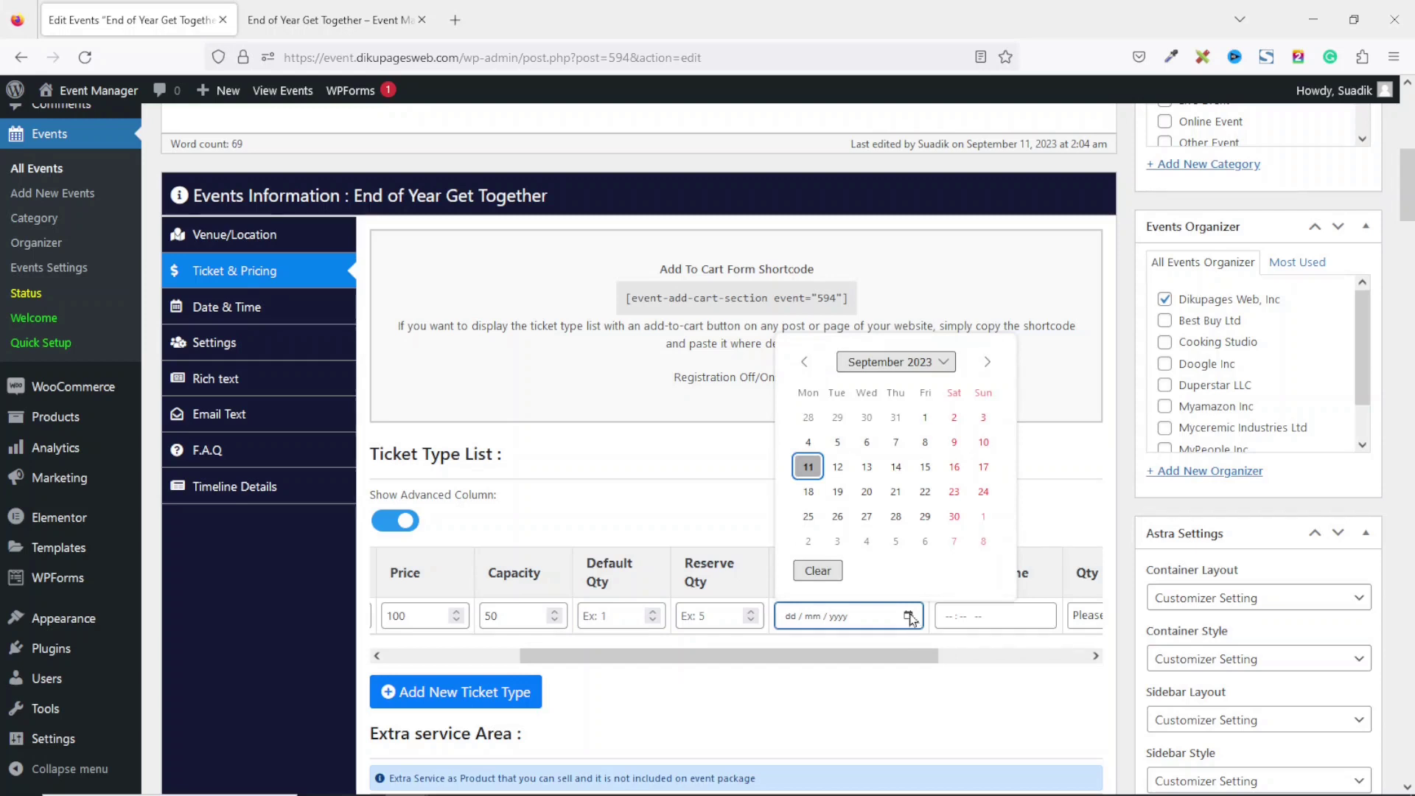
left_click(926, 467)
left_click(1052, 626)
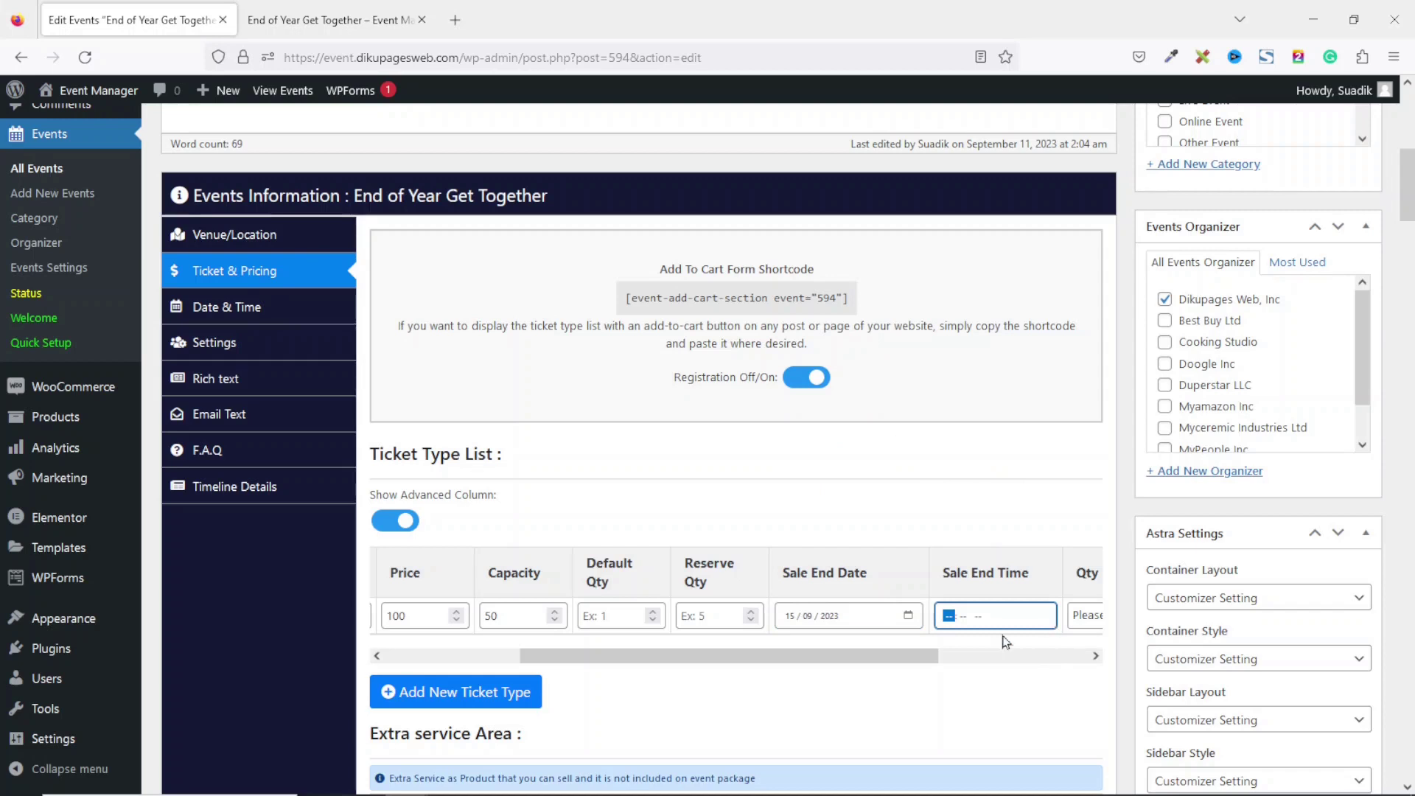
type("5 : 00 pm")
left_click_drag(884, 656, 1046, 668)
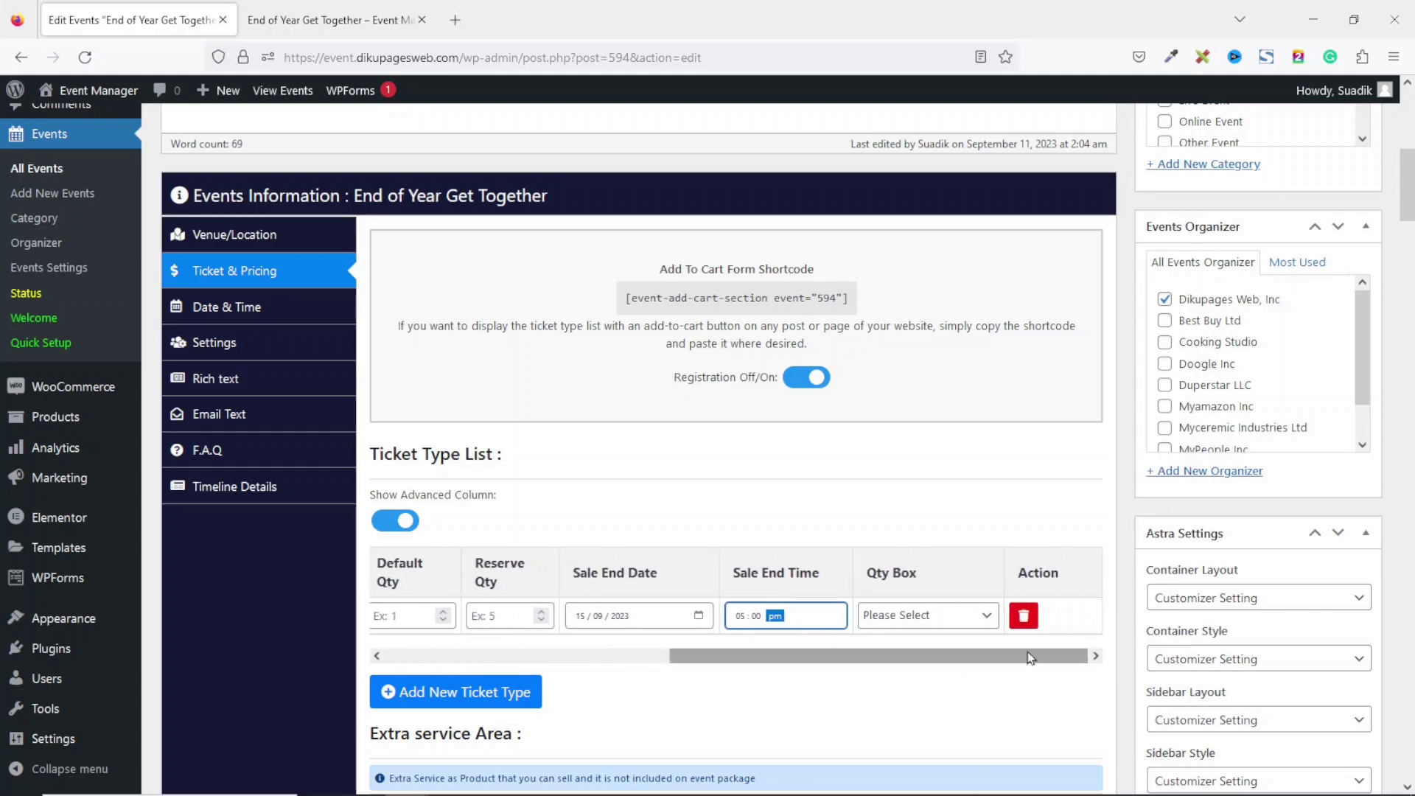
left_click(930, 626)
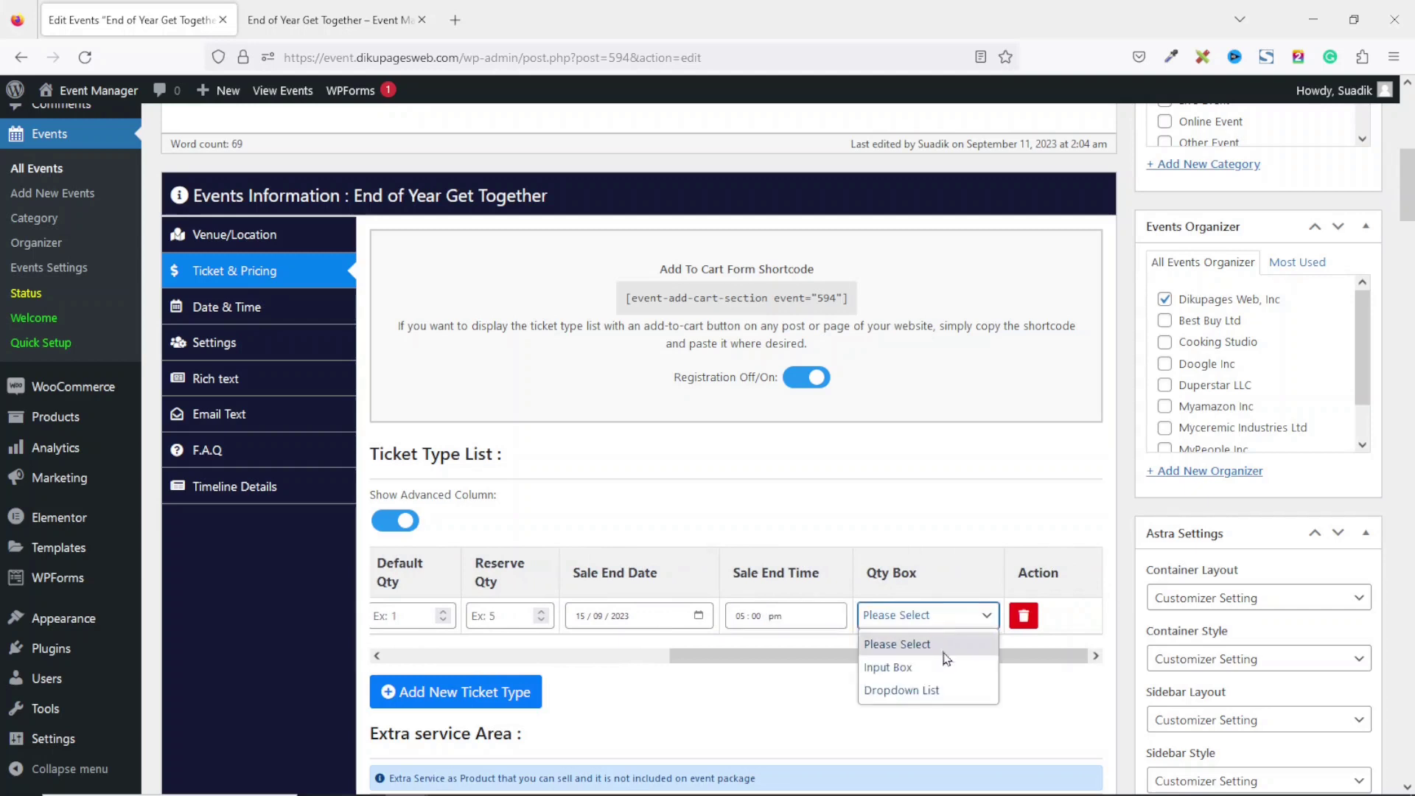
left_click(930, 669)
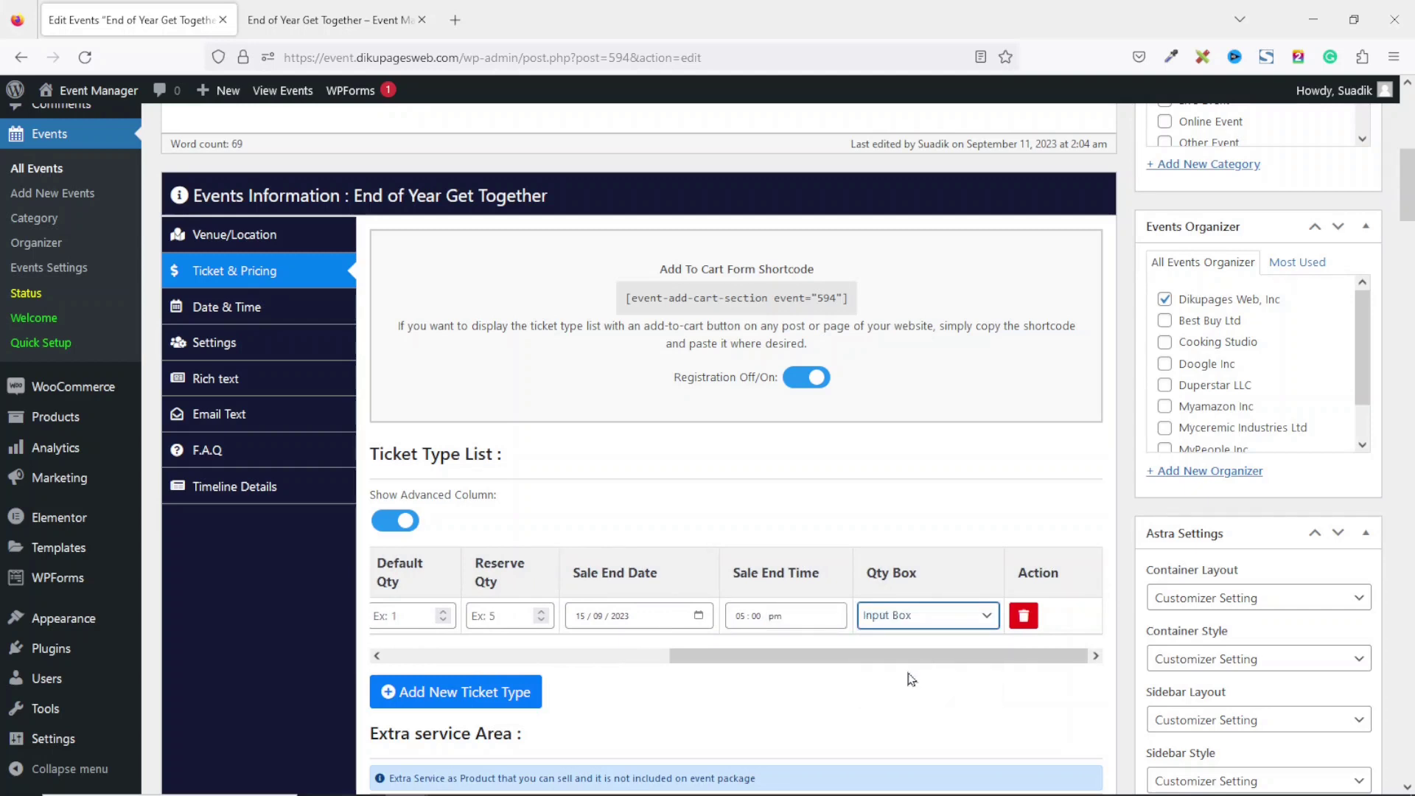
left_click_drag(894, 667, 515, 689)
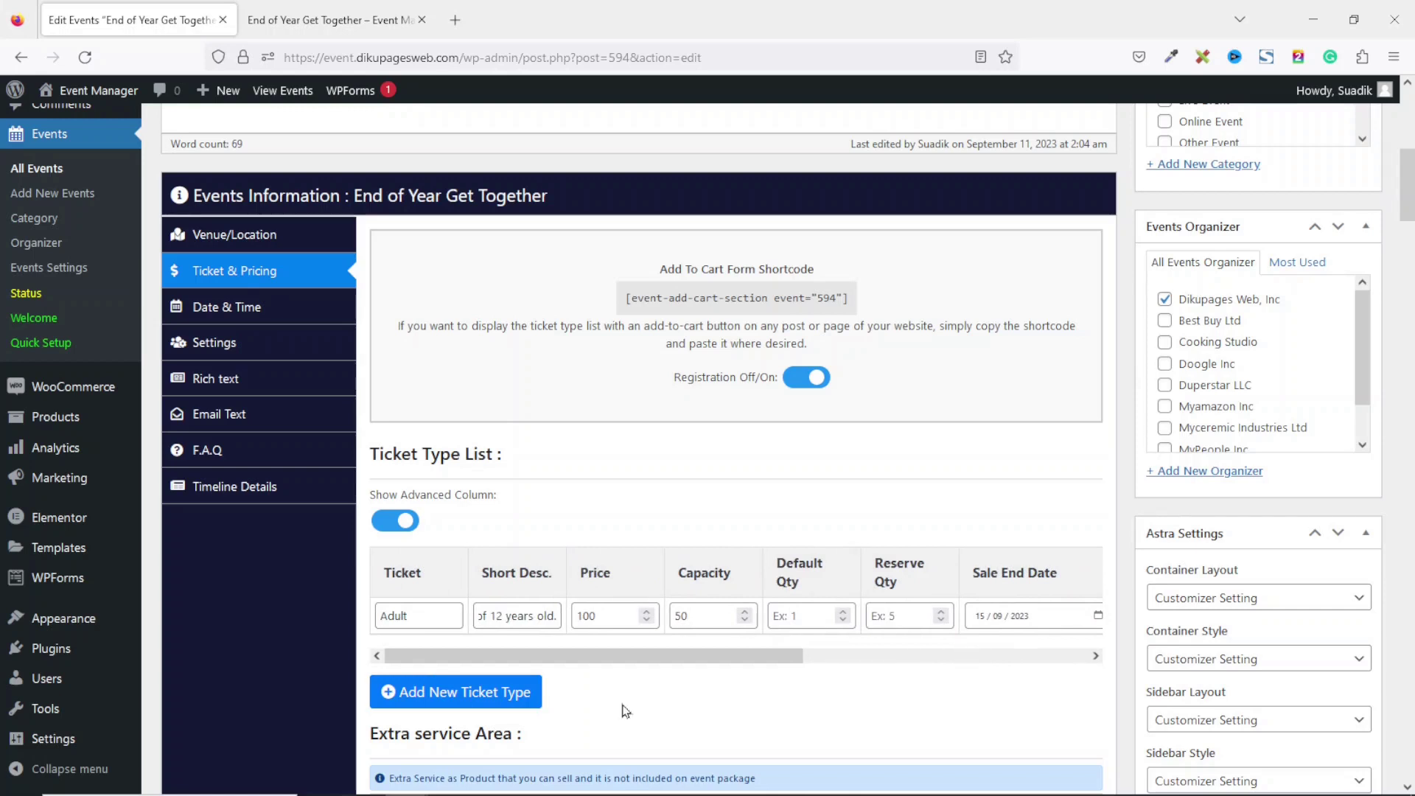
Add a second ticket row named Child with pasted description, price 50 and capacity 100.
left_click(464, 697)
left_click(432, 653)
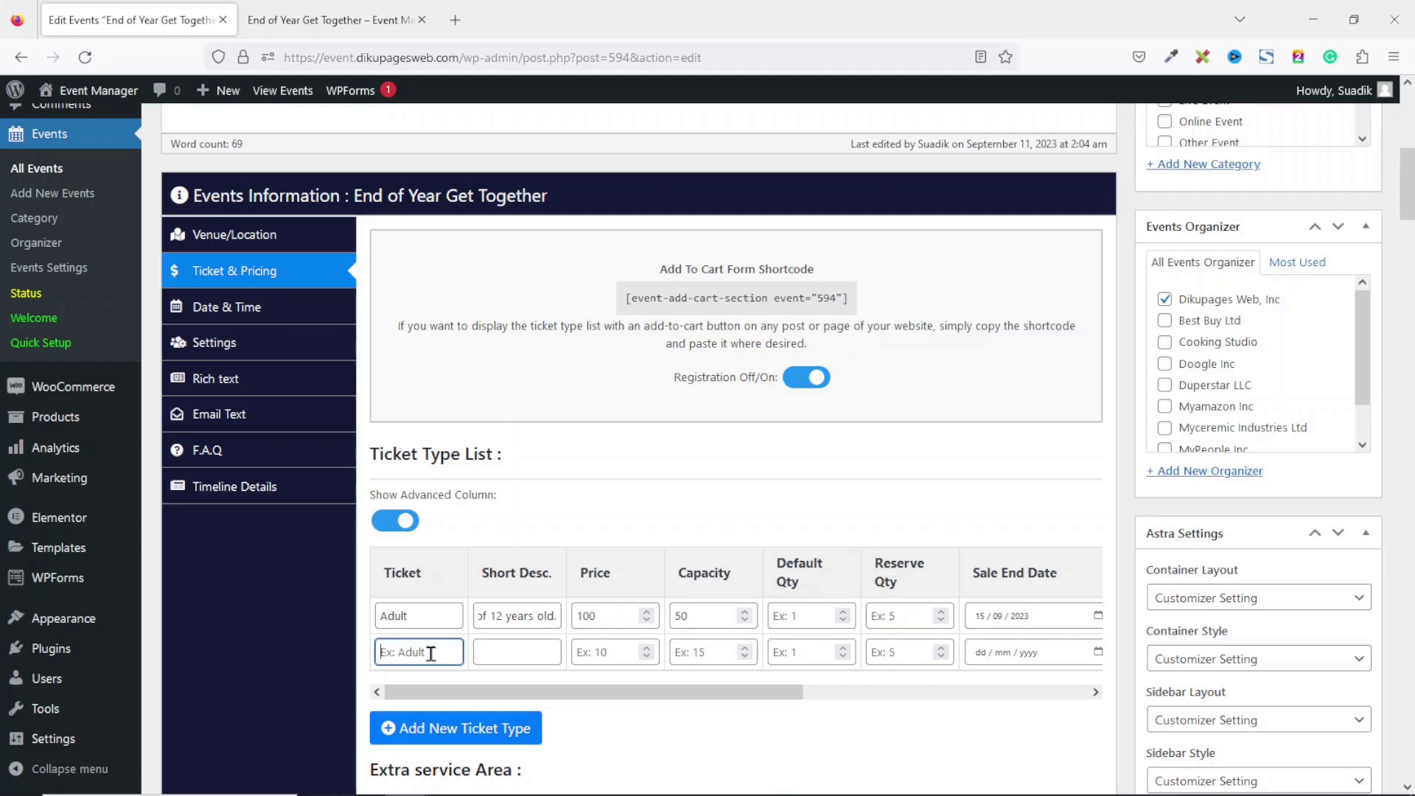
type("Child")
left_click(517, 651)
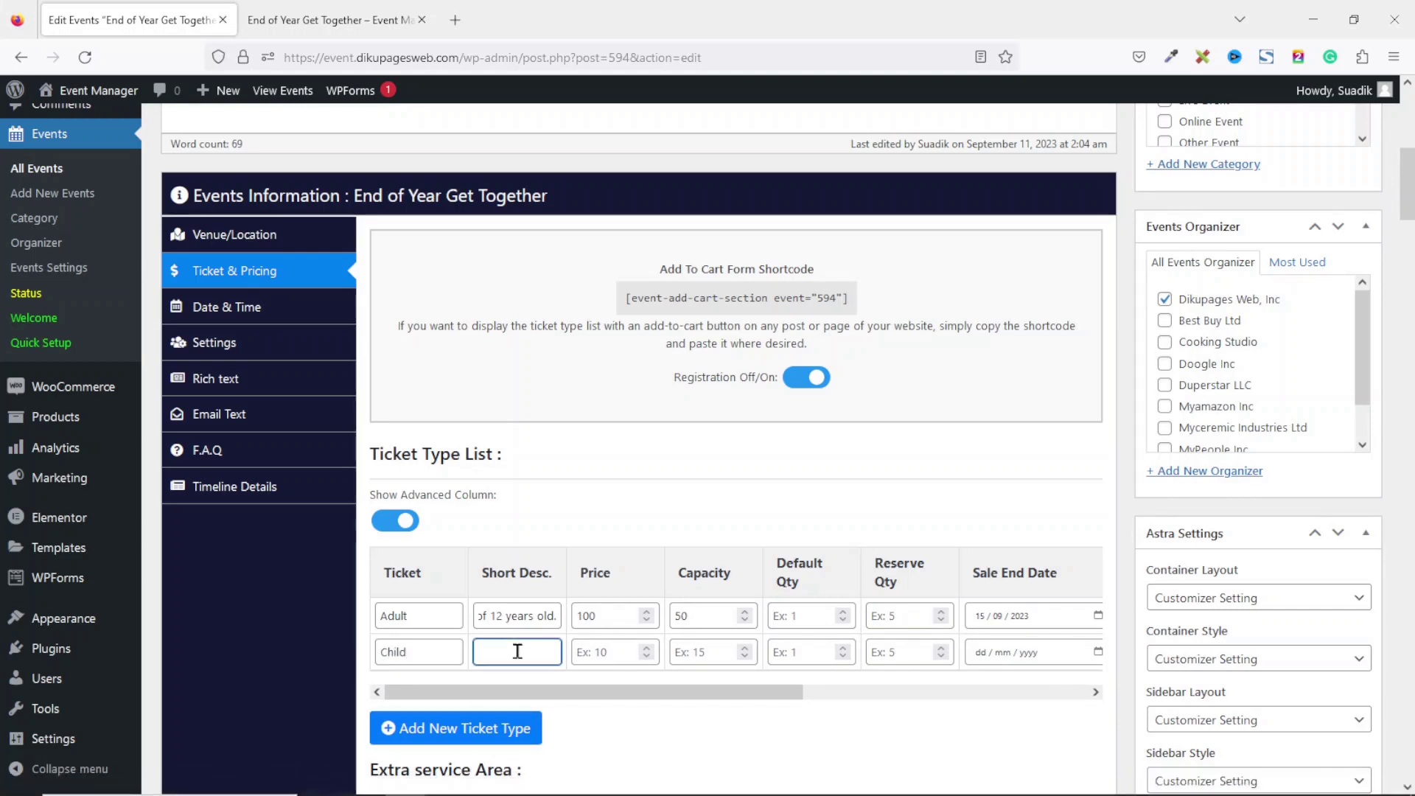
key("ctrl+v")
left_click(609, 649)
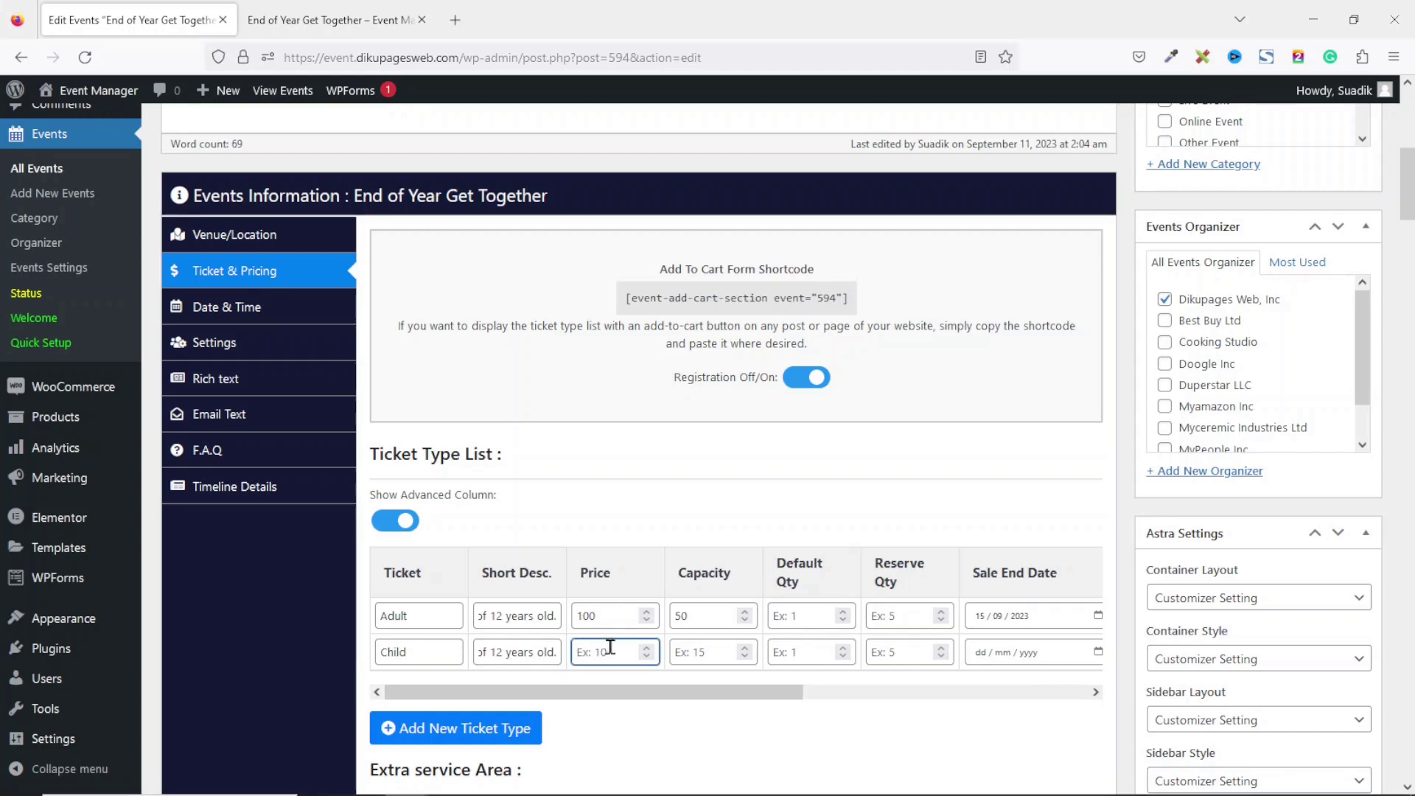
left_click(712, 653)
type("100")
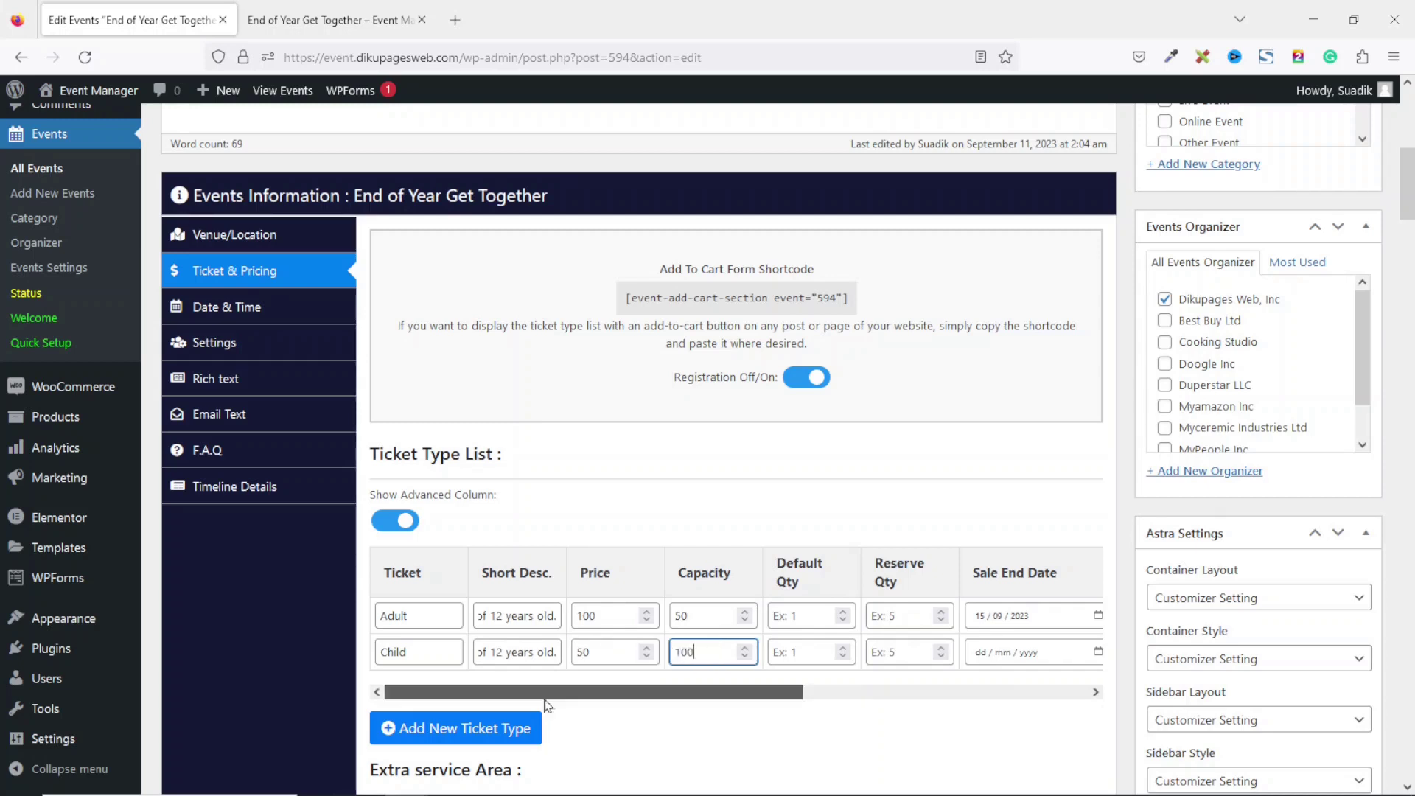
End the Child ticket's sales on 15/09/2023 at 05:00 pm, with an Input Box Qty Box.
scroll(713, 655, "right", 5)
left_click(793, 652)
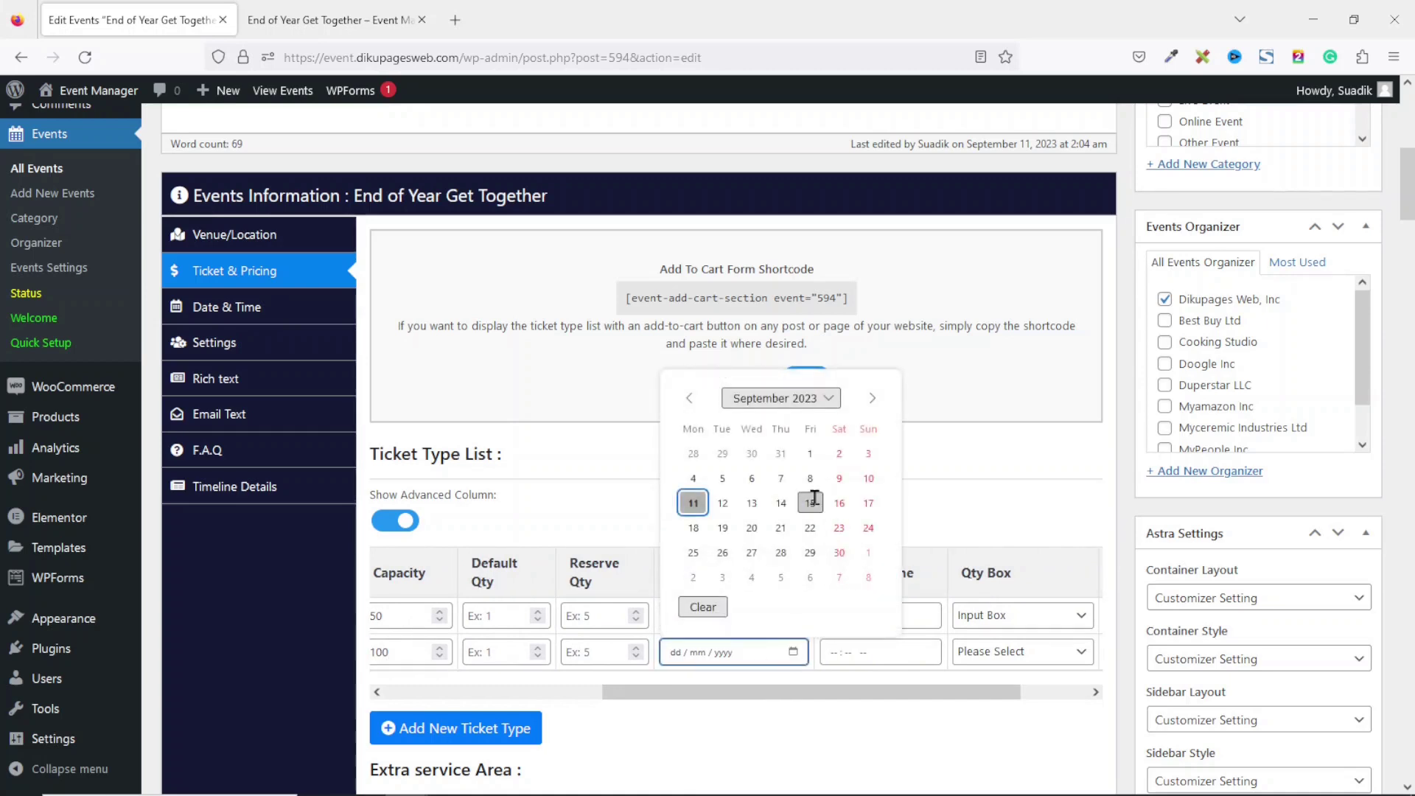
left_click(810, 503)
left_click(833, 655)
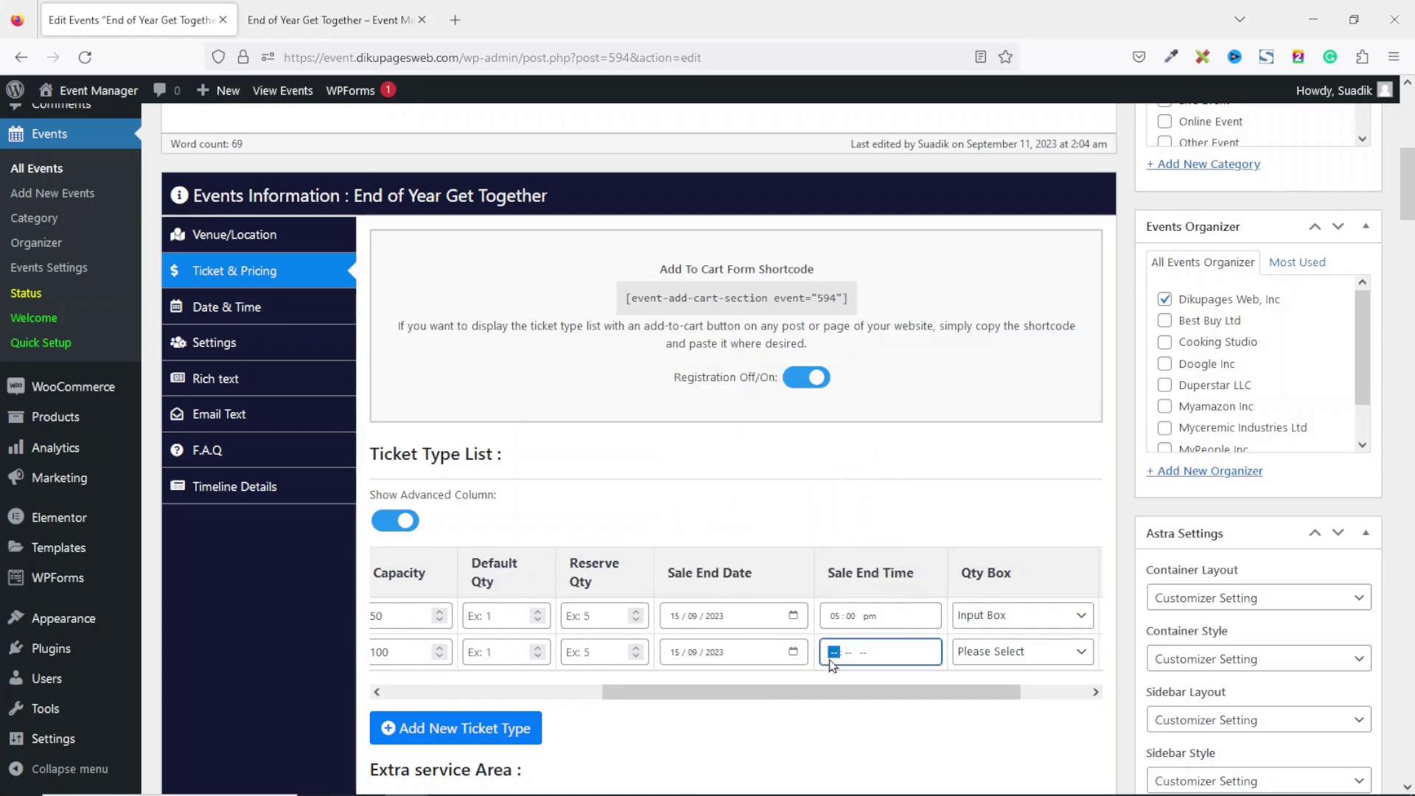
type("05 : 00 p")
left_click(989, 653)
left_click(998, 705)
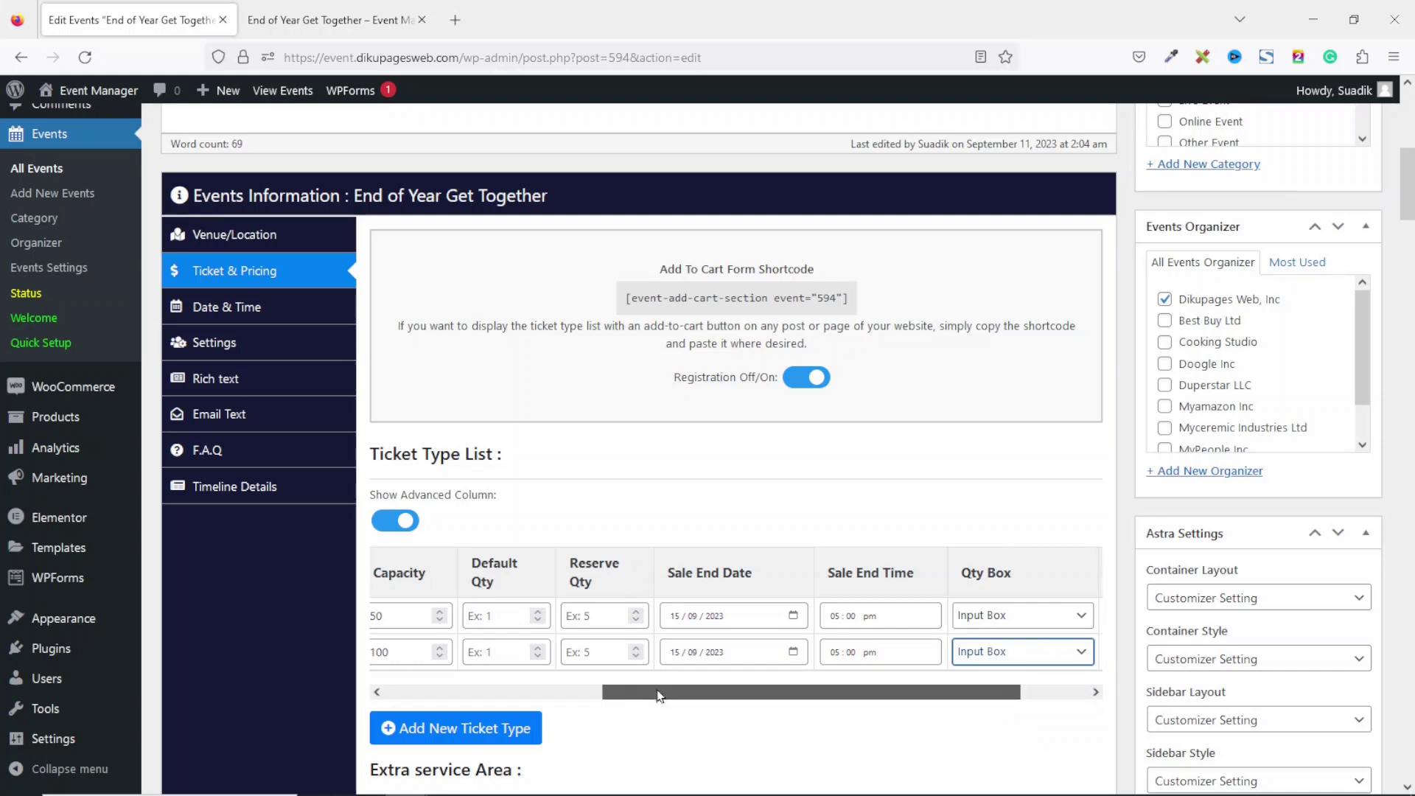
left_click_drag(657, 691, 424, 721)
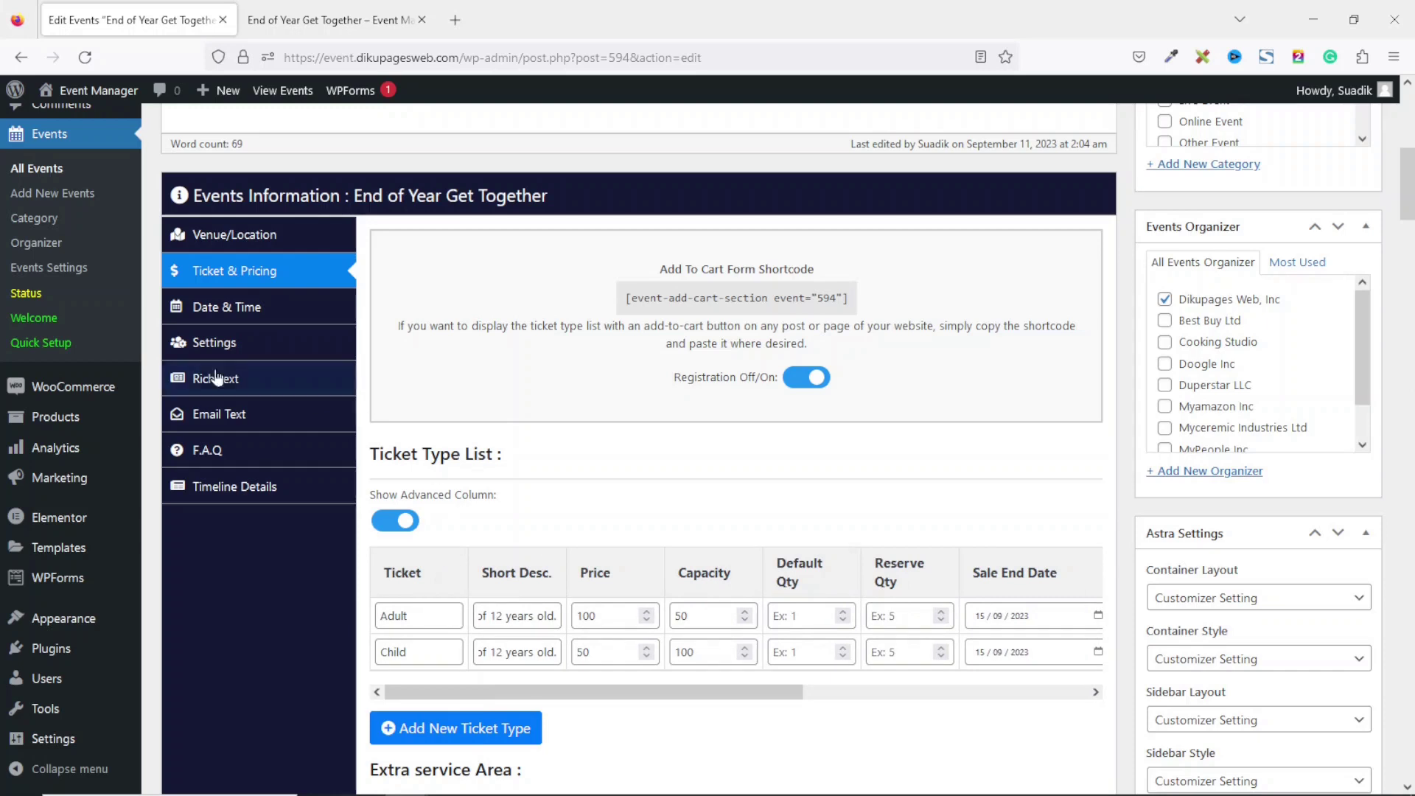
Set the event start to 18 September 2023 at 08:00.
left_click(213, 314)
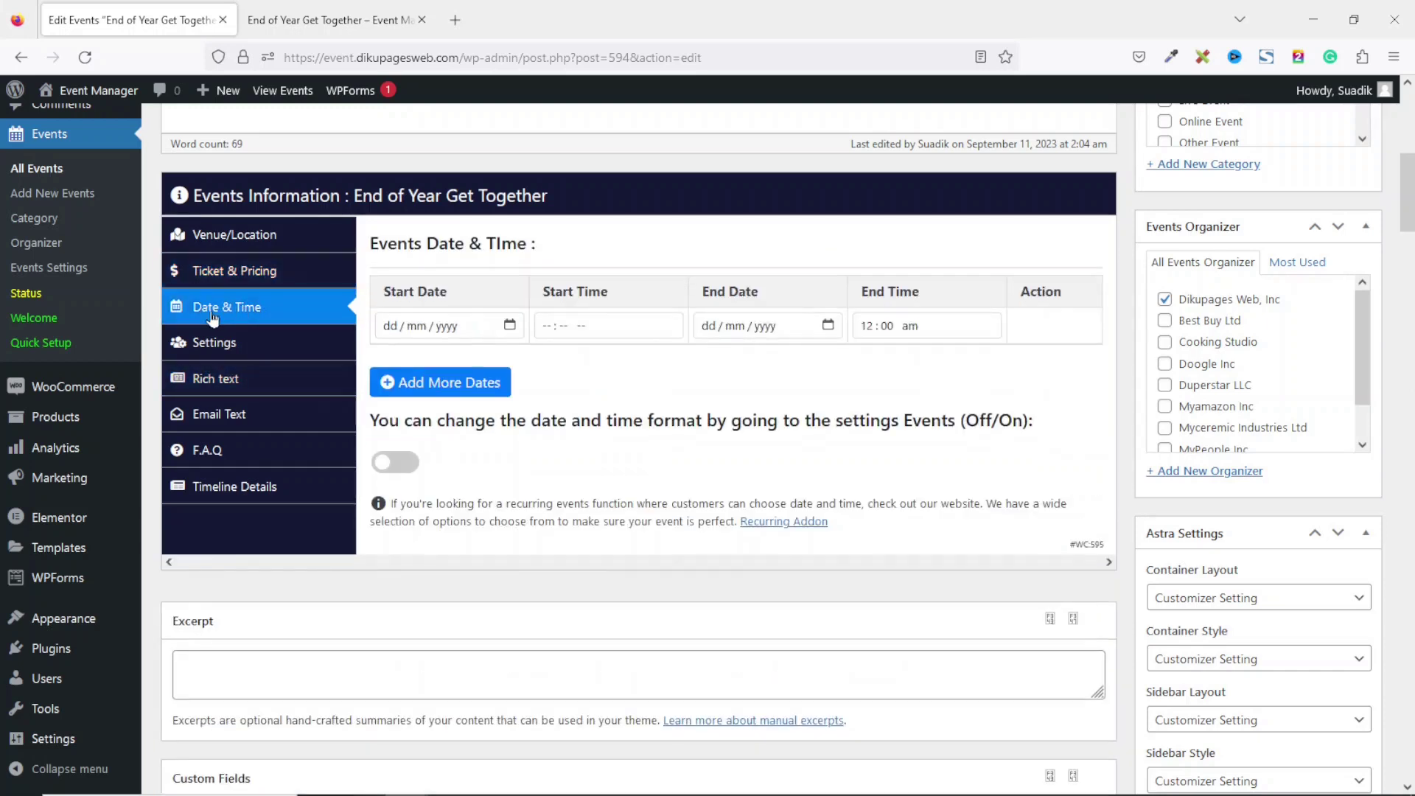
left_click(509, 326)
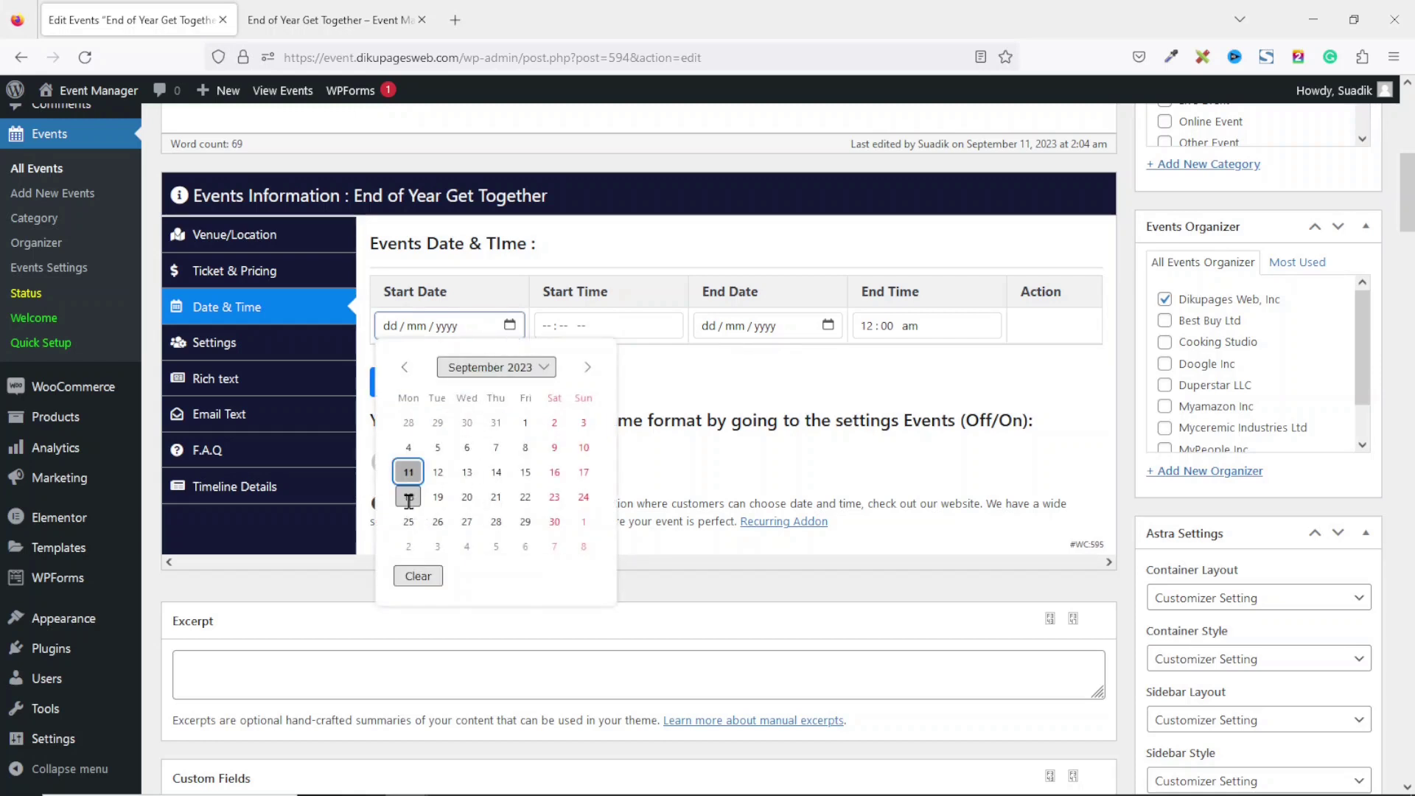
left_click(410, 497)
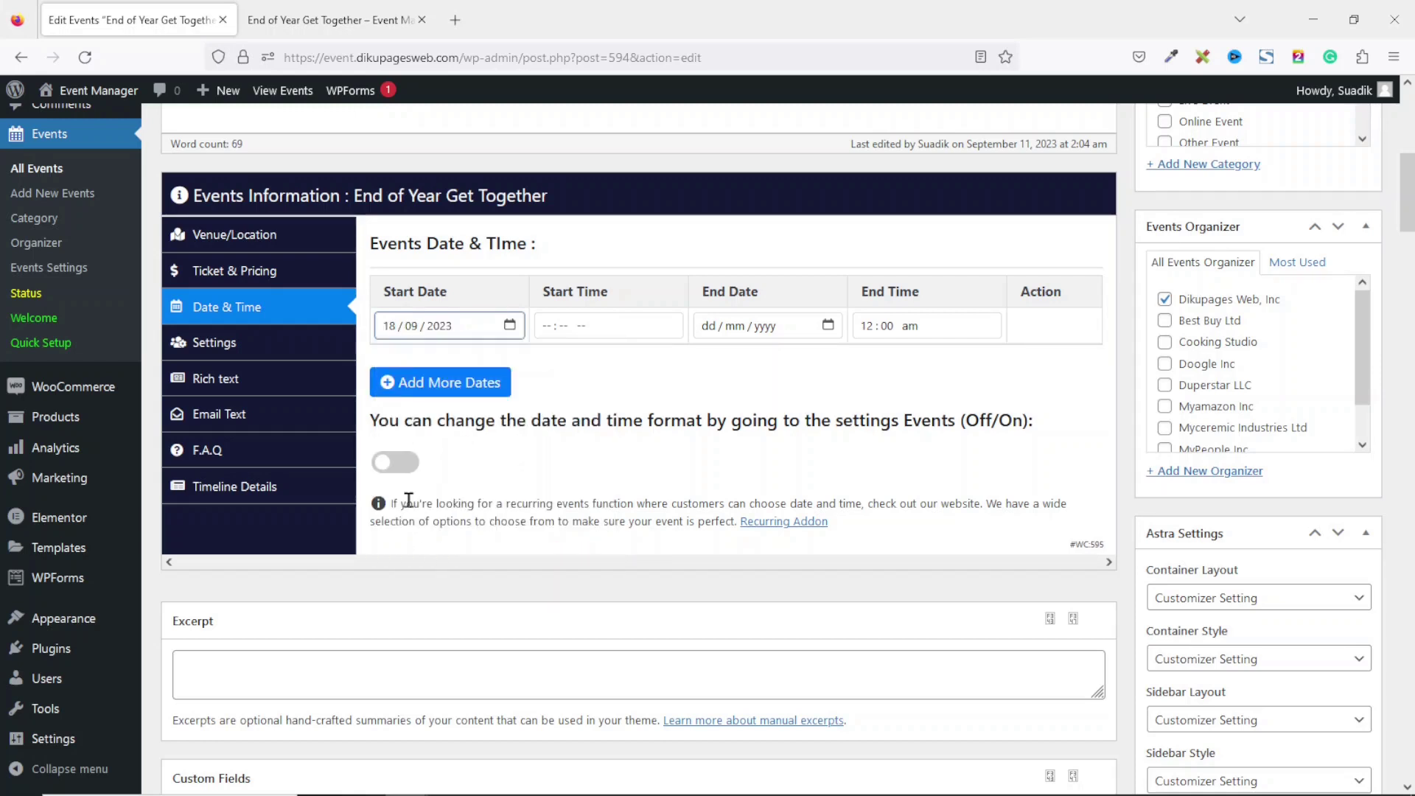
left_click(549, 328)
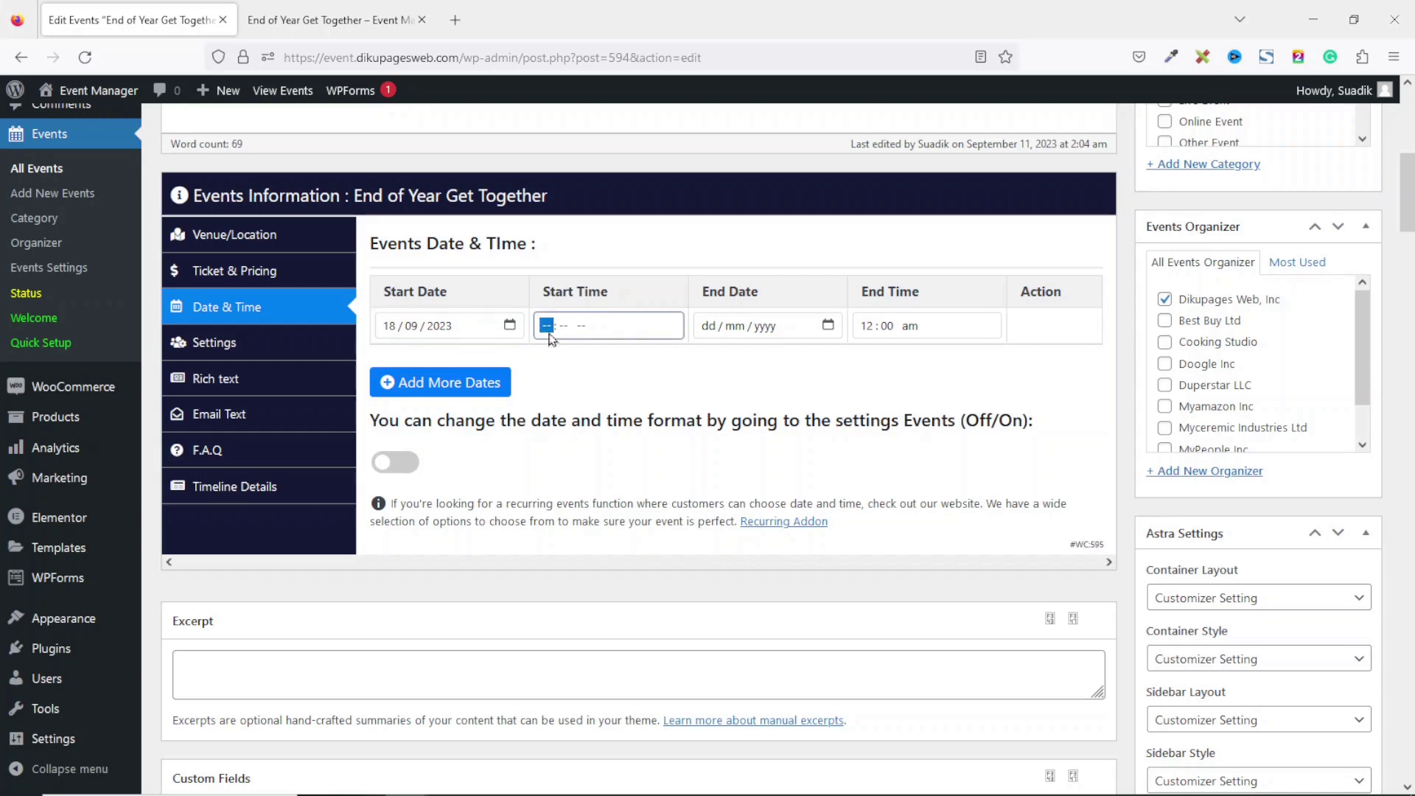
type("08 : 00 am")
Set the event end to 19 September 2023 at 5:30.
left_click(828, 326)
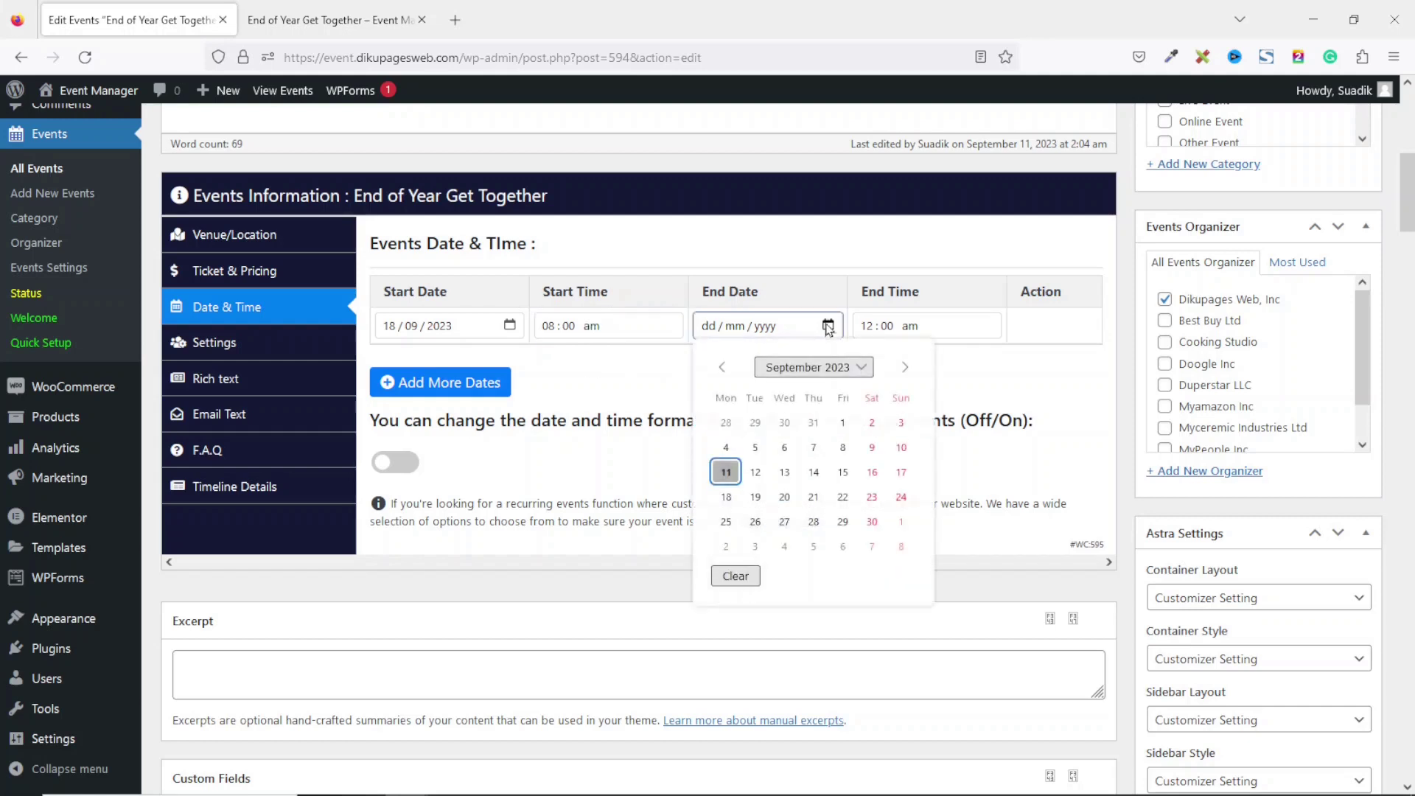
left_click(755, 497)
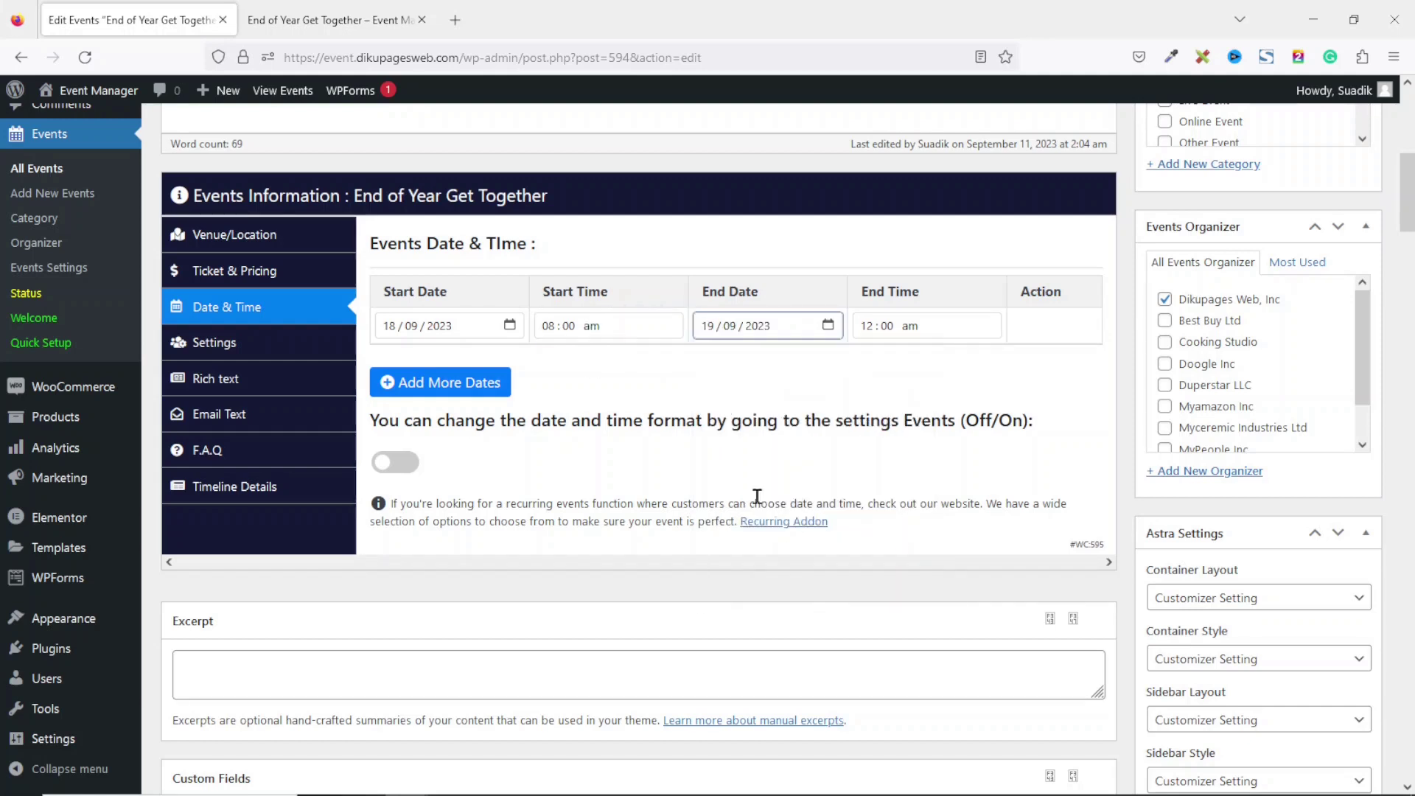
left_click(868, 336)
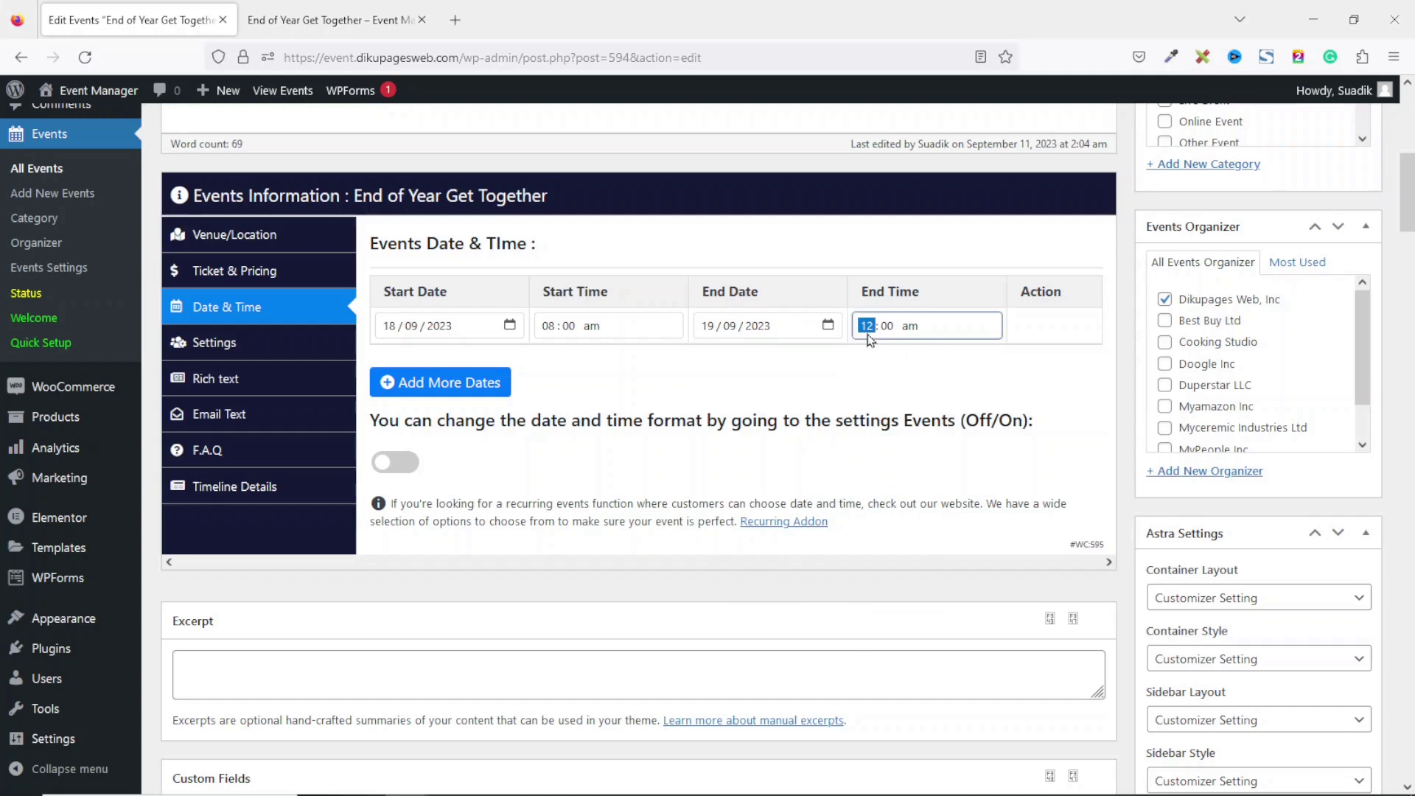
type("5 : 30")
left_click(249, 351)
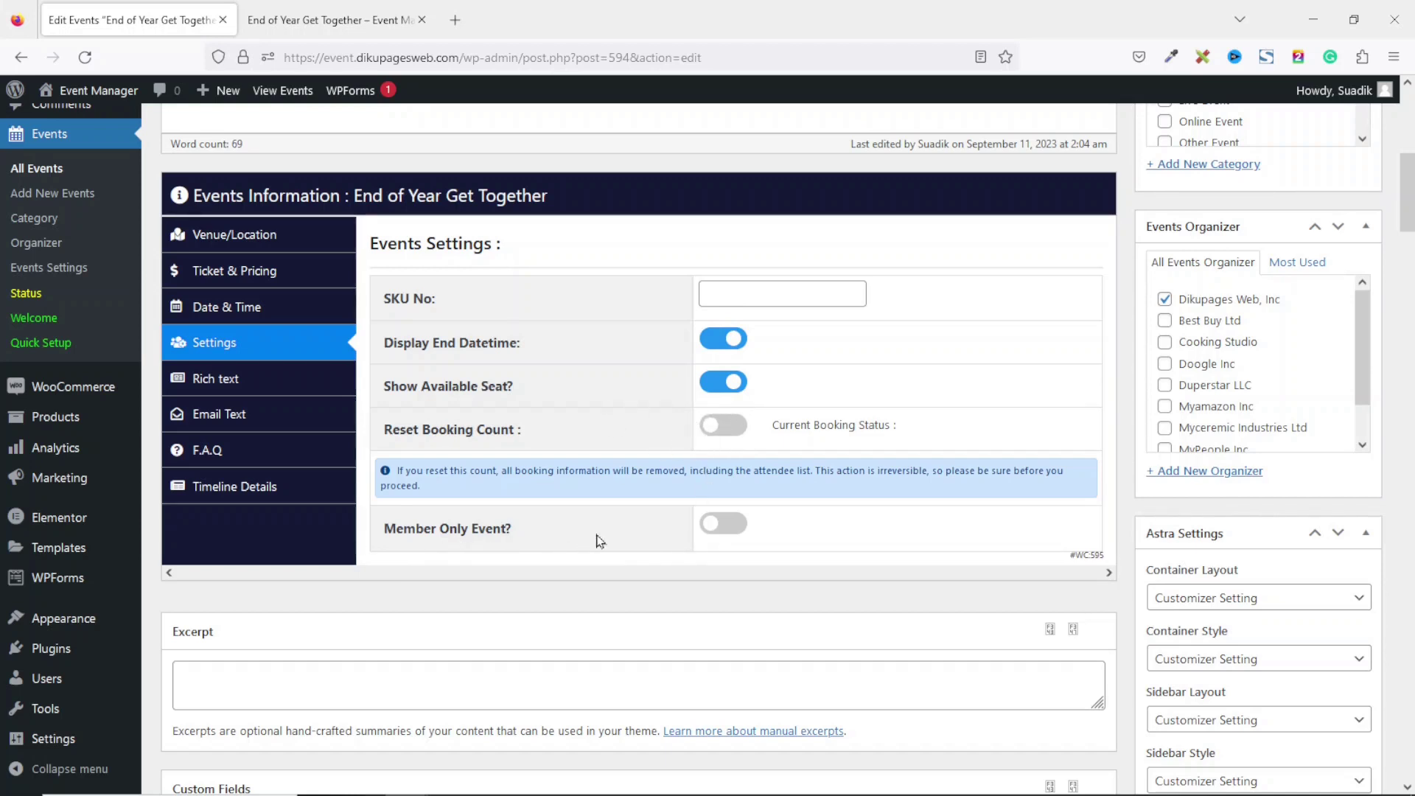
Switch Member Only Event on, browse the role list, then switch it back off.
left_click(731, 529)
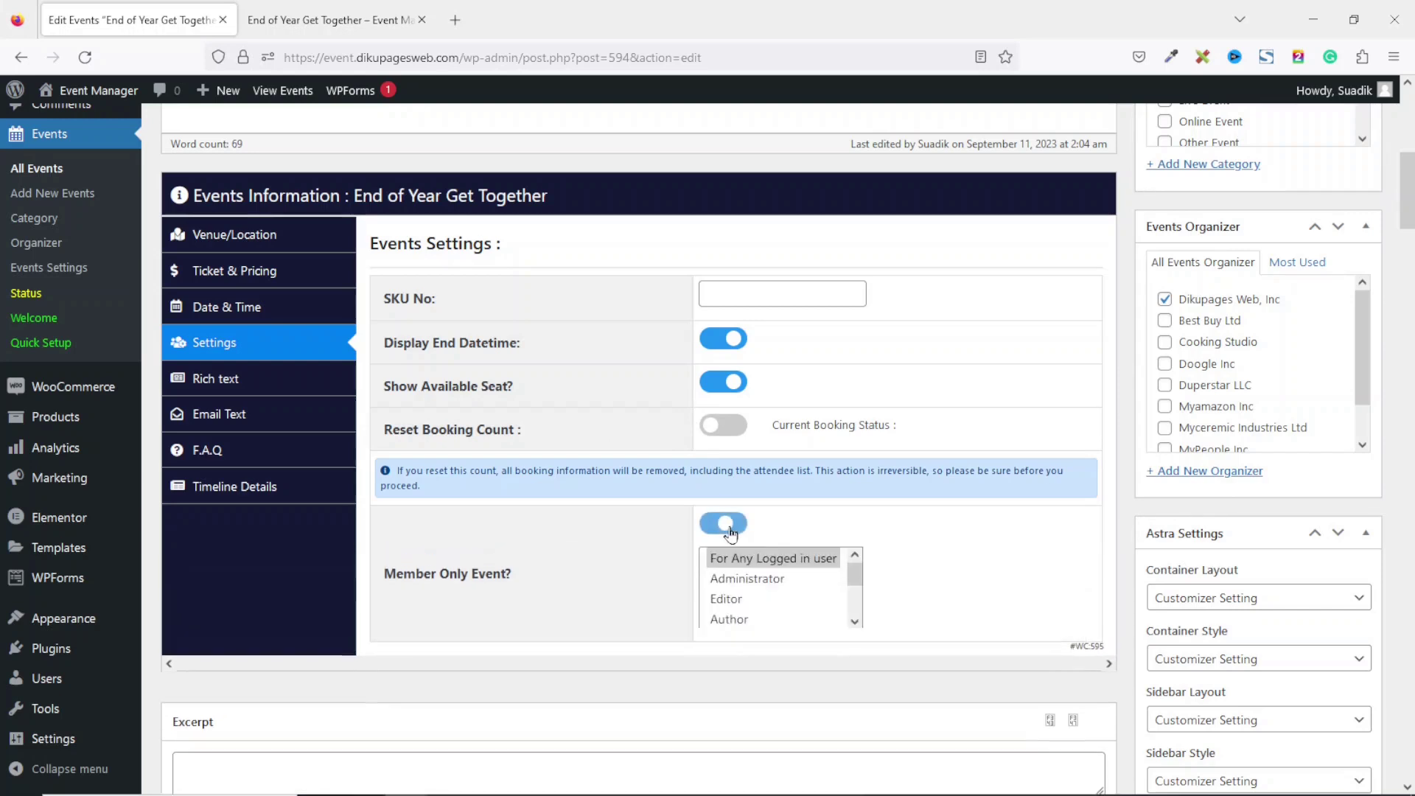
left_click(855, 623)
left_click(855, 623)
left_click_drag(856, 603, 867, 538)
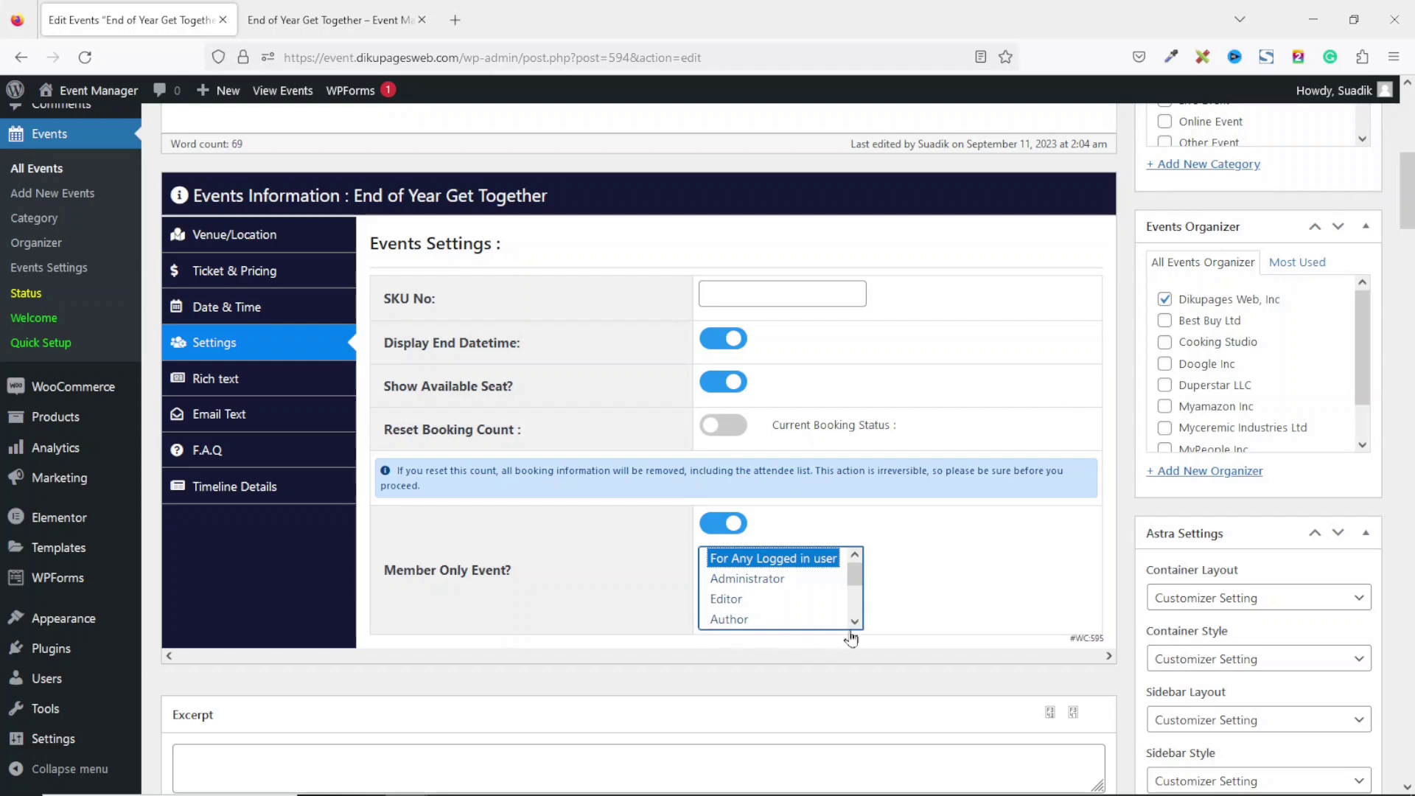
left_click_drag(855, 576, 846, 643)
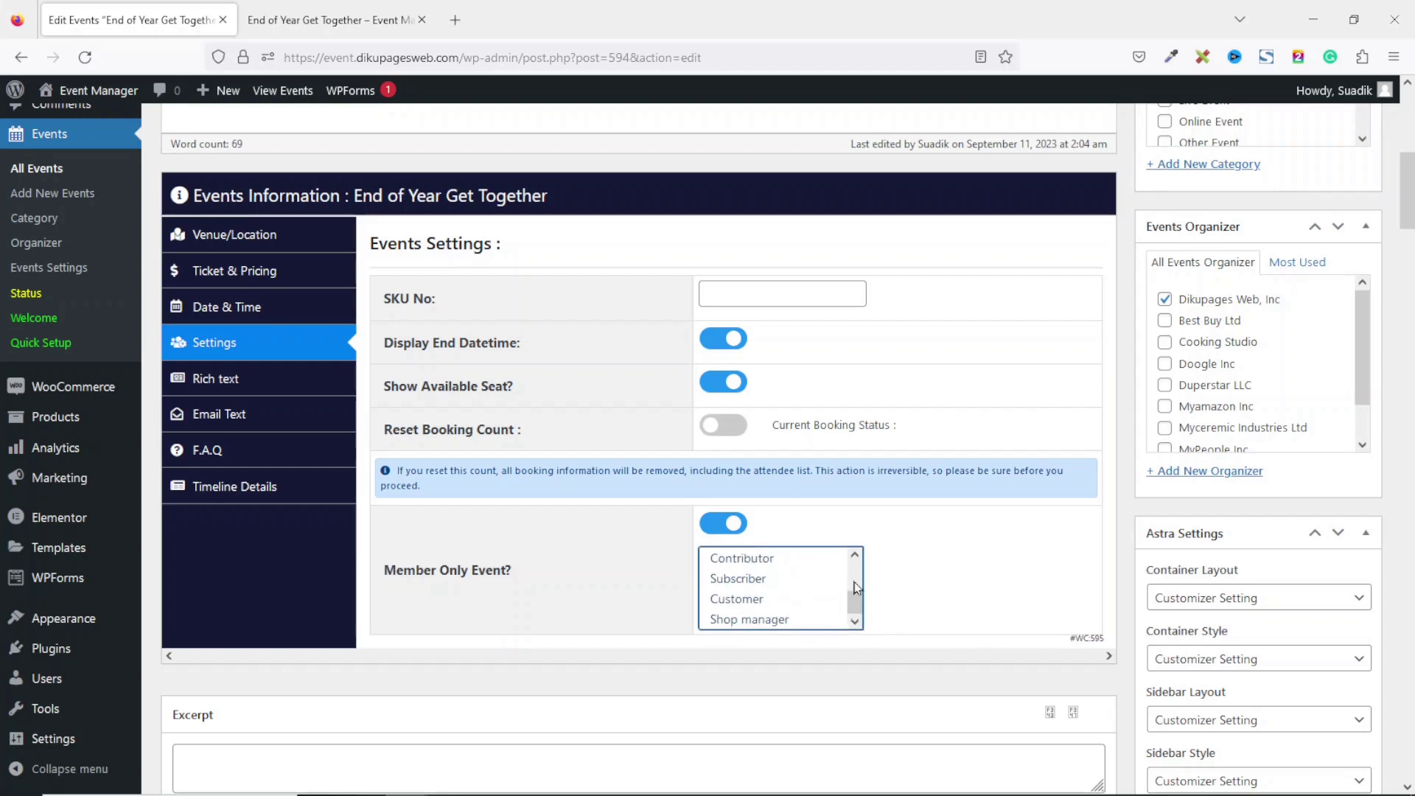
left_click(704, 523)
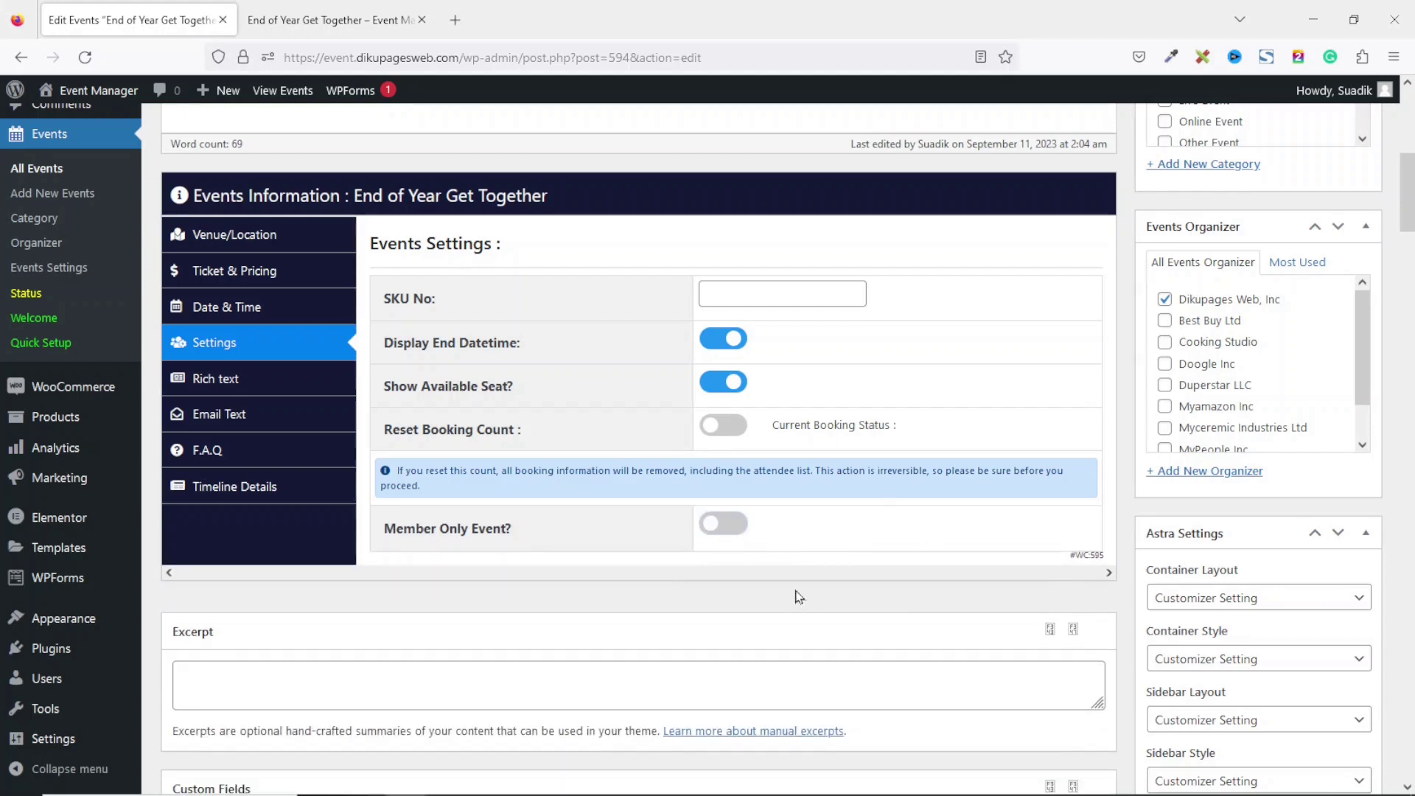
left_click(234, 382)
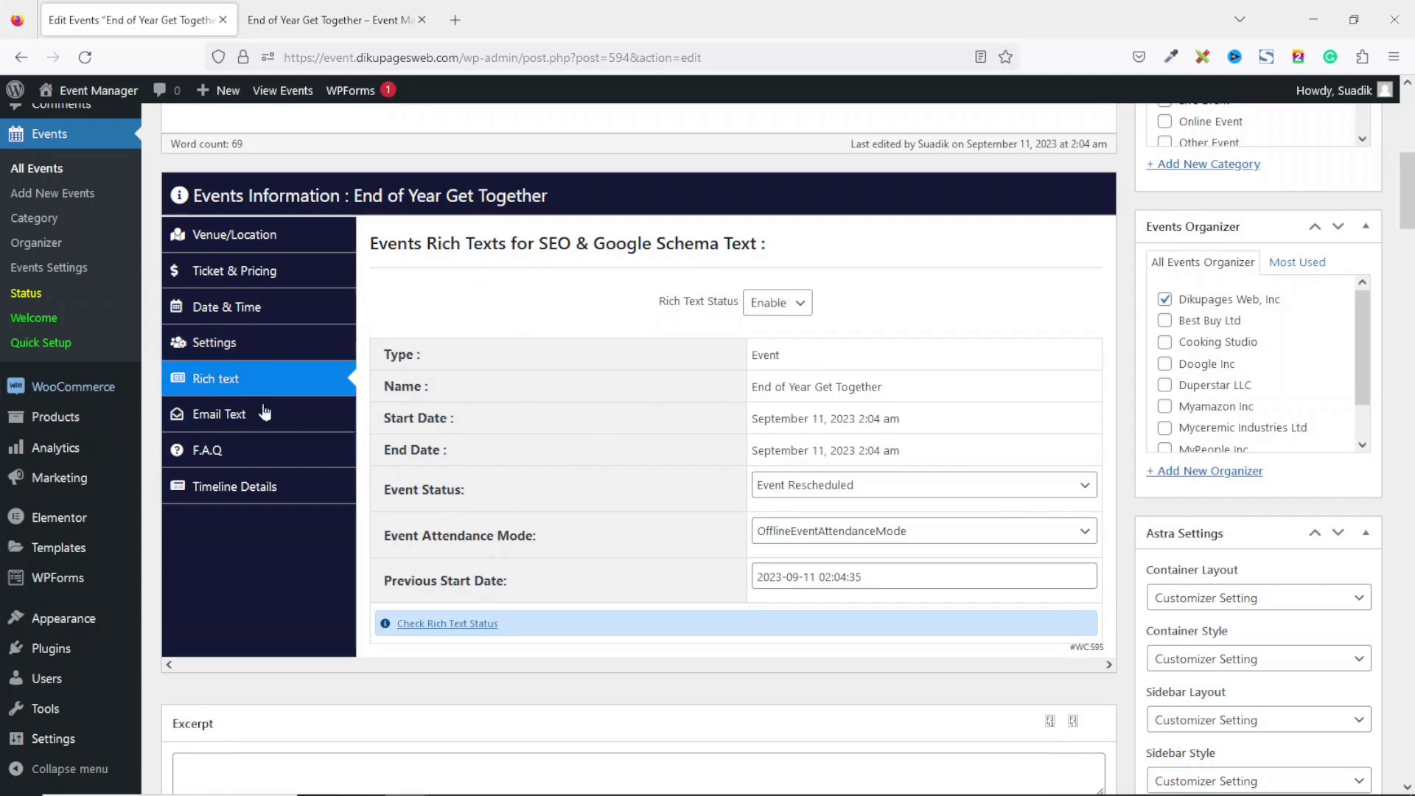
Copy the six usable dynamic tags, Attendee Name through Full DateTime, into the email text.
left_click(233, 430)
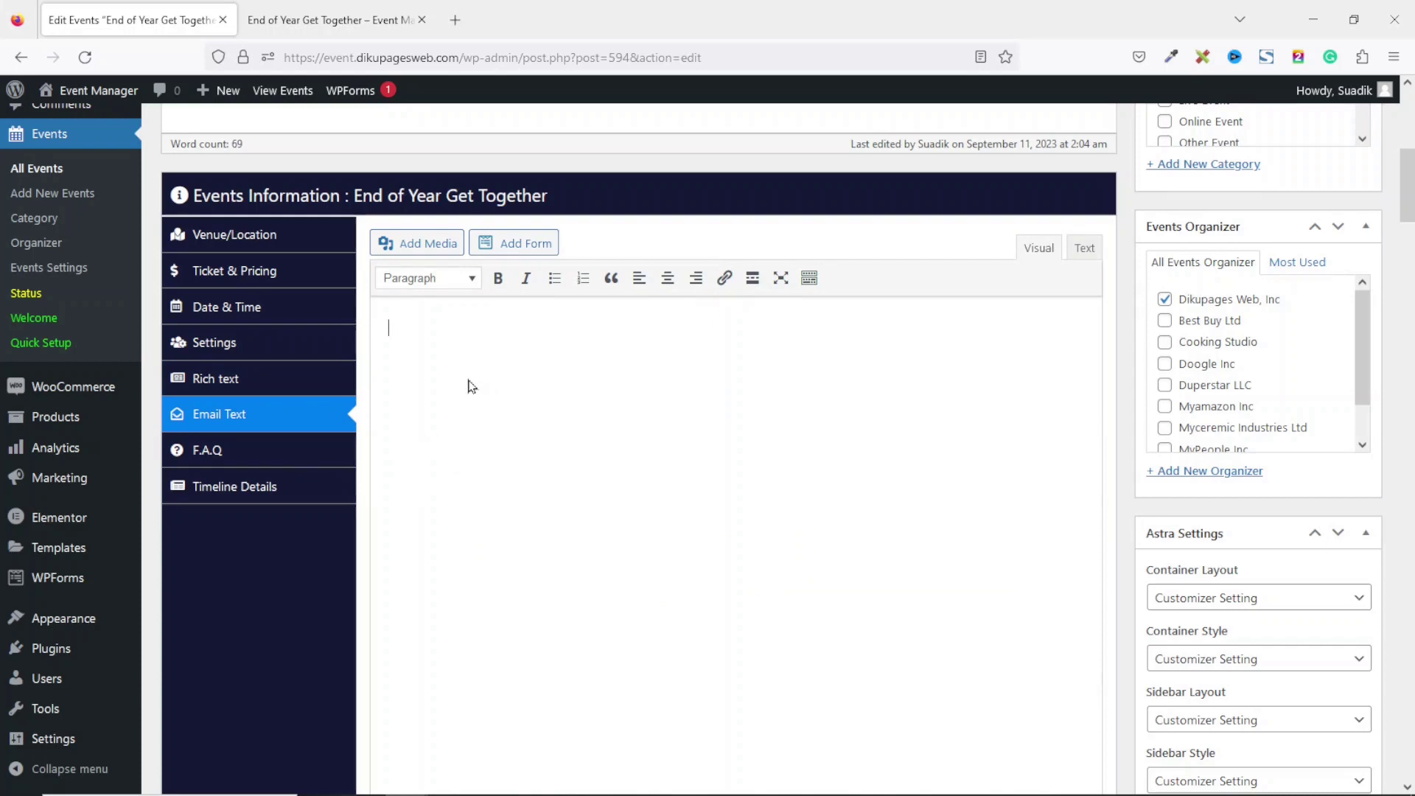
scroll(469, 385, "down", 1)
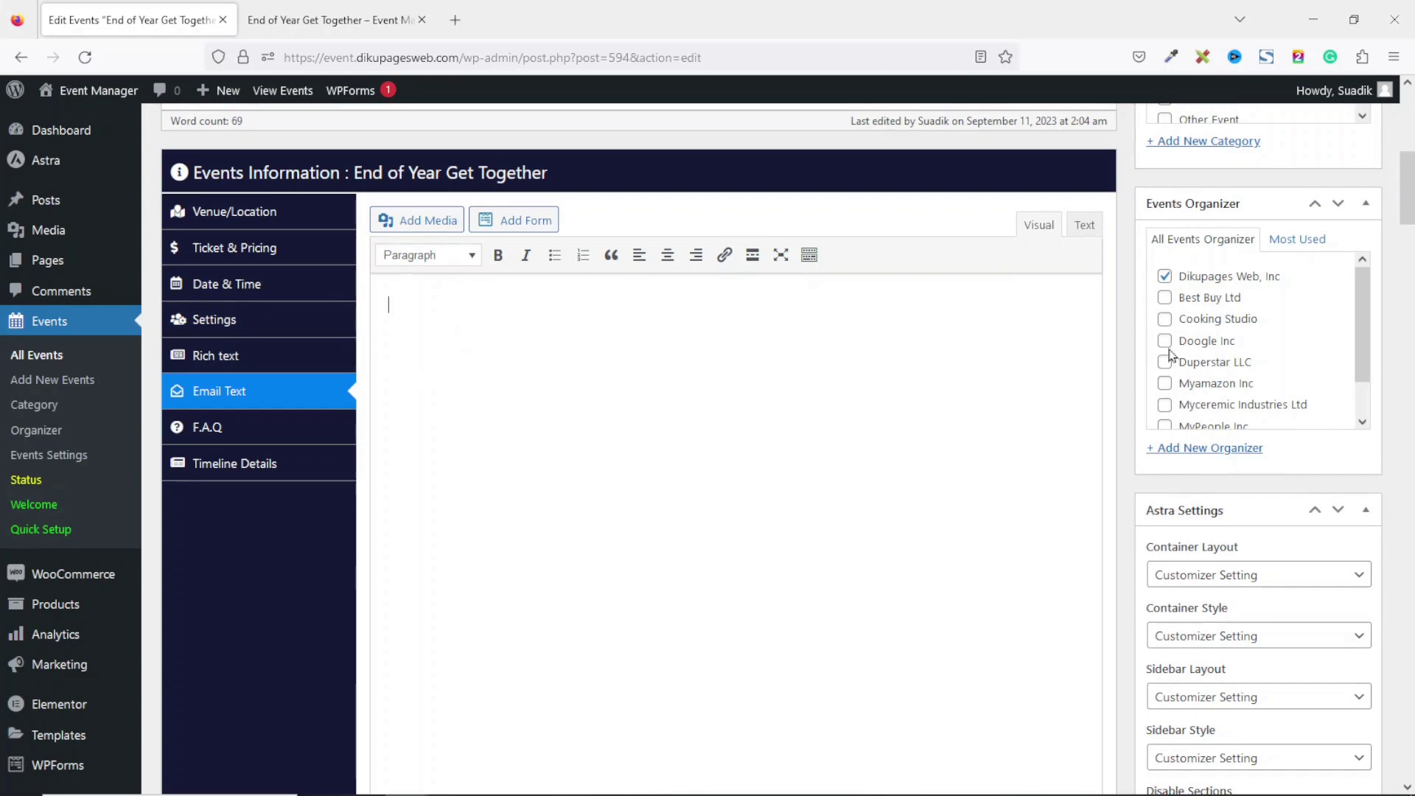
scroll(1398, 214, "down", 5)
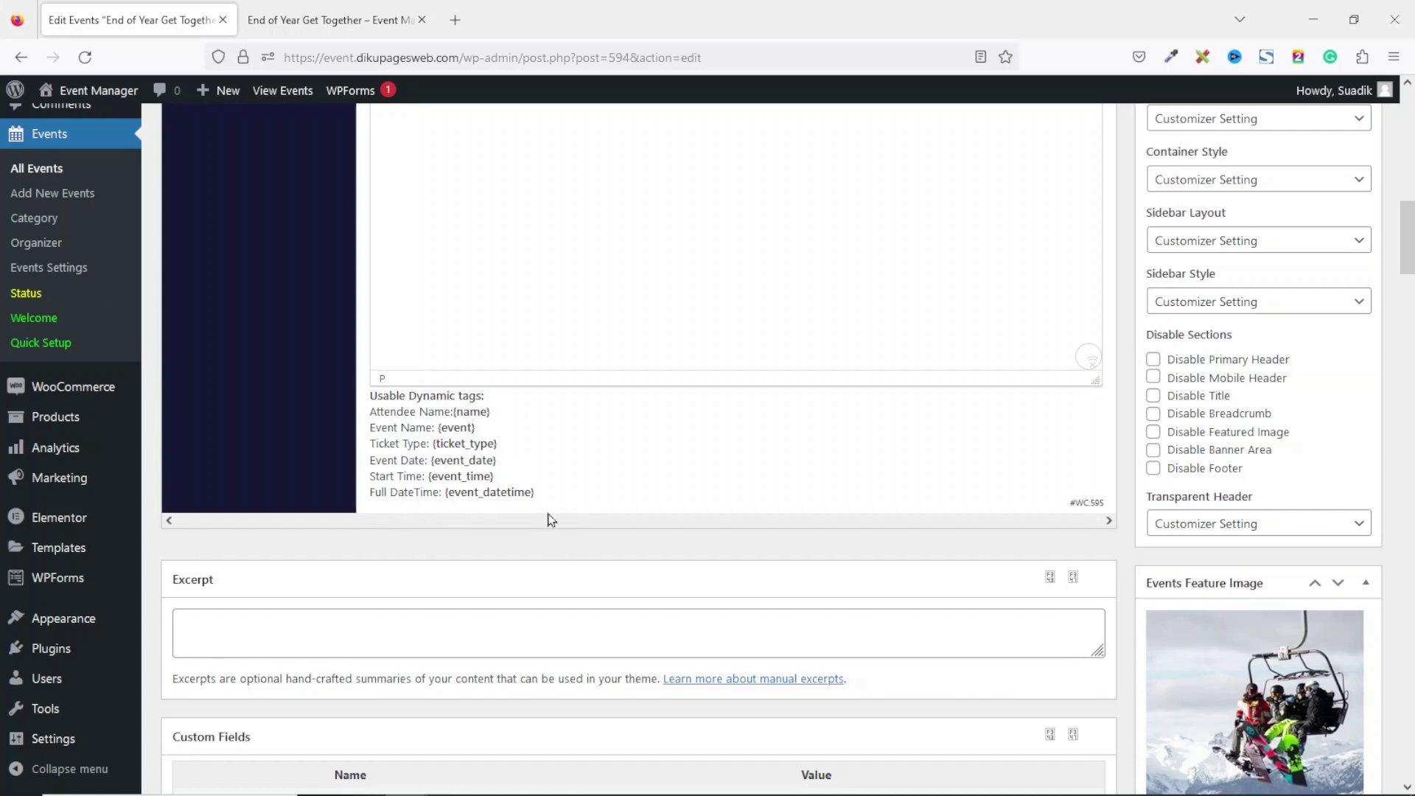
left_click_drag(539, 499, 370, 418)
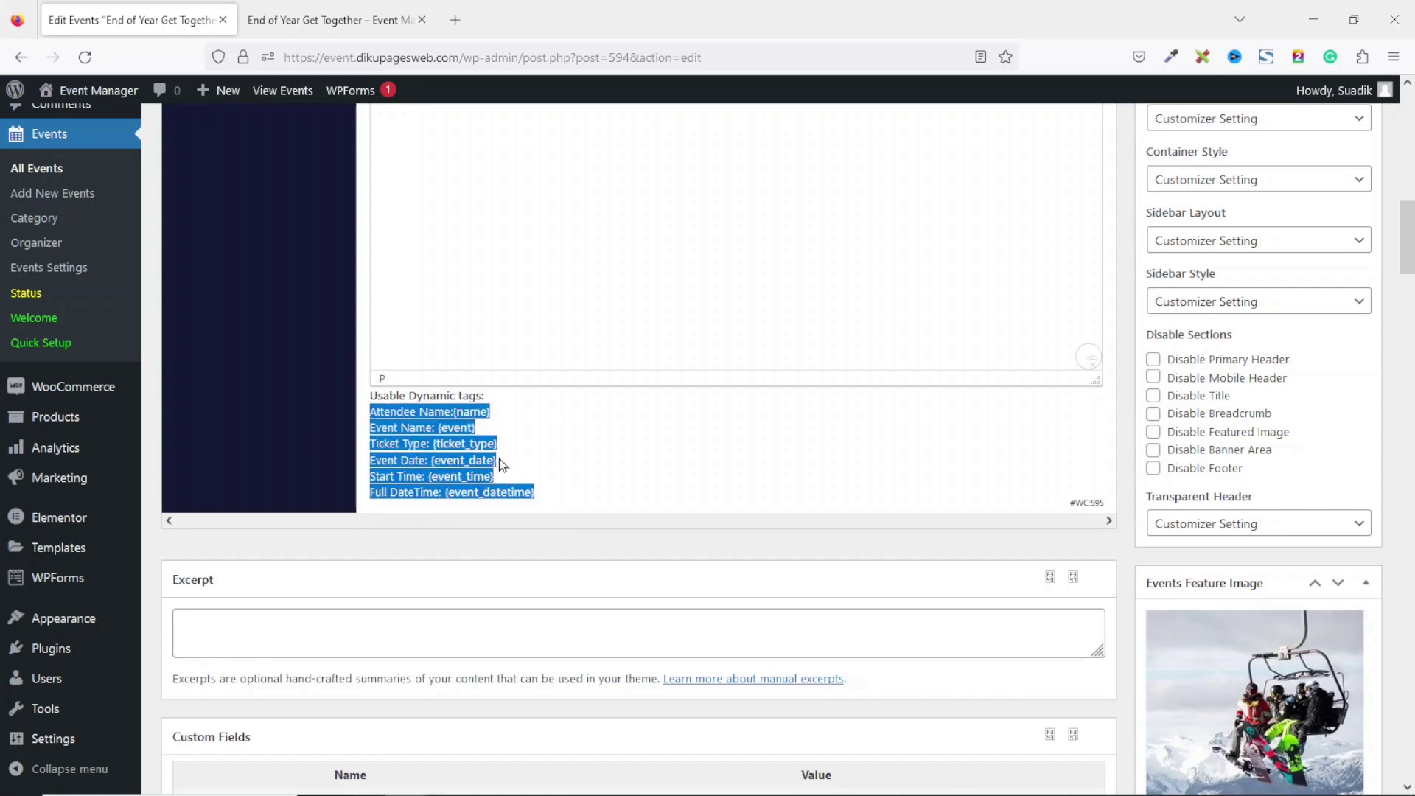
right_click(430, 427)
left_click(455, 446)
scroll(888, 489, "up", 10)
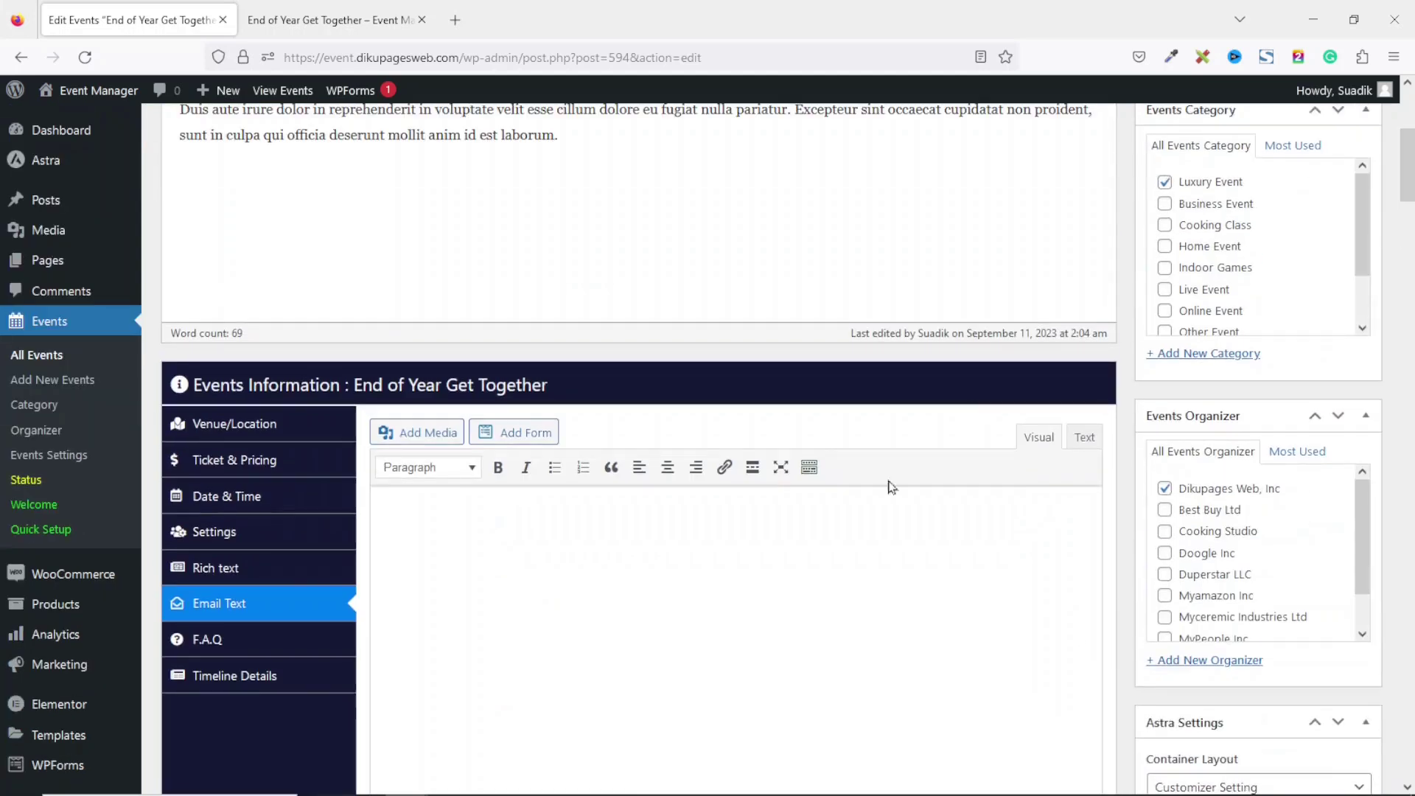
left_click(738, 572)
key("ctrl+v")
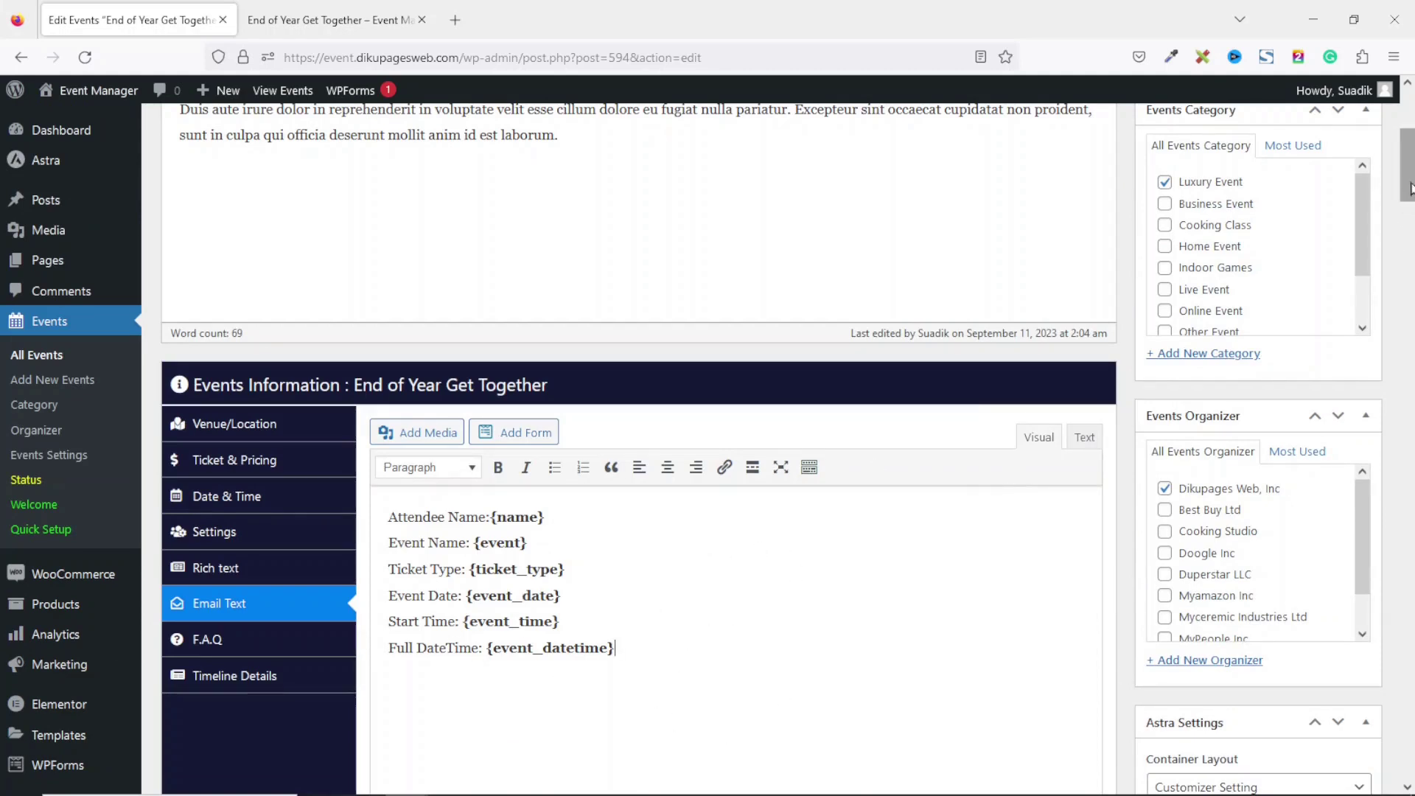
left_click(246, 641)
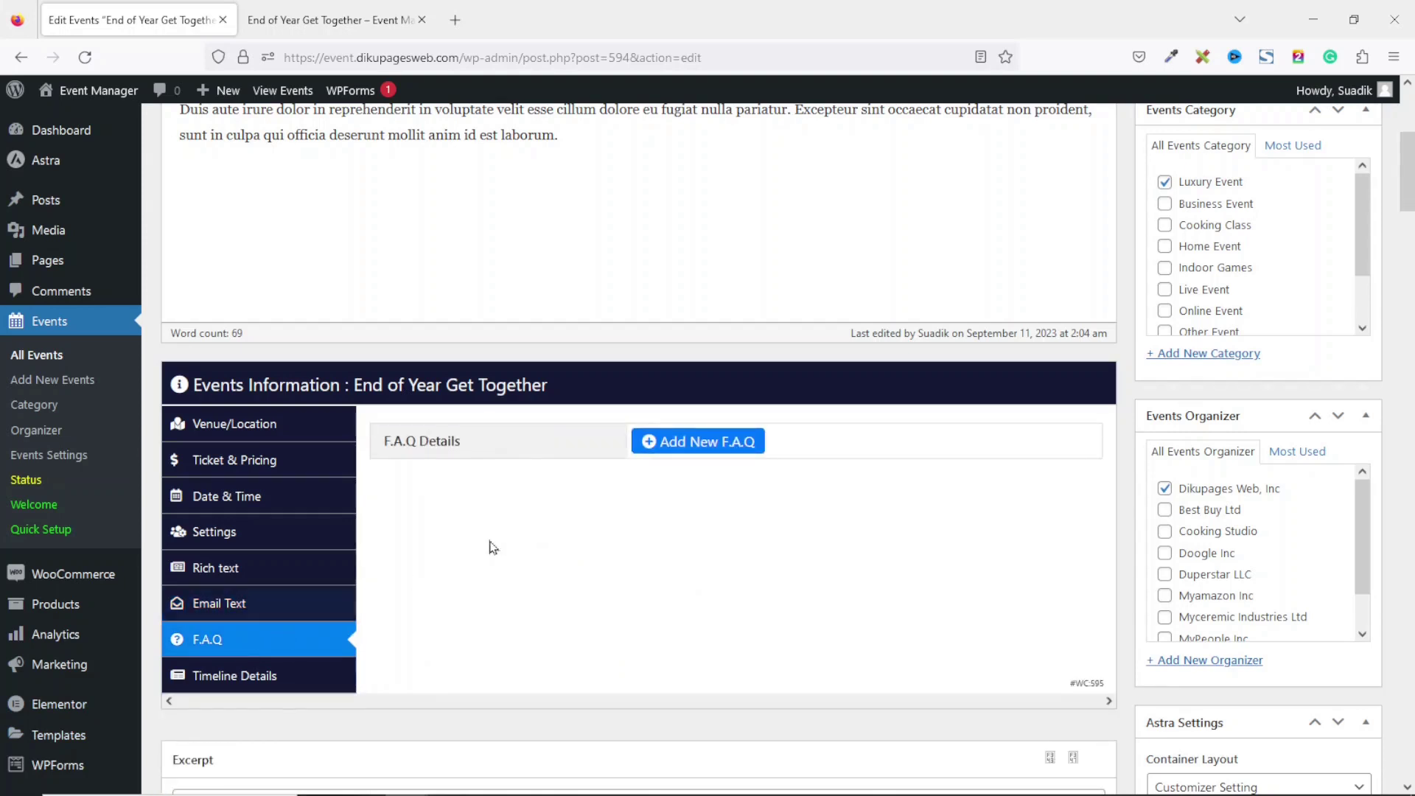
Add FAQ 'Who can attend the event?' answered 'Workers of Dikupages Web and their families'.
left_click(696, 446)
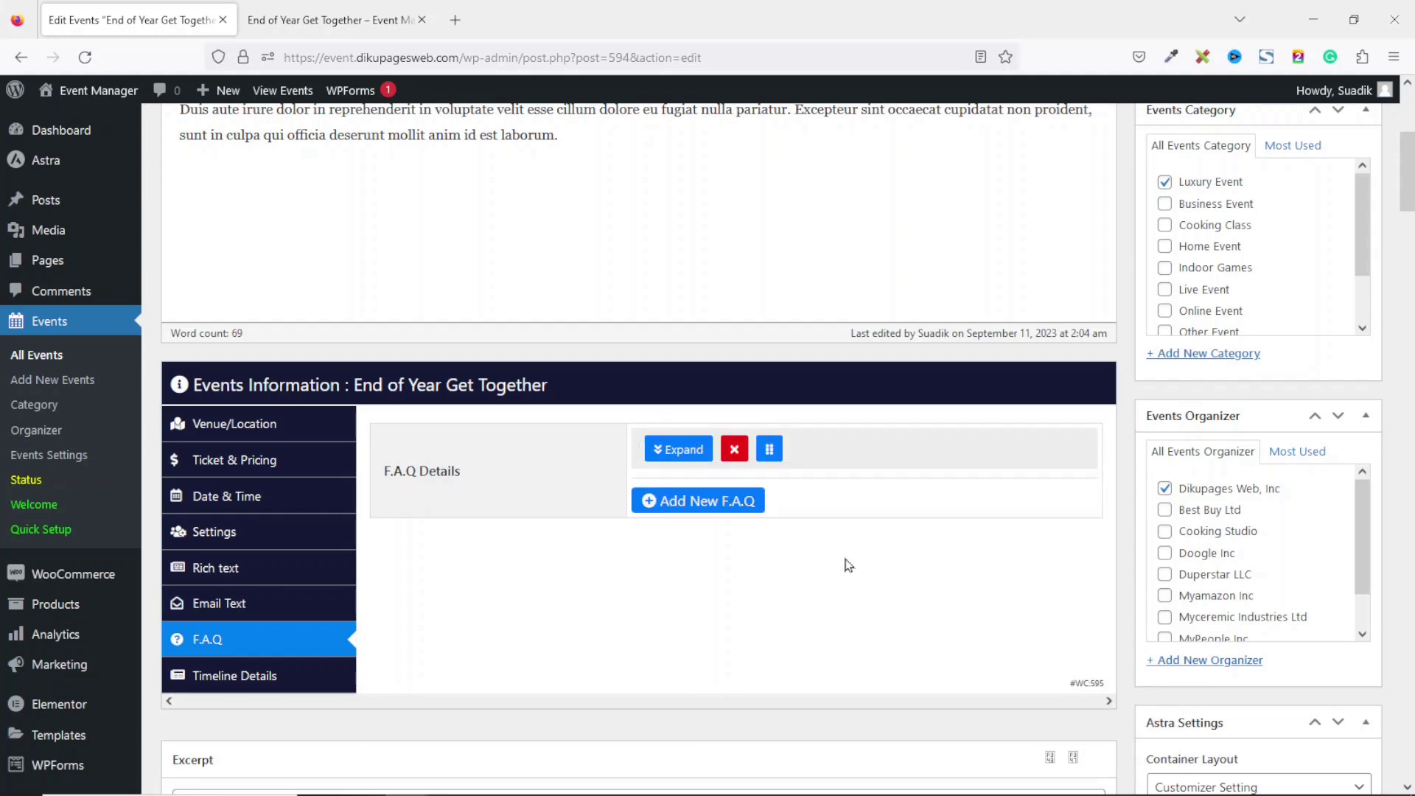
left_click(677, 449)
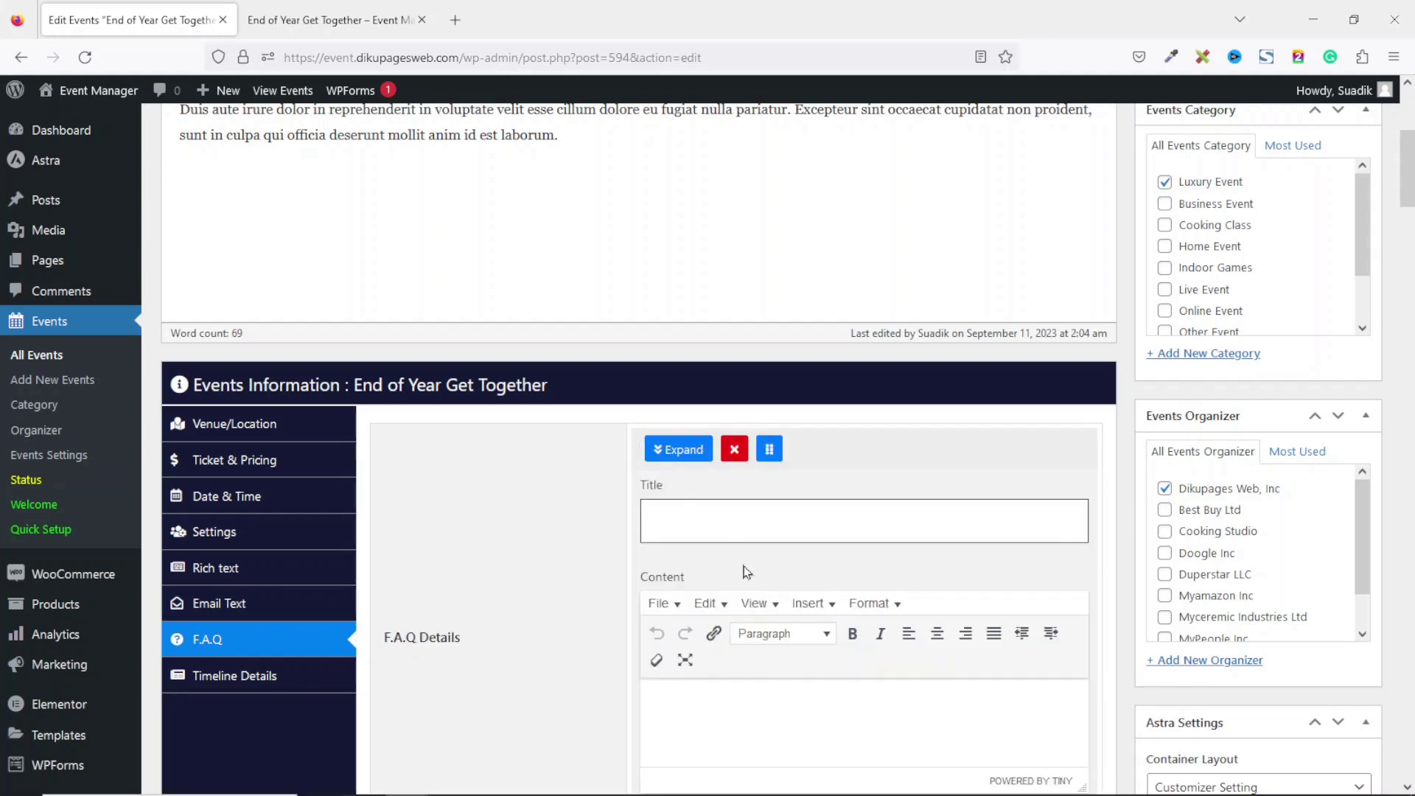
left_click(742, 510)
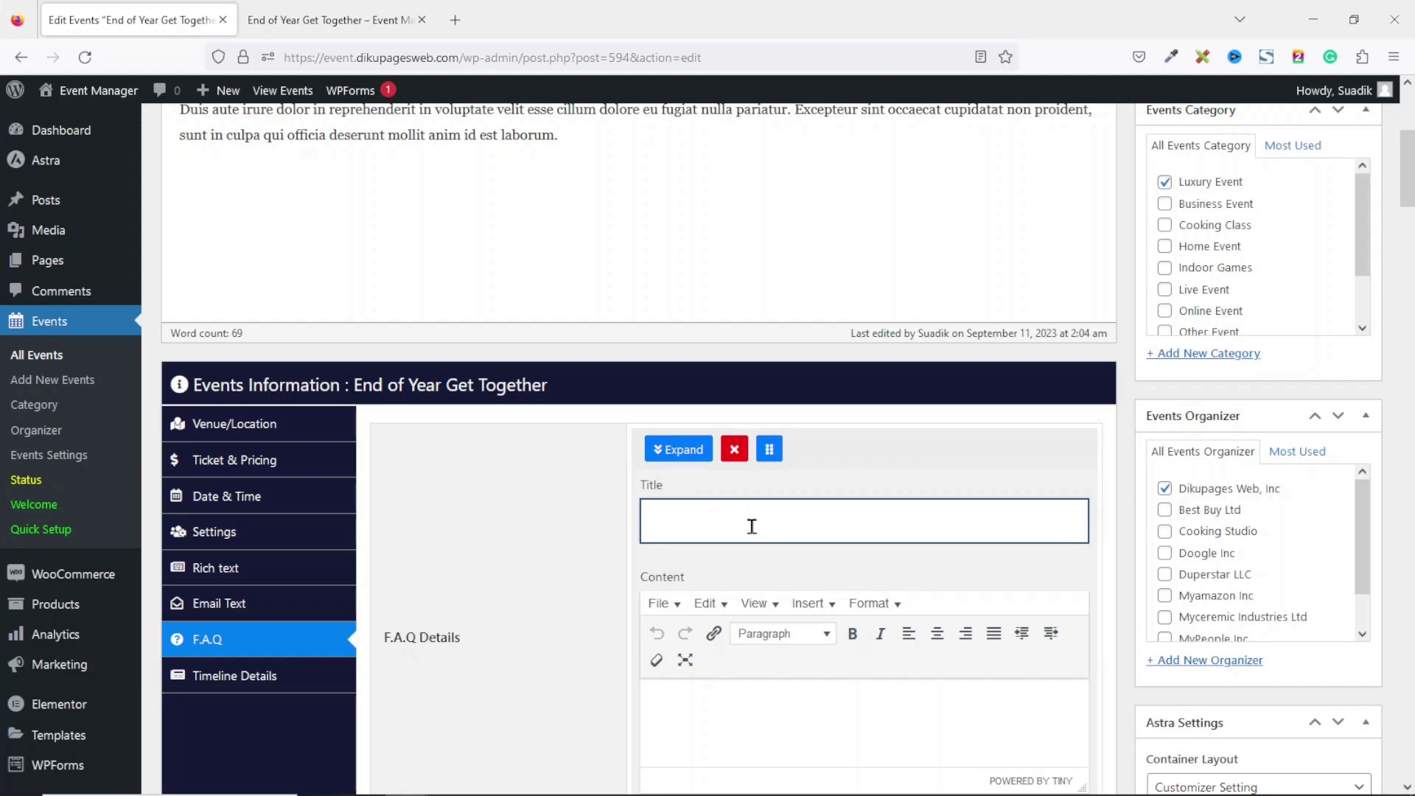
type("Who can attend the event?")
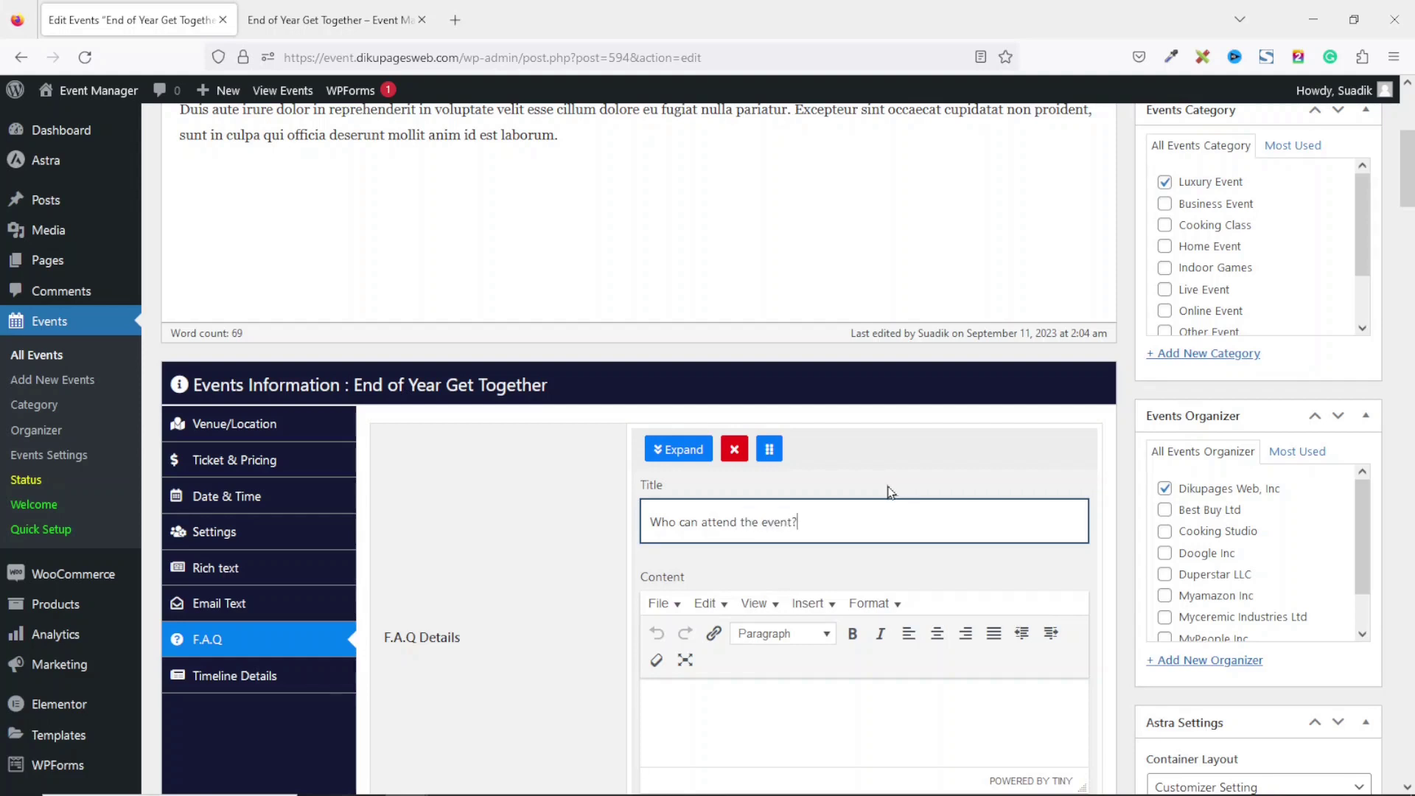
left_click(774, 720)
type("Workers ")
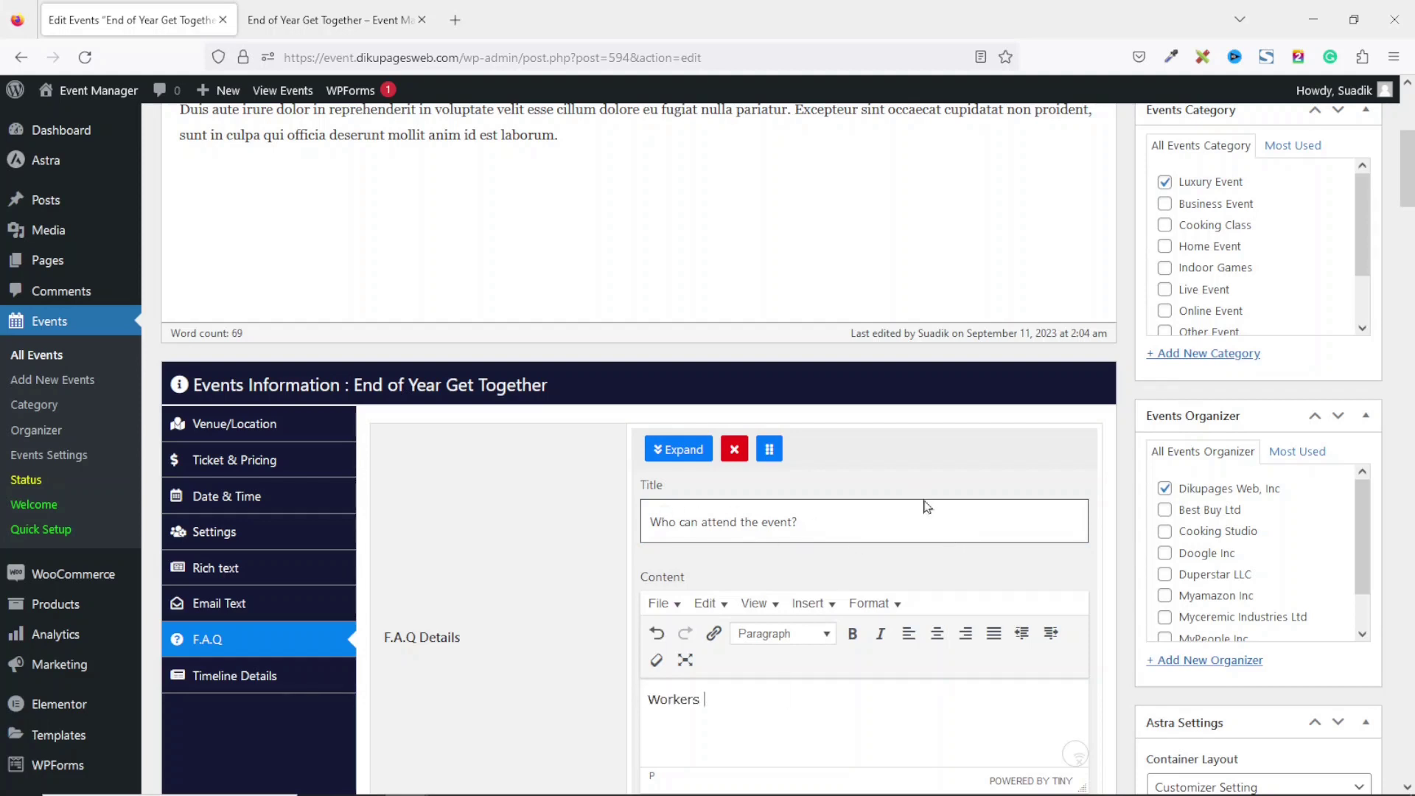
type("and their families")
left_click(703, 699)
type("of Dikupages We")
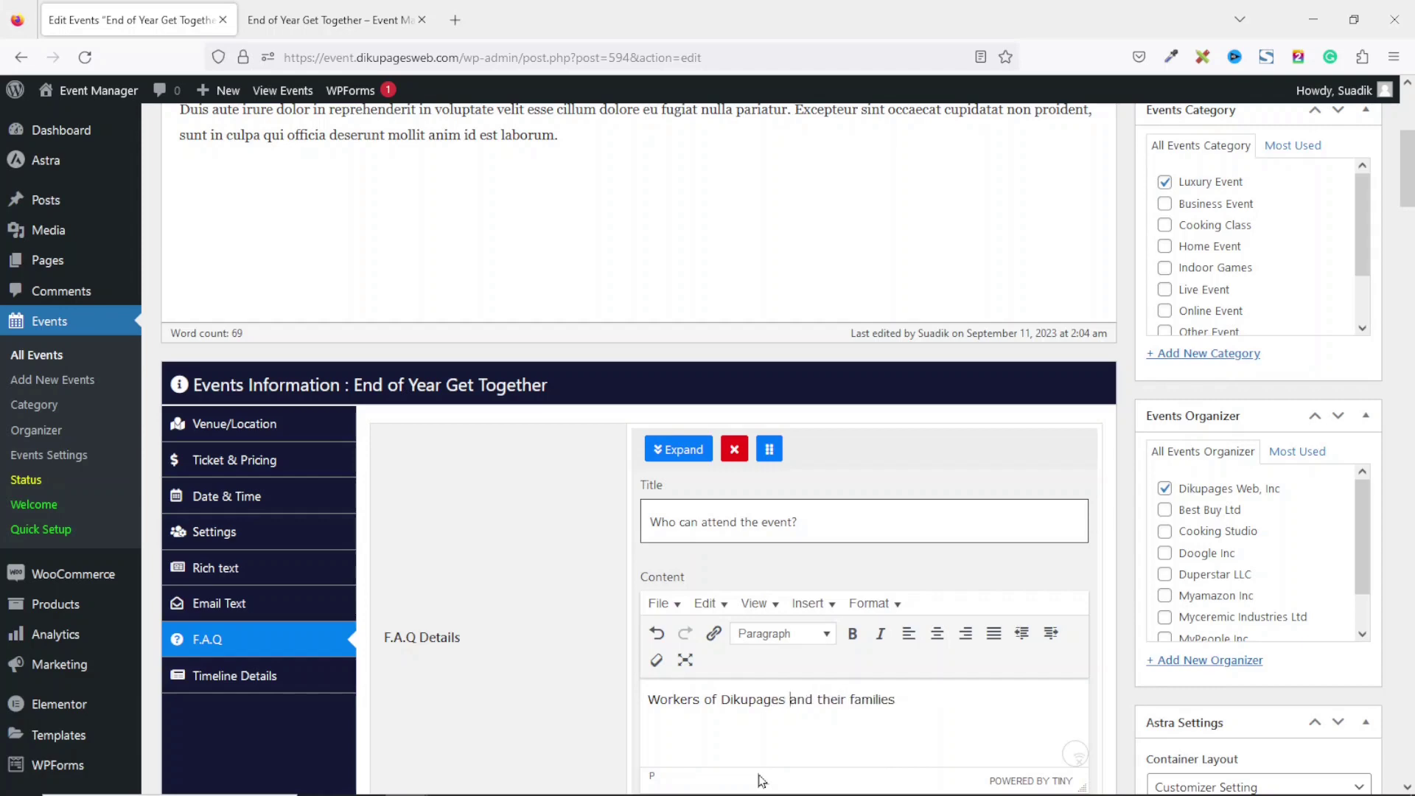
type("b")
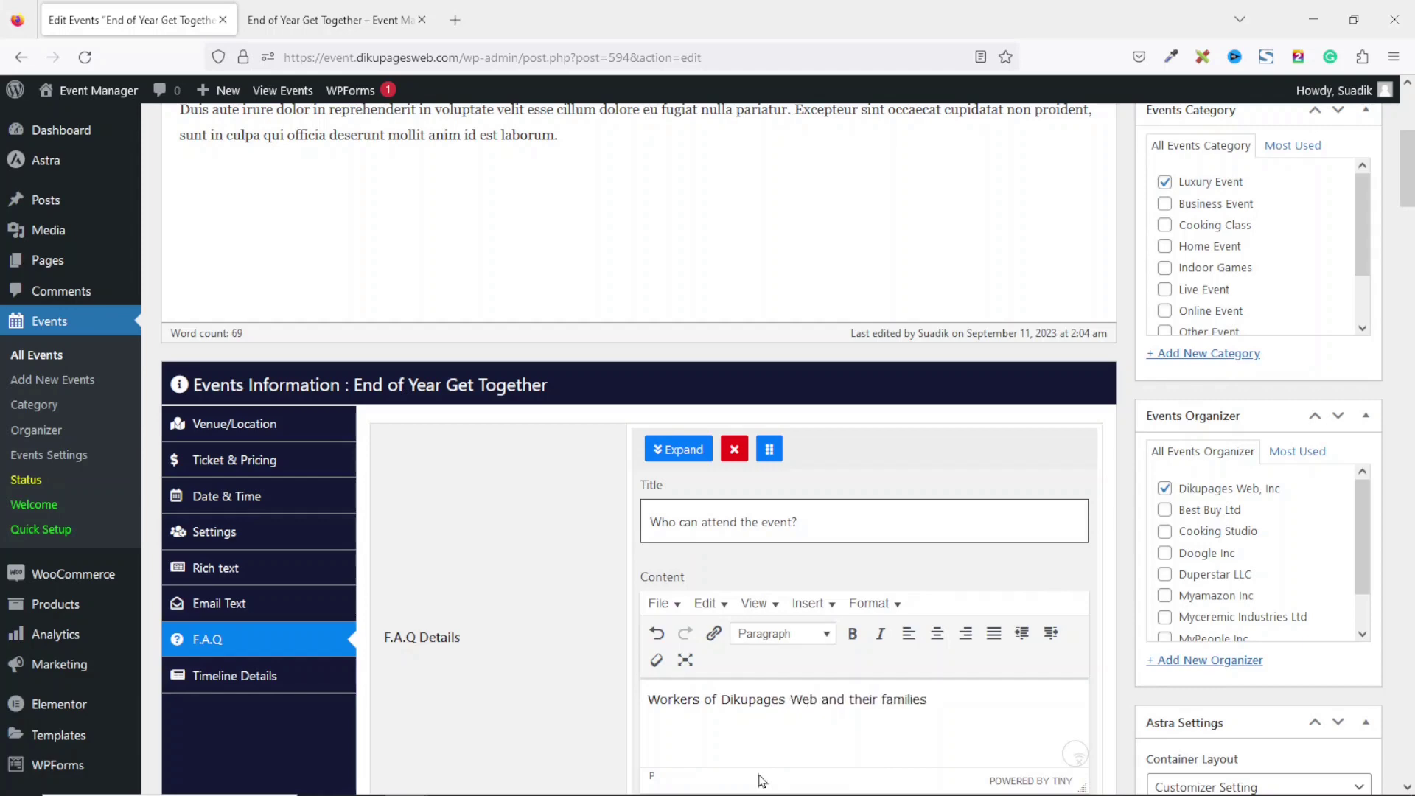
left_click_drag(1409, 163, 1409, 202)
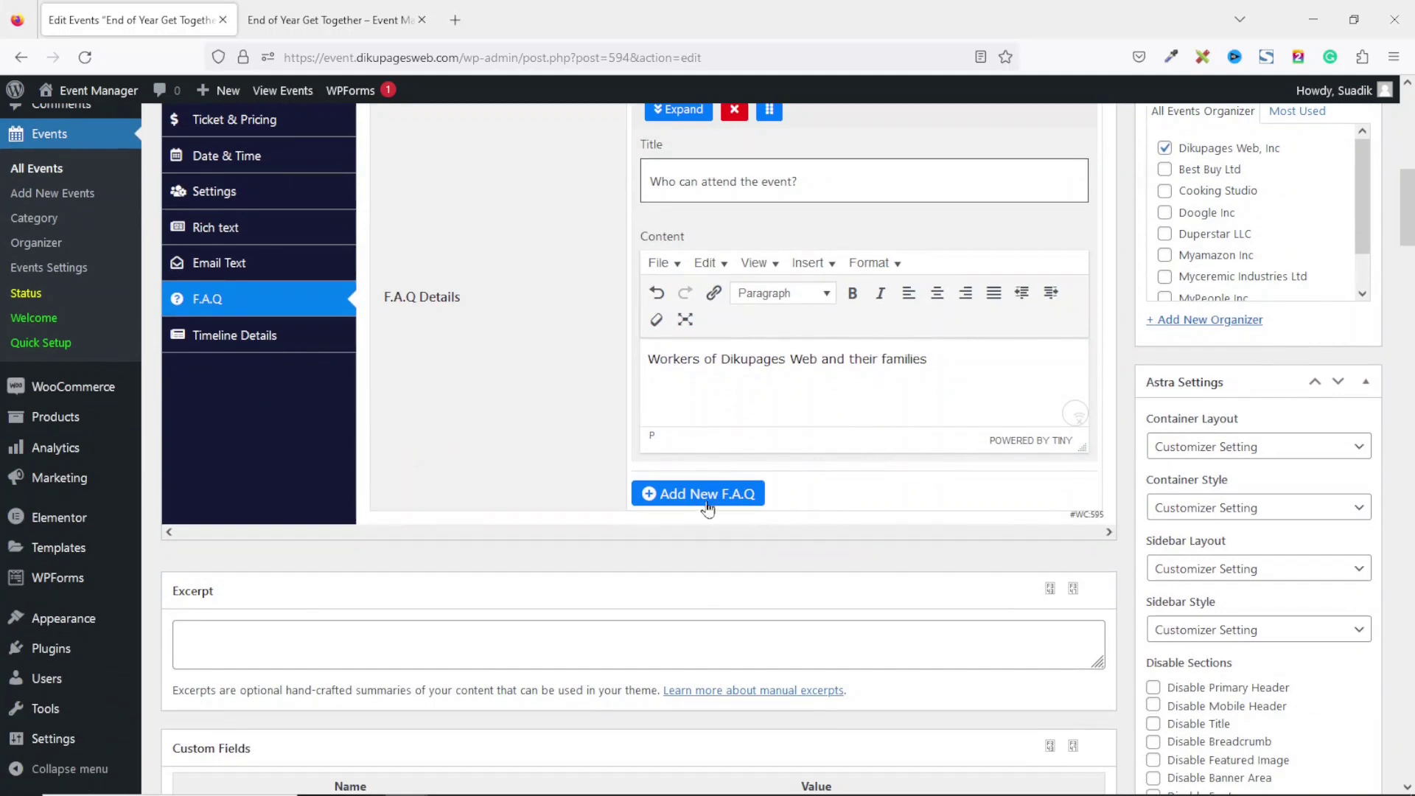
Add a second FAQ, 'How to attend this event?', with a lorem ipsum answer.
left_click(707, 508)
left_click(670, 504)
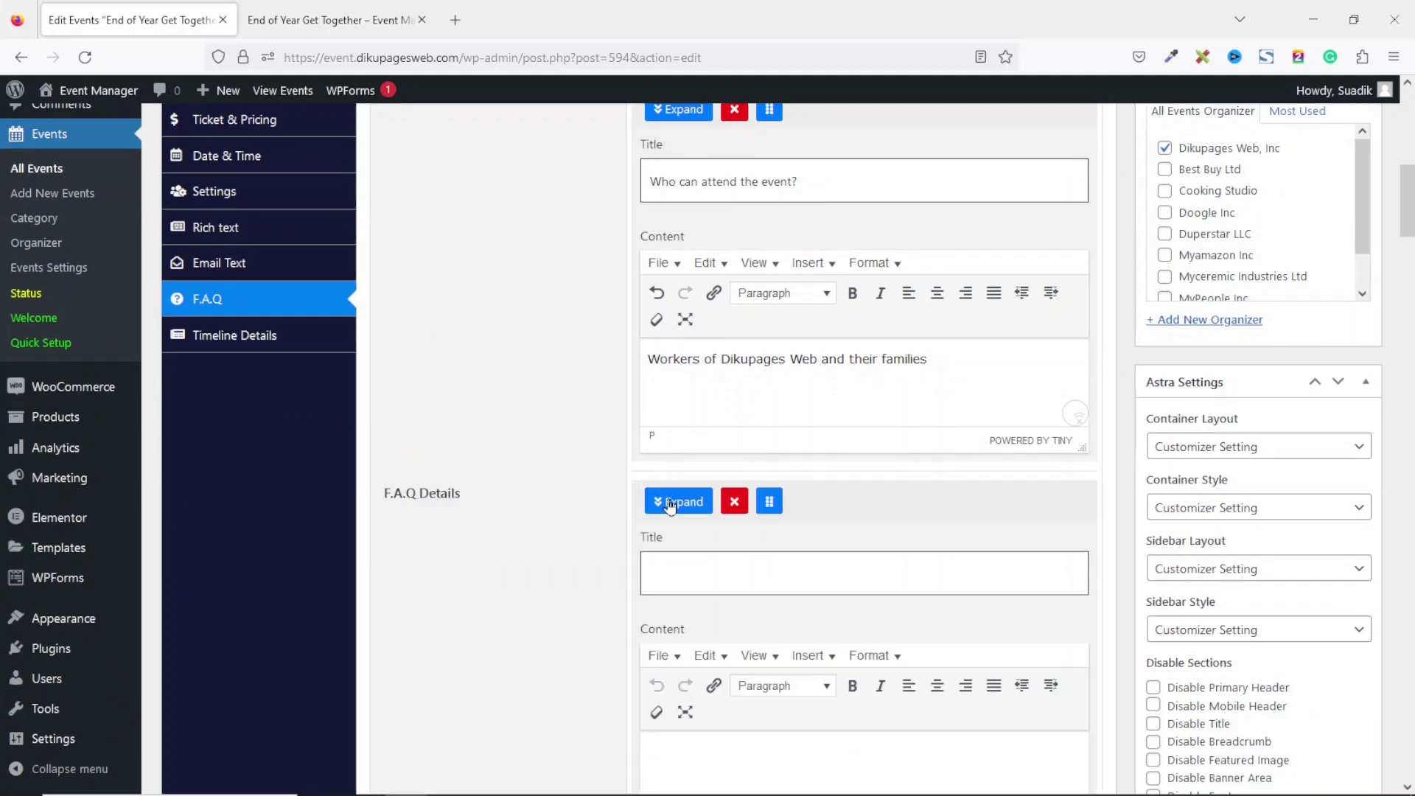
left_click(707, 559)
key("ctrl+v")
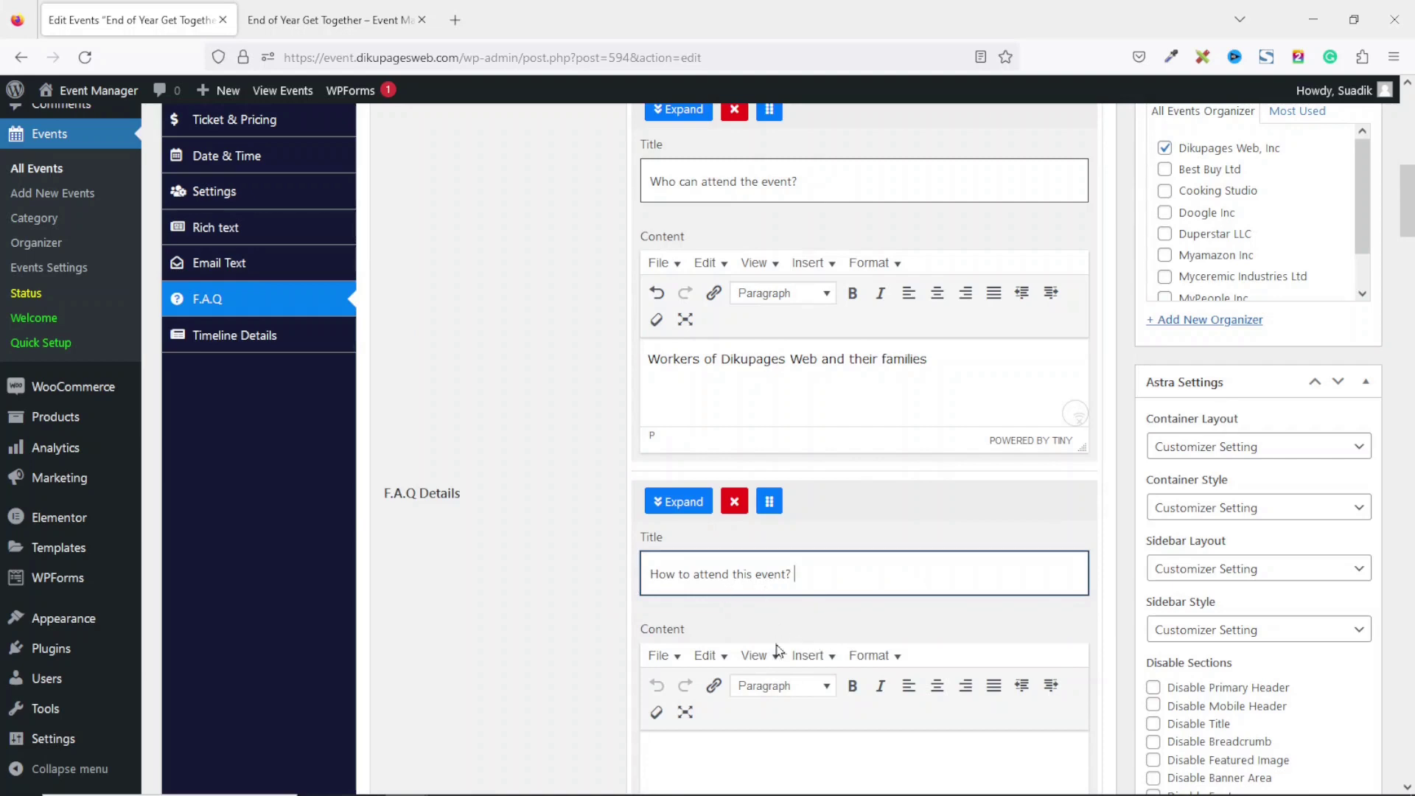
left_click(709, 750)
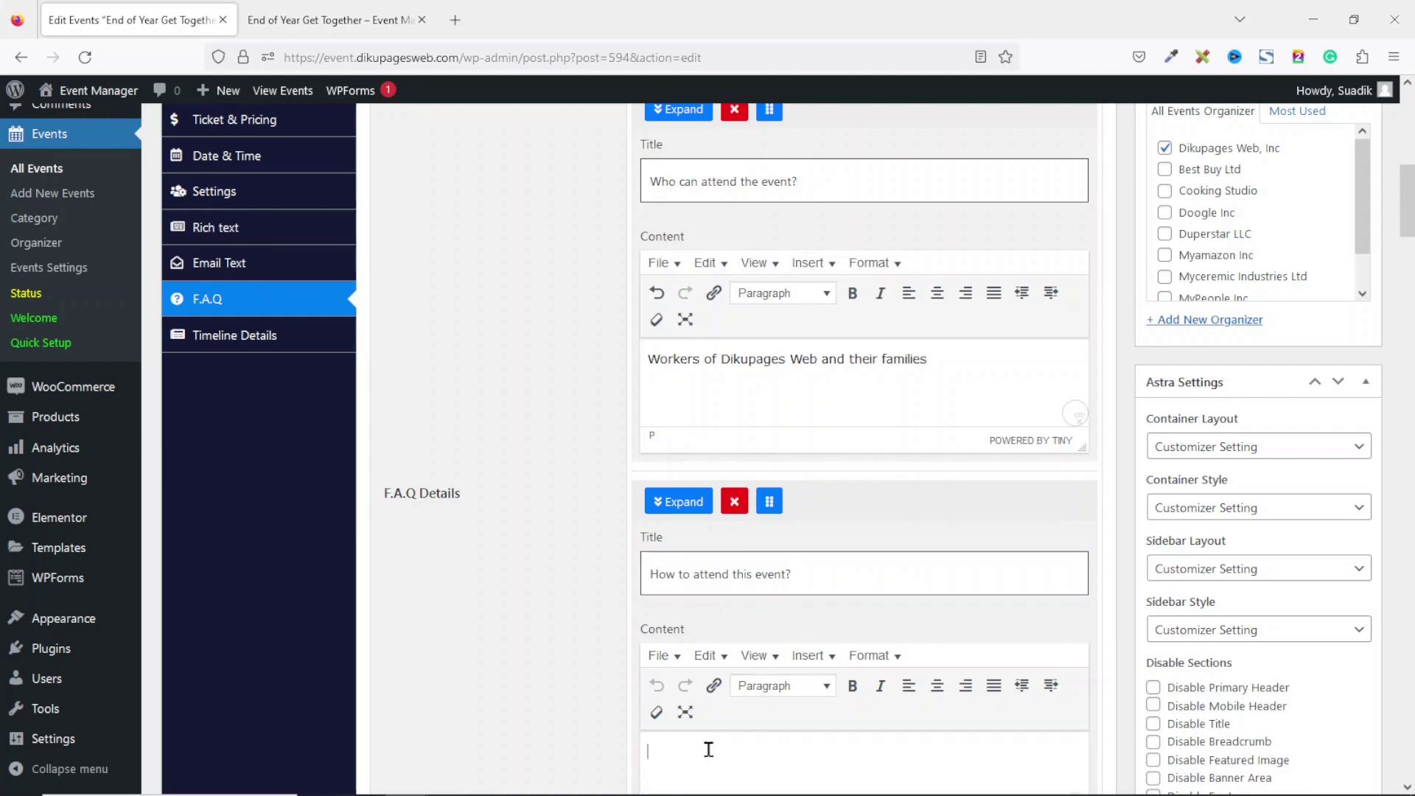
scroll(838, 403, "down", 3)
key("ctrl+v")
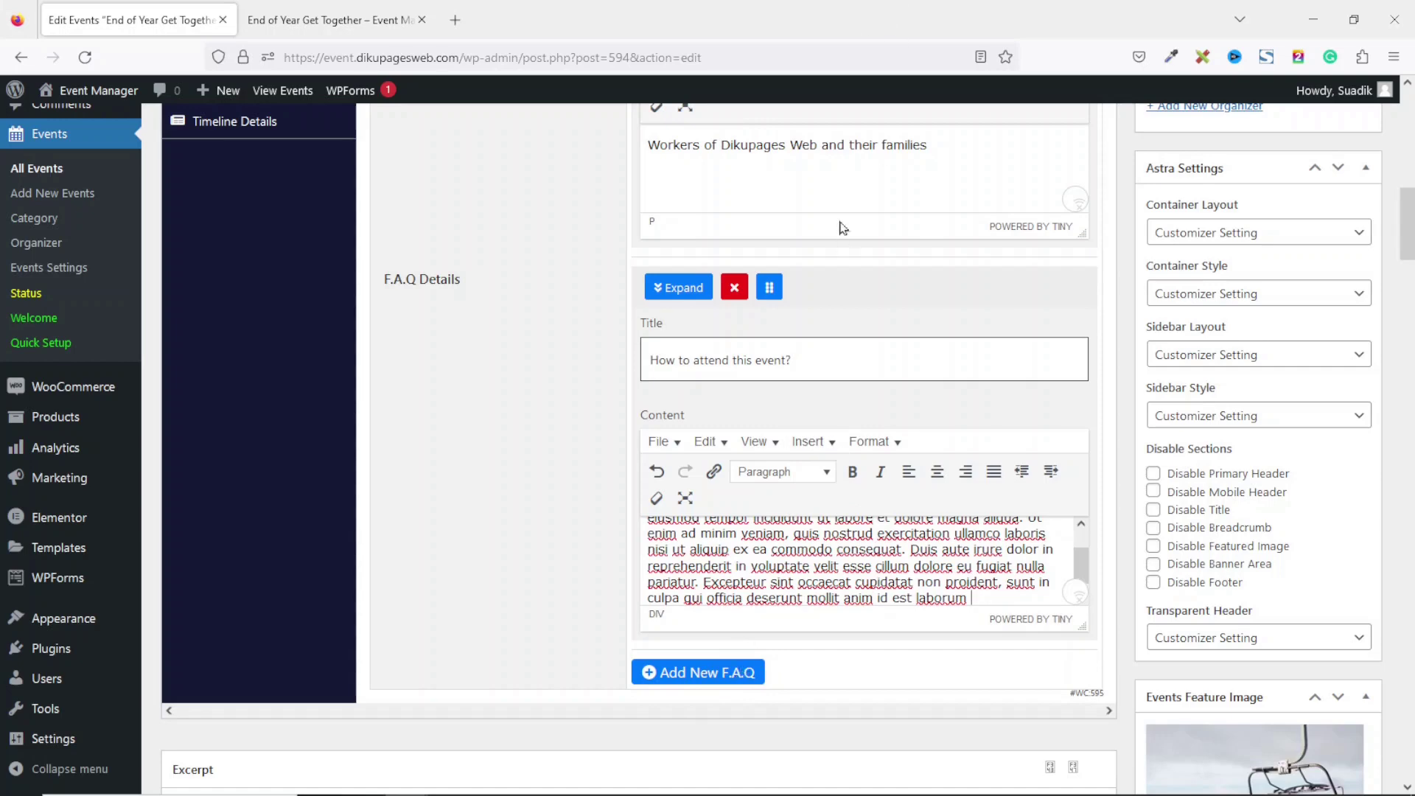
scroll(1408, 221, "up", 6)
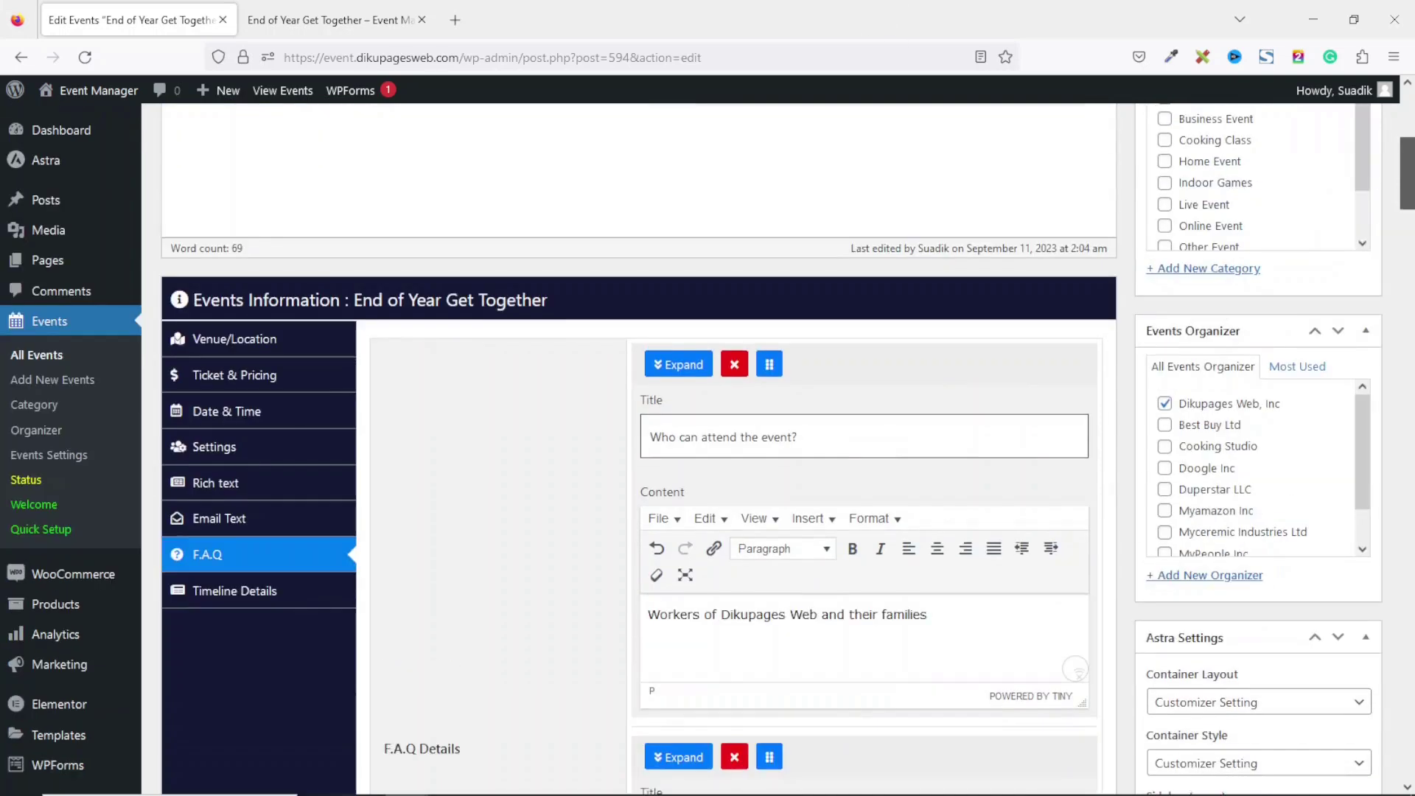
left_click(248, 613)
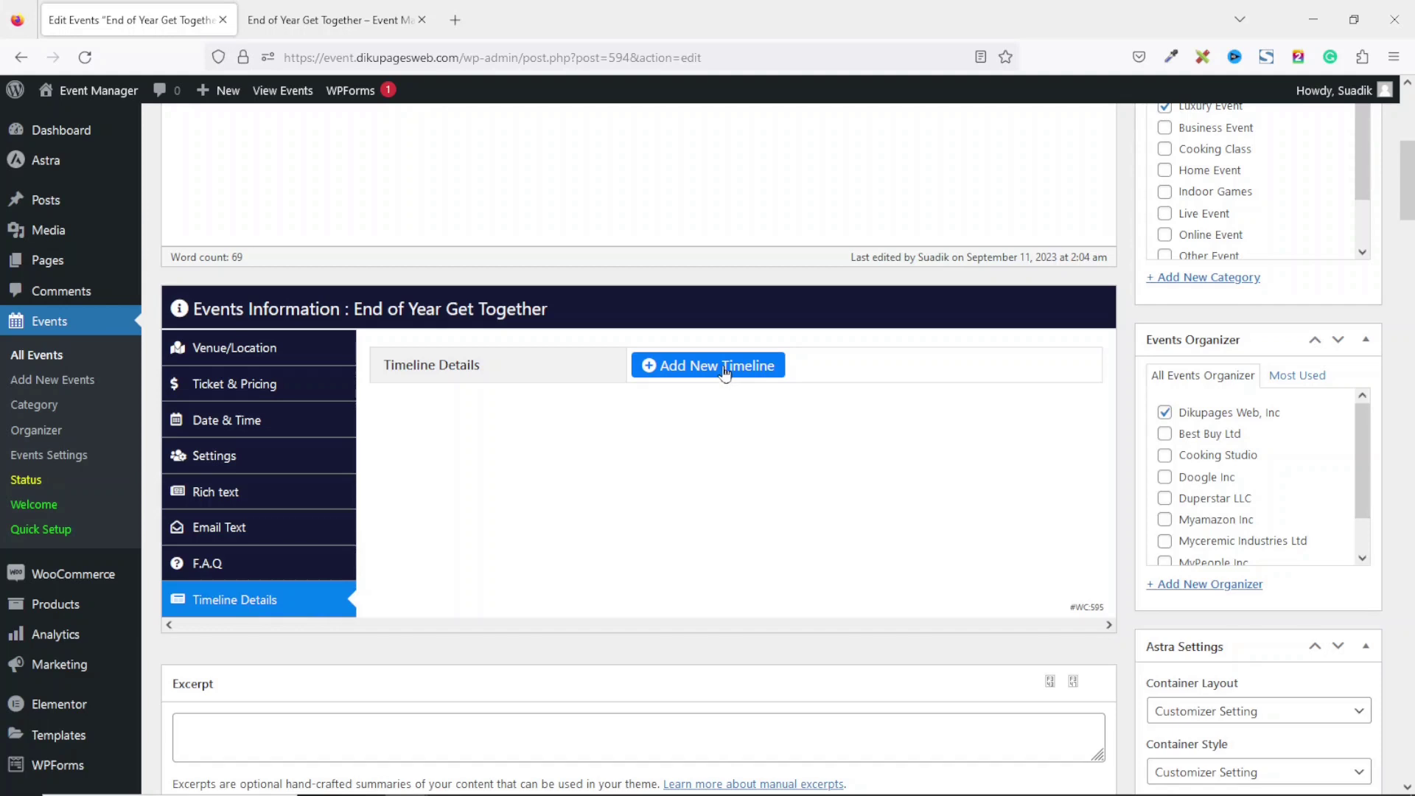
Add timeline entry 'Arrival and Registration' with content 'Arrival and registration time is 7am.'.
left_click(726, 374)
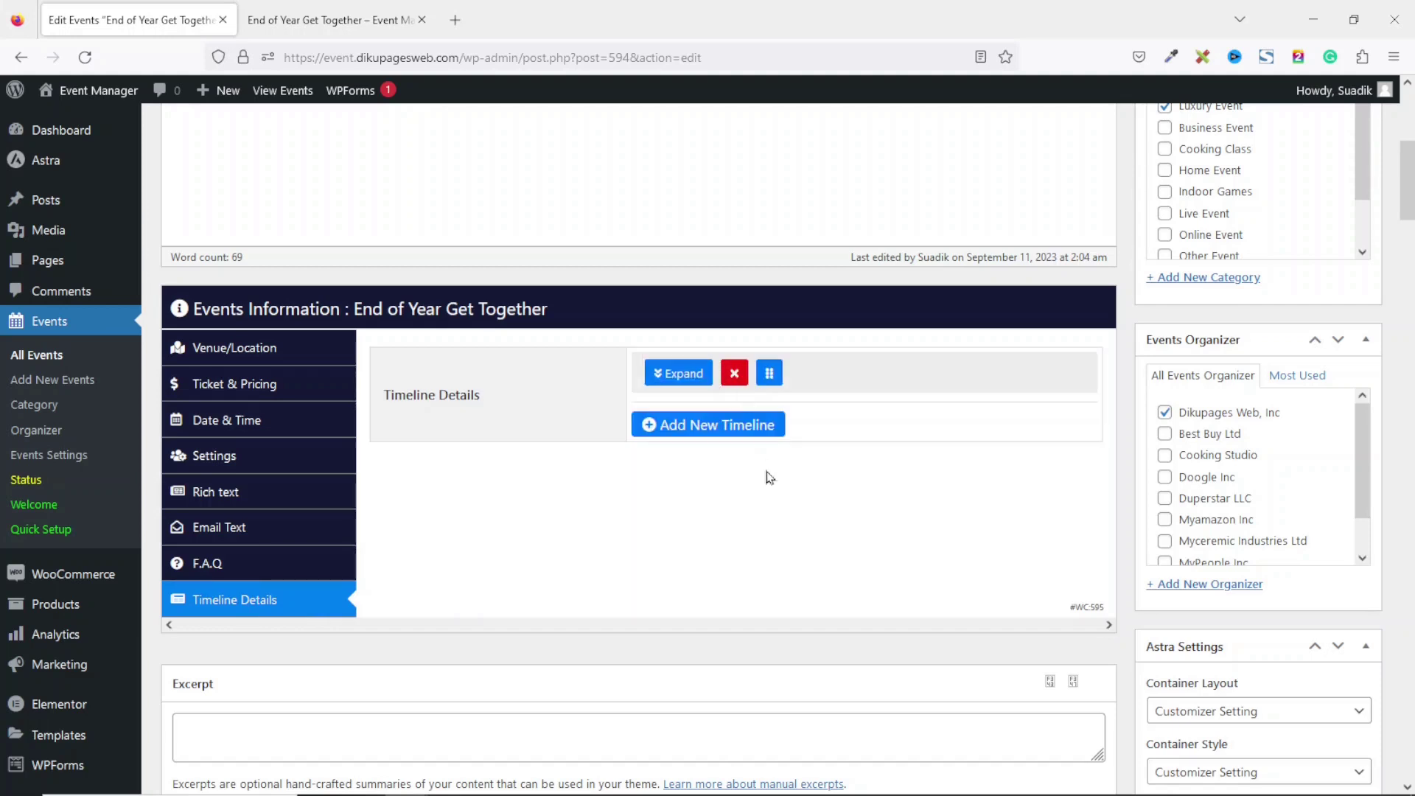
left_click(662, 369)
left_click(730, 449)
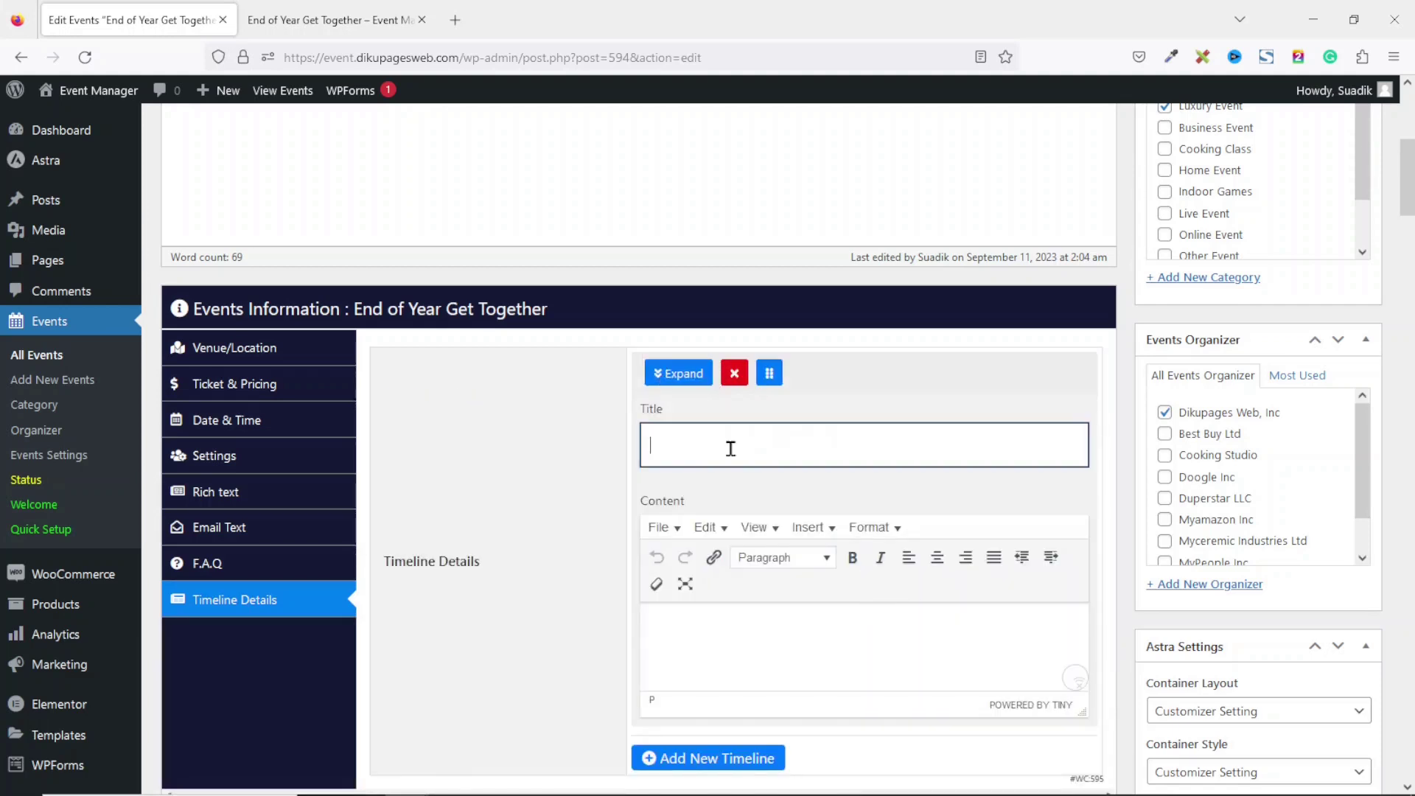
type("Arrival and Registration")
left_click(746, 627)
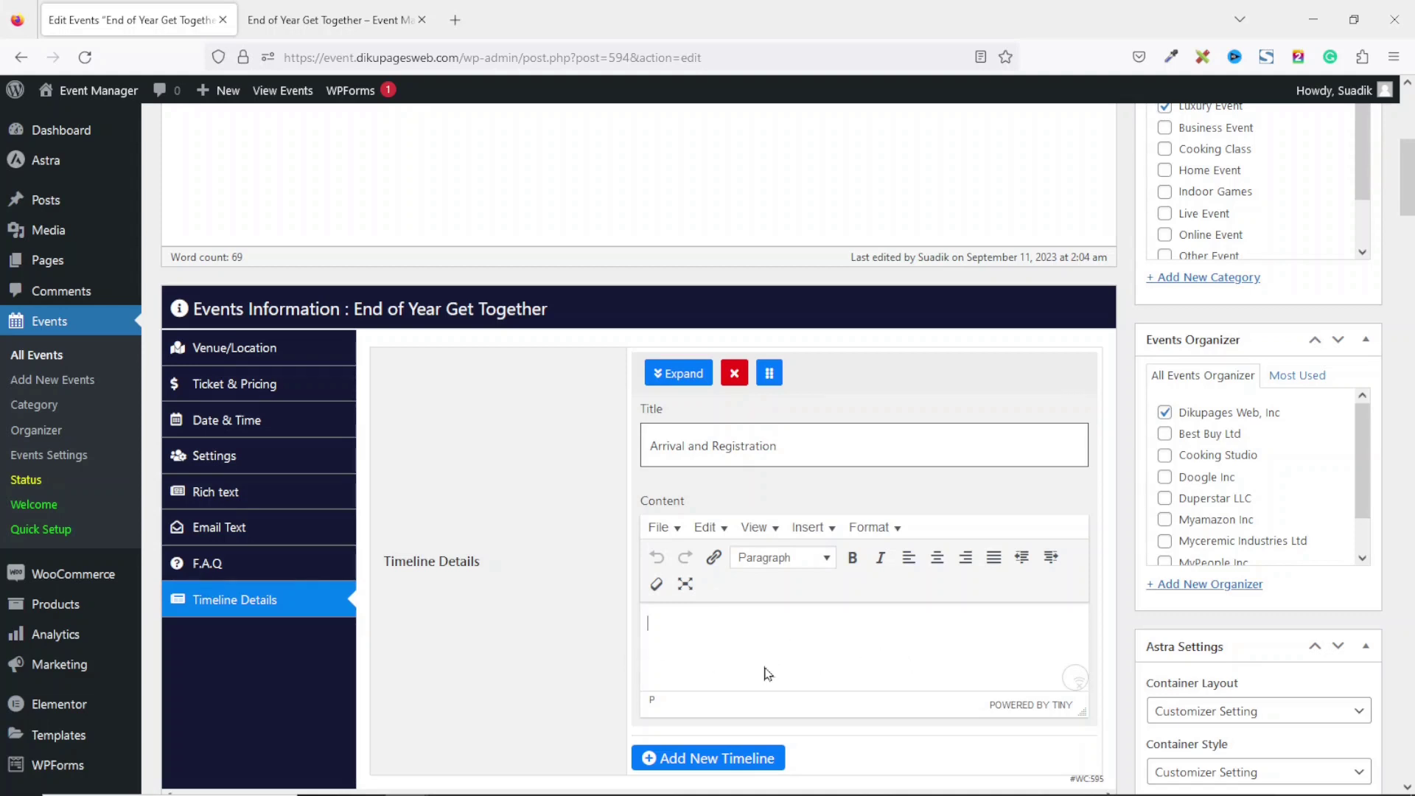
type("Arrival and registration time")
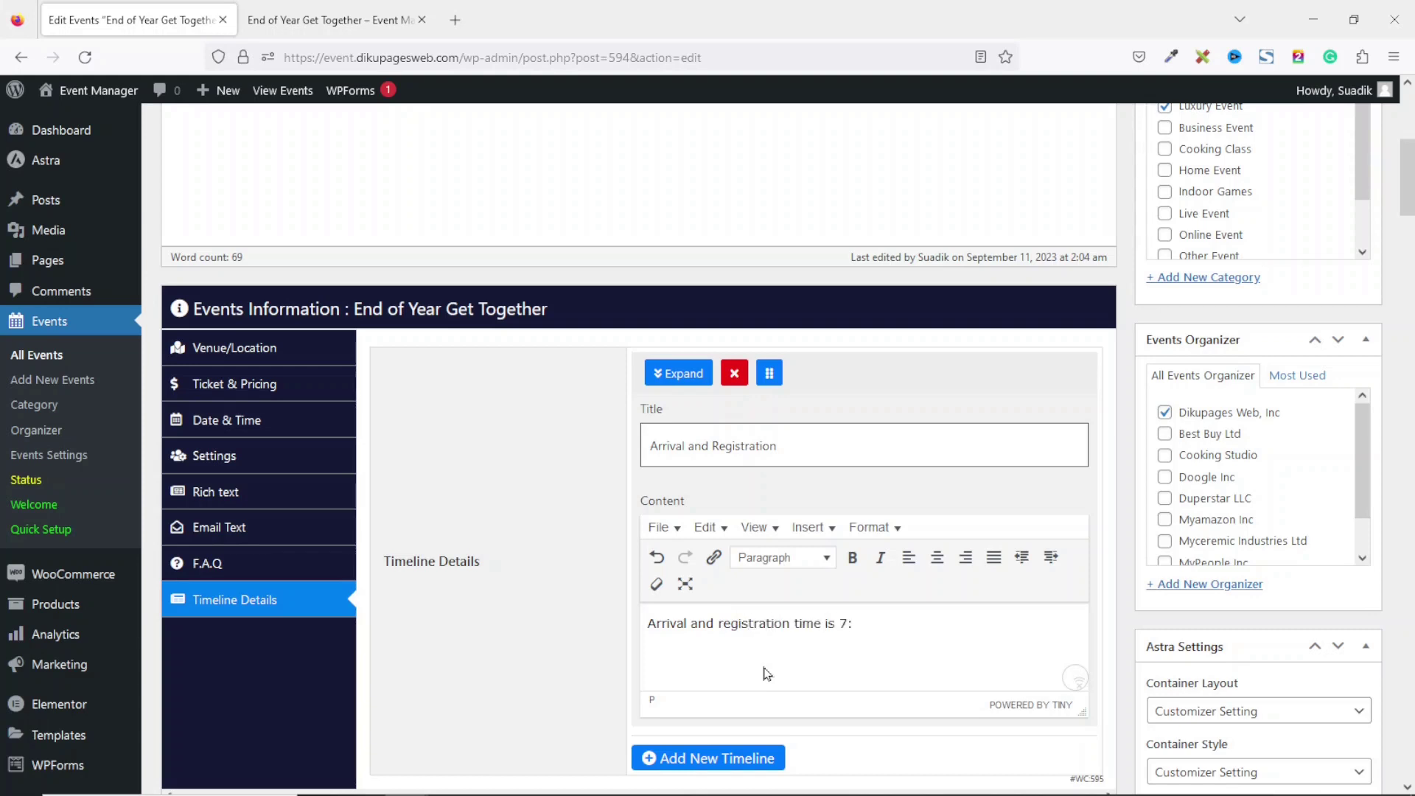
type("is 7am.")
Add a second timeline entry titled 'Opening Prayer'.
left_click(713, 763)
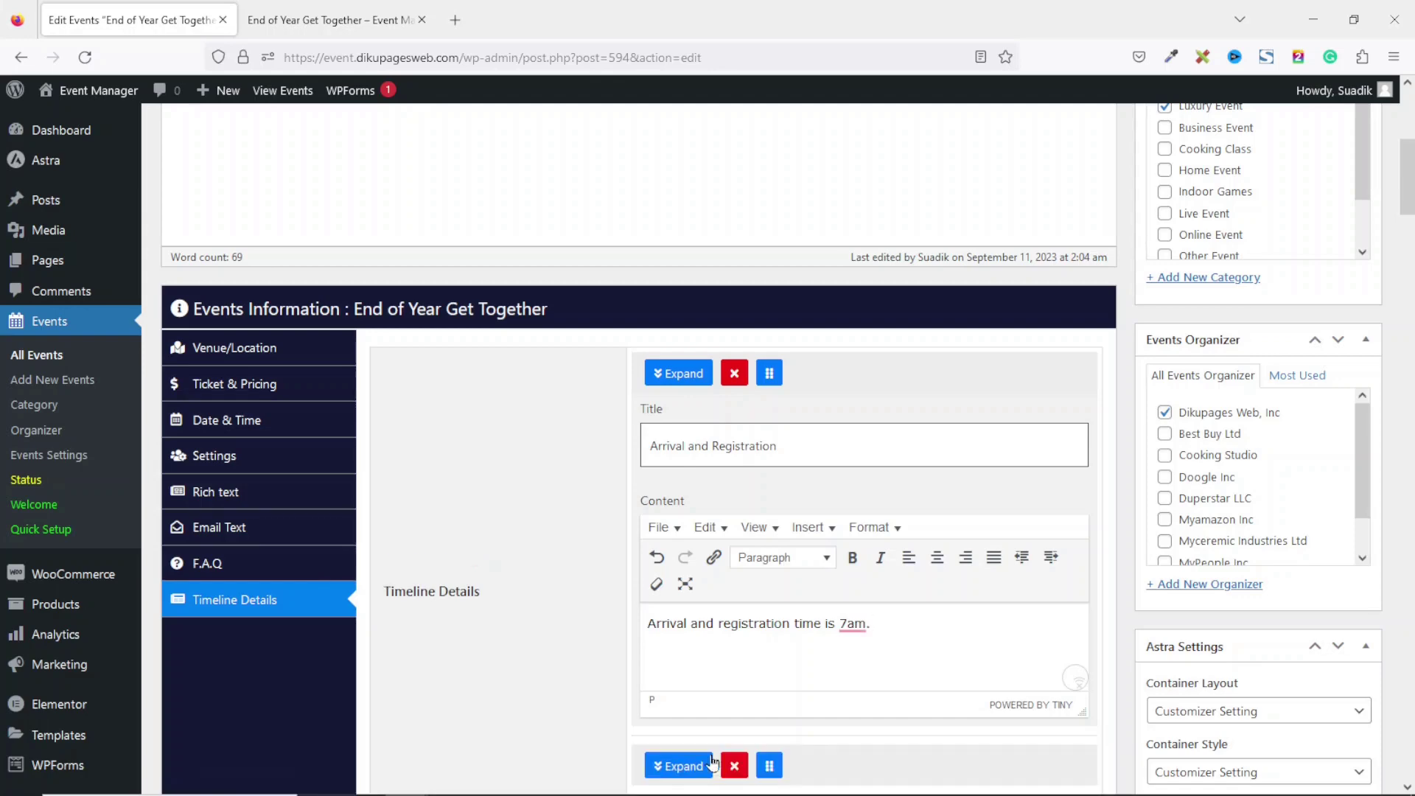
left_click_drag(1409, 187, 1414, 231)
left_click(673, 383)
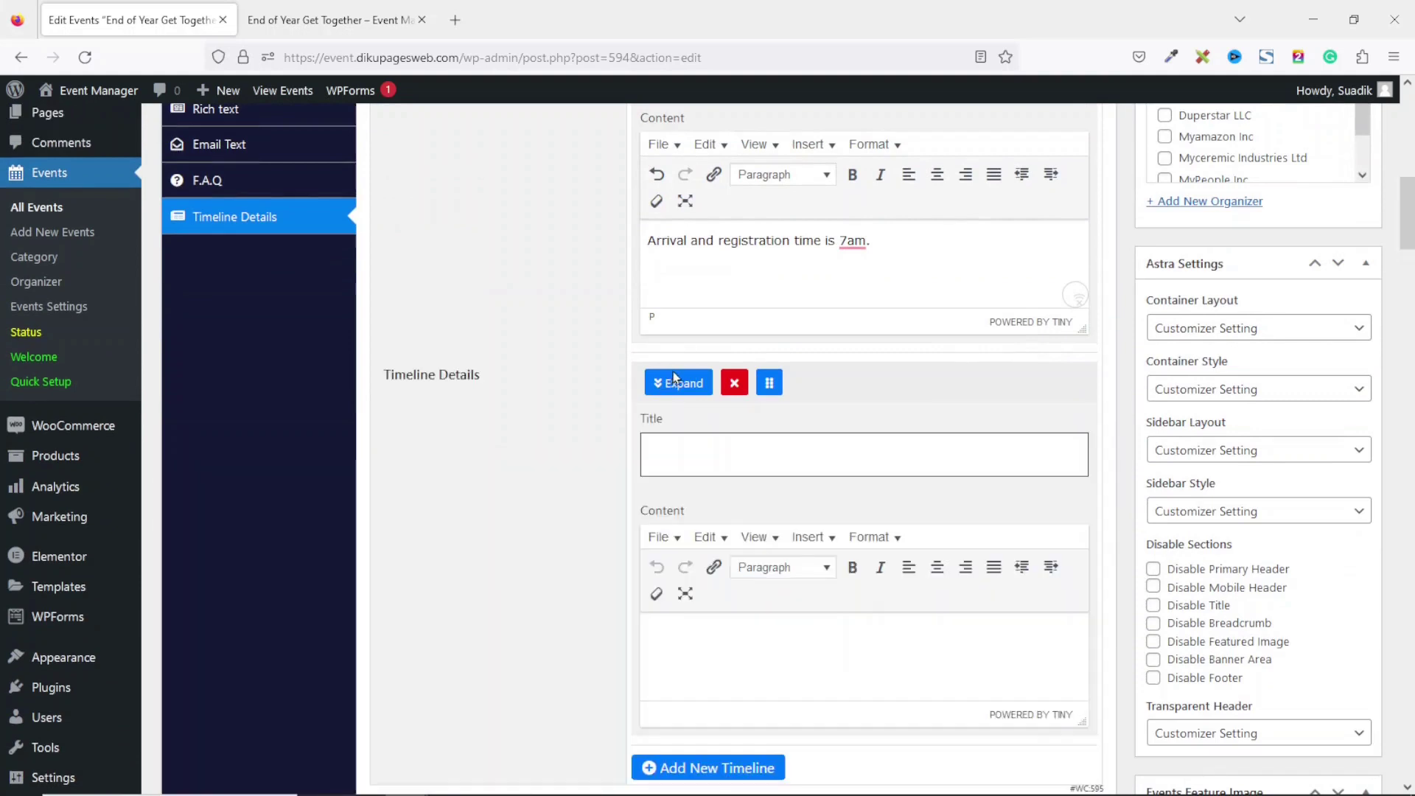
left_click(707, 448)
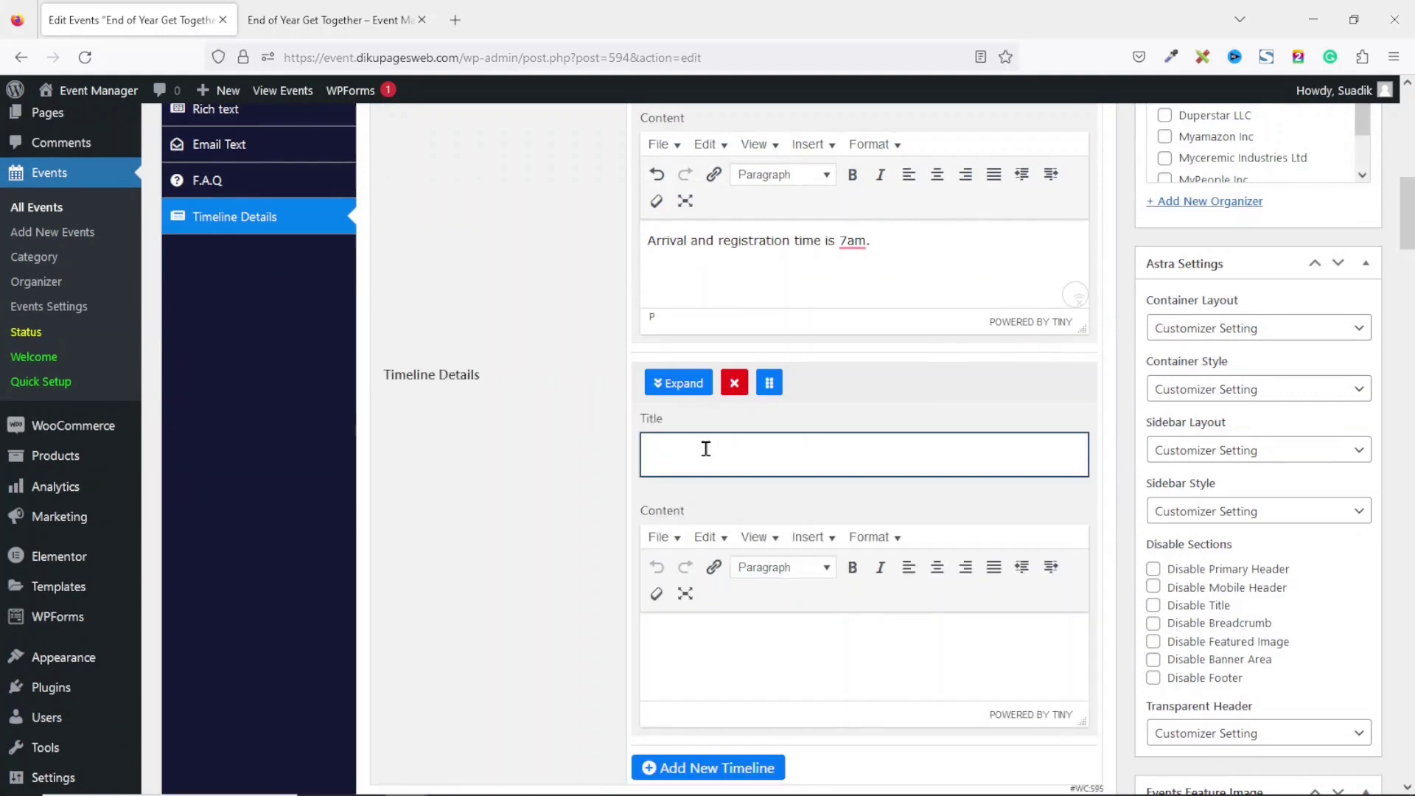
type("Opening Pa")
key("BackSpace")
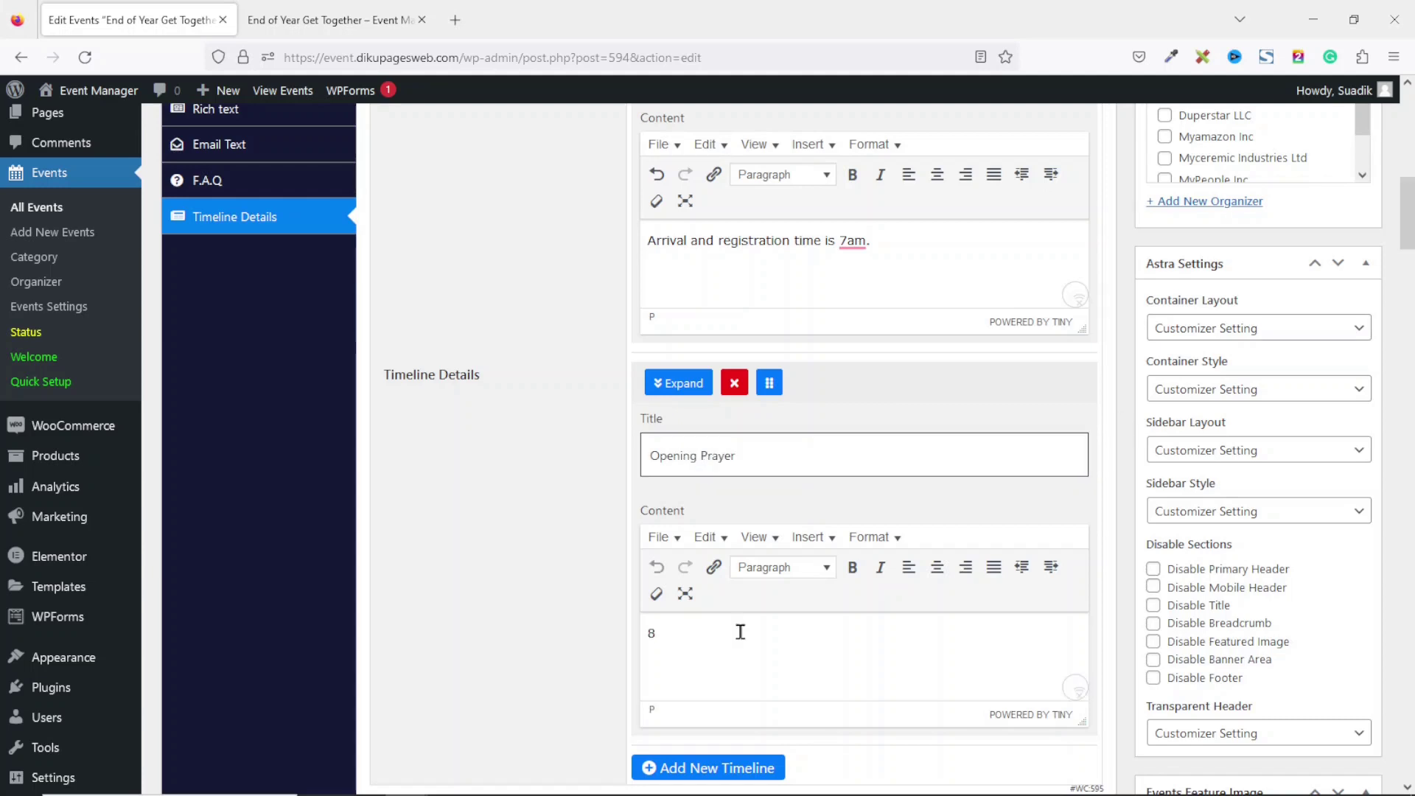
type(":00am")
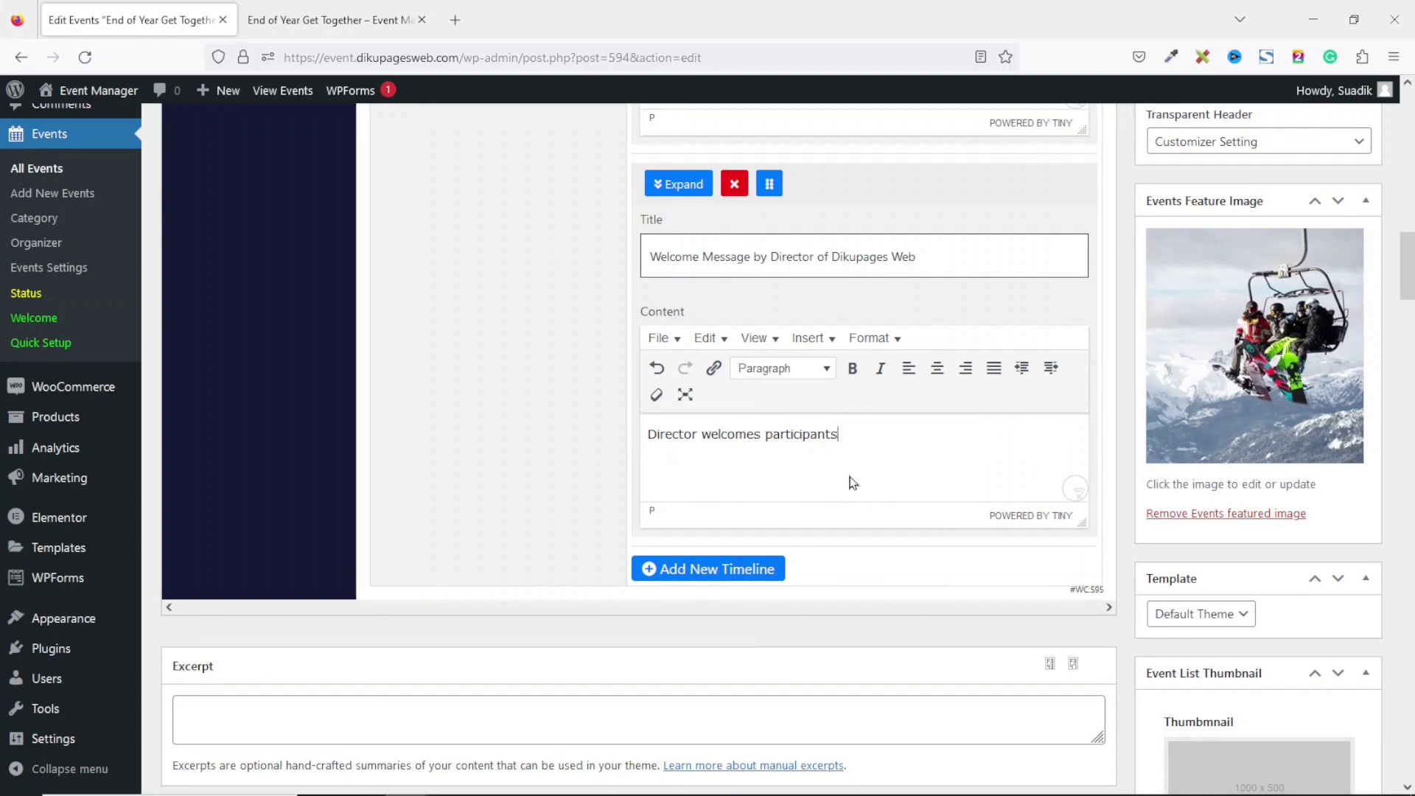
Add timeline entry 'Closing remarks by CEO' with pasted lorem ipsum content.
left_click(701, 585)
left_click(745, 645)
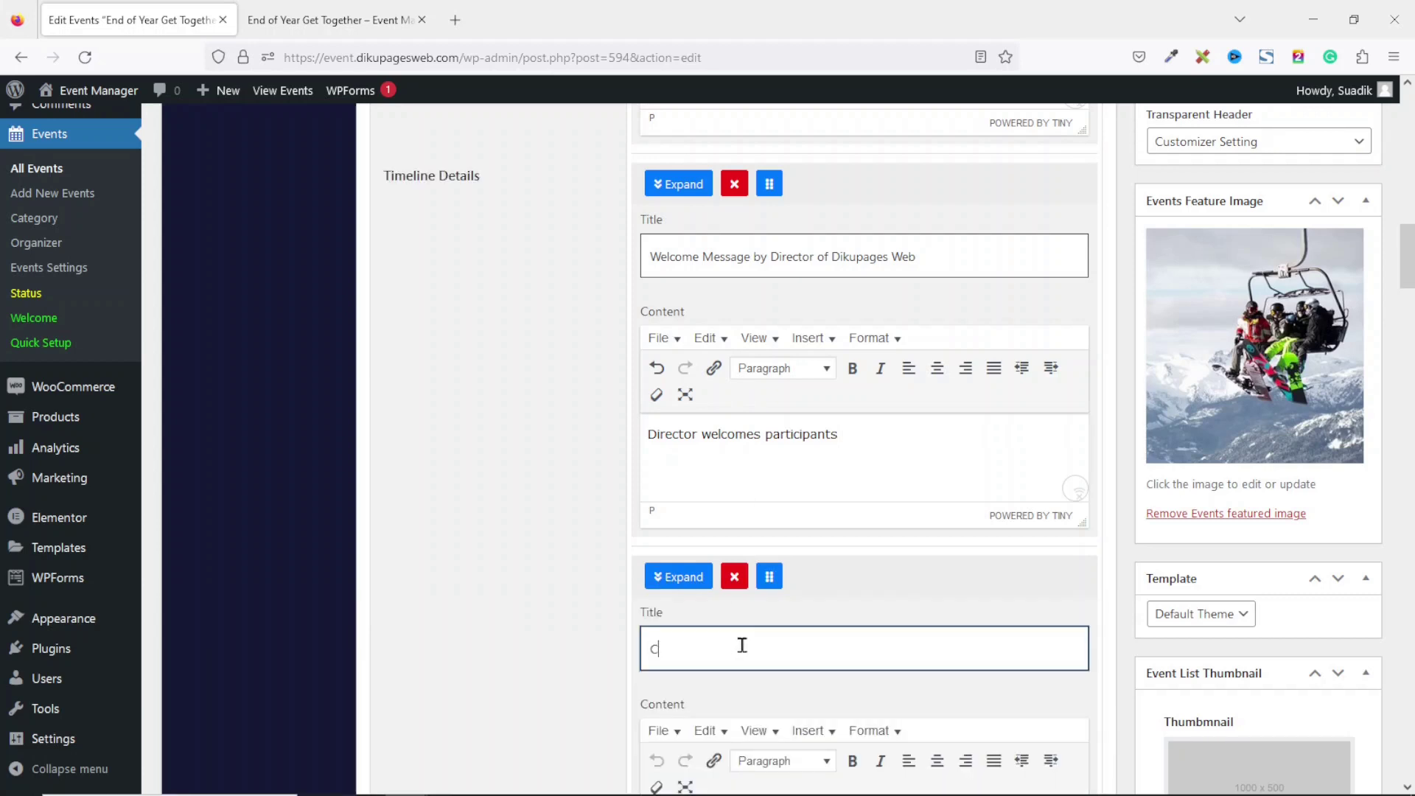
type("Closing remarks by CEO")
left_click_drag(1409, 262, 1410, 295)
left_click(762, 504)
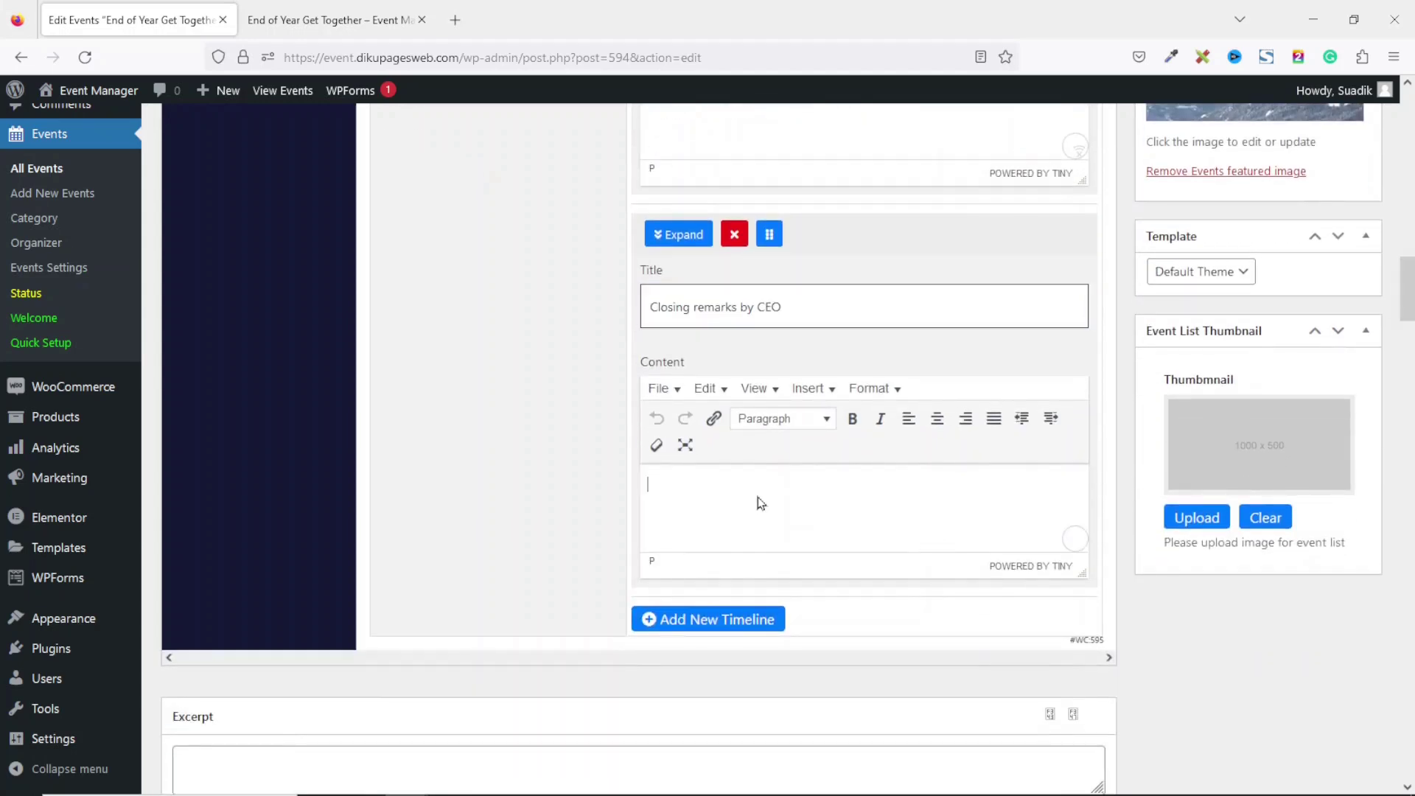
type("Lorem ipsum dolor sit amet, consectetur adipiscing elit, sed do eiusmod tempor incididunt ut labore et dolore magna aliqua. Ut enim ad minim veniam, quis nostrud exercitation ullamco laboris nisi ut aliquip ex ea commodo consequat. Duis aute irure dolor in reprehenderit in voluptate velit esse cillum dolore eu fugiat nulla pariatur. Excepteur sint occaecat cupidatat non proident, sunt in culpa qui officia deserunt mollit anim id est laborum")
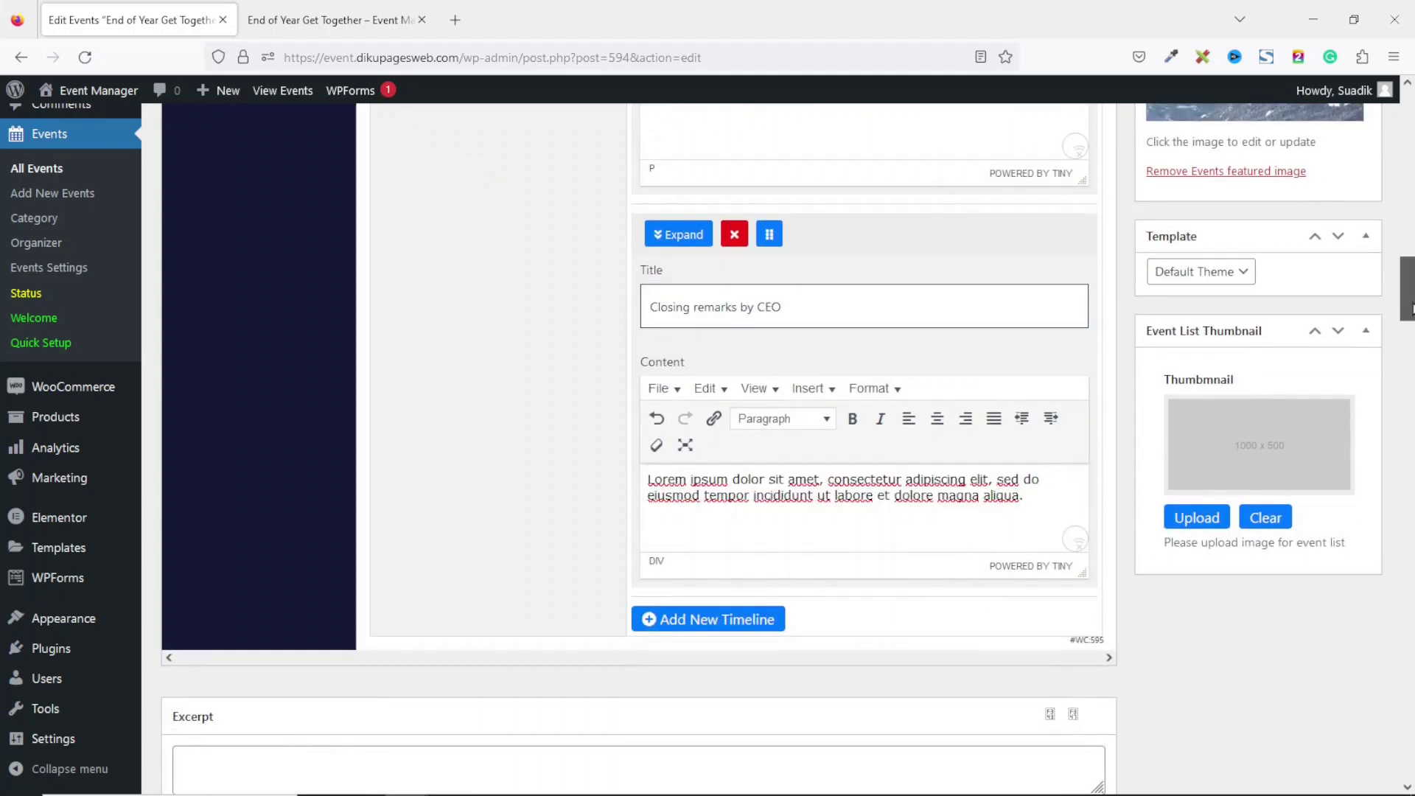
left_click_drag(1409, 307, 1414, 141)
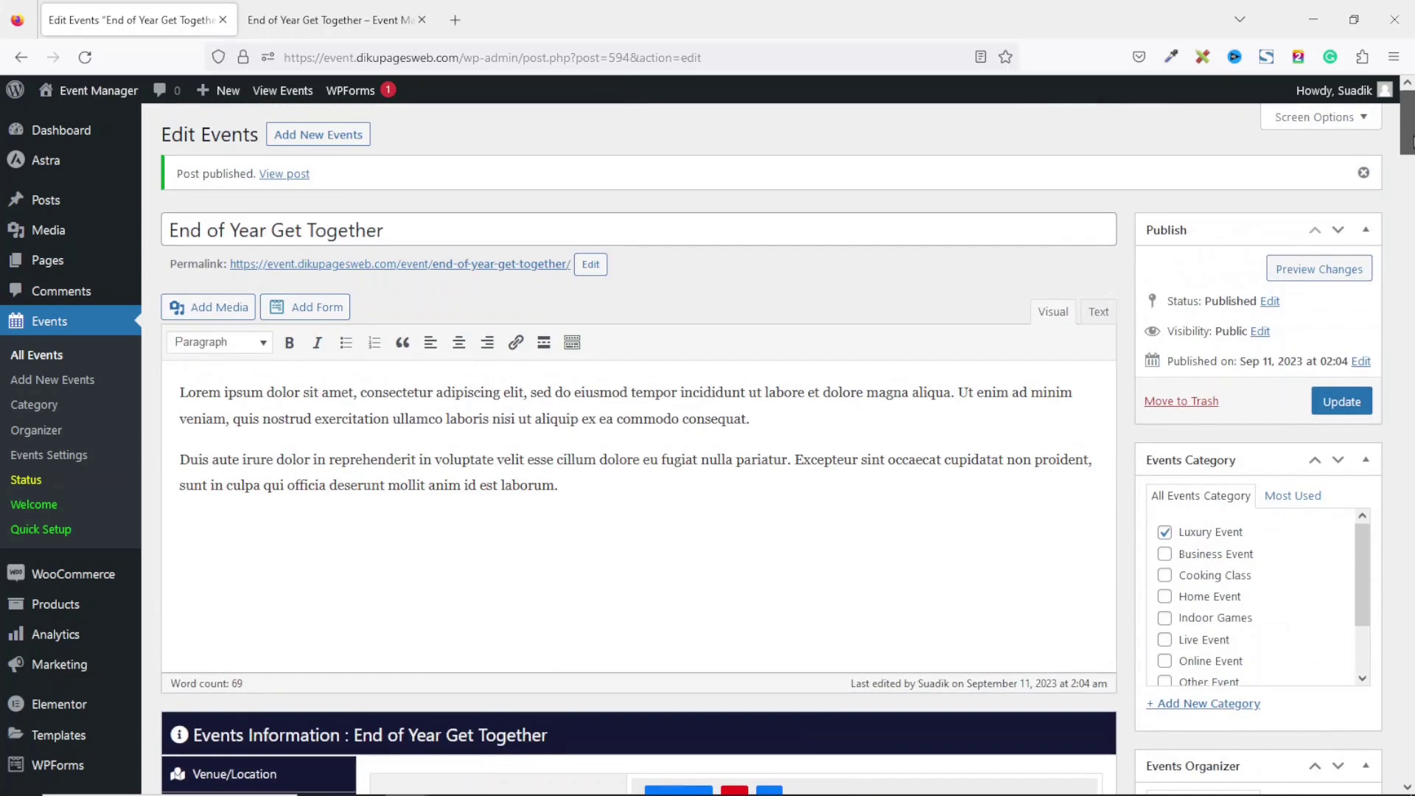
Update the event, then reload the public event page in the other tab.
left_click(1339, 401)
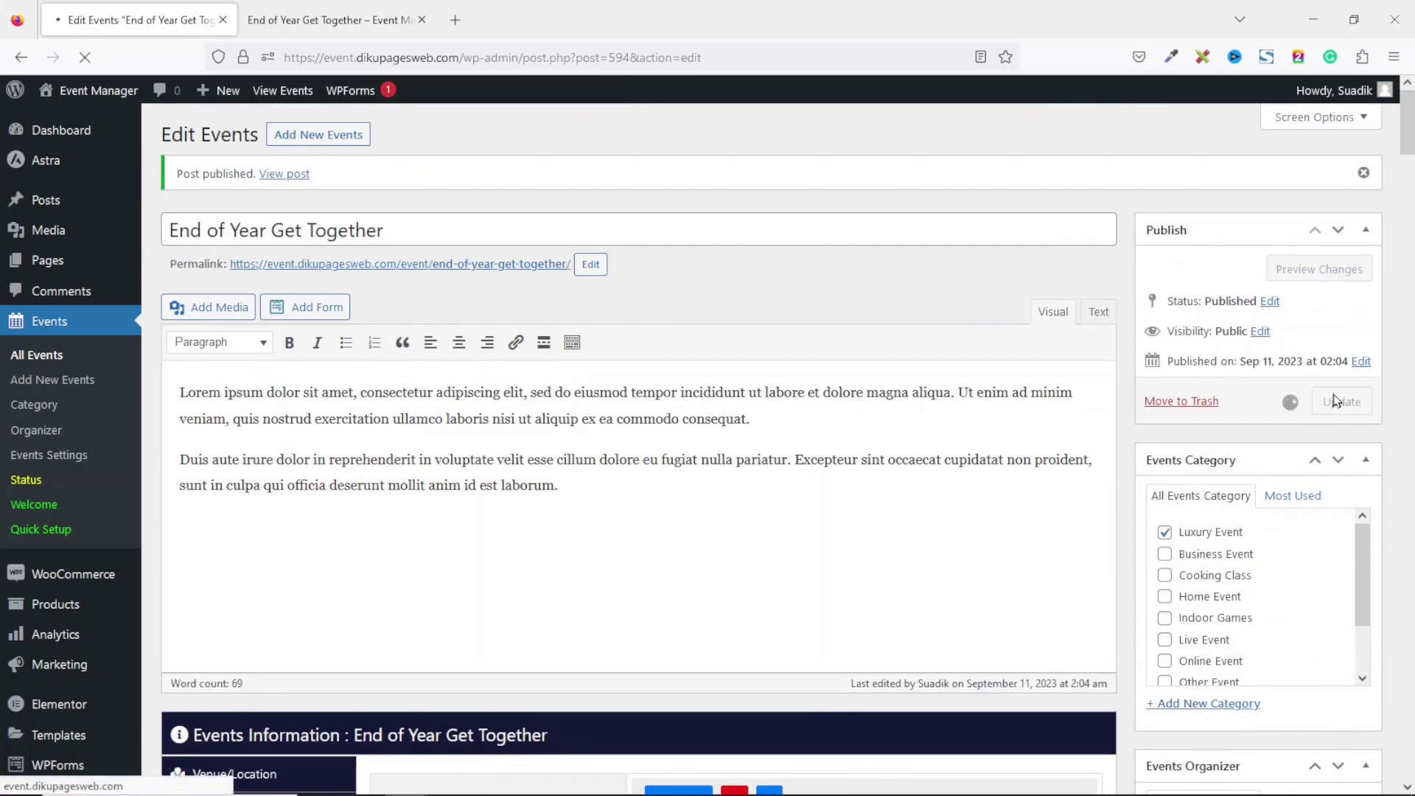
left_click(324, 20)
left_click(85, 57)
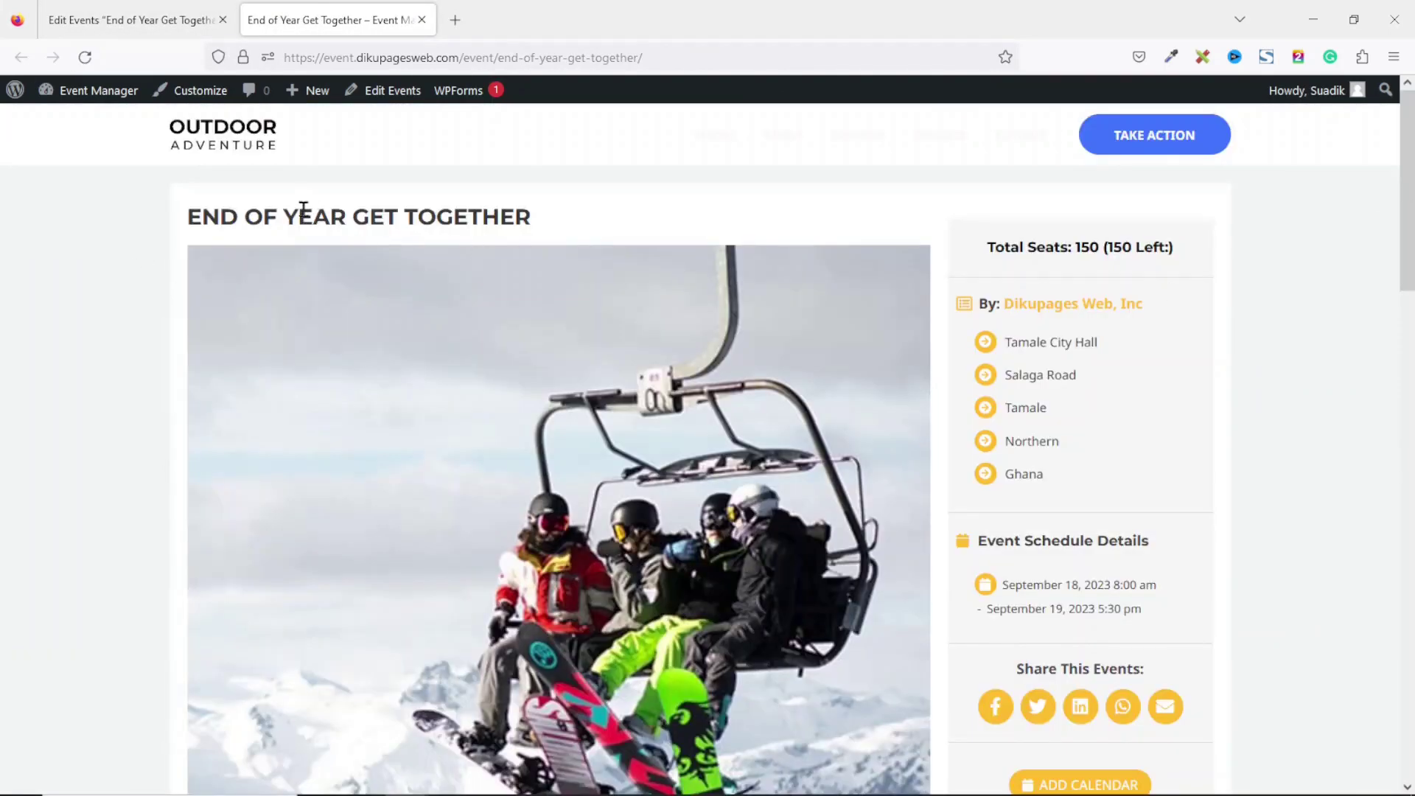
left_click_drag(190, 214, 683, 203)
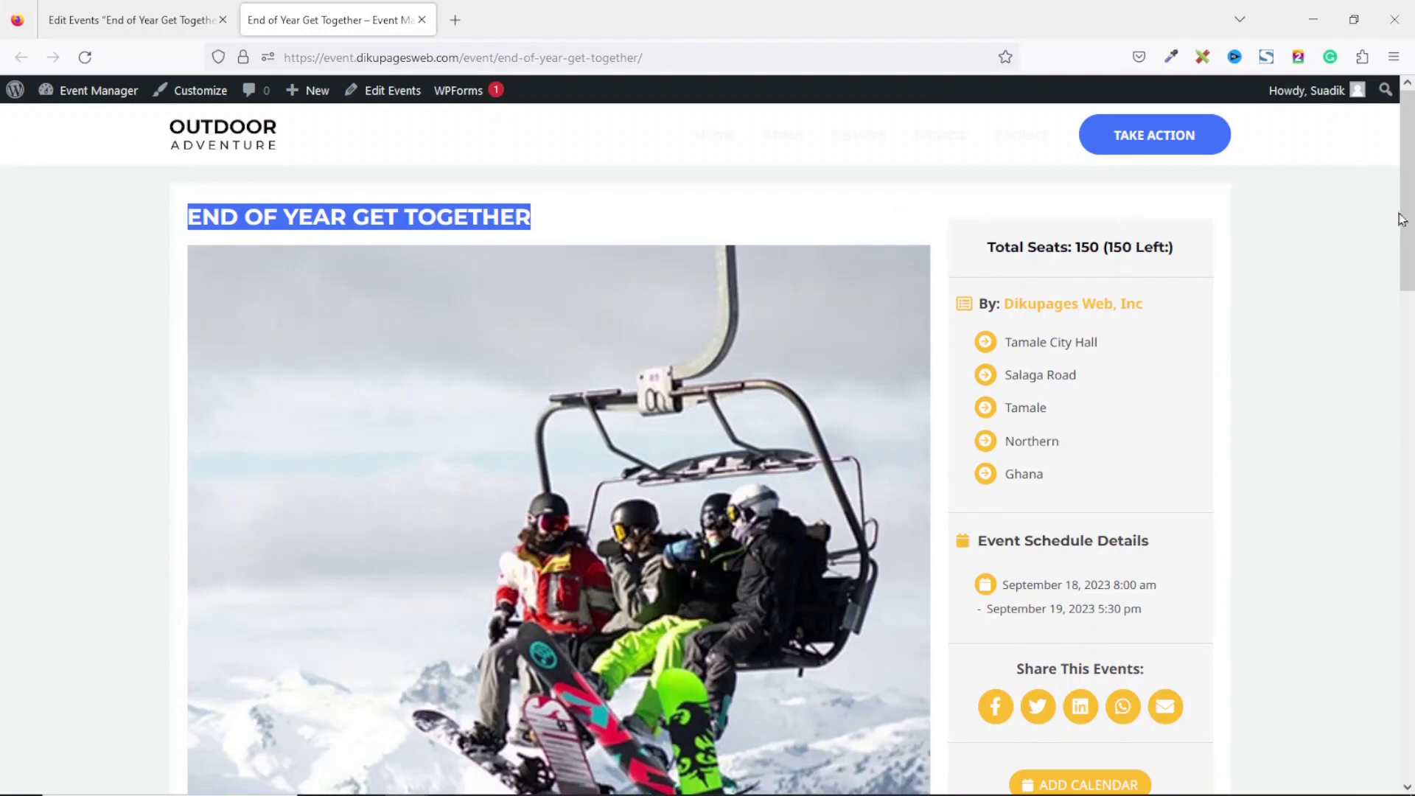
left_click_drag(1409, 214, 1411, 429)
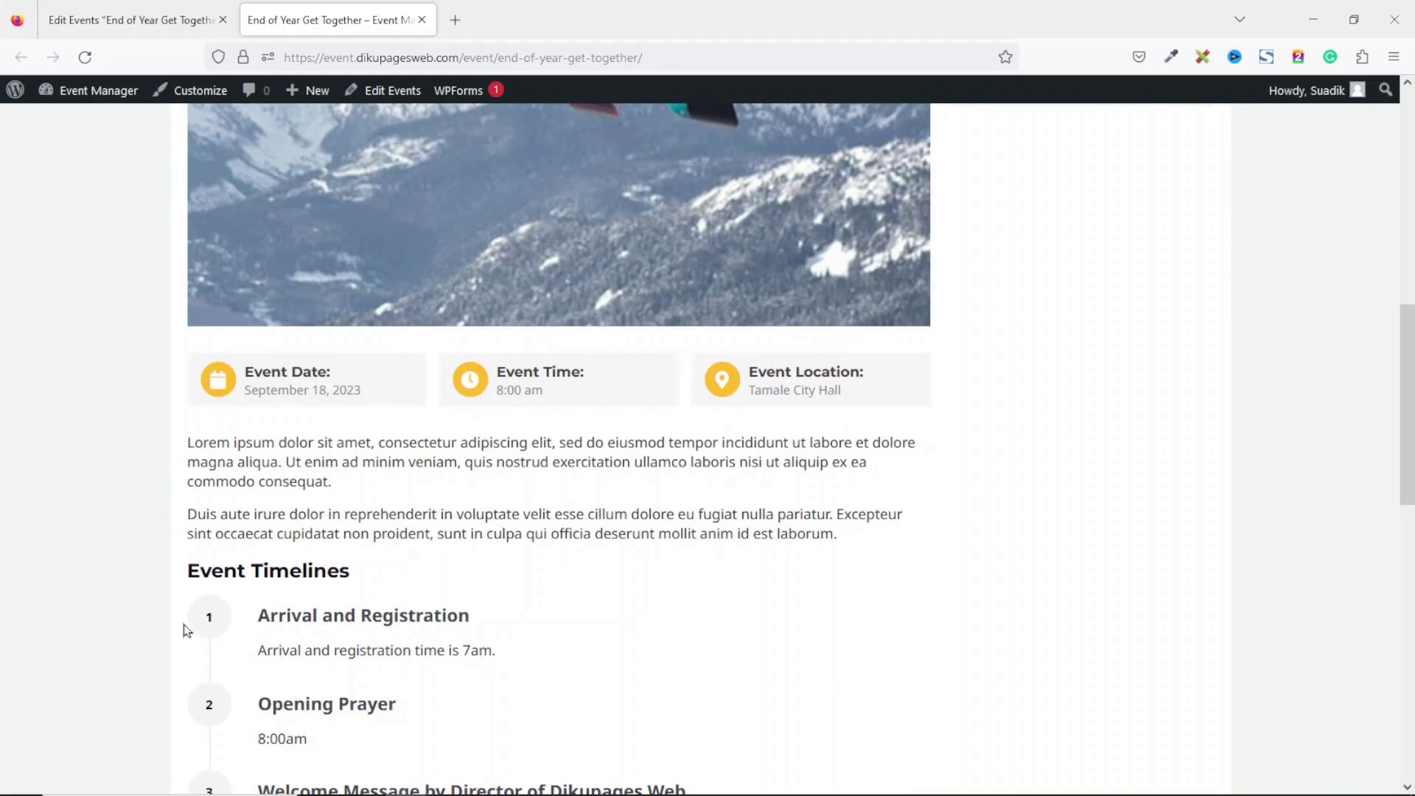
left_click_drag(200, 573, 404, 568)
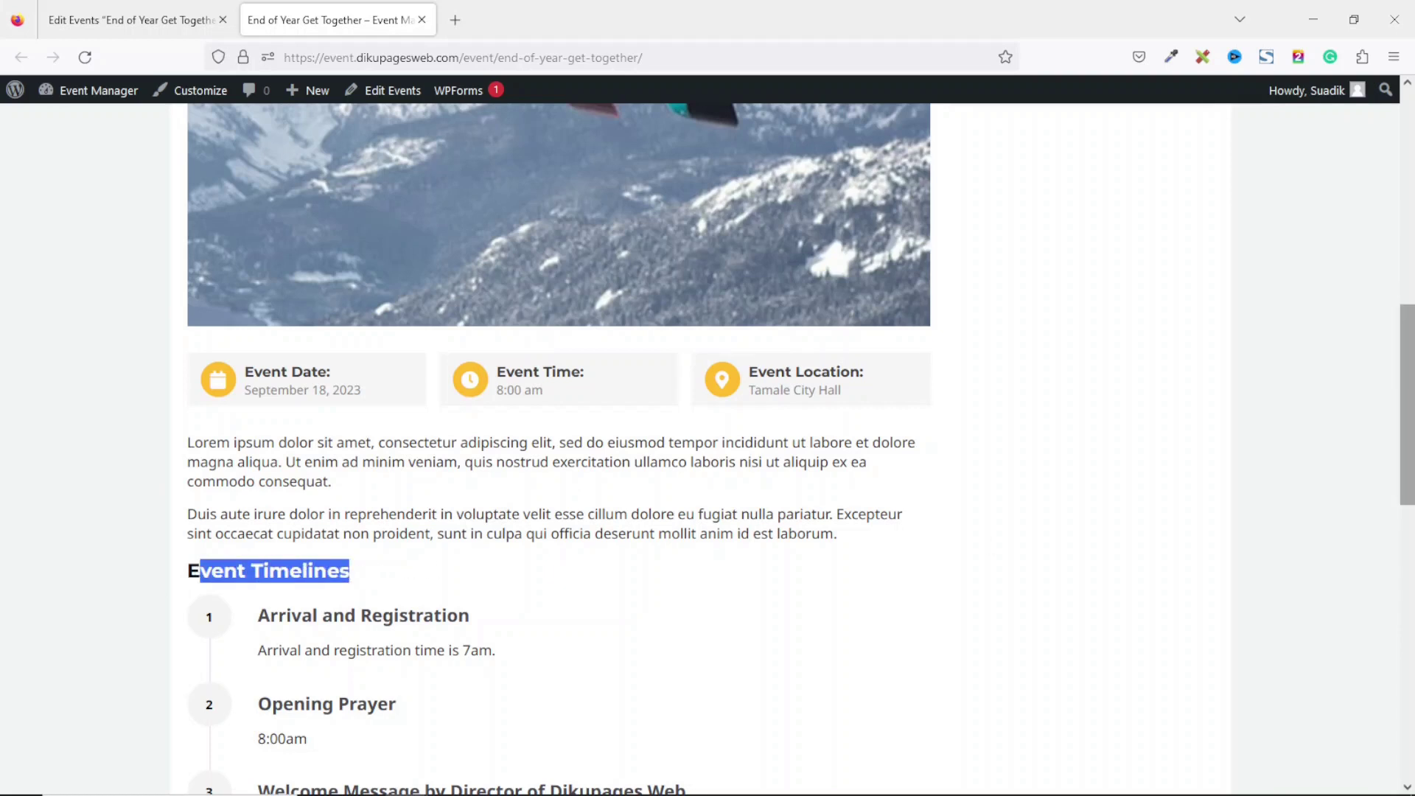
scroll(1390, 378, "down", 3)
scroll(977, 525, "down", 1)
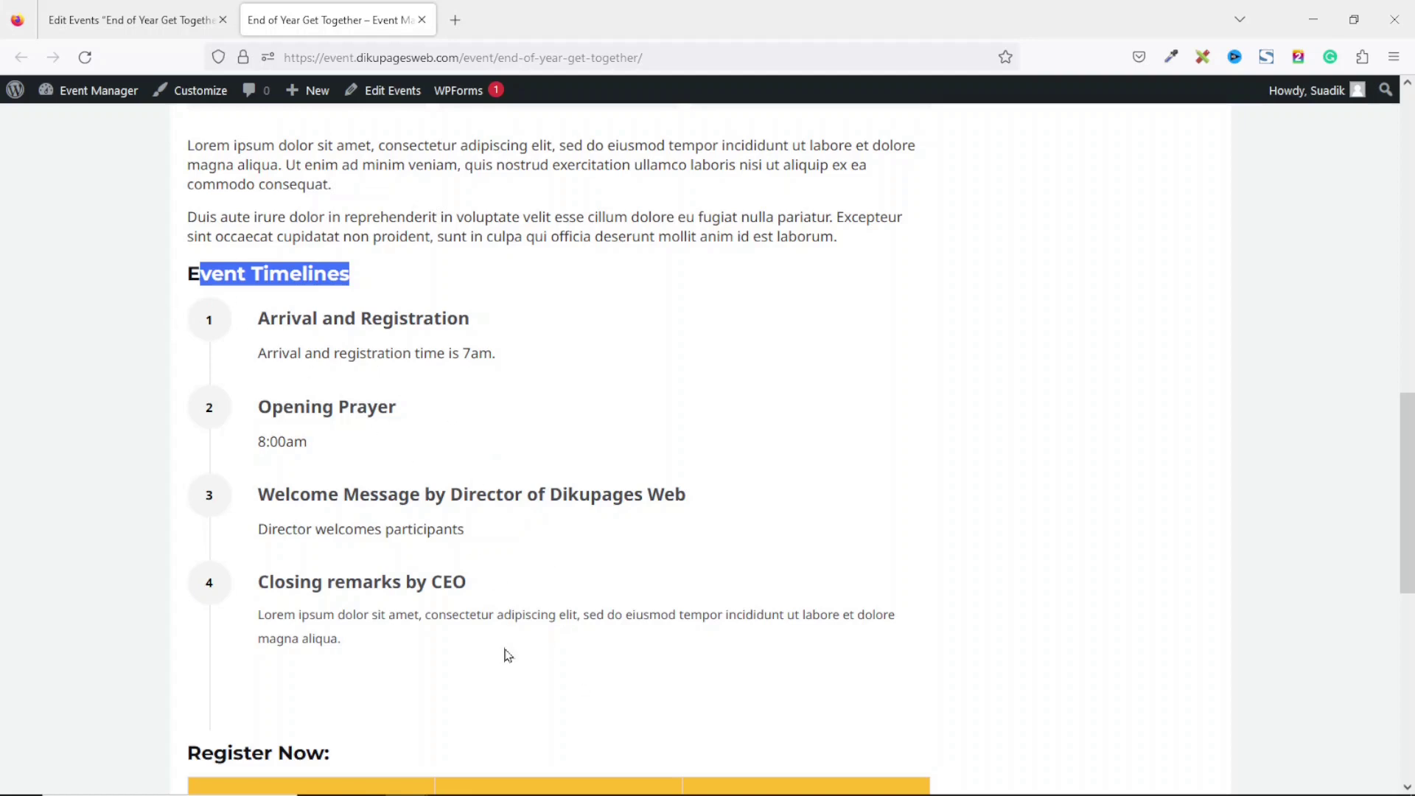
scroll(1407, 443, "down", 6)
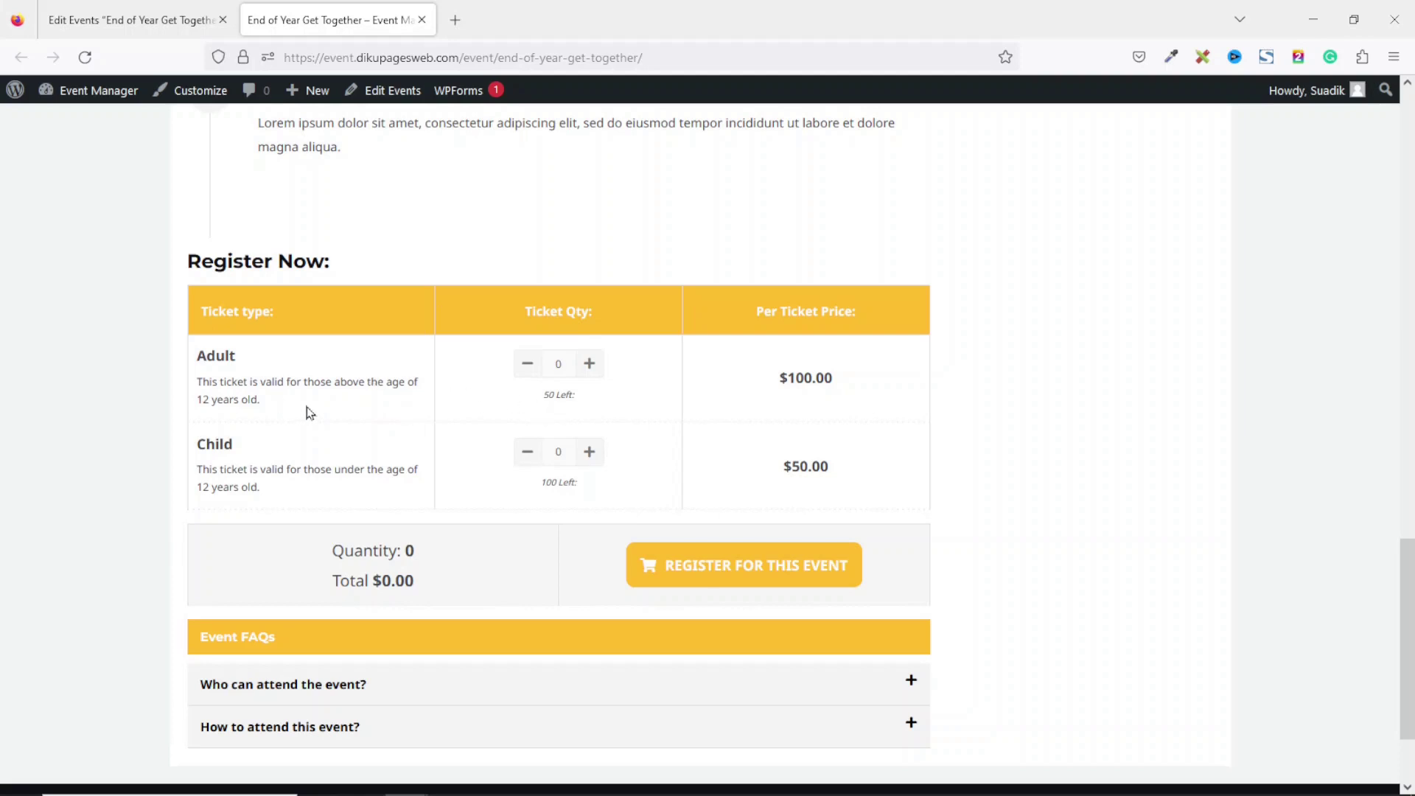
Choose 2 Adult tickets and 1 Child ticket, bringing the total to $250.00.
left_click(590, 365)
left_click(591, 364)
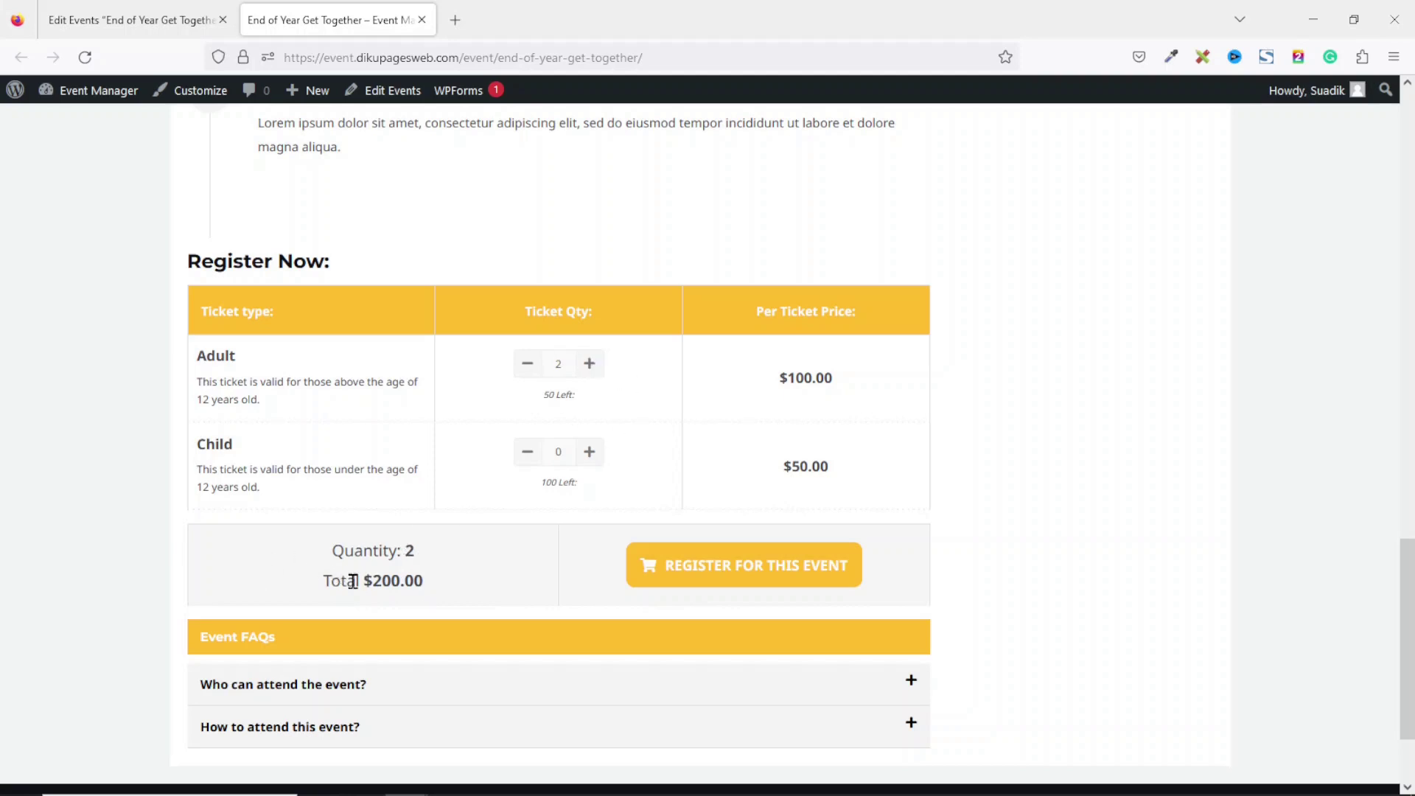
left_click_drag(365, 582, 432, 590)
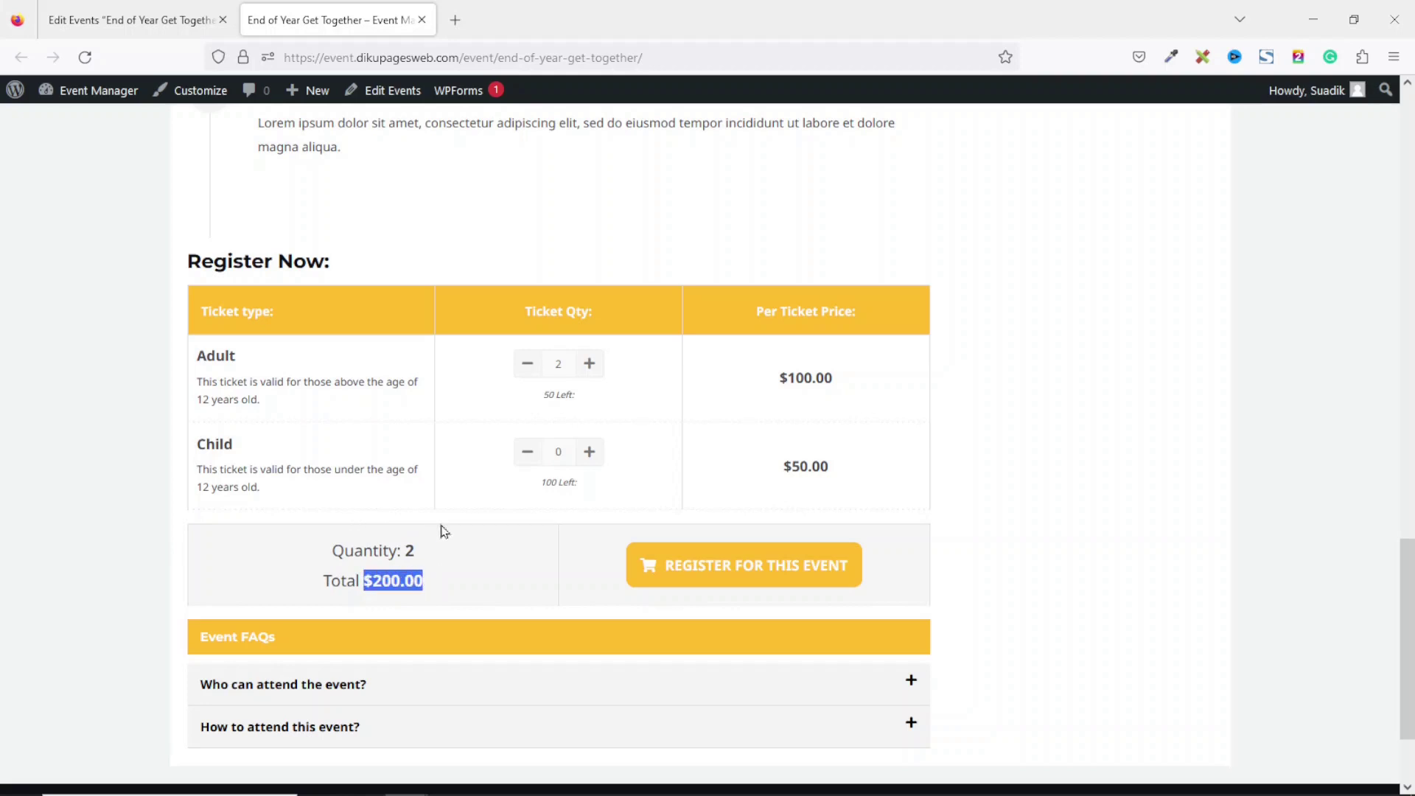
left_click(869, 387)
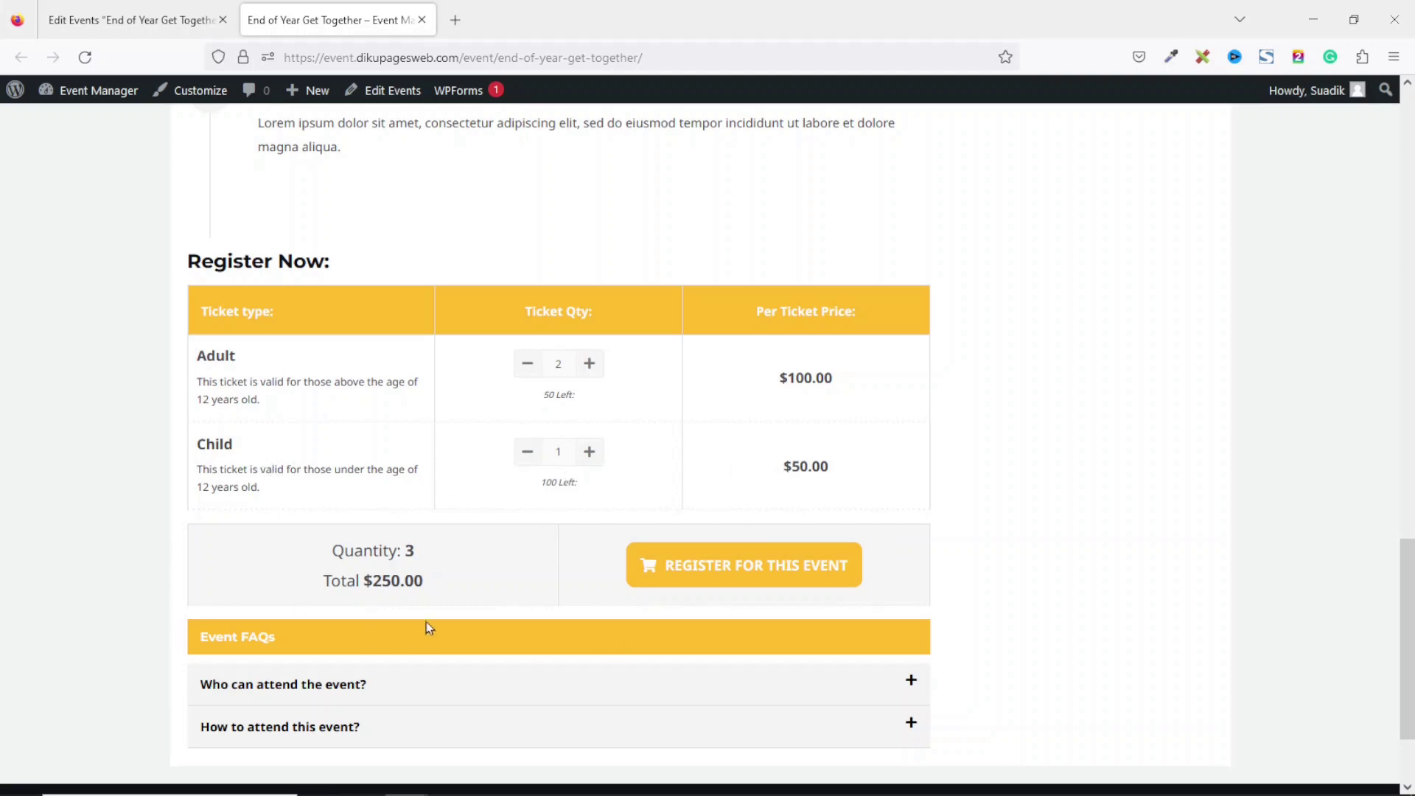
left_click_drag(360, 582, 433, 601)
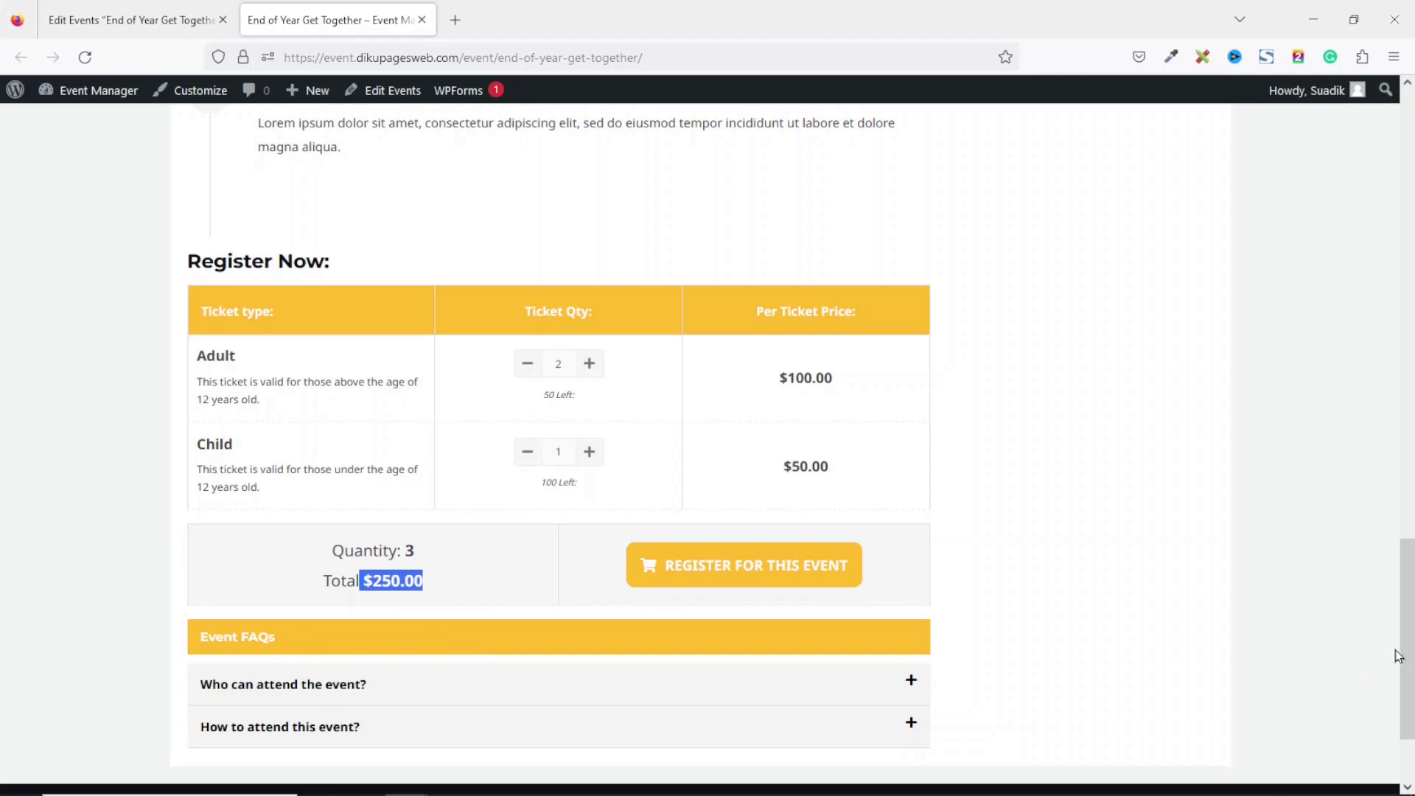
Read both FAQ answers, then register the selected tickets for the event.
scroll(1393, 651, "down", 2)
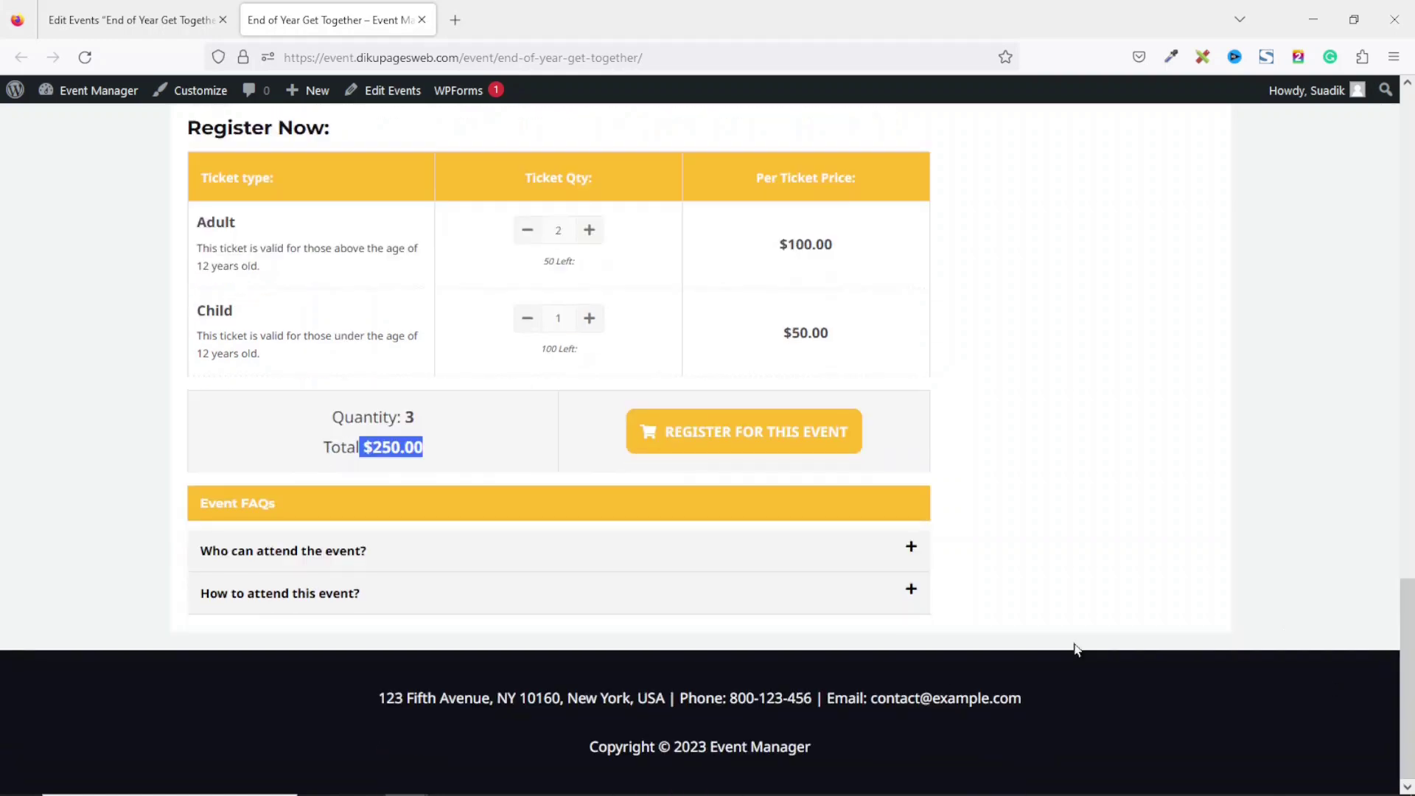
left_click(357, 551)
left_click_drag(215, 589, 498, 603)
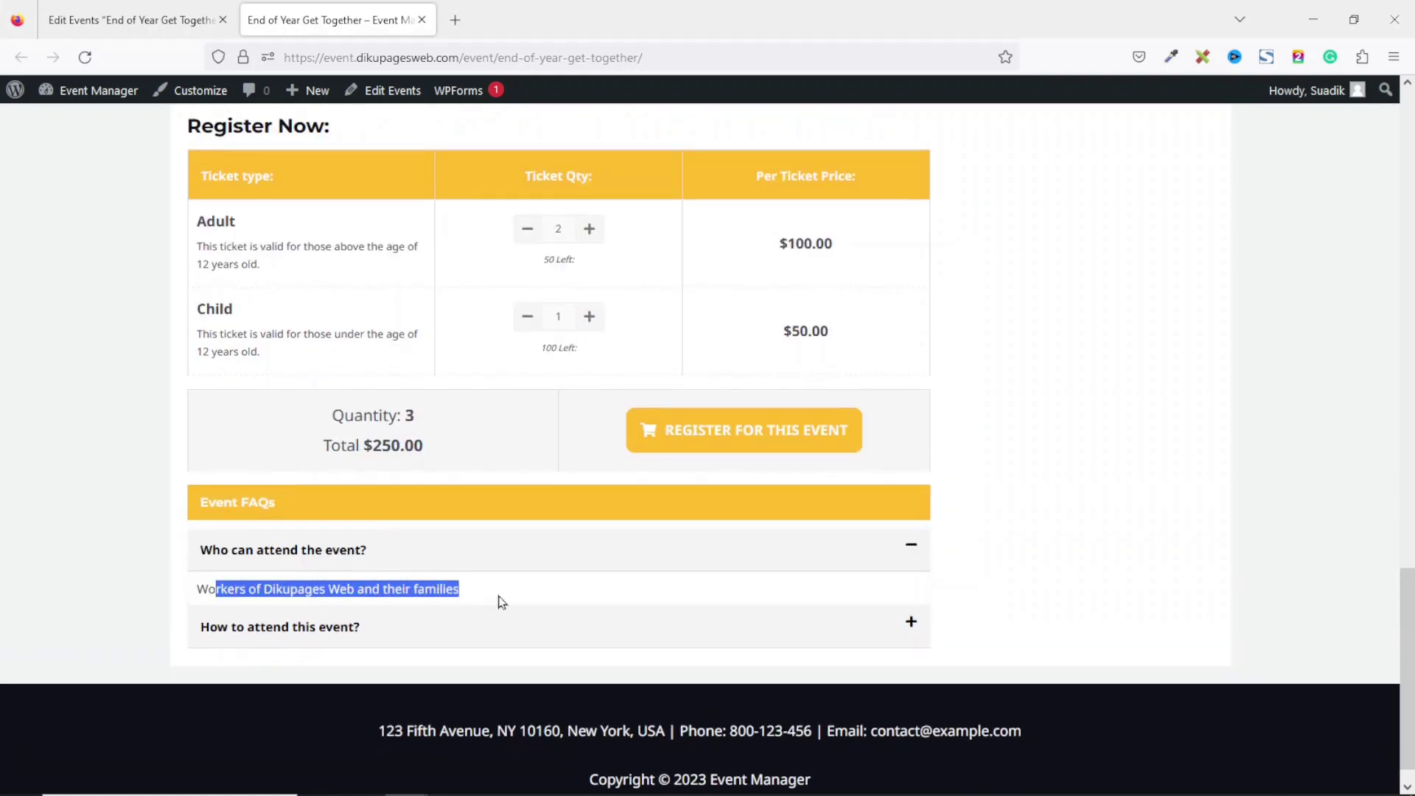
left_click(278, 633)
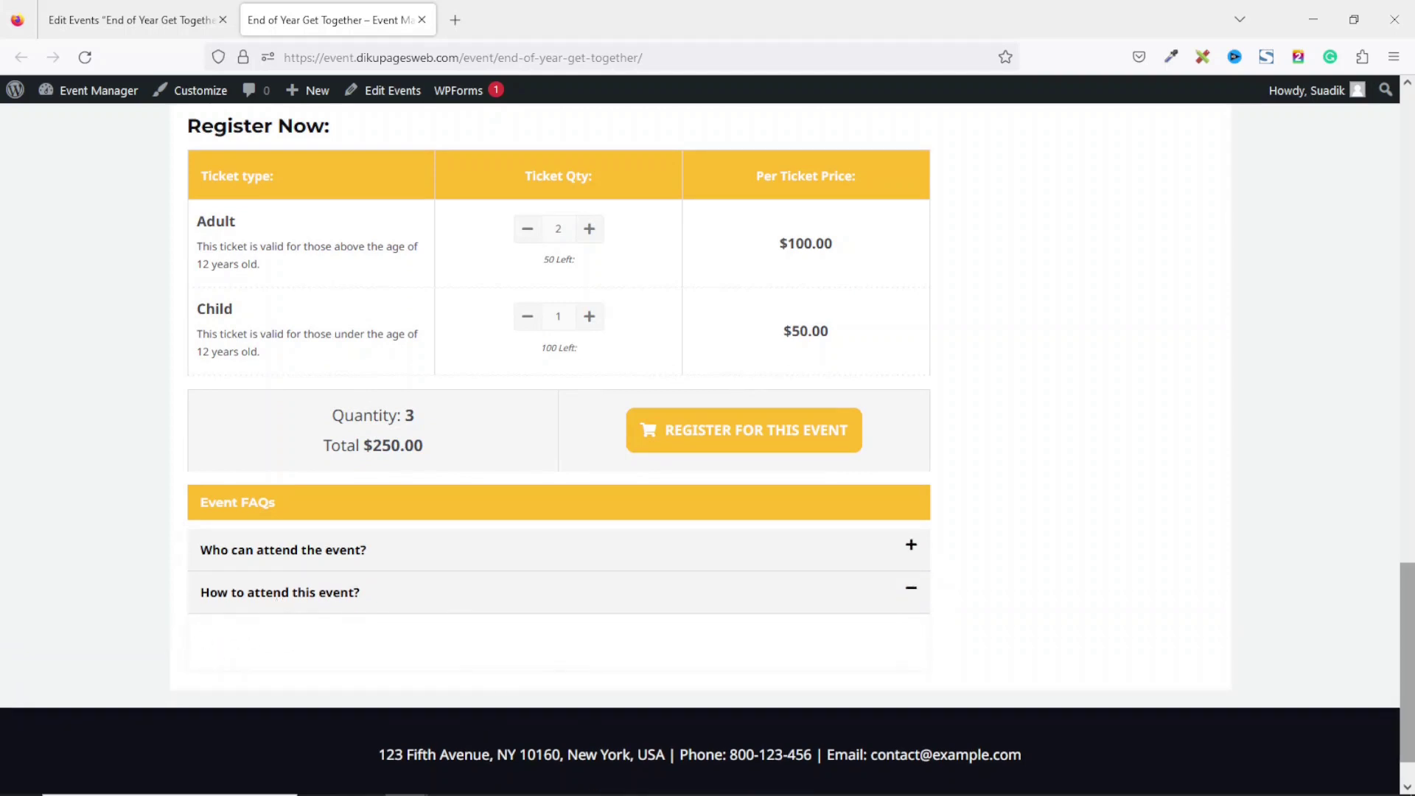
left_click_drag(1410, 709, 1412, 645)
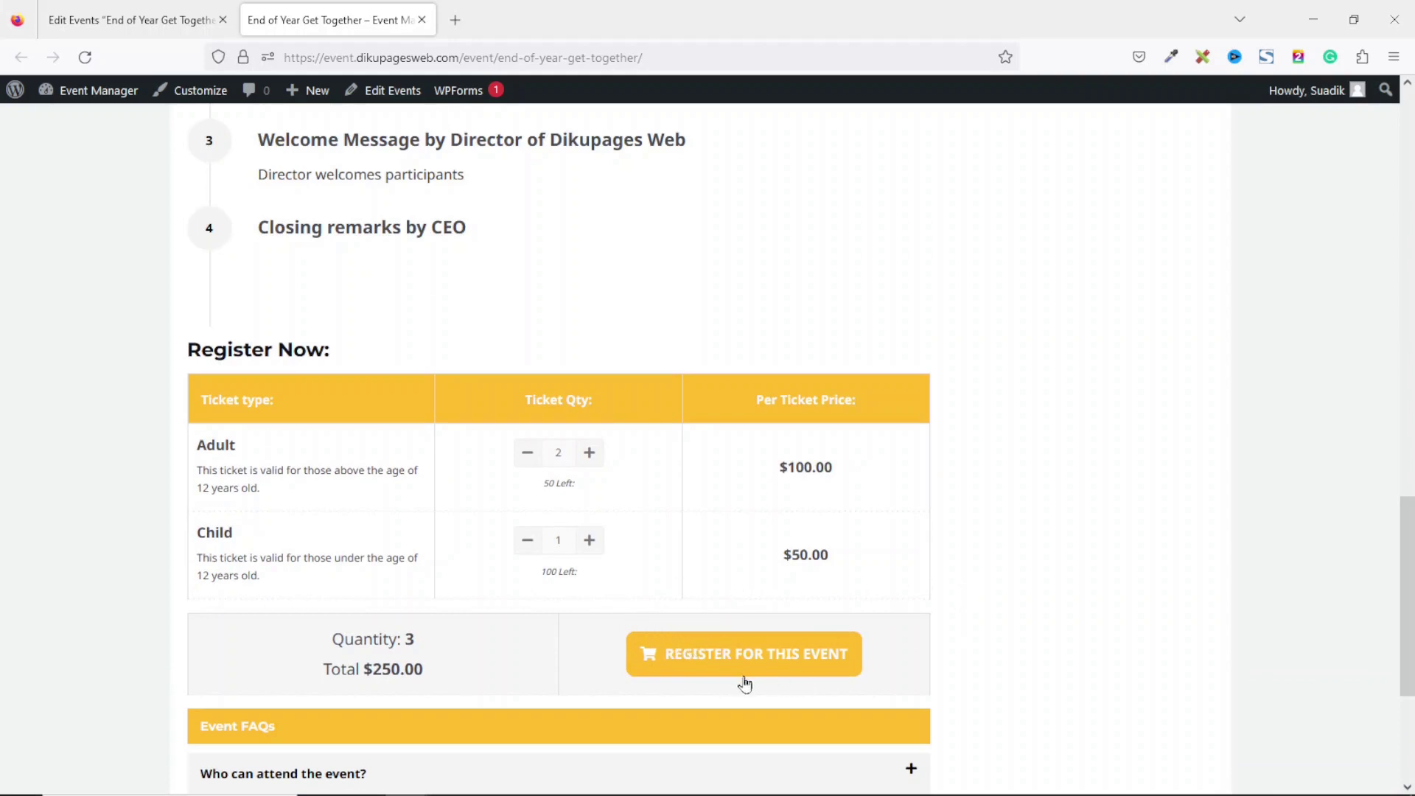
left_click(788, 668)
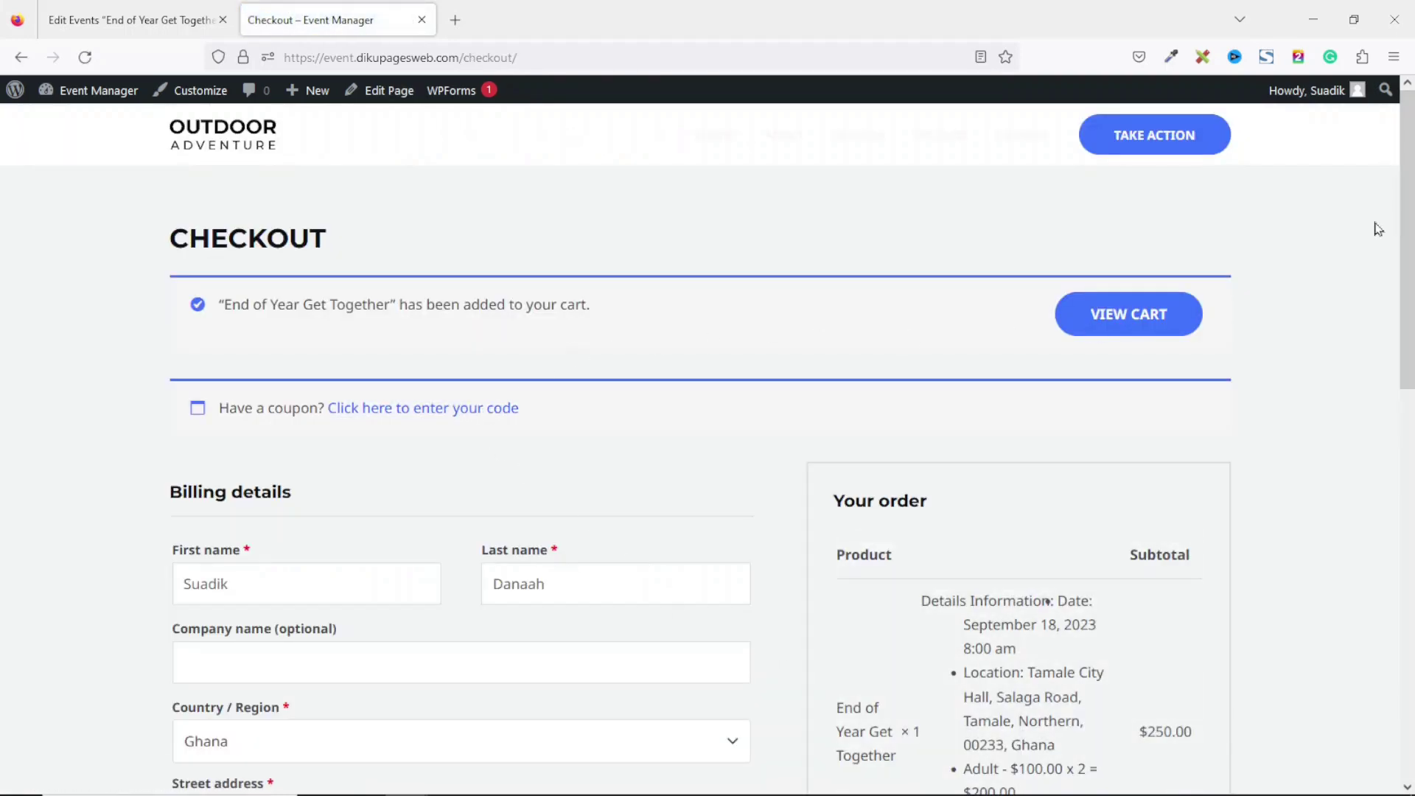
Review the $250.00 order's date, location and ticket details, then go back to the event page.
scroll(910, 251, "down", 5)
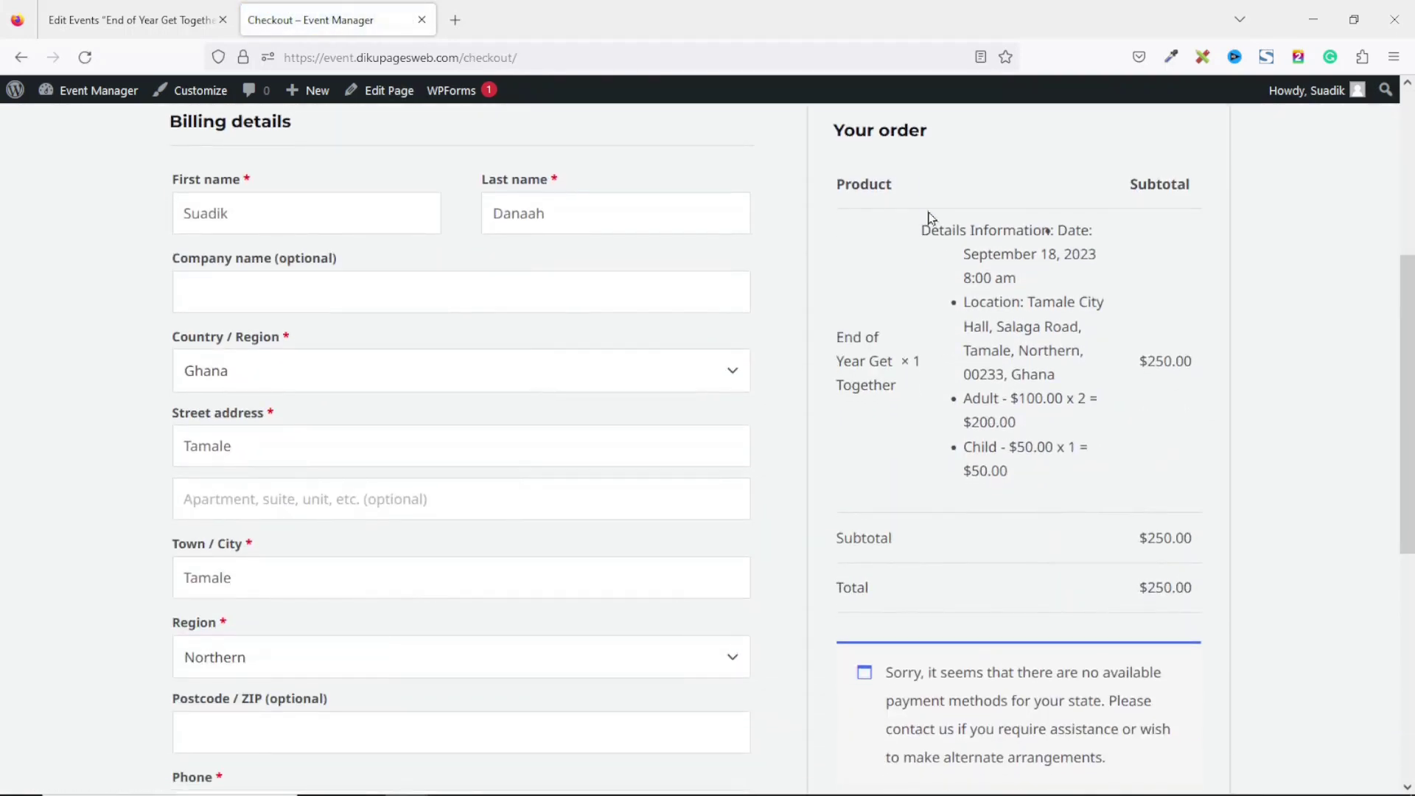
left_click_drag(920, 223, 1100, 521)
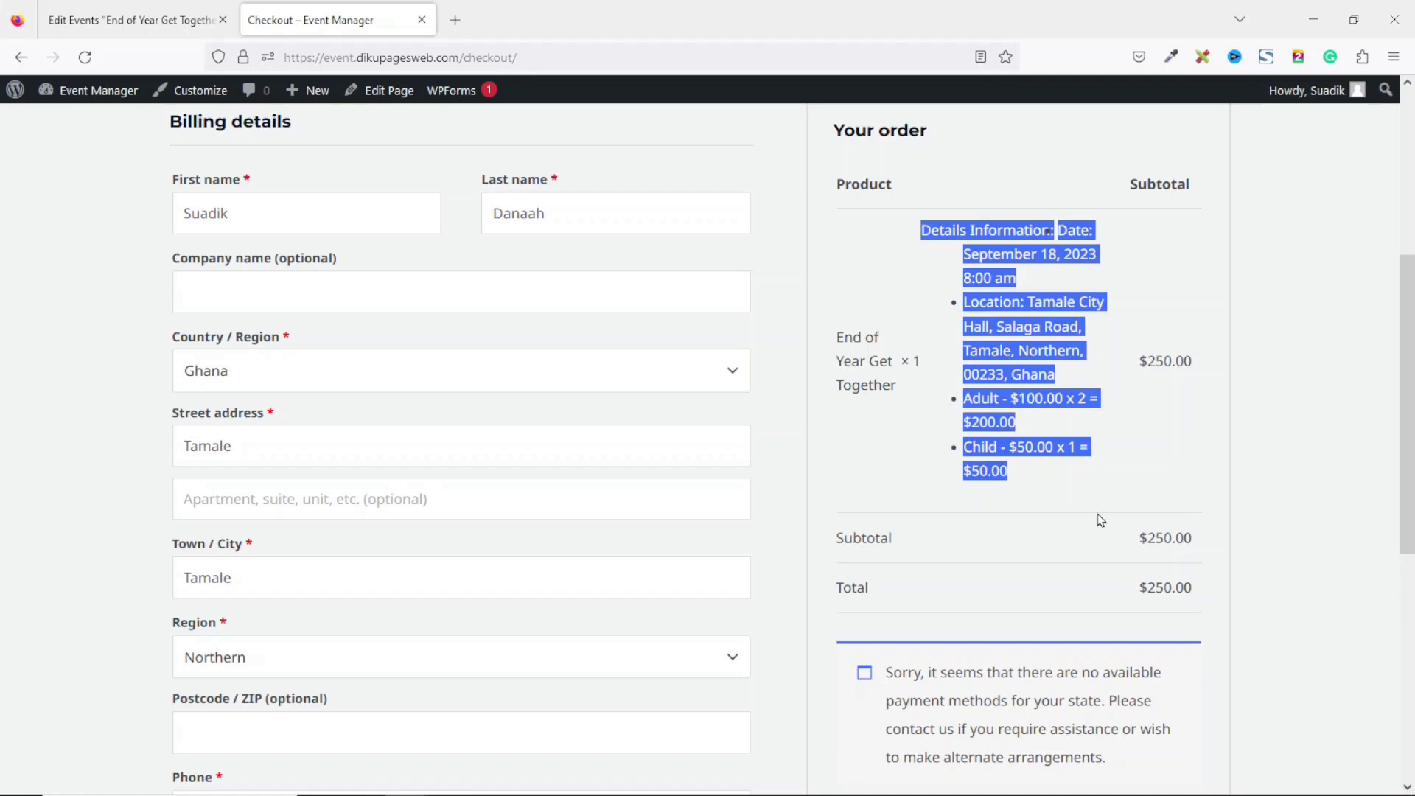
left_click(21, 63)
left_click_drag(1410, 543, 1395, 380)
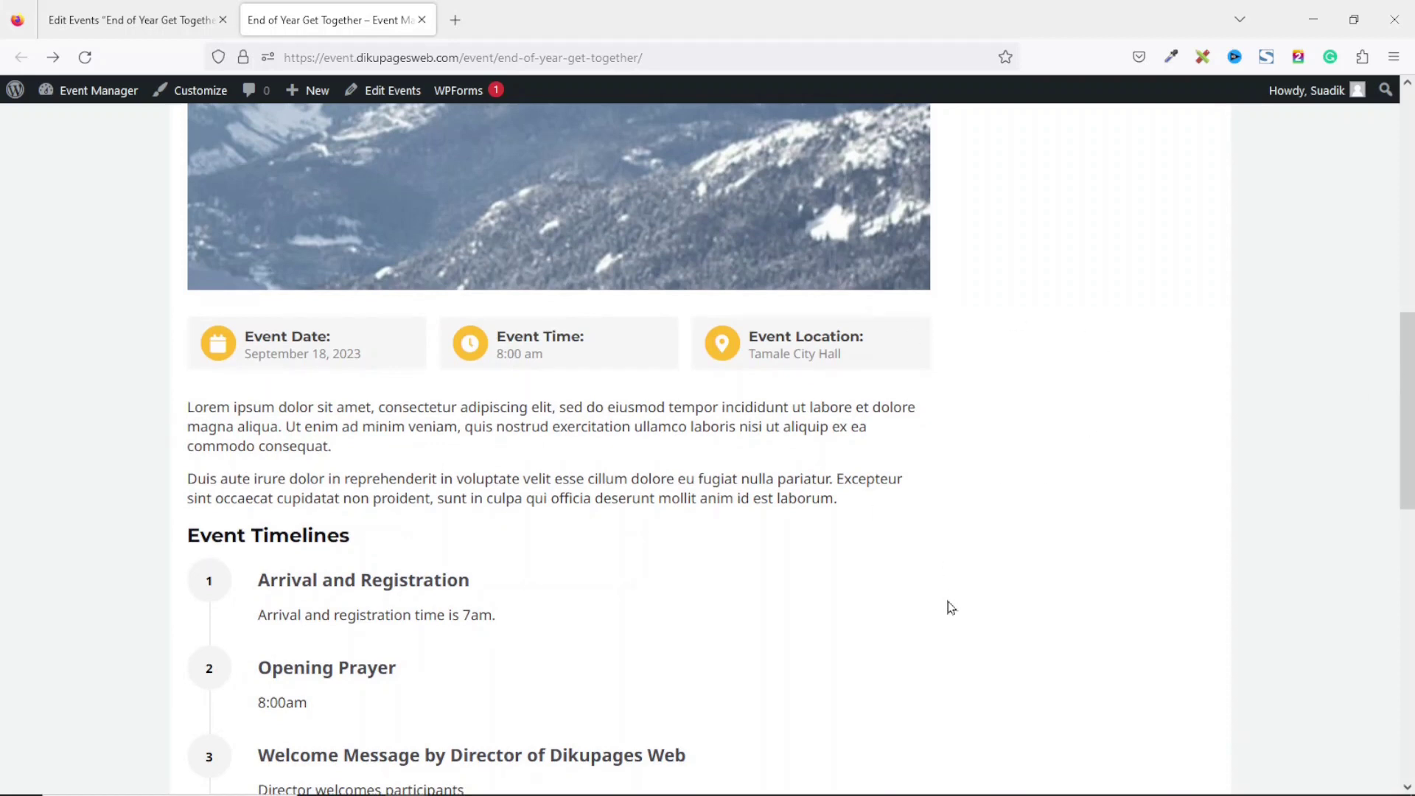
Return to the event editor and open Events > Events Settings in a new tab.
left_click(133, 20)
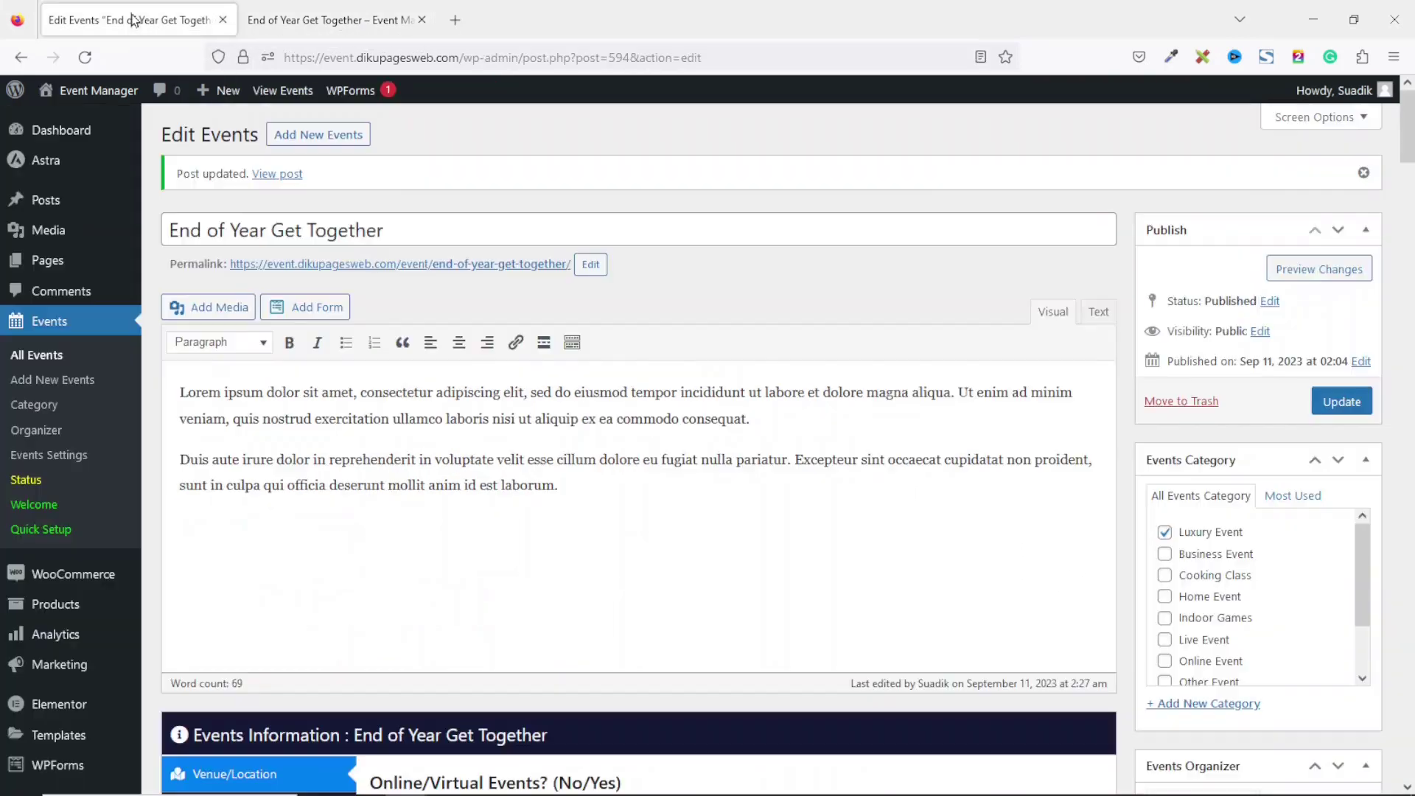
left_click_drag(1408, 116, 1410, 165)
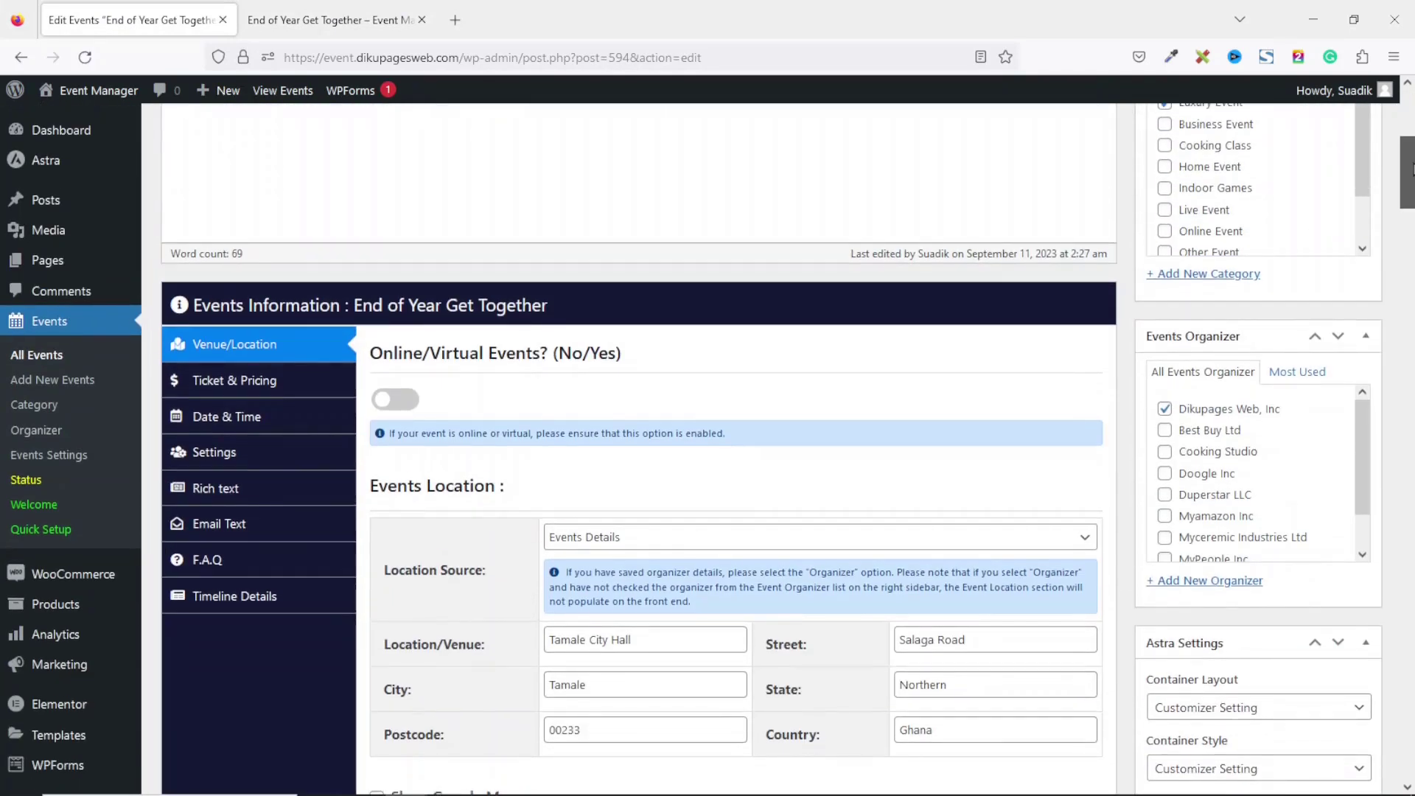
right_click(49, 455)
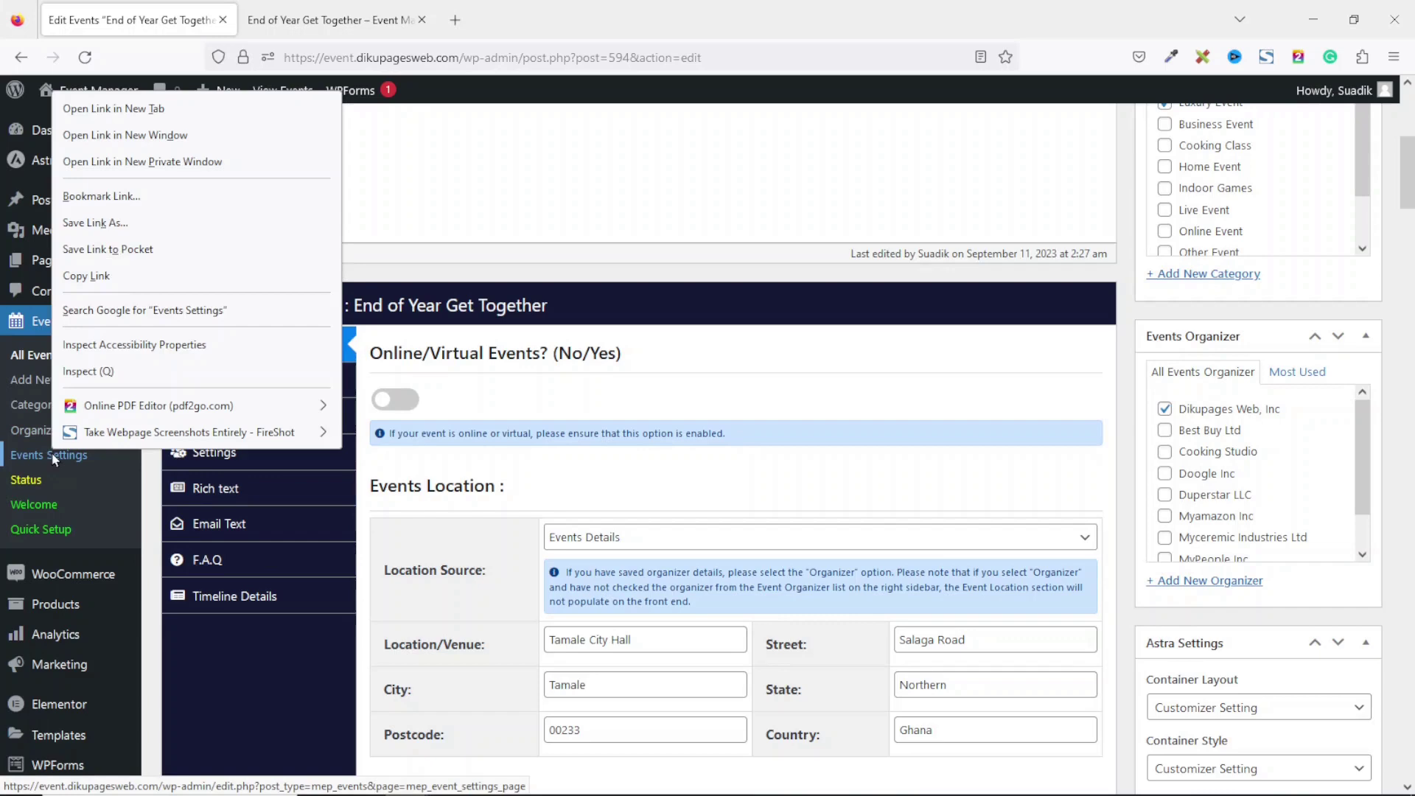
left_click(136, 107)
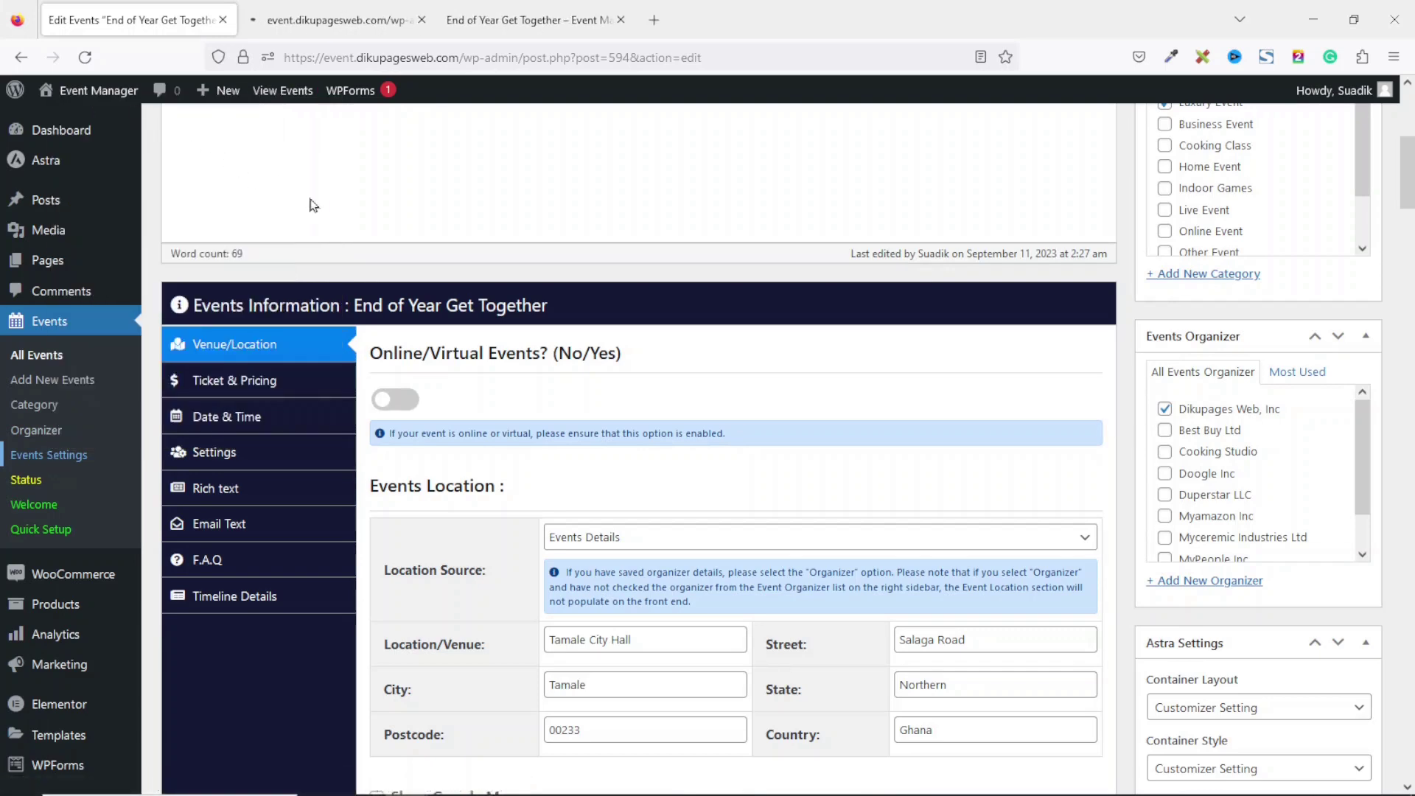
Set the Single Event Settings speaker list to Yes, save, and close the settings tab.
left_click(329, 16)
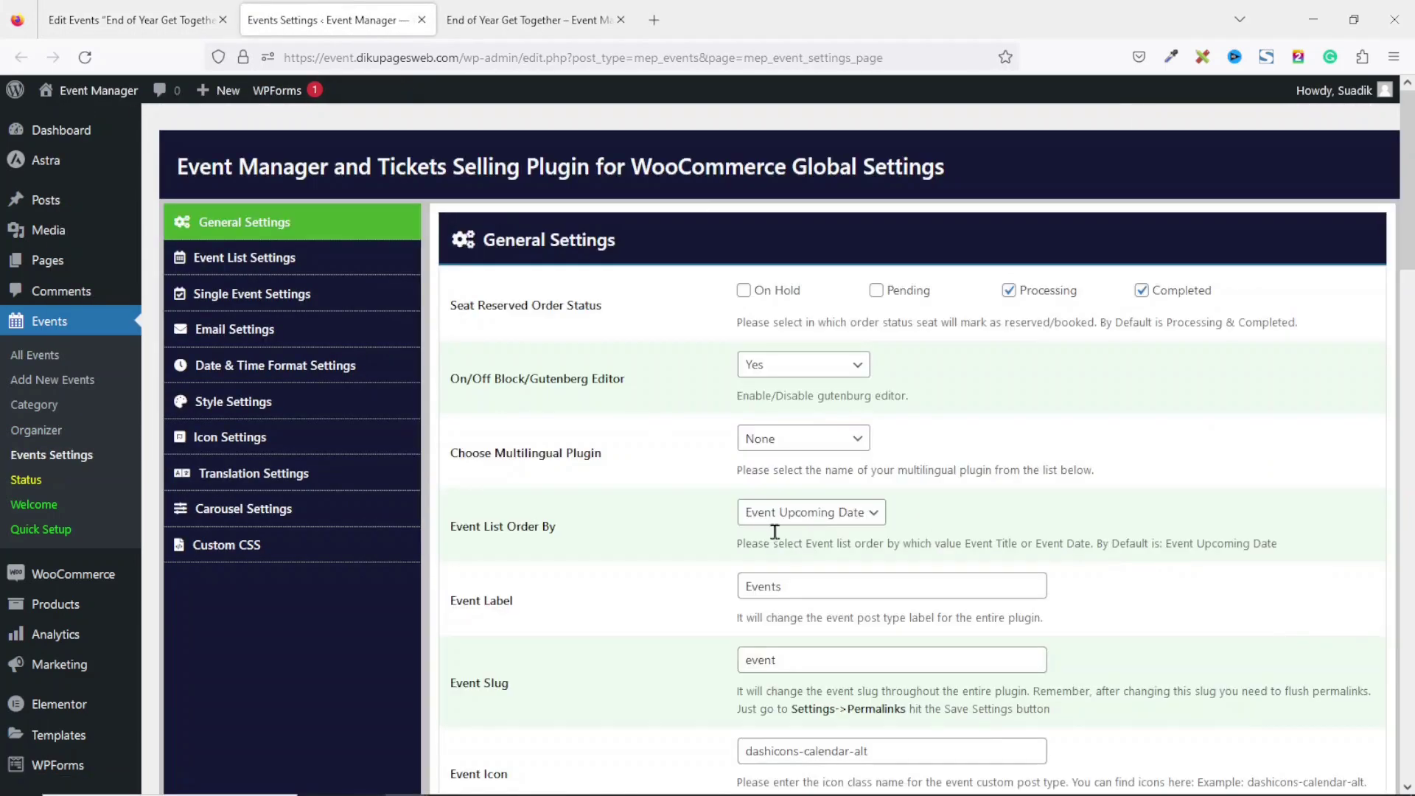
mouse_move(1410, 177)
left_mouse_down()
mouse_move(1400, 404)
mouse_move(1405, 170)
left_mouse_up()
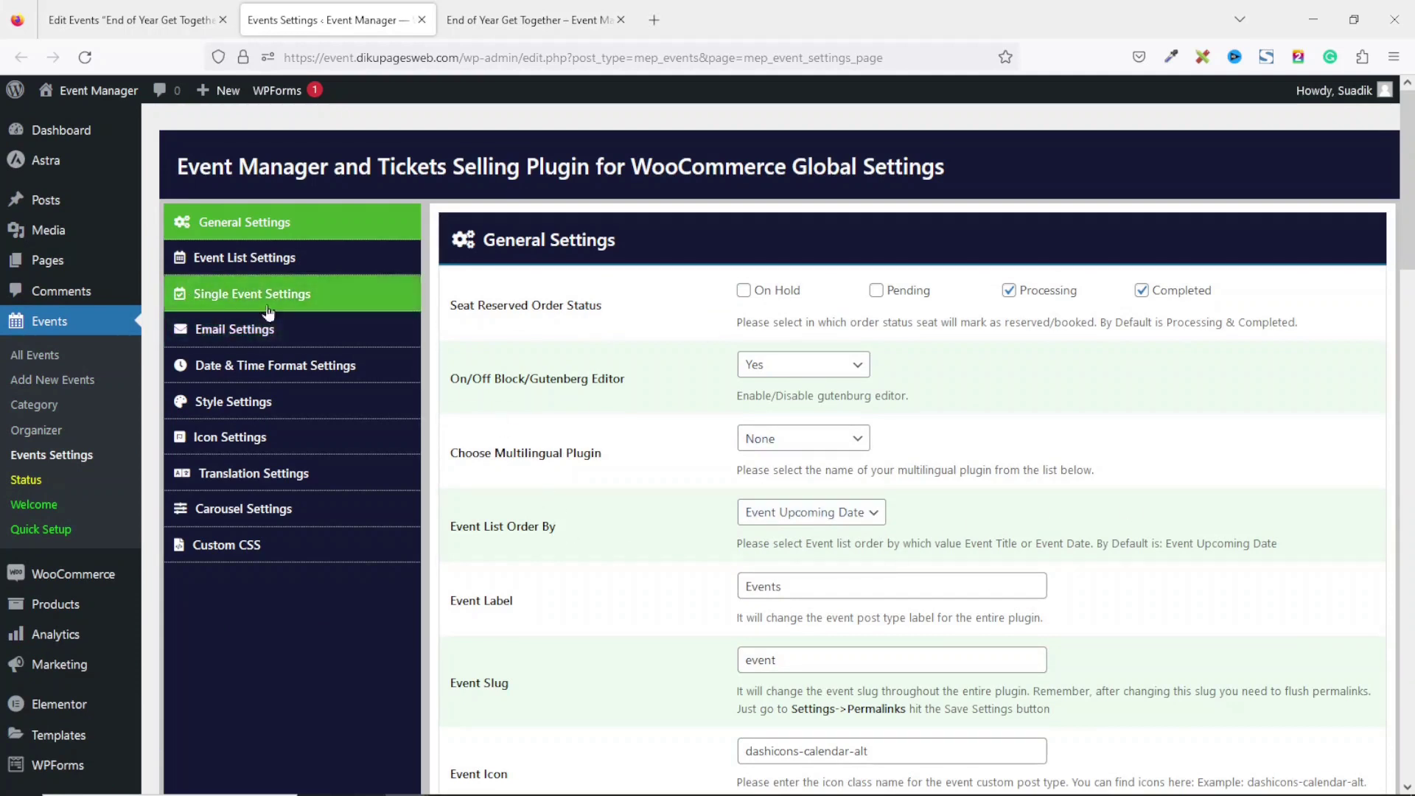
left_click(234, 306)
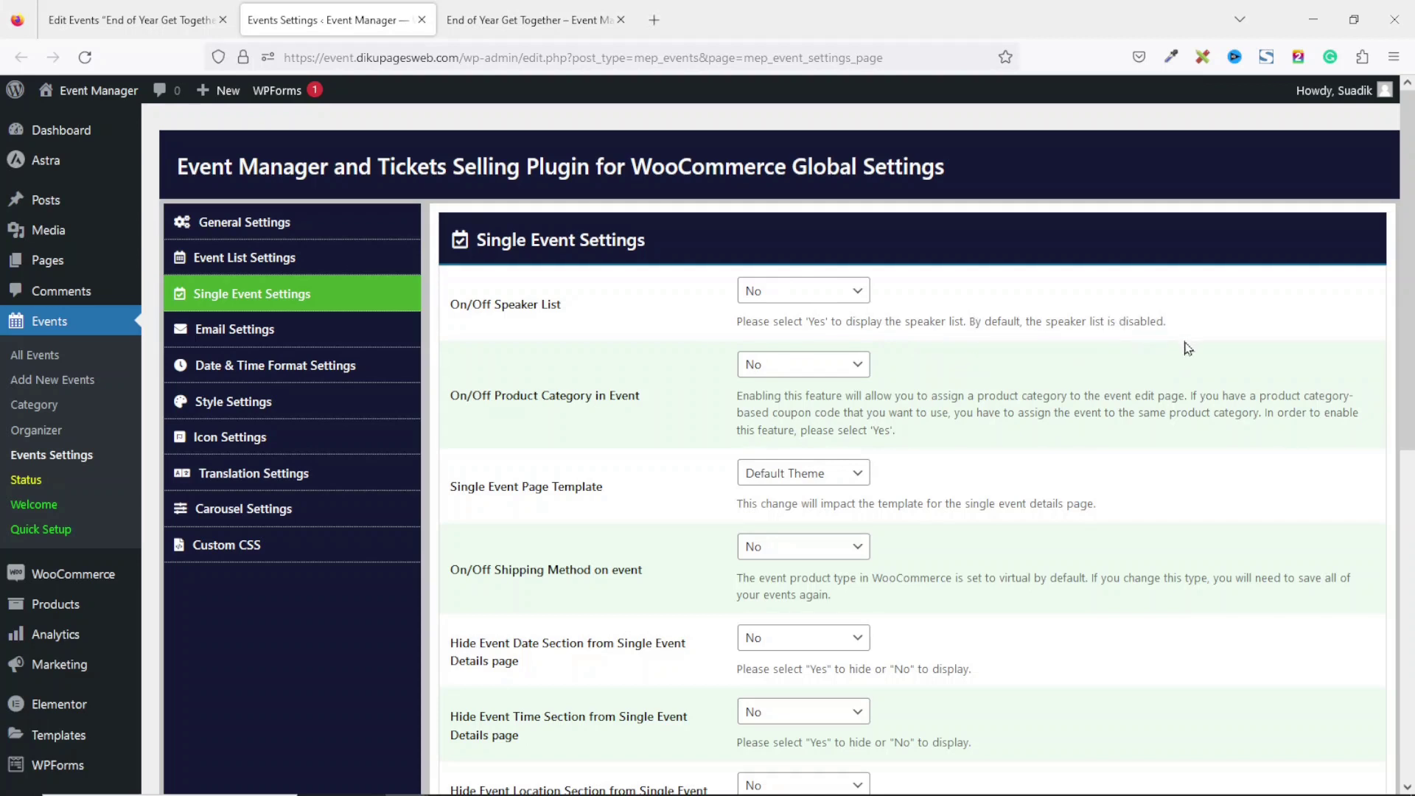
left_click(798, 295)
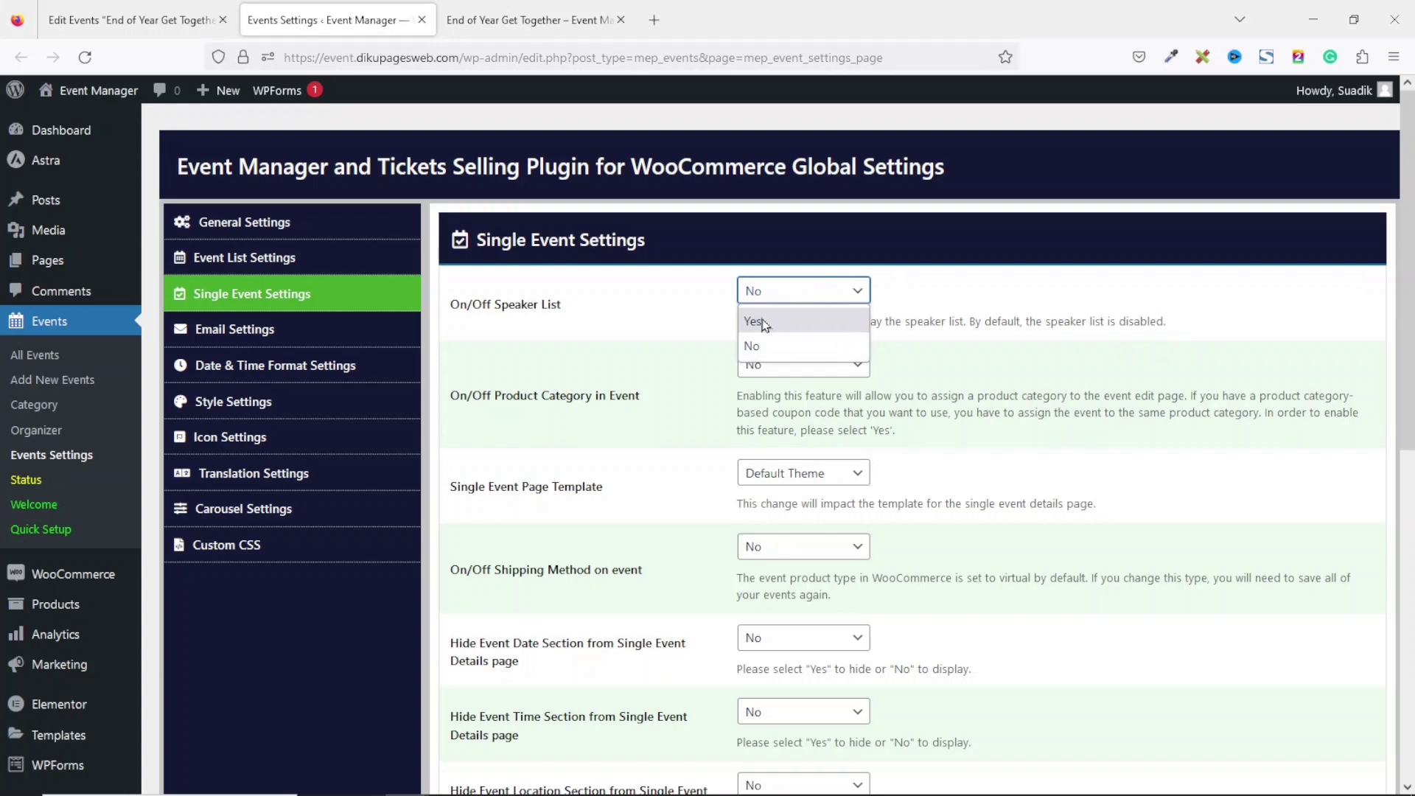
left_click(781, 323)
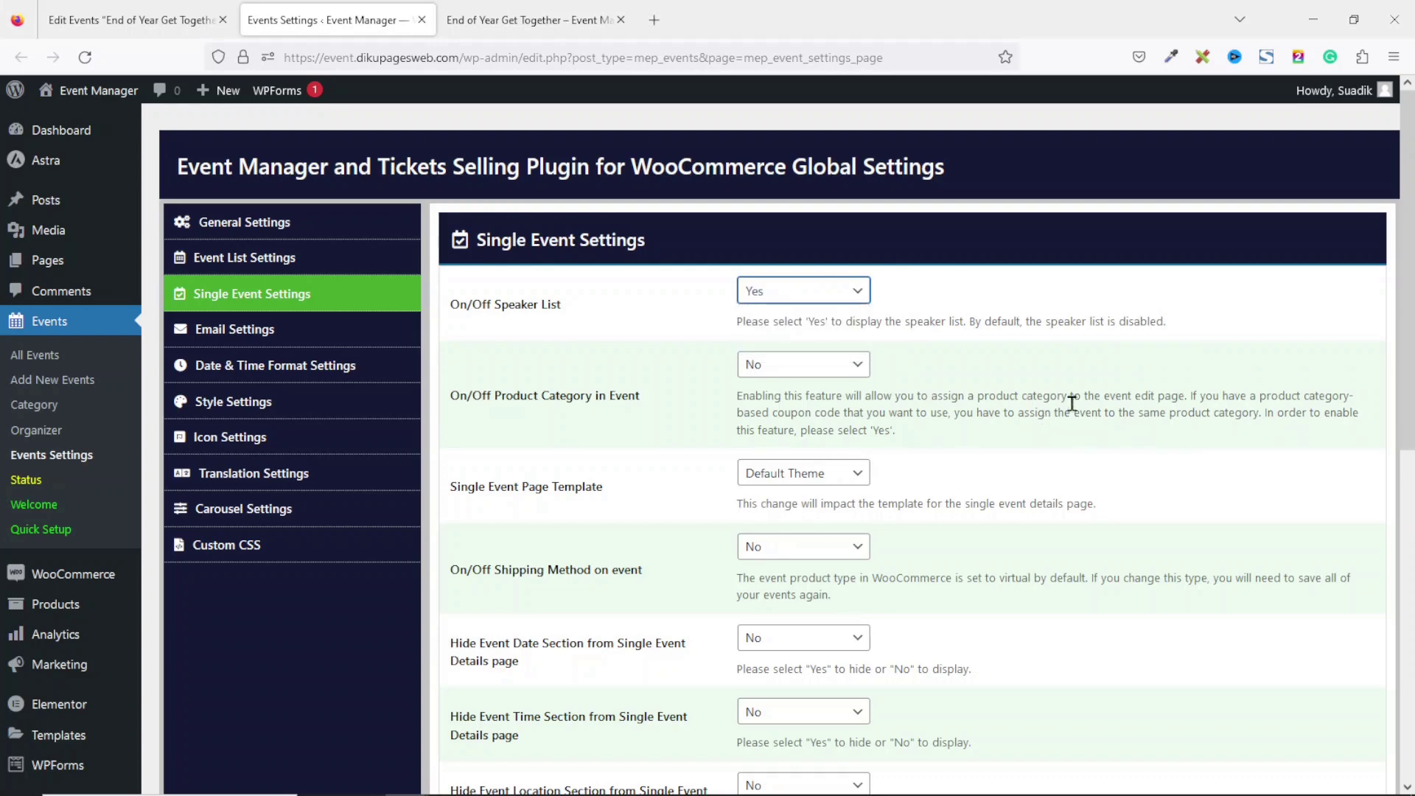
left_click_drag(1405, 343, 1405, 671)
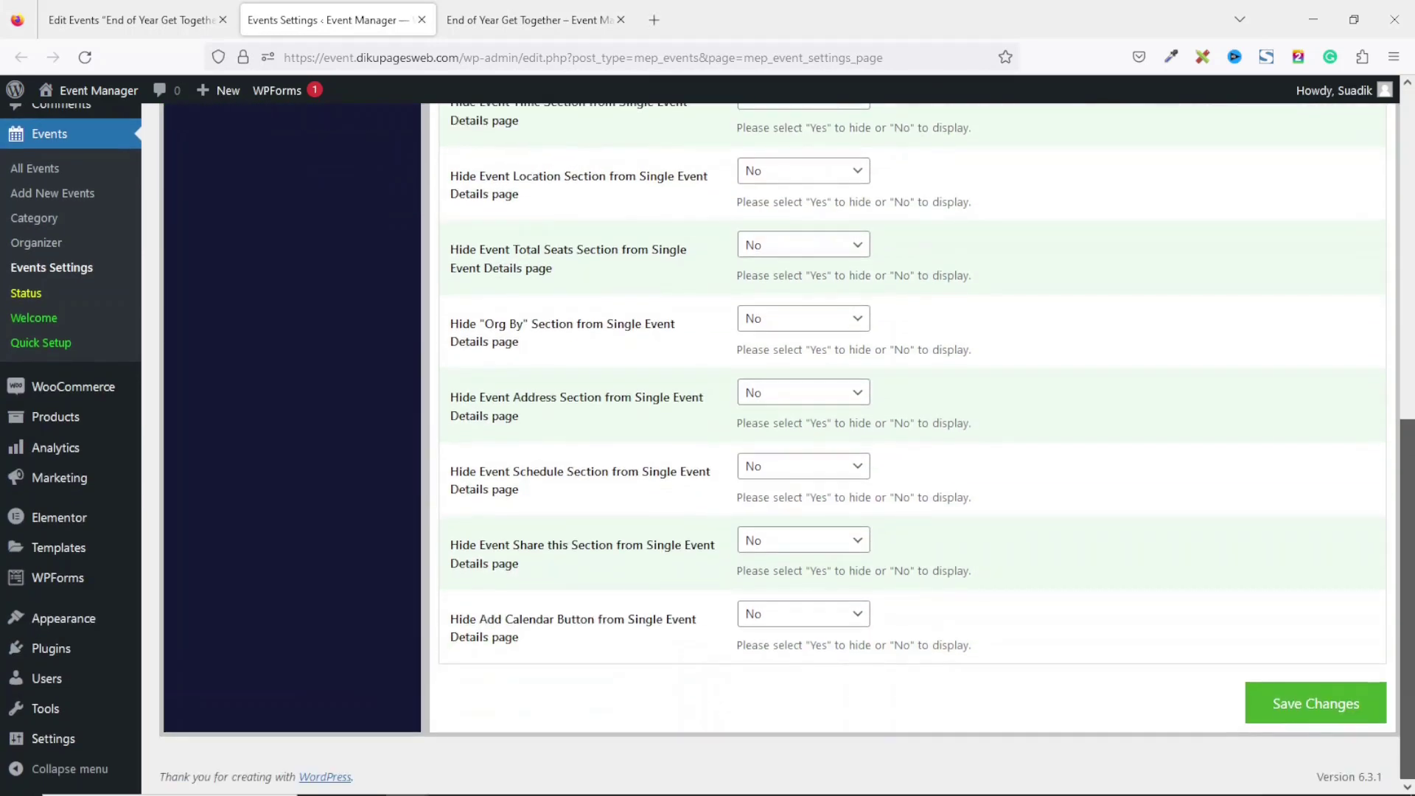
left_click(1296, 717)
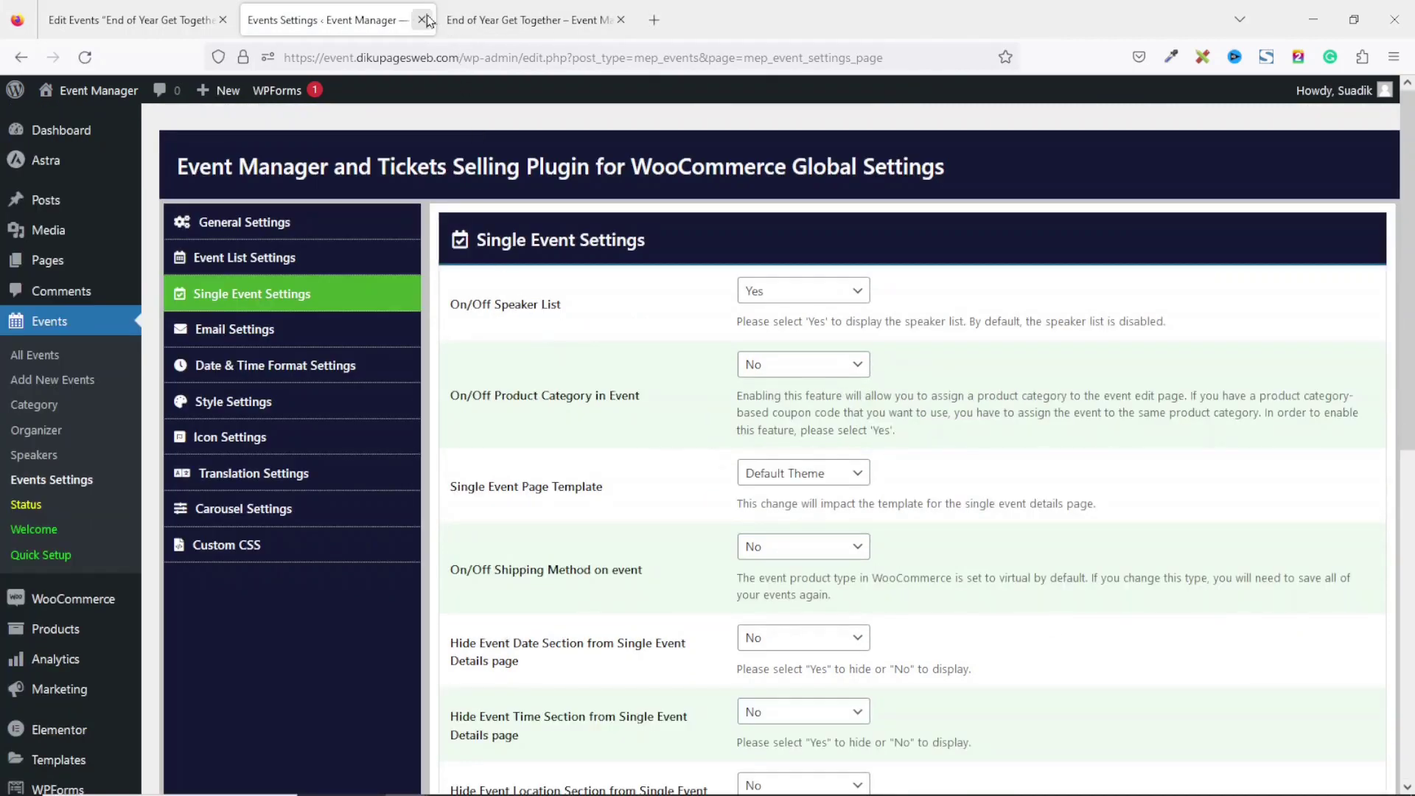
left_click(422, 20)
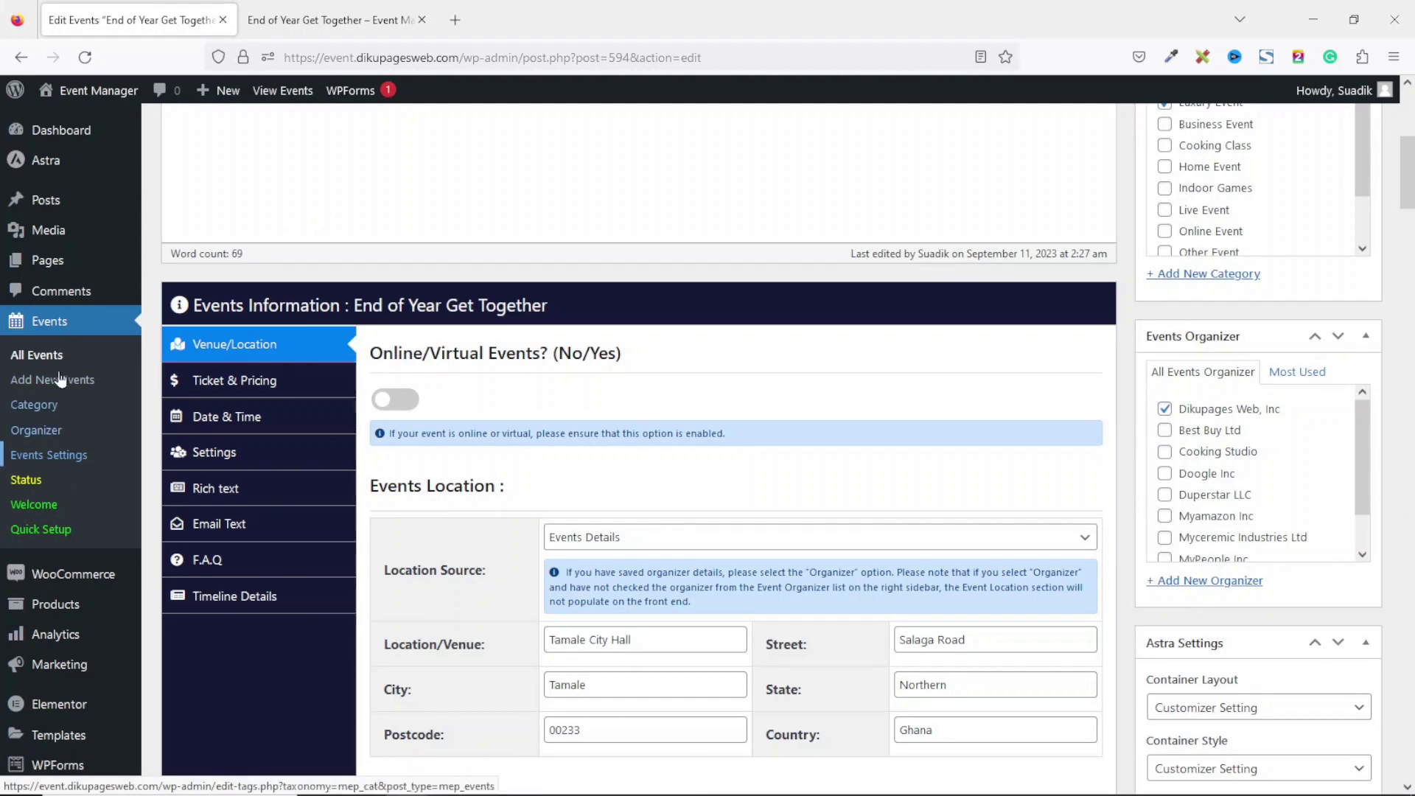
Reload the event editor and open its Speaker Information section.
left_click(86, 59)
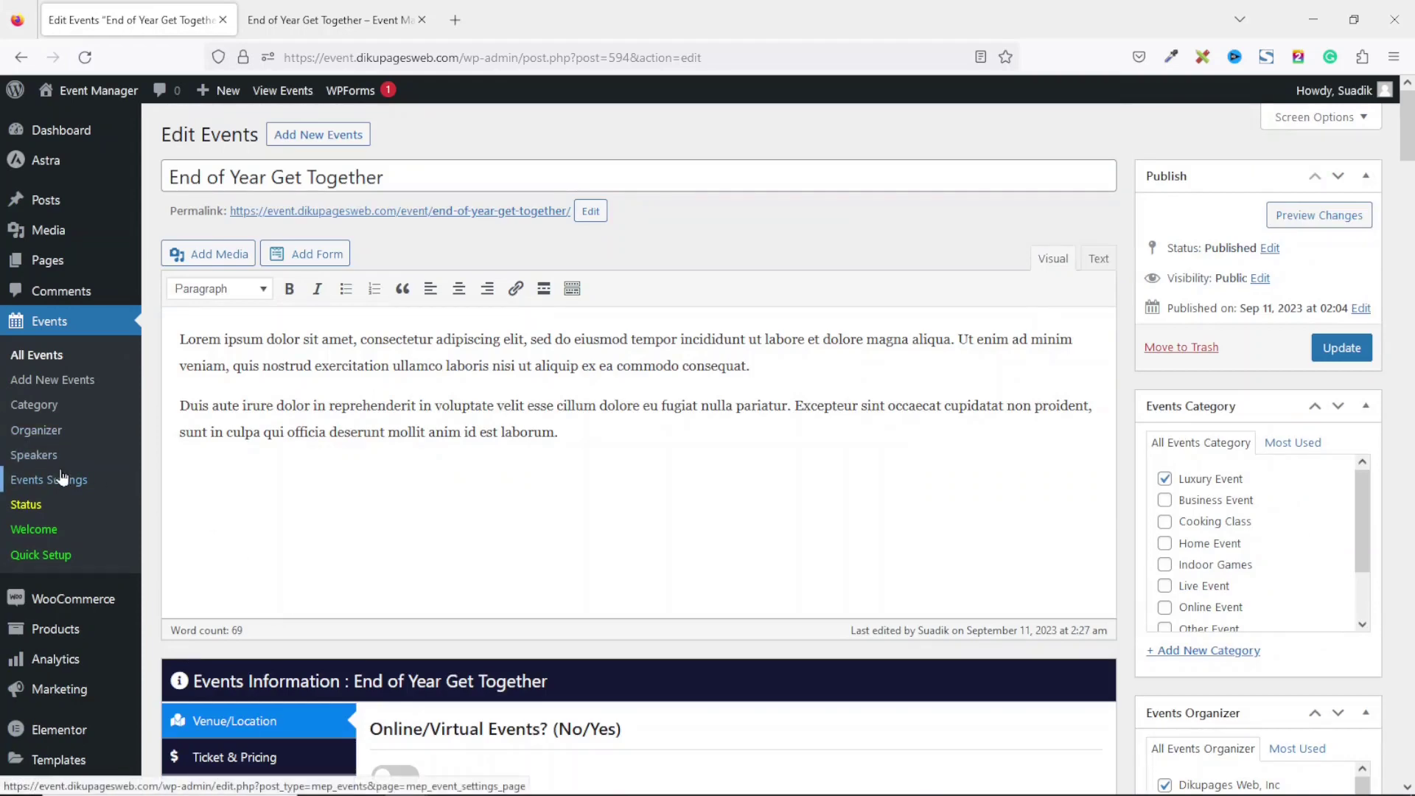
left_click_drag(1410, 144, 1412, 203)
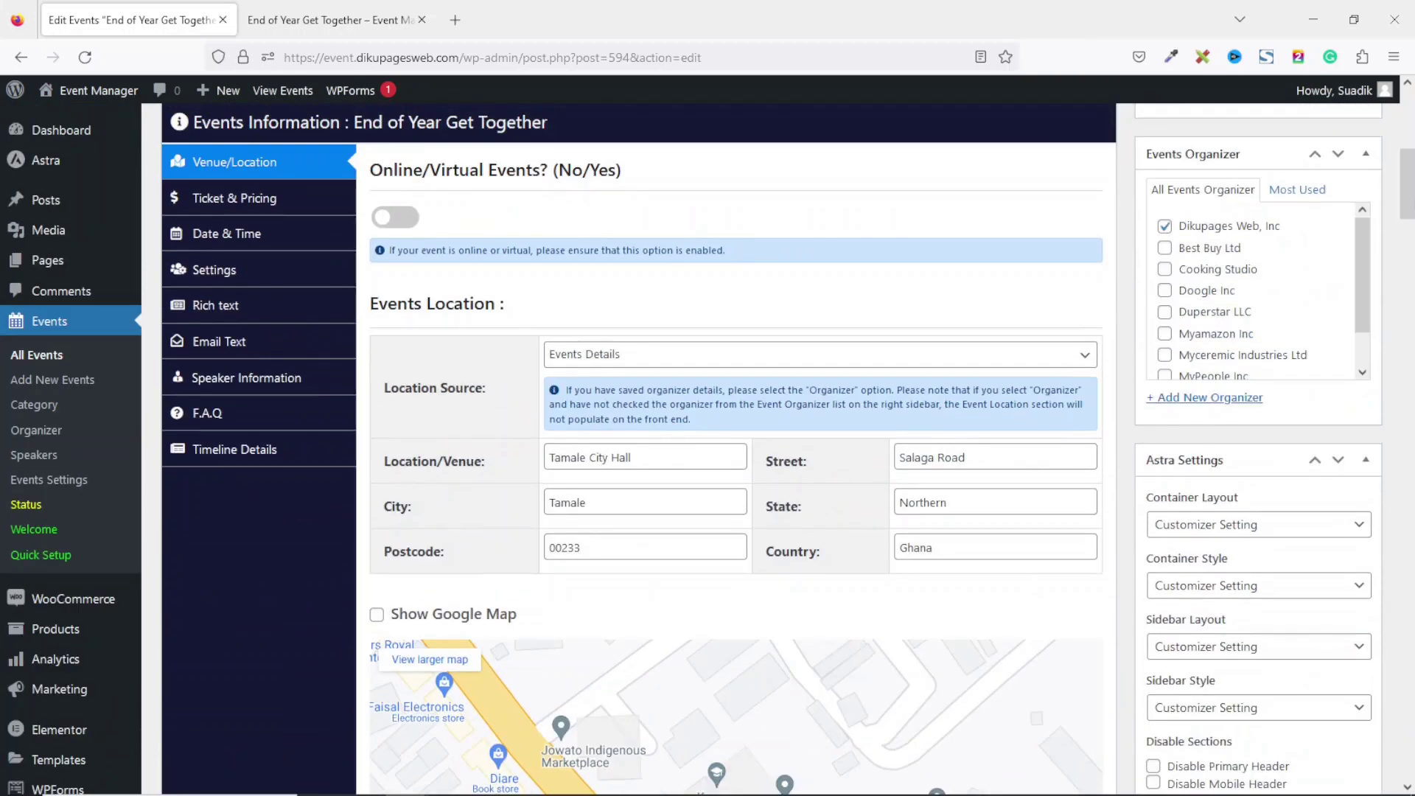
left_click(258, 378)
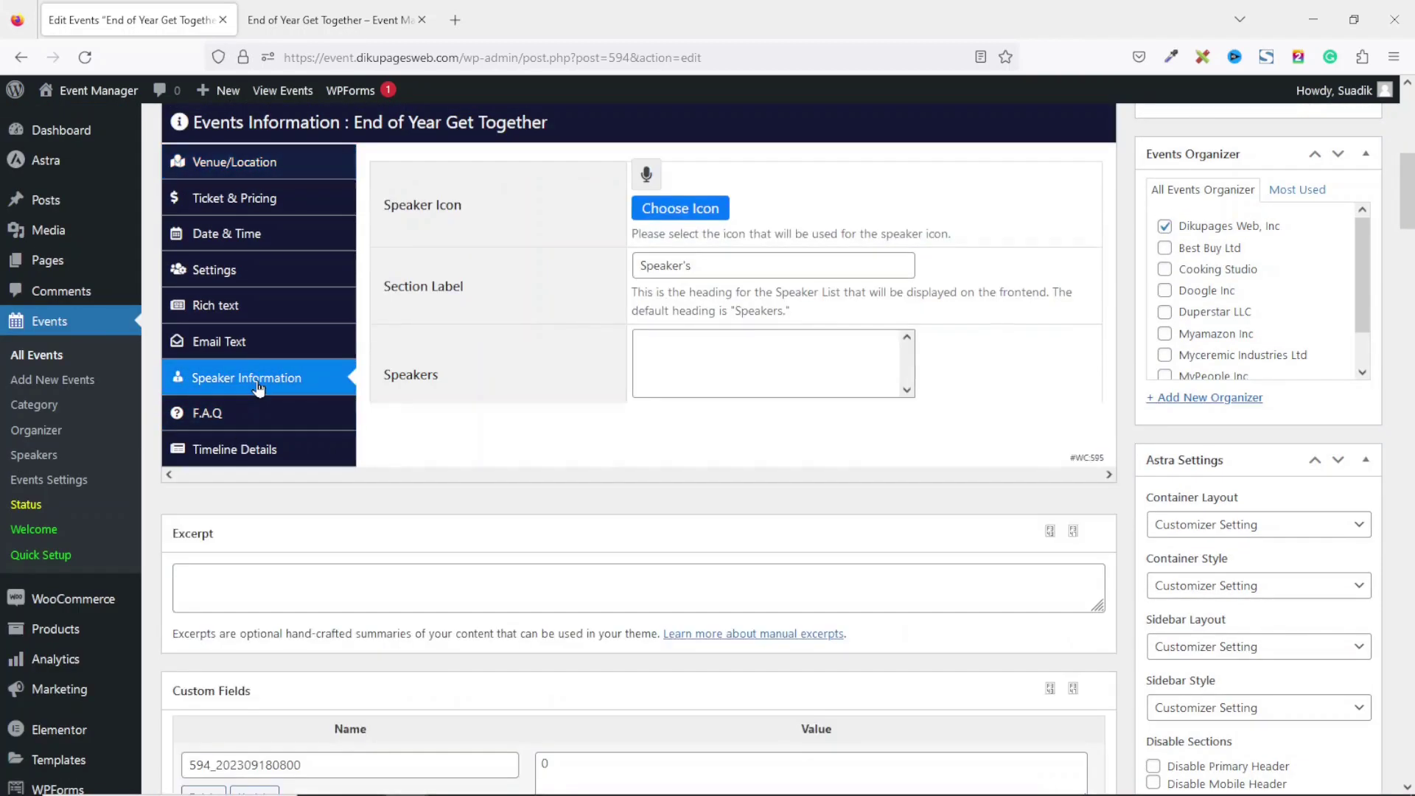
left_click_drag(1412, 190, 1412, 175)
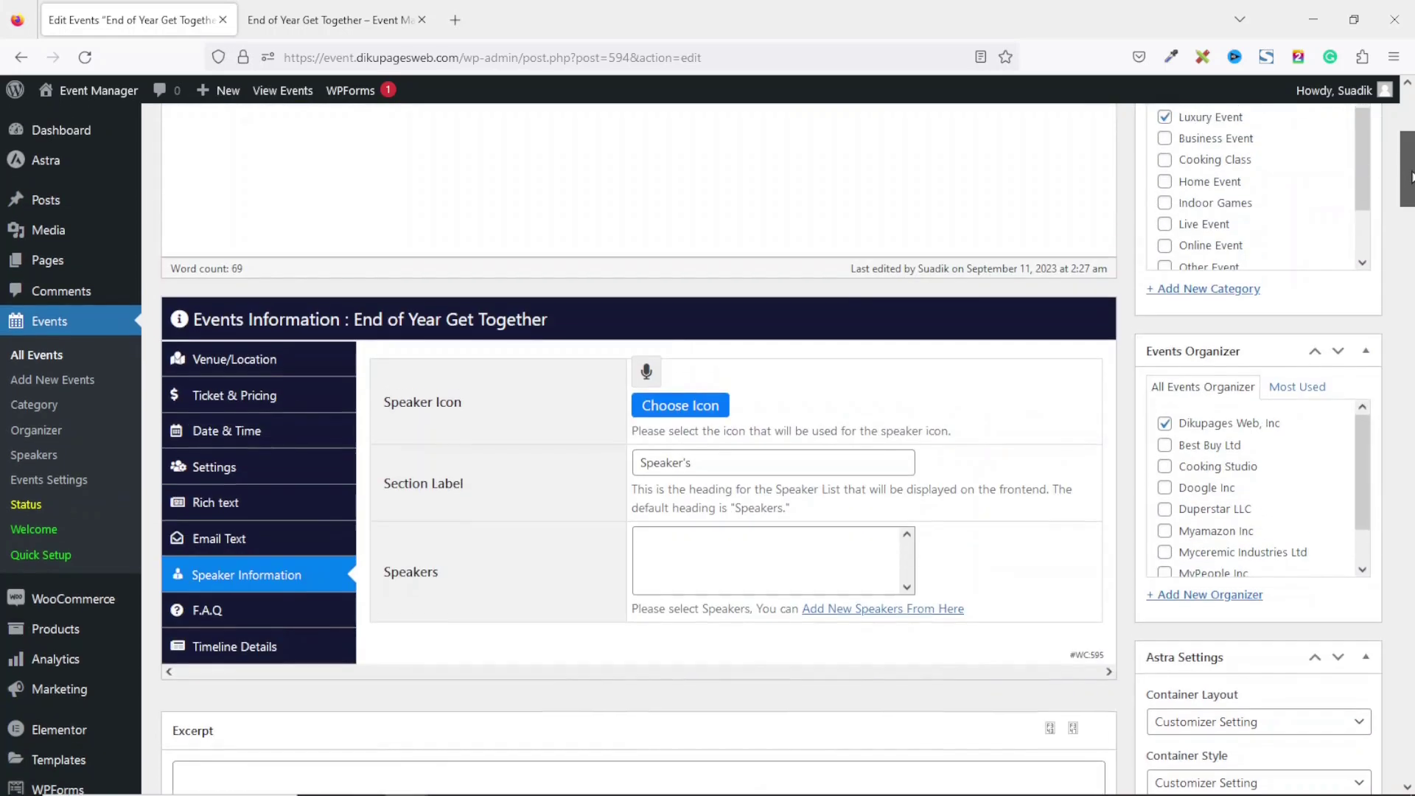
Find the Speakers list empty and start adding a new speaker from there.
left_click(770, 574)
left_click(737, 562)
left_click(775, 573)
left_click(777, 573)
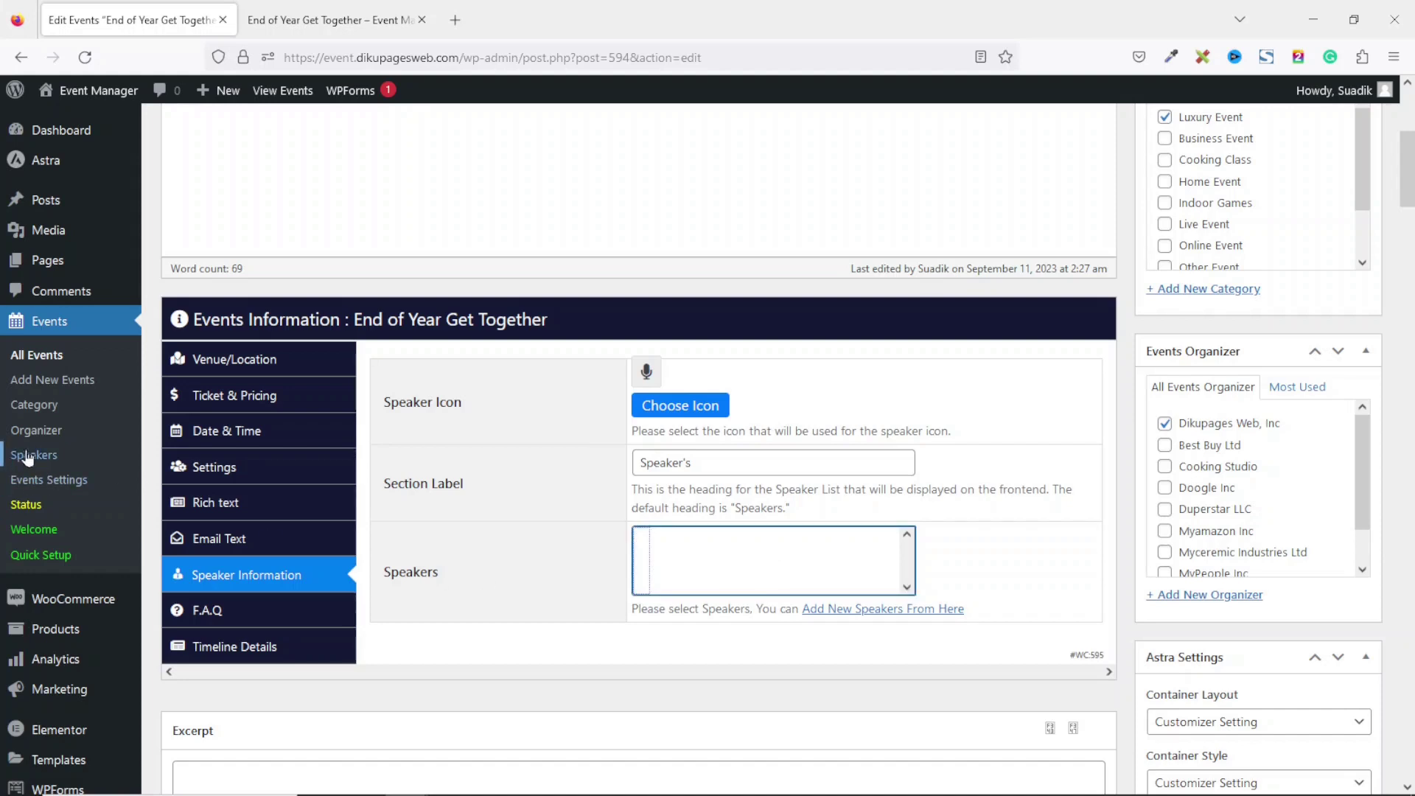
left_click(872, 611)
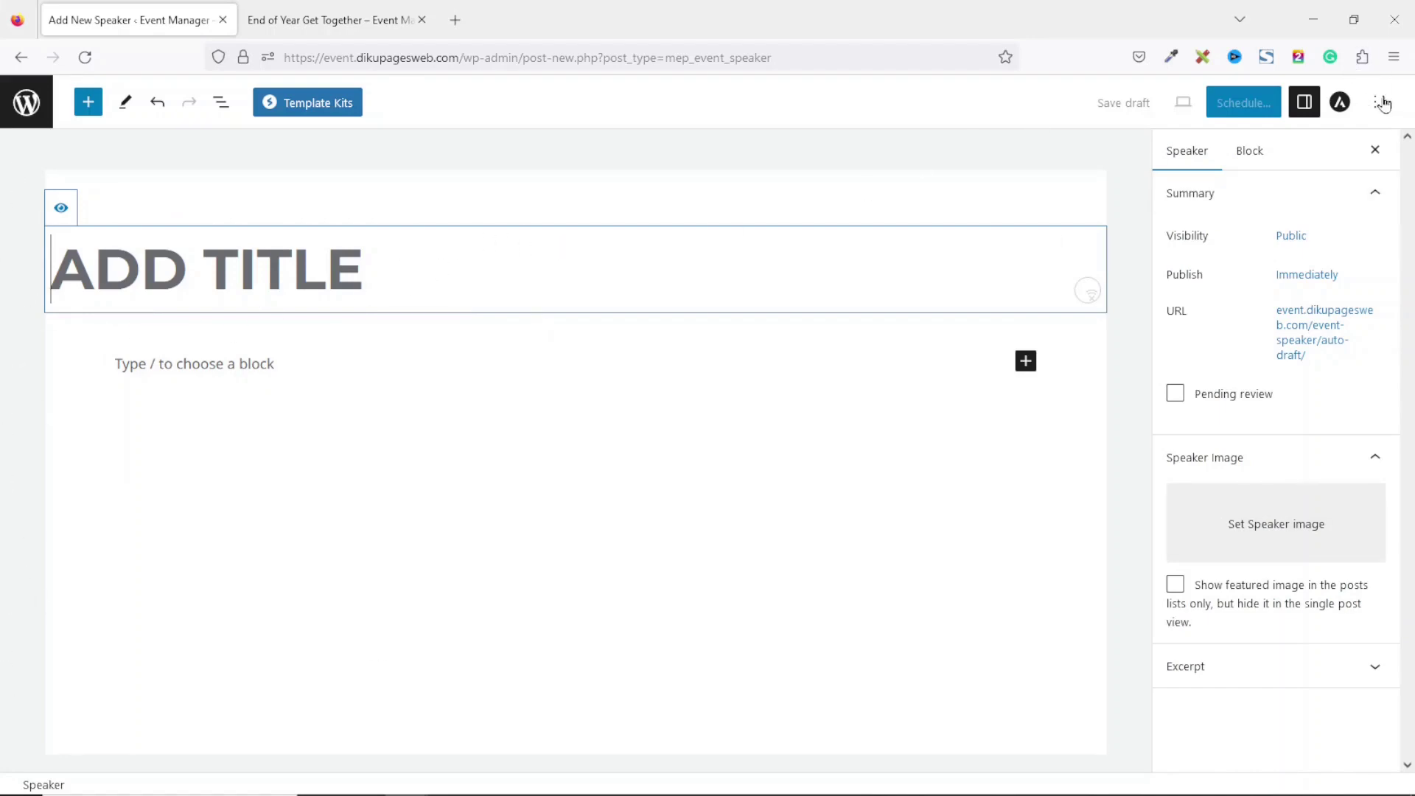
Turn off fullscreen editing and enter the speaker's full name as the title.
left_click(1375, 105)
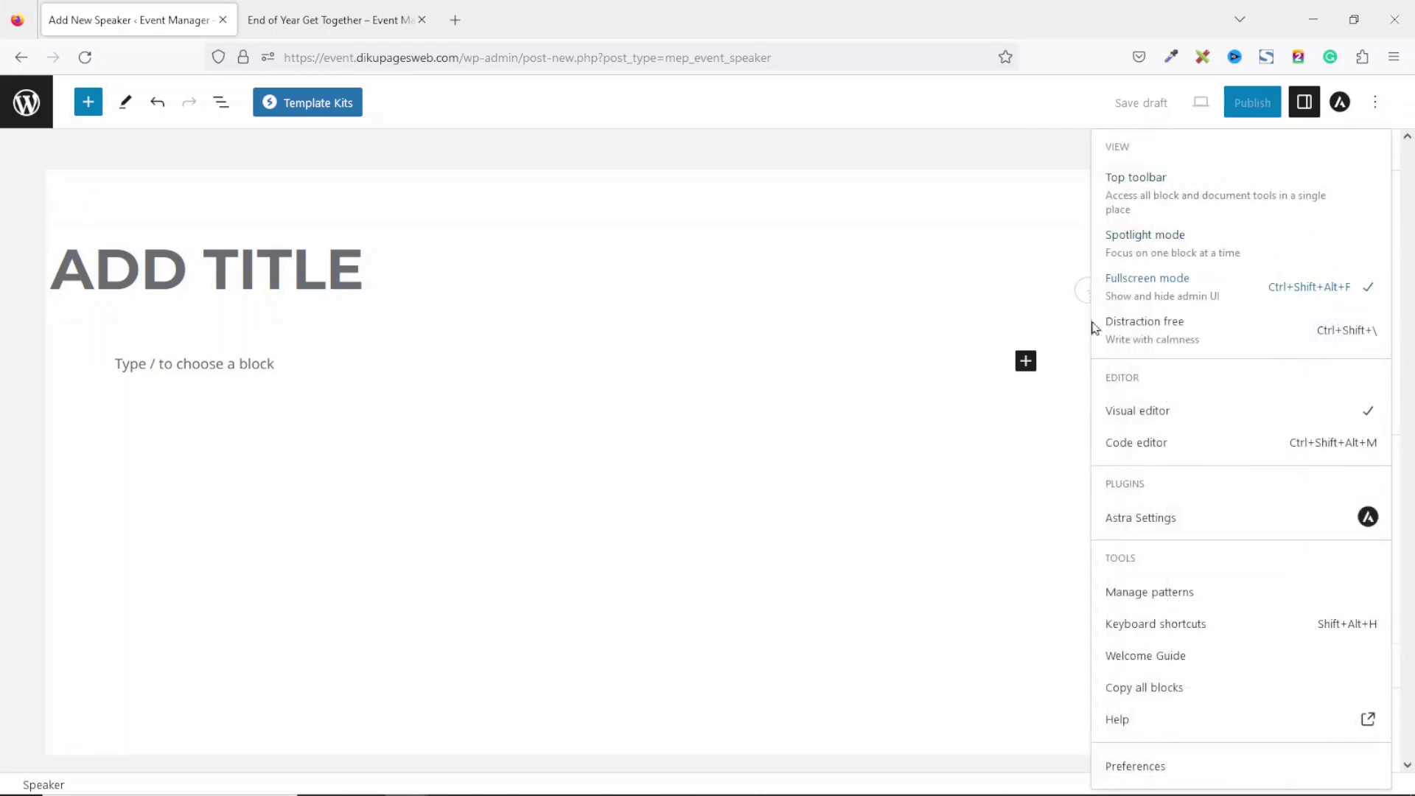
left_click(1203, 305)
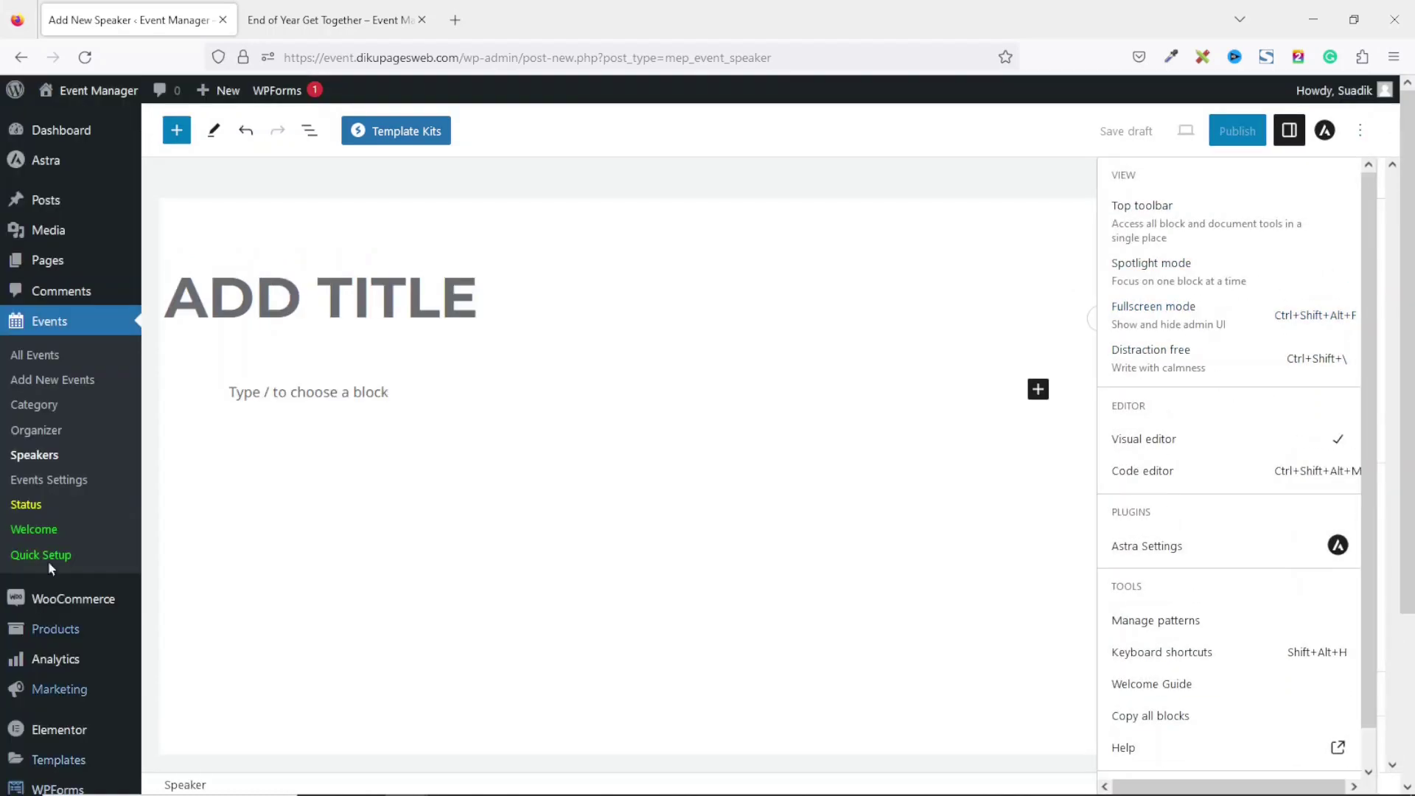
left_click(1356, 146)
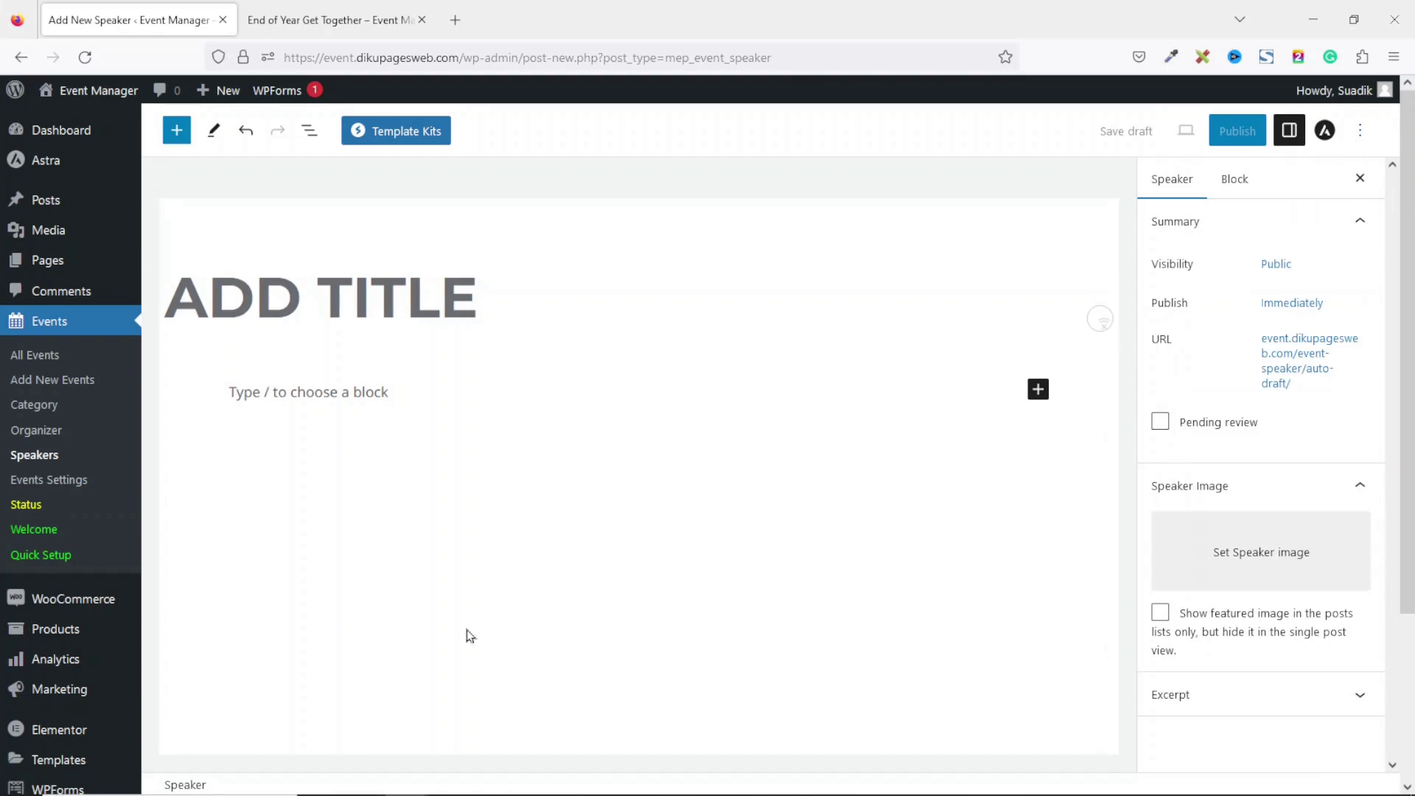
left_click(315, 298)
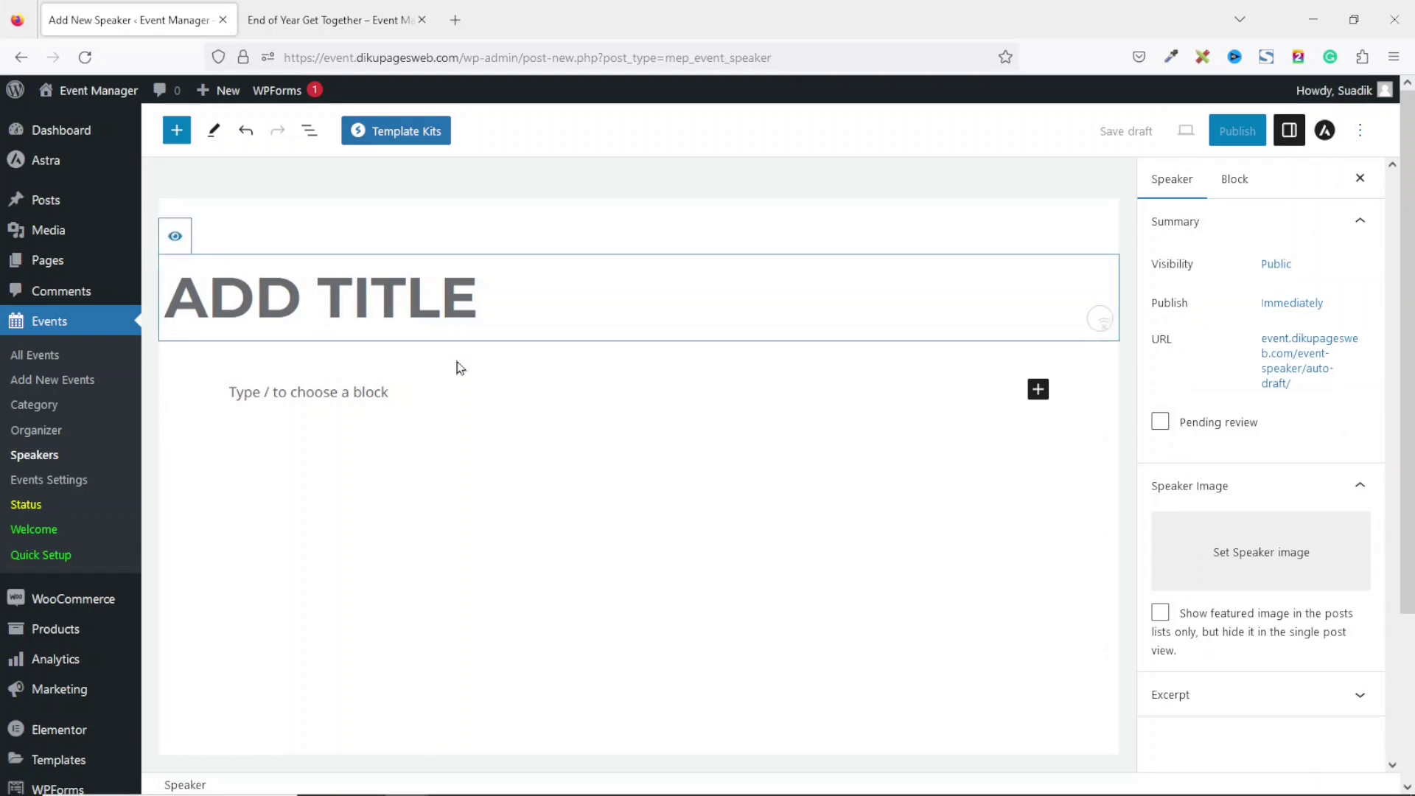
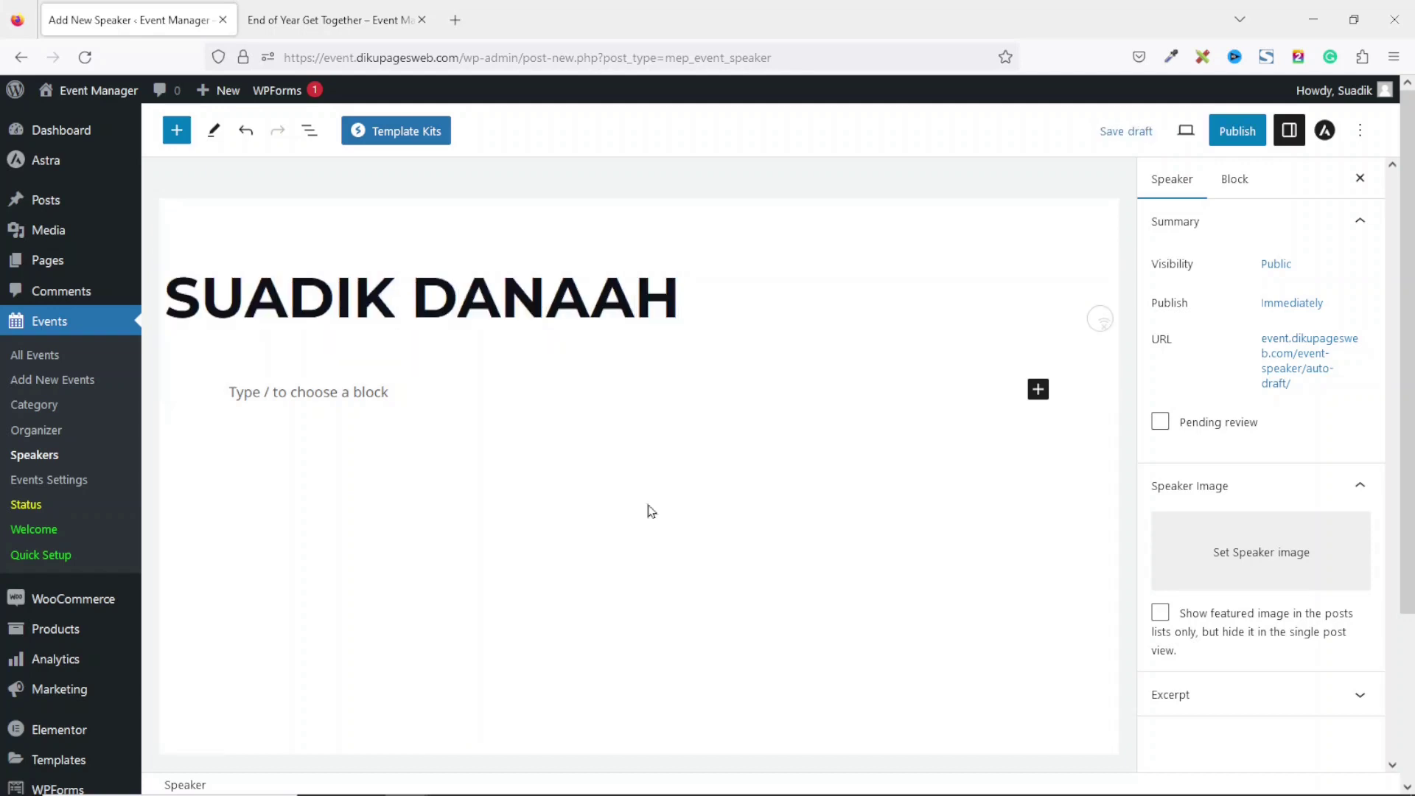
Write the bio 'CEO of Dikupages' in the description paragraph.
left_click(303, 394)
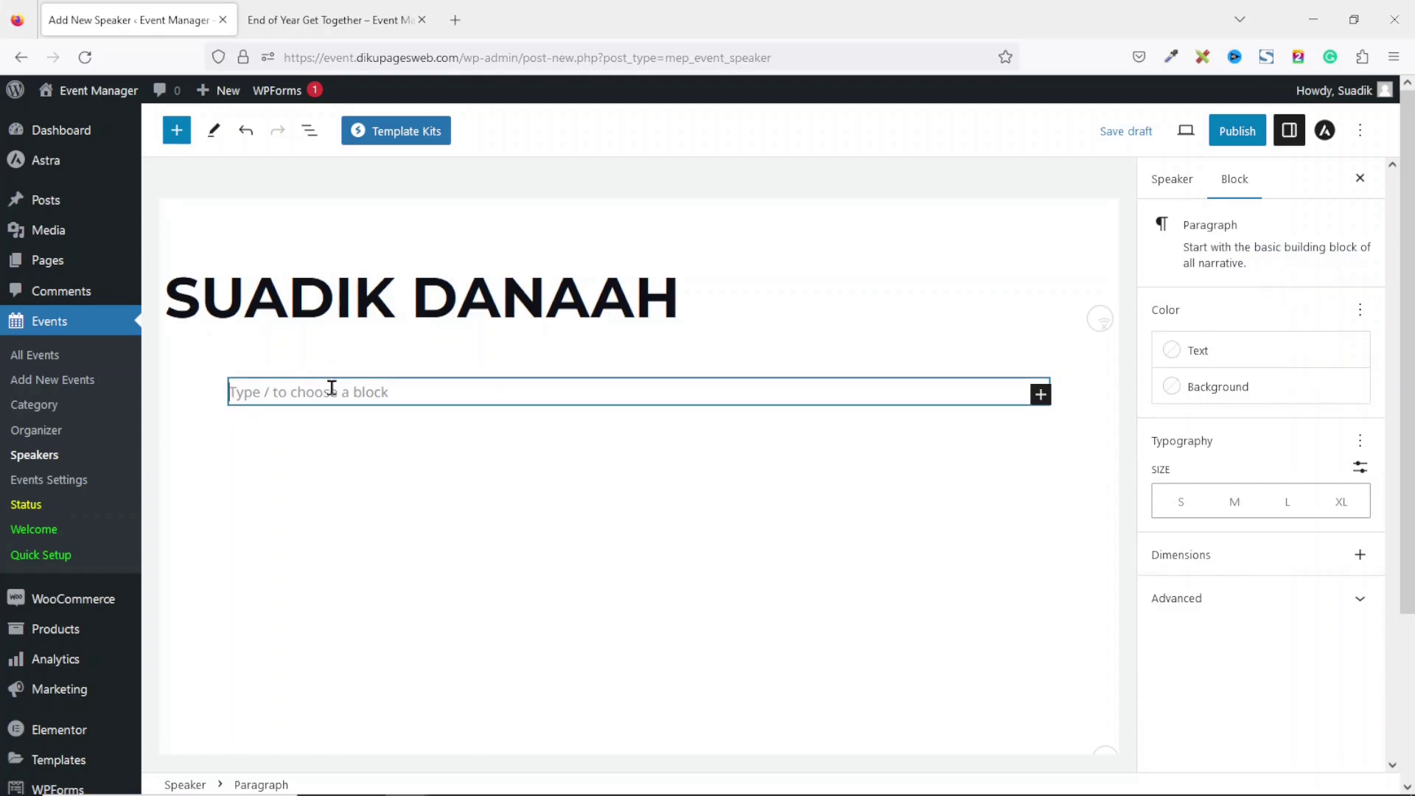
type("c")
key("BackSpace")
type("CEO of")
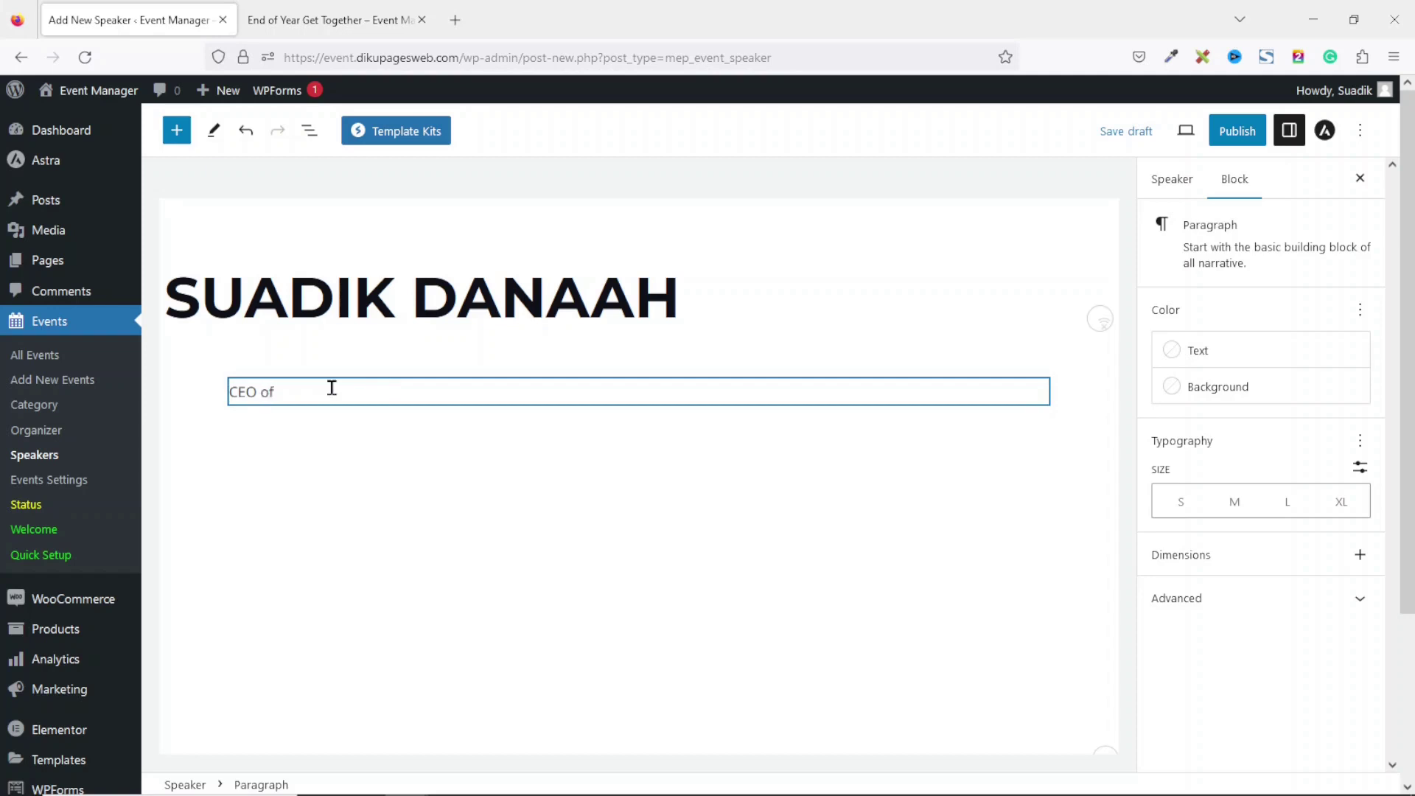
type(" Dikupages Web, Inc.")
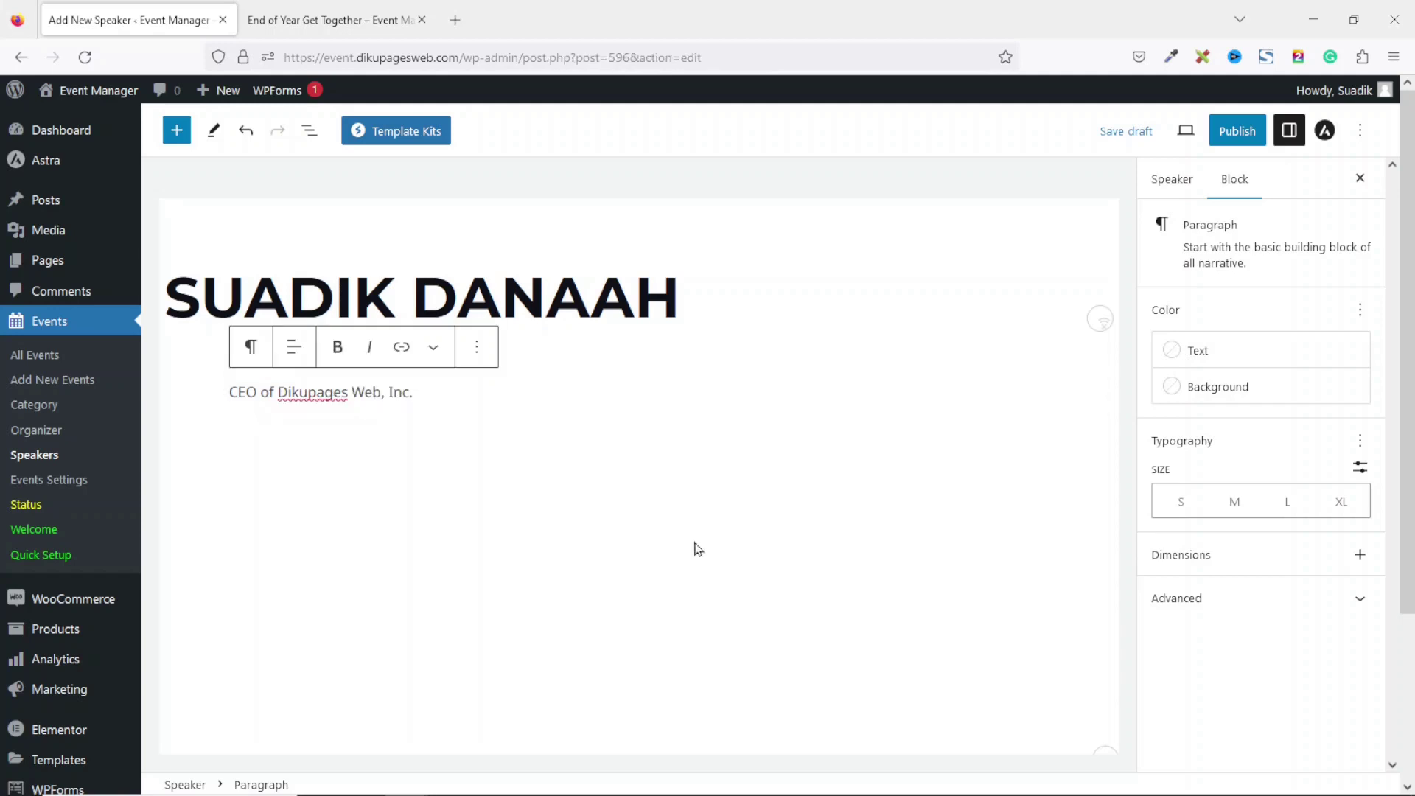
left_click(1165, 184)
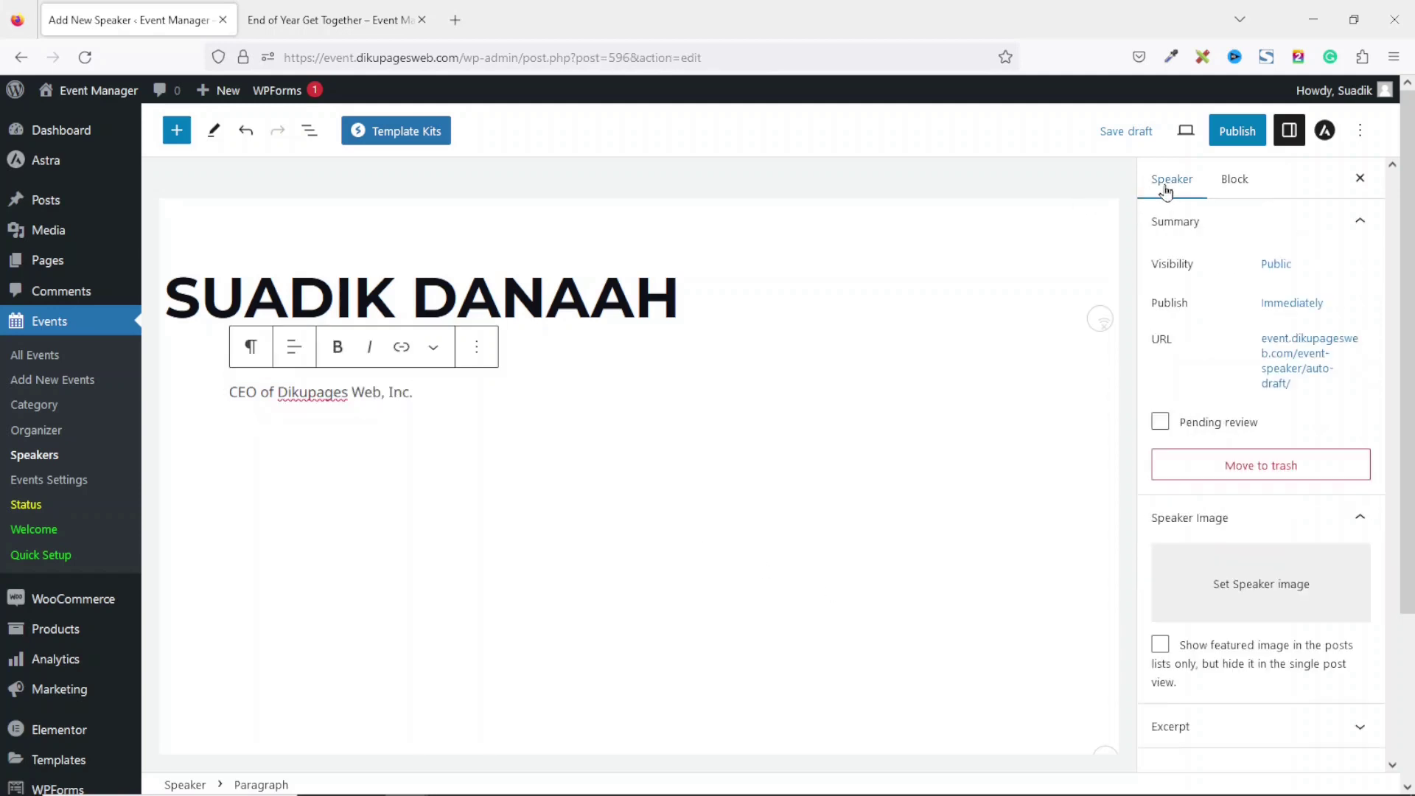
Upload staff-1.jpg as the speaker image and publish the speaker profile.
left_click(1255, 597)
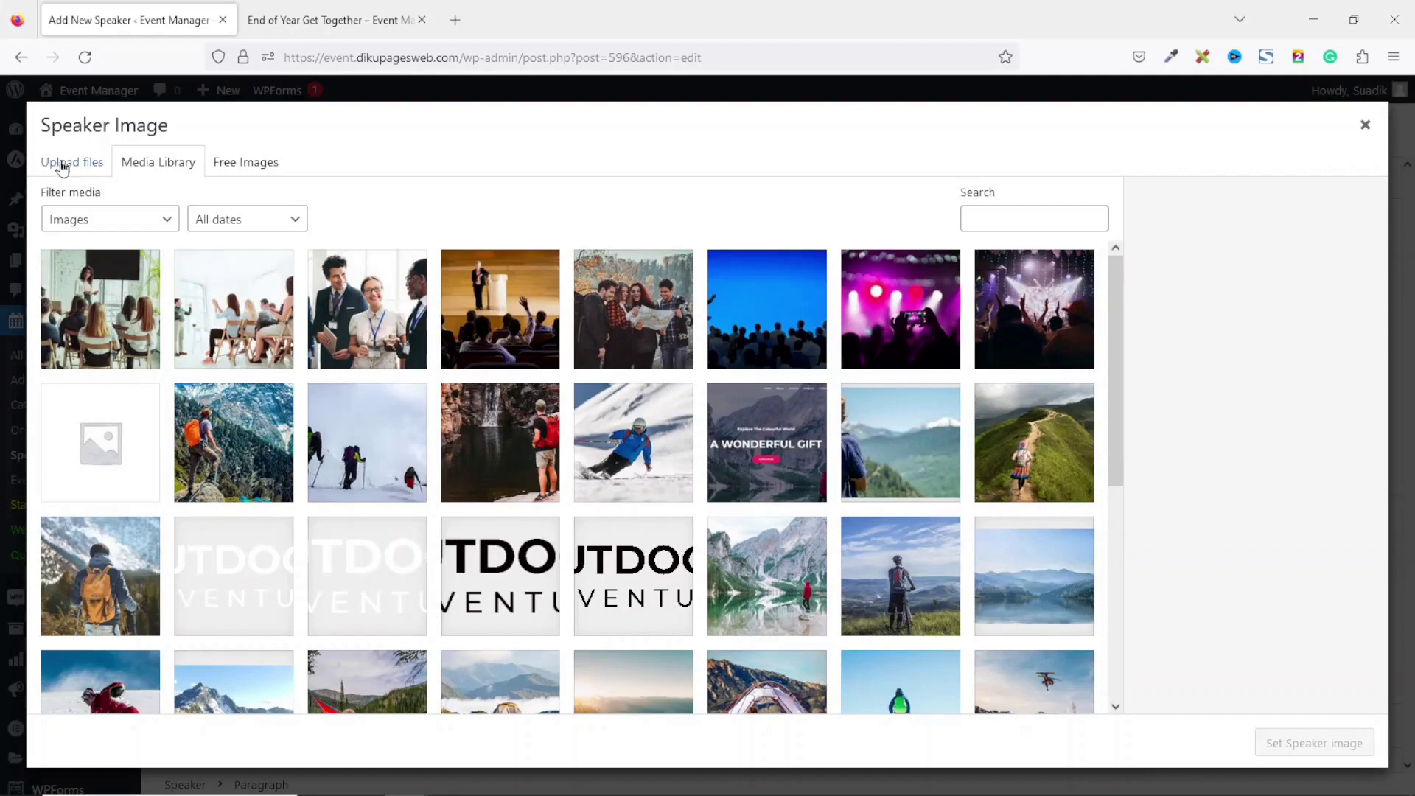
left_click(63, 169)
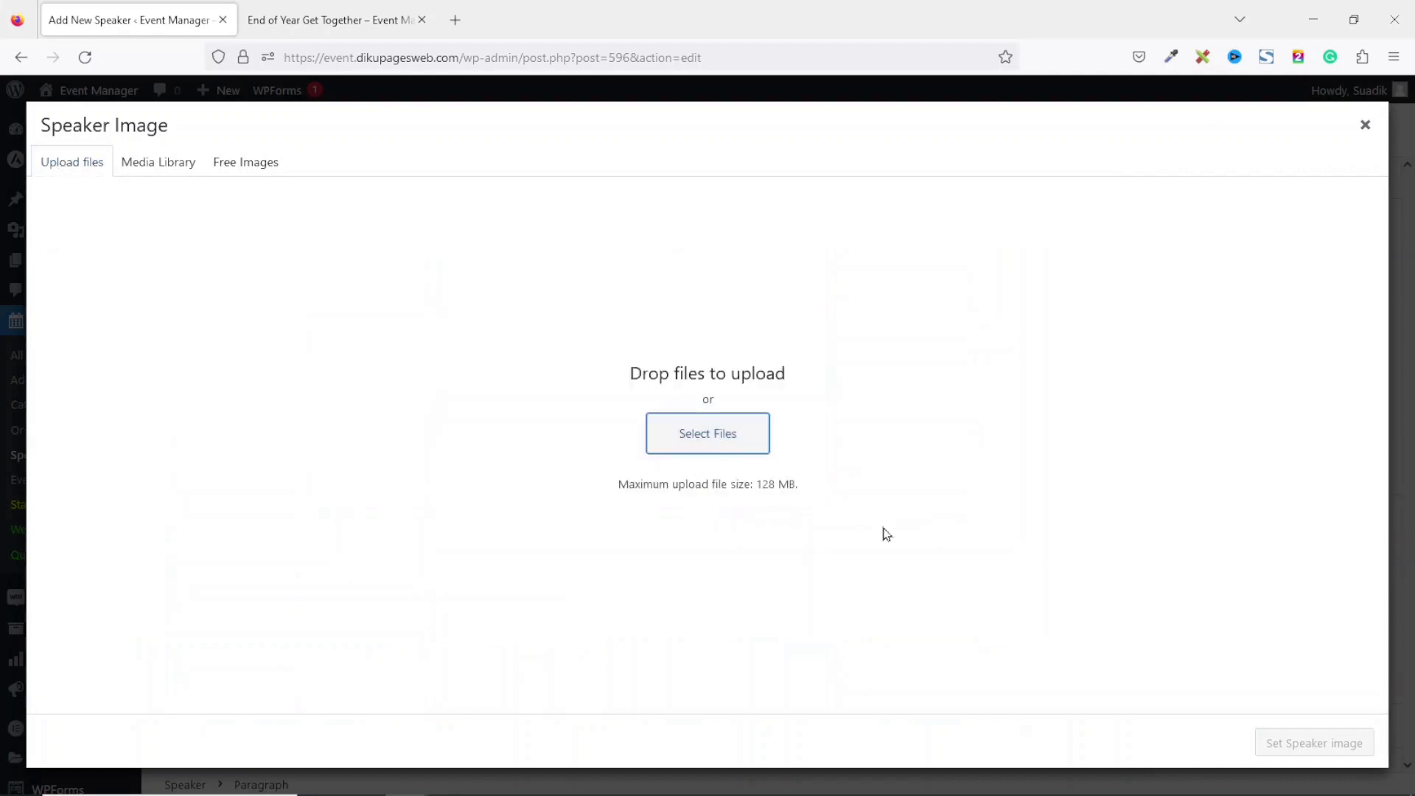
left_click(796, 328)
left_click(1121, 572)
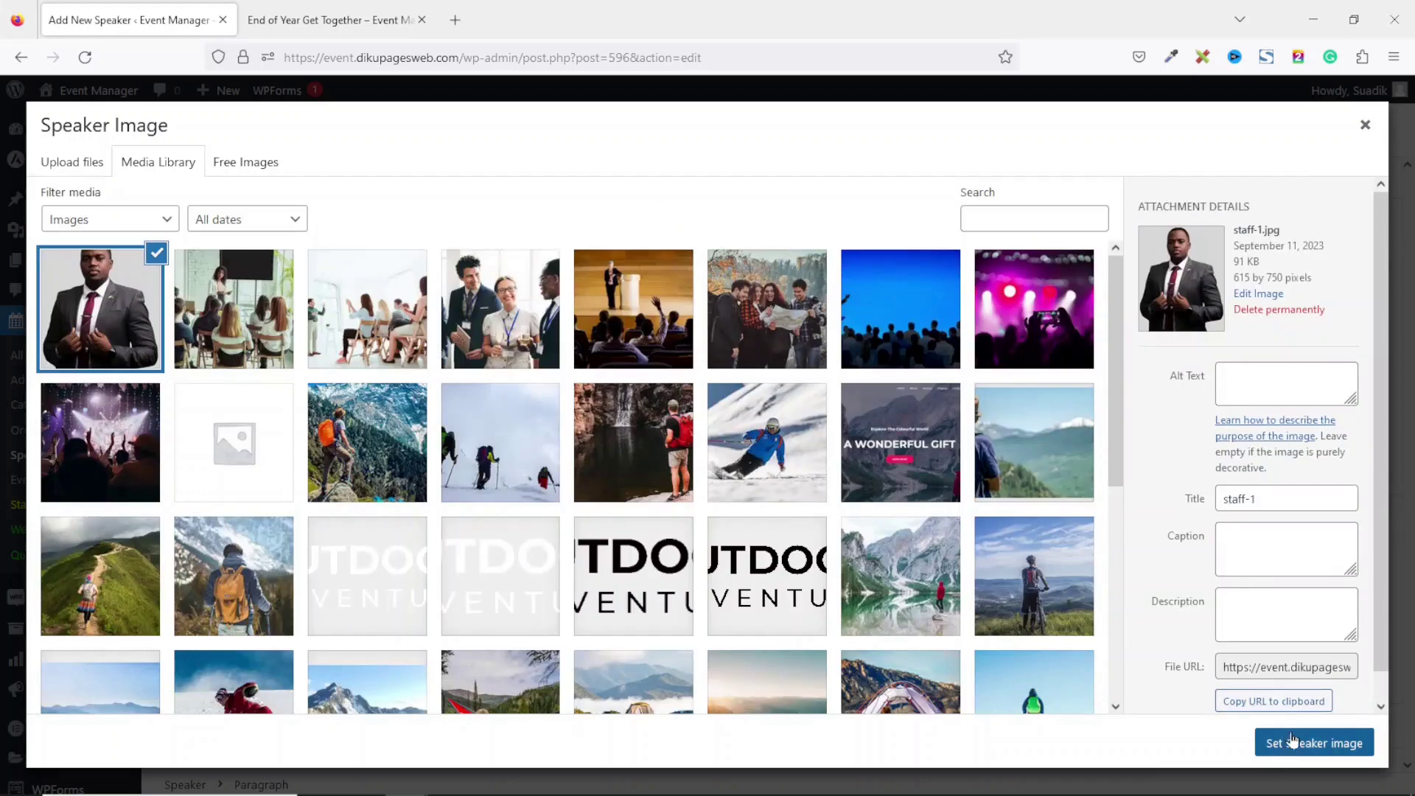
left_click(1292, 740)
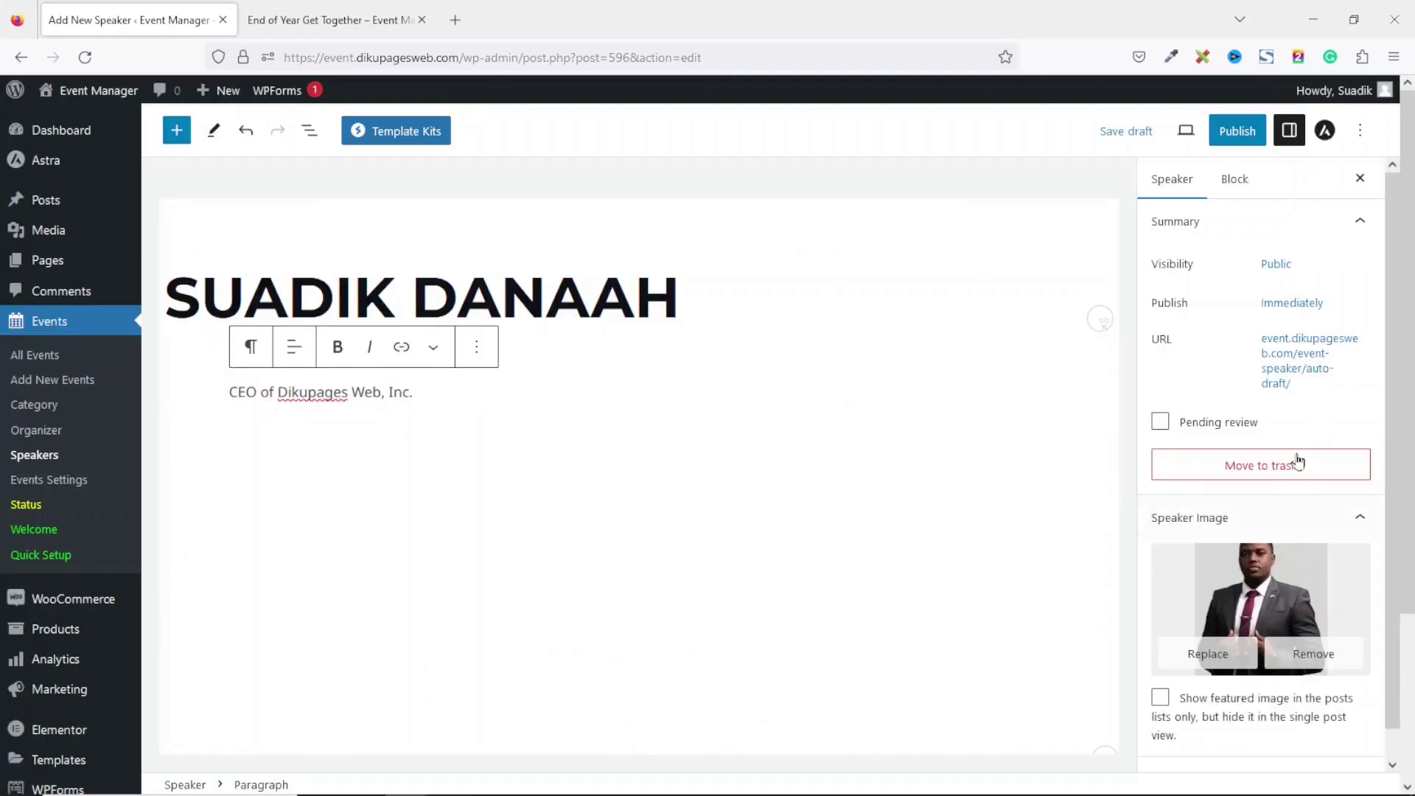
left_click(1237, 132)
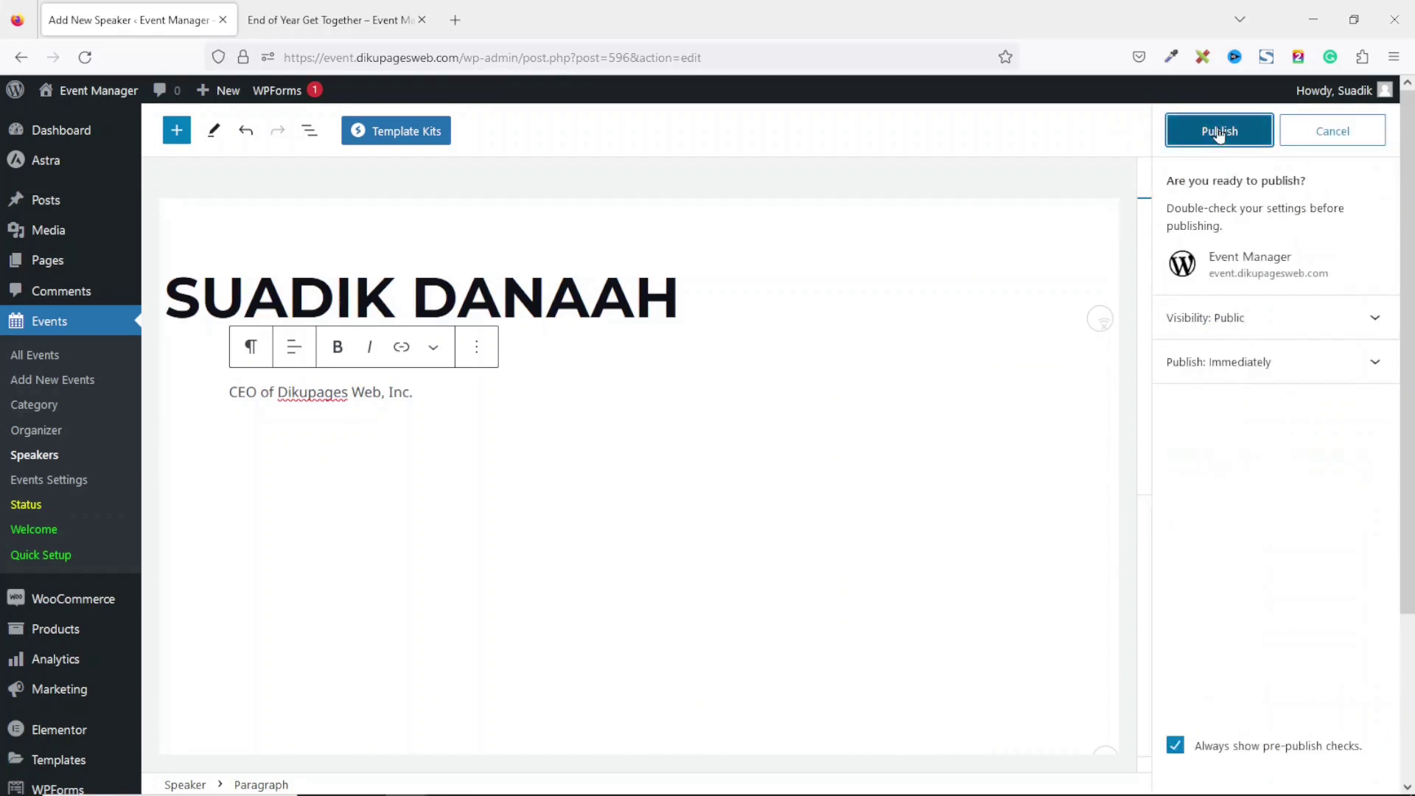
left_click(1219, 133)
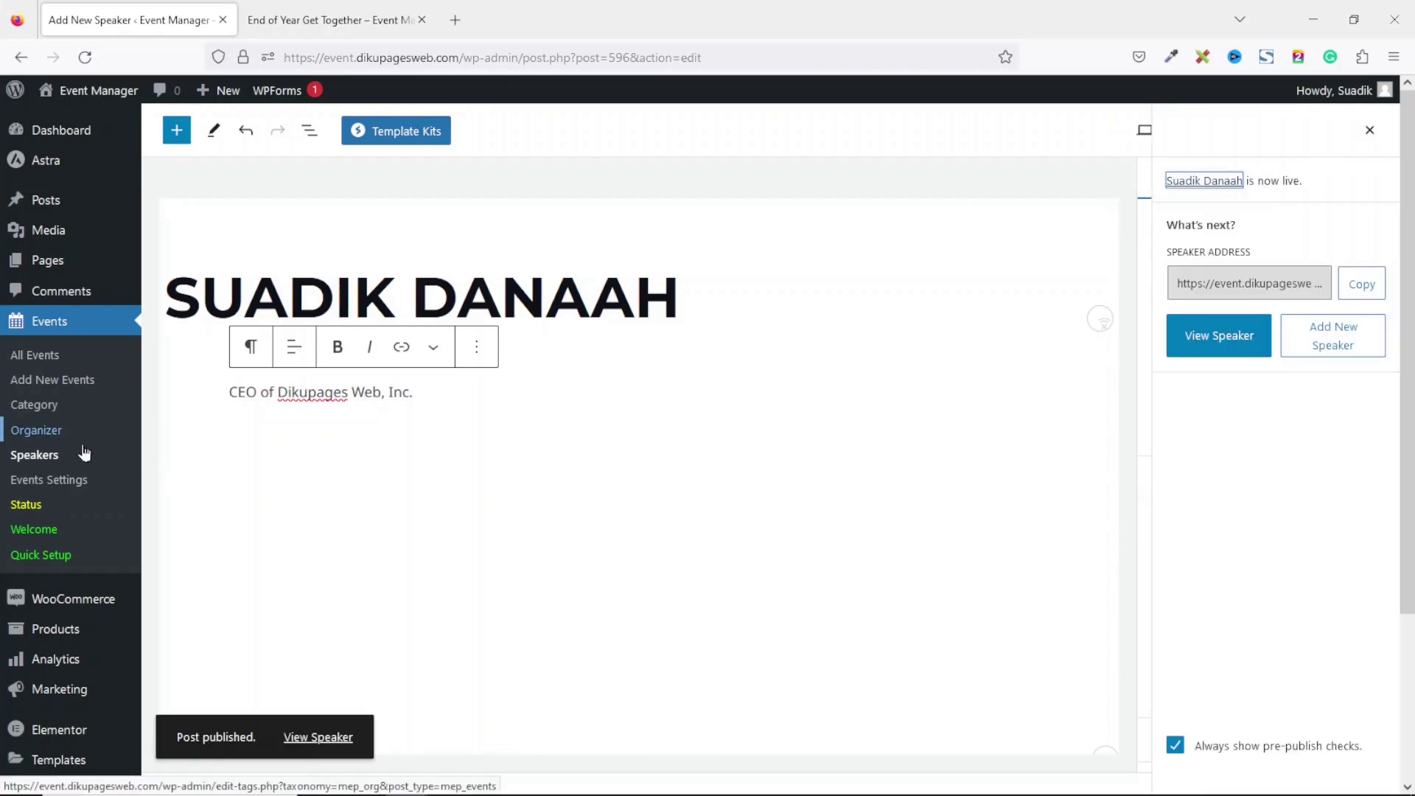
Add another speaker with the second person's name and the bio 'CEO of ABC Limited'.
left_click(33, 455)
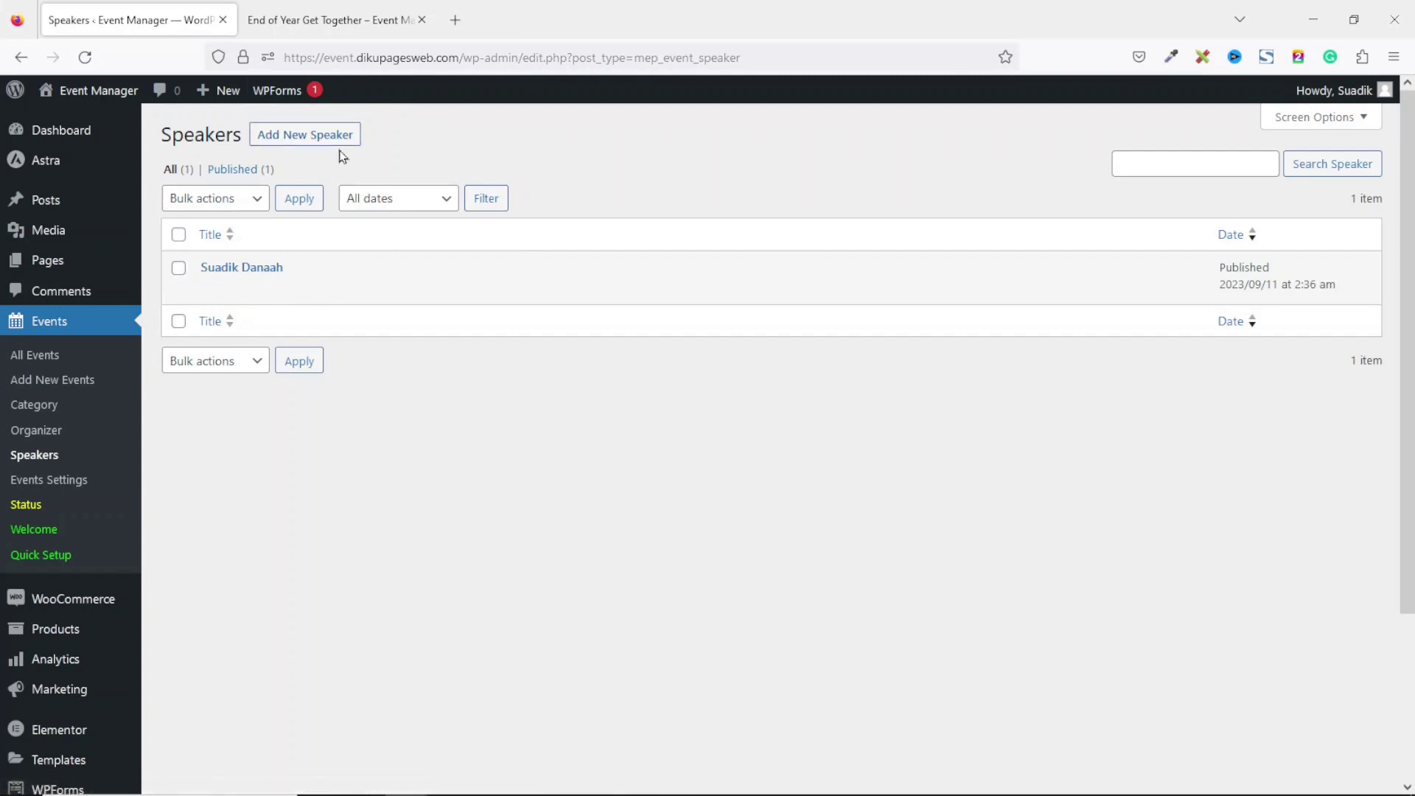
left_click(300, 145)
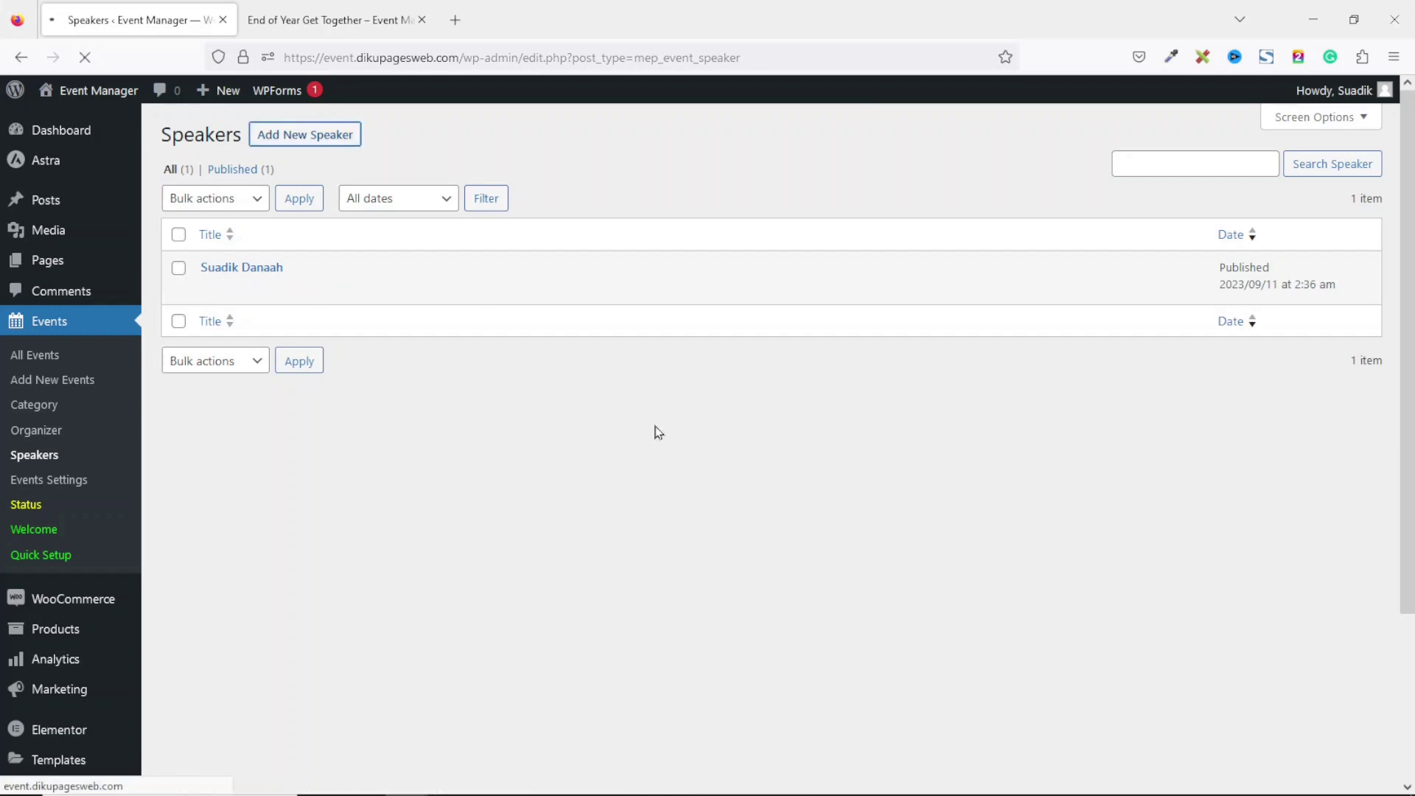
type("JOHN")
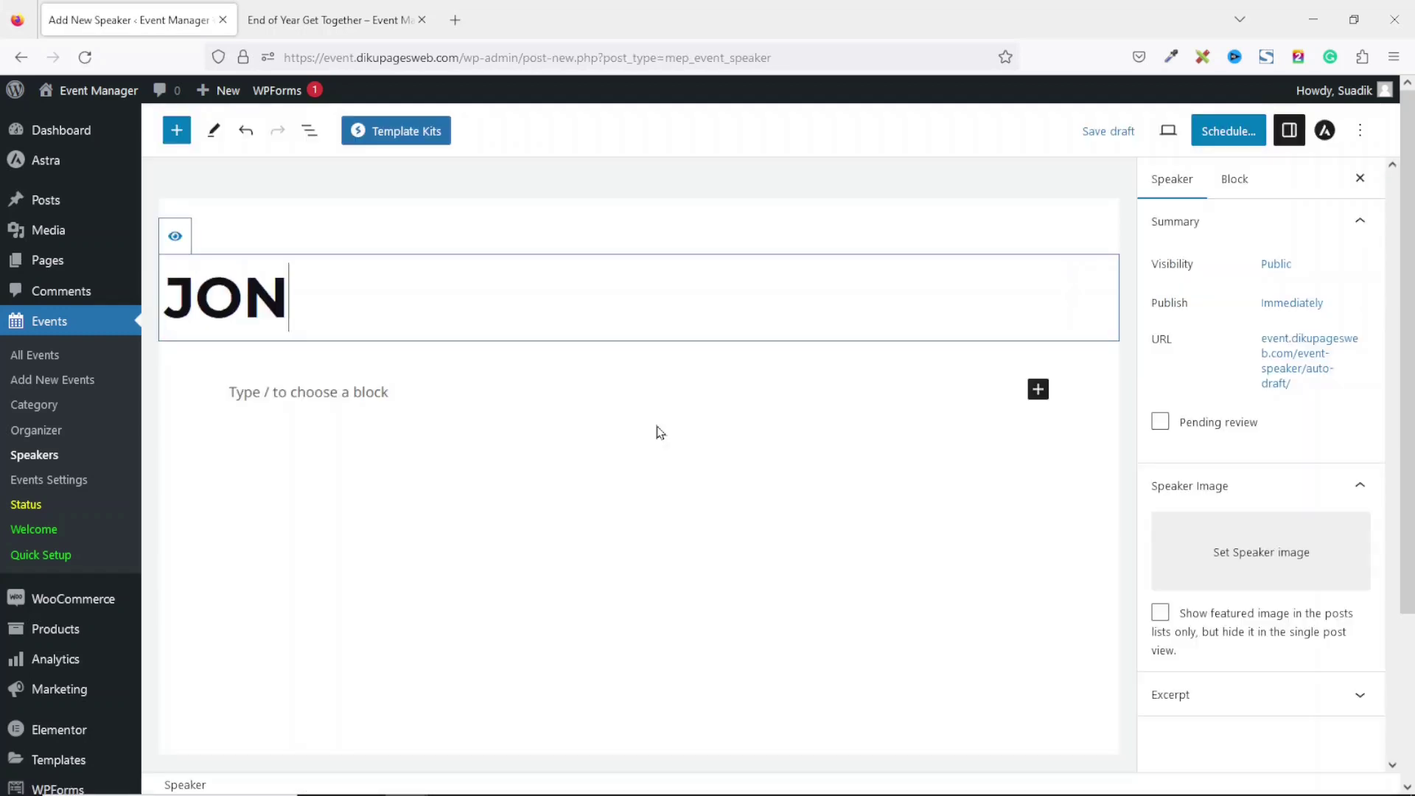
key("BackSpace")
type("HN ")
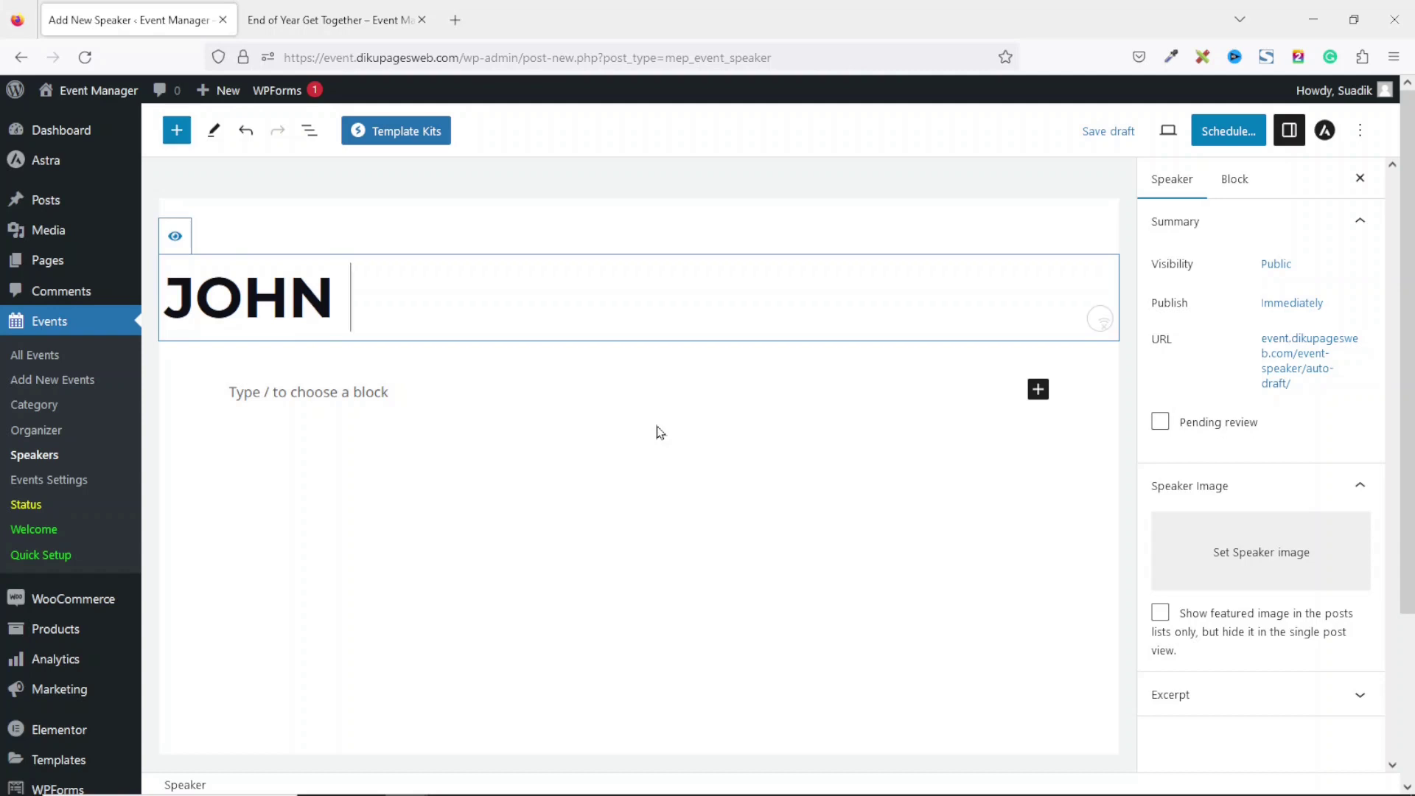
type("DEO")
left_click(423, 392)
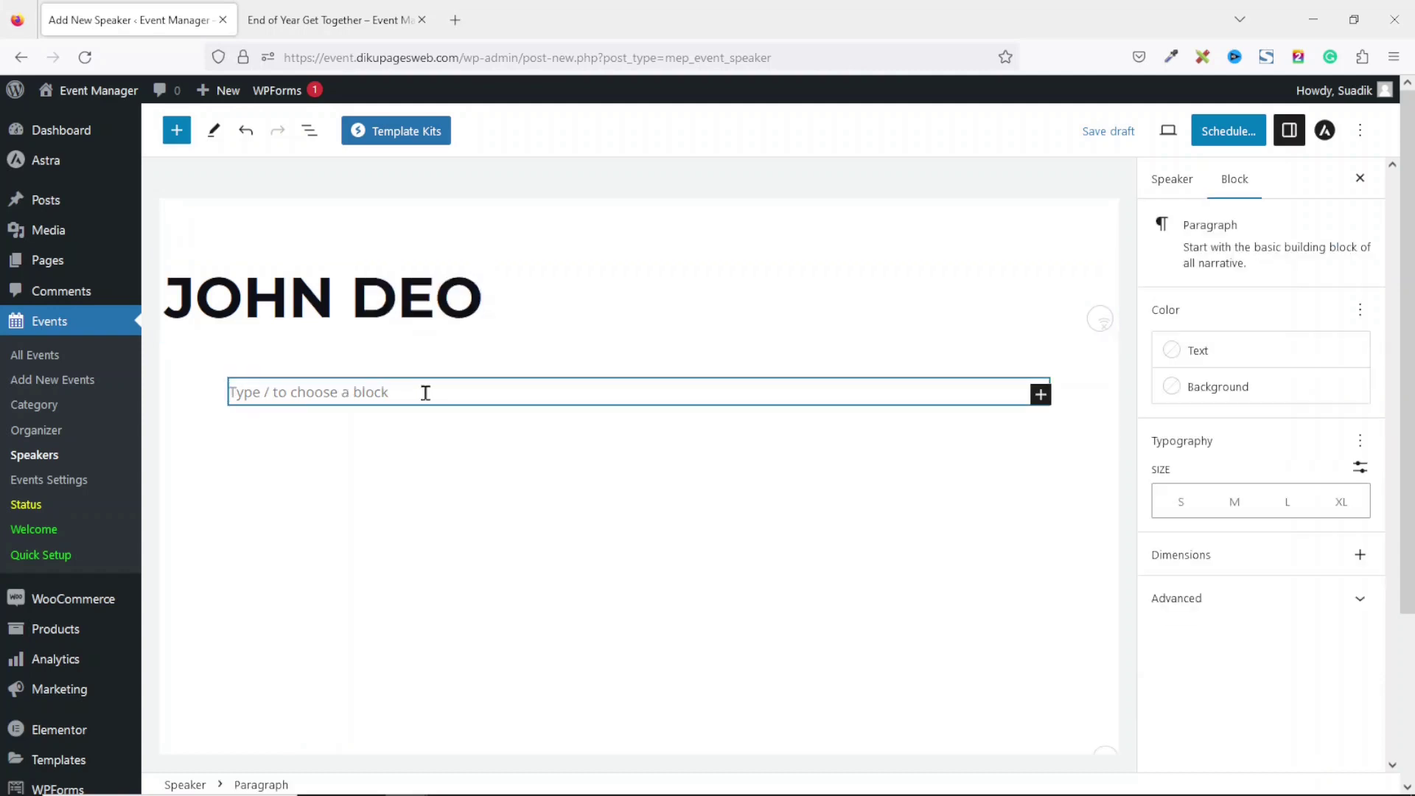
type("CEO of ABC Limited")
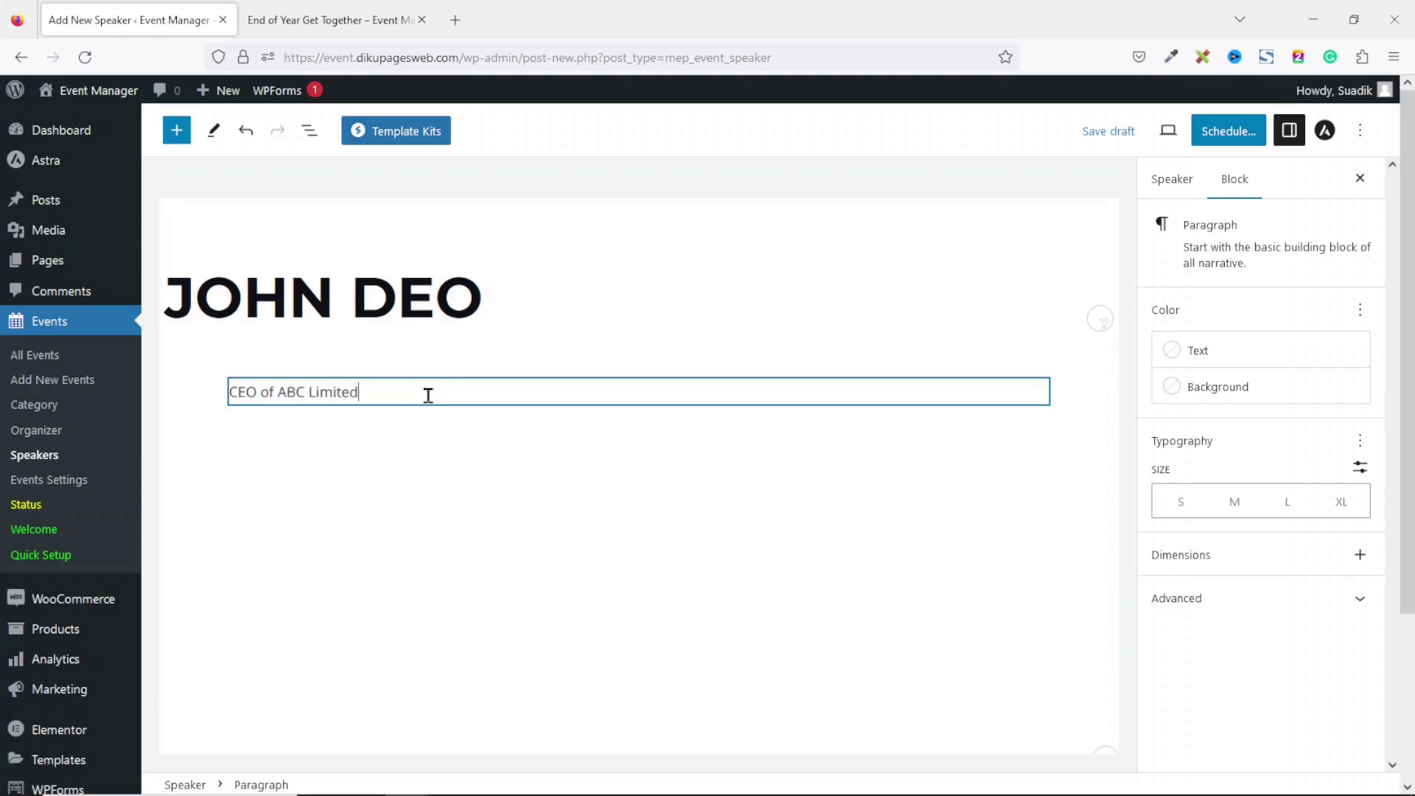
Set the hiker photo image-1.jpg as speaker image, publish, and return to Speakers.
left_click(1182, 179)
left_click(1241, 558)
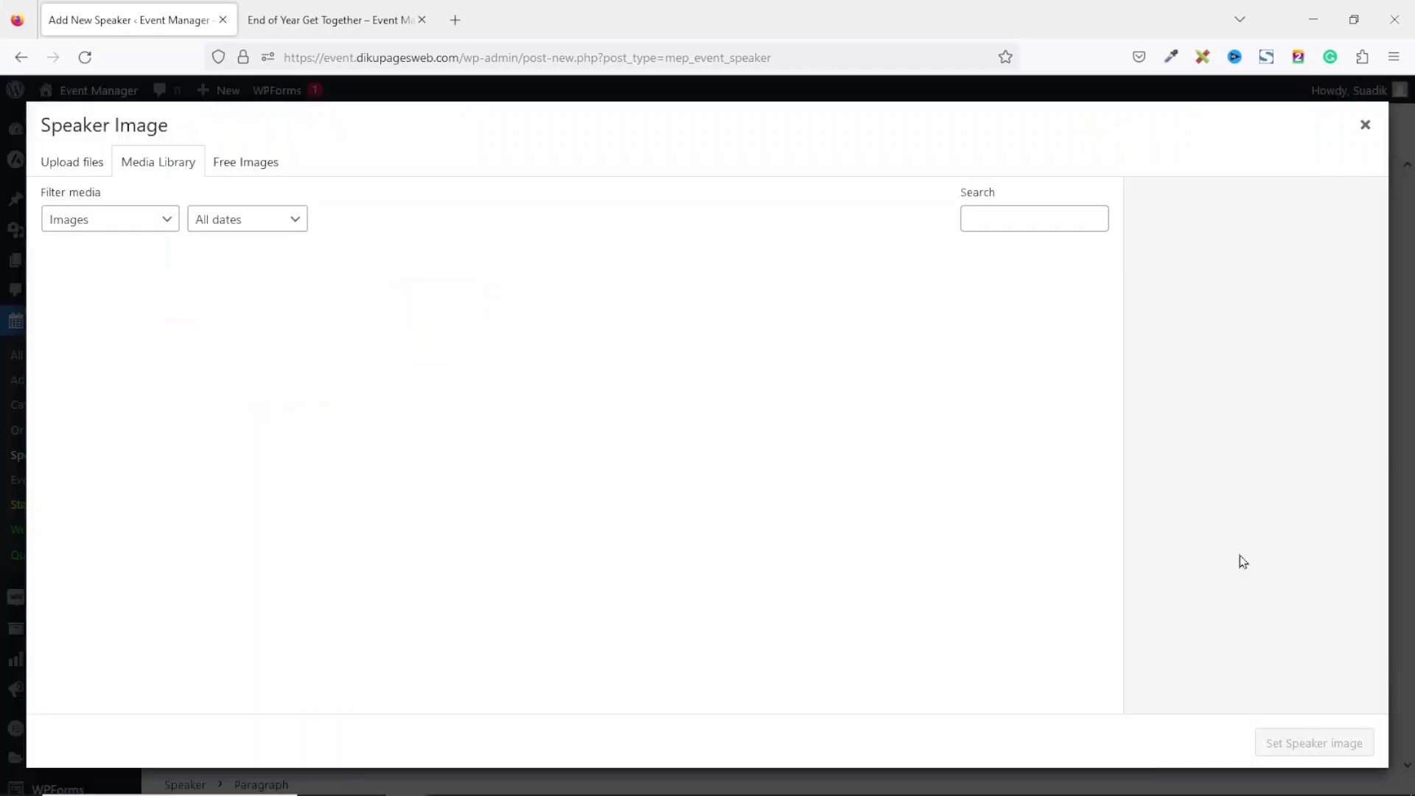
left_click(1034, 607)
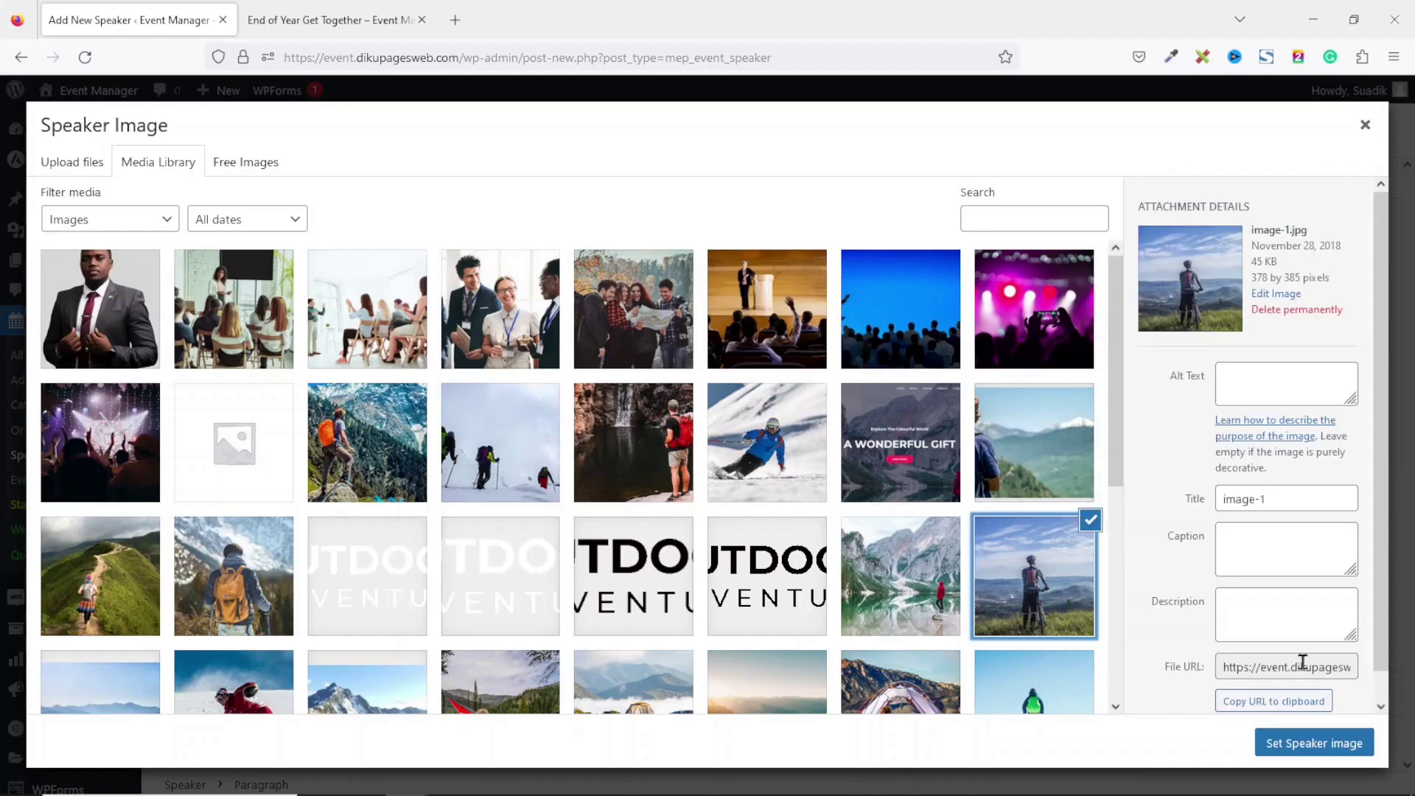
left_click(1284, 745)
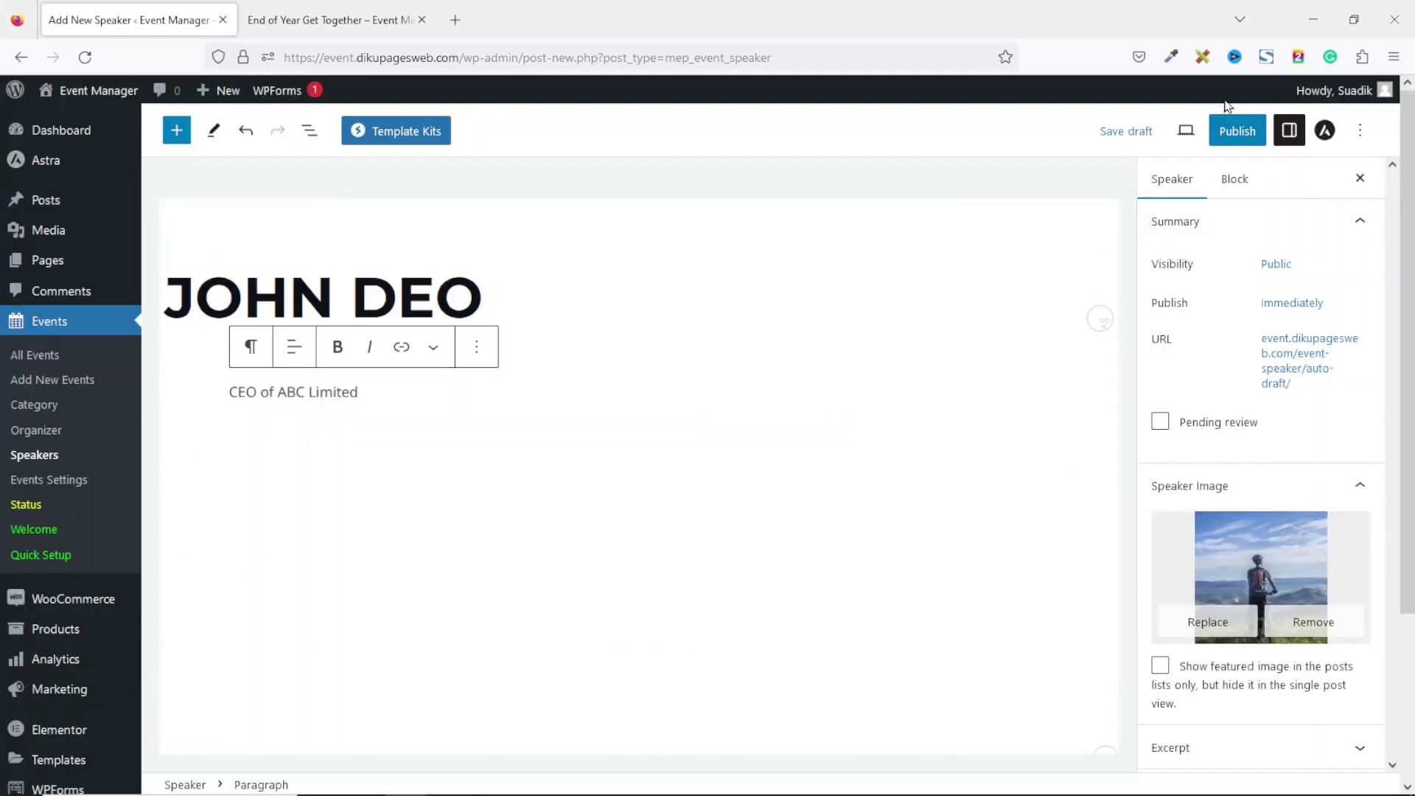
left_click(1237, 130)
left_click(1217, 131)
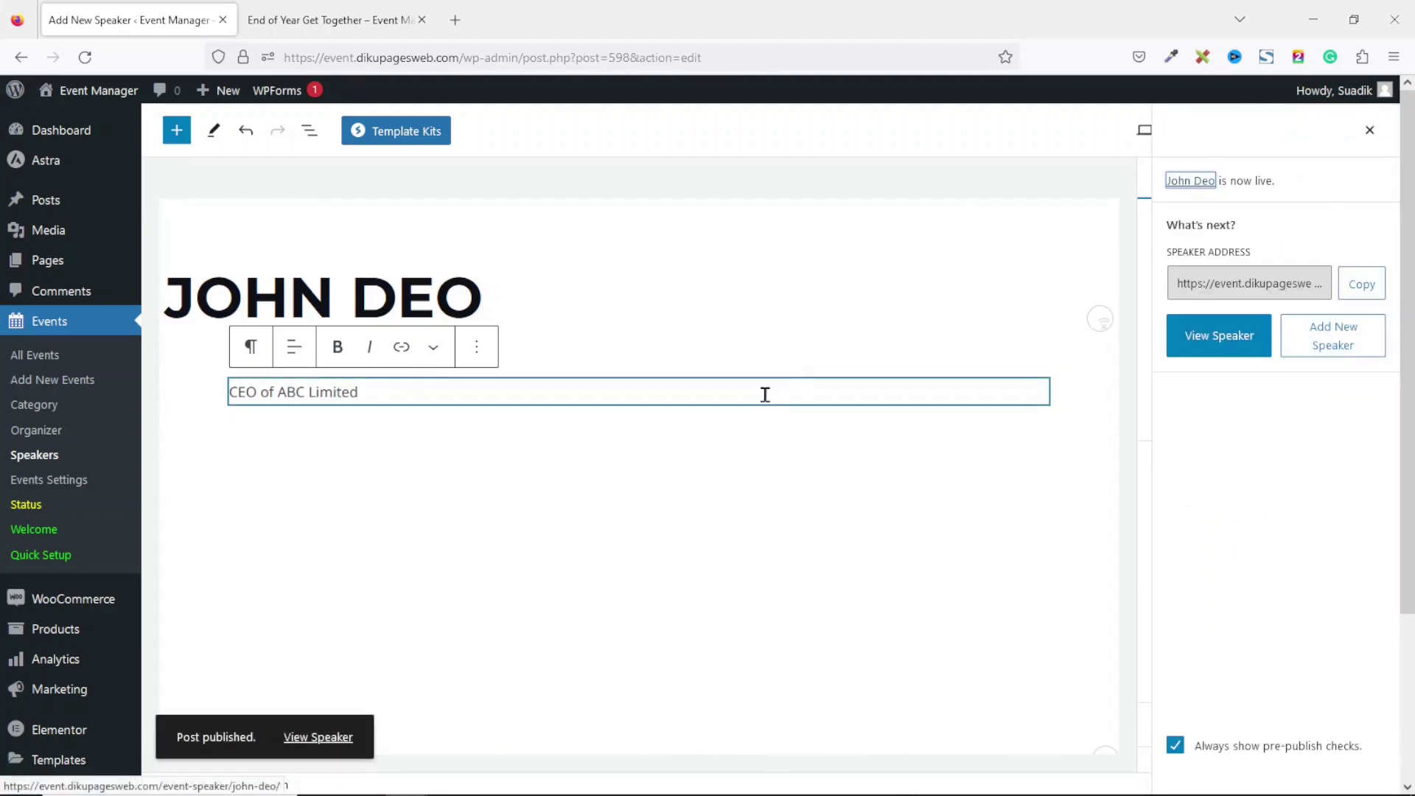
left_click(46, 457)
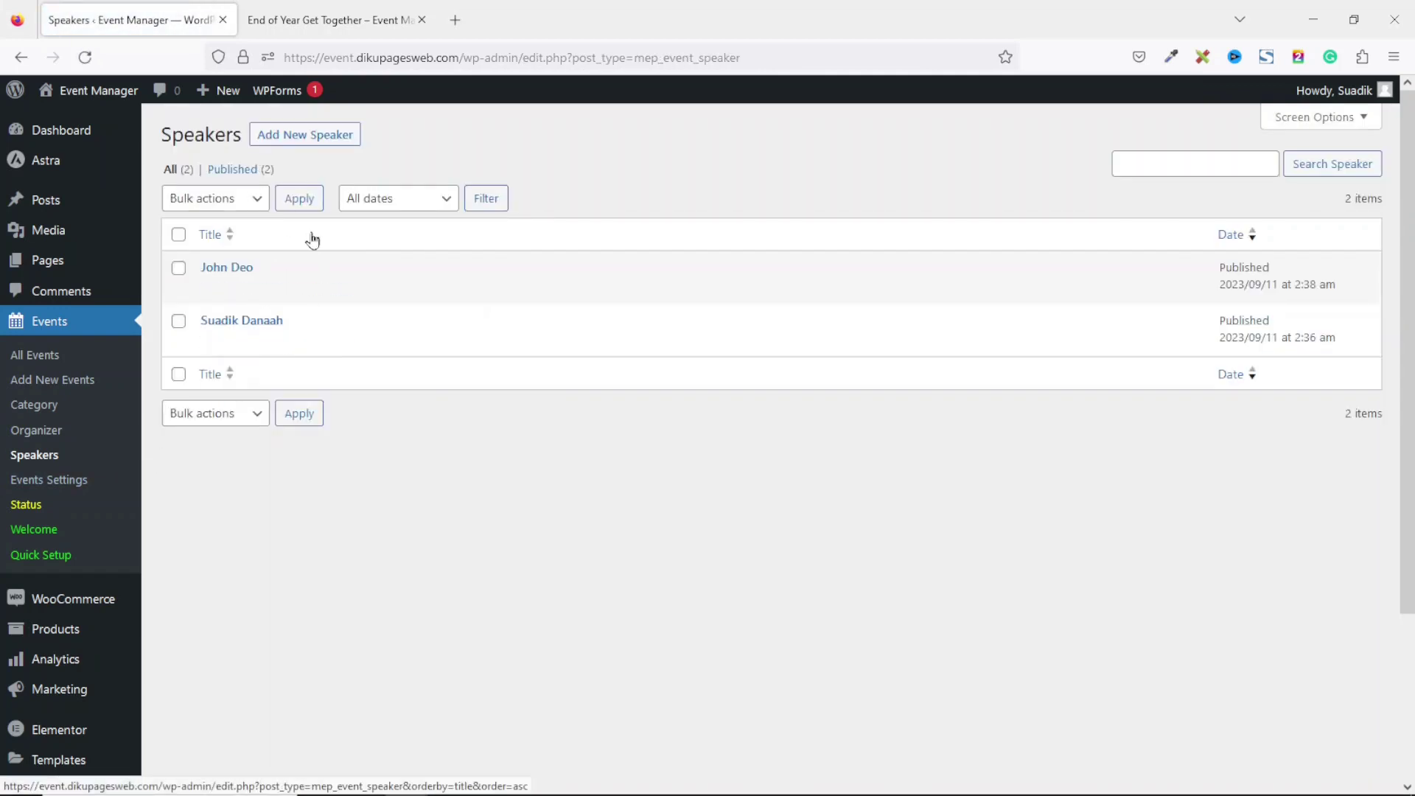
Open the End of Year Get Together event and show its speaker settings.
left_click(54, 362)
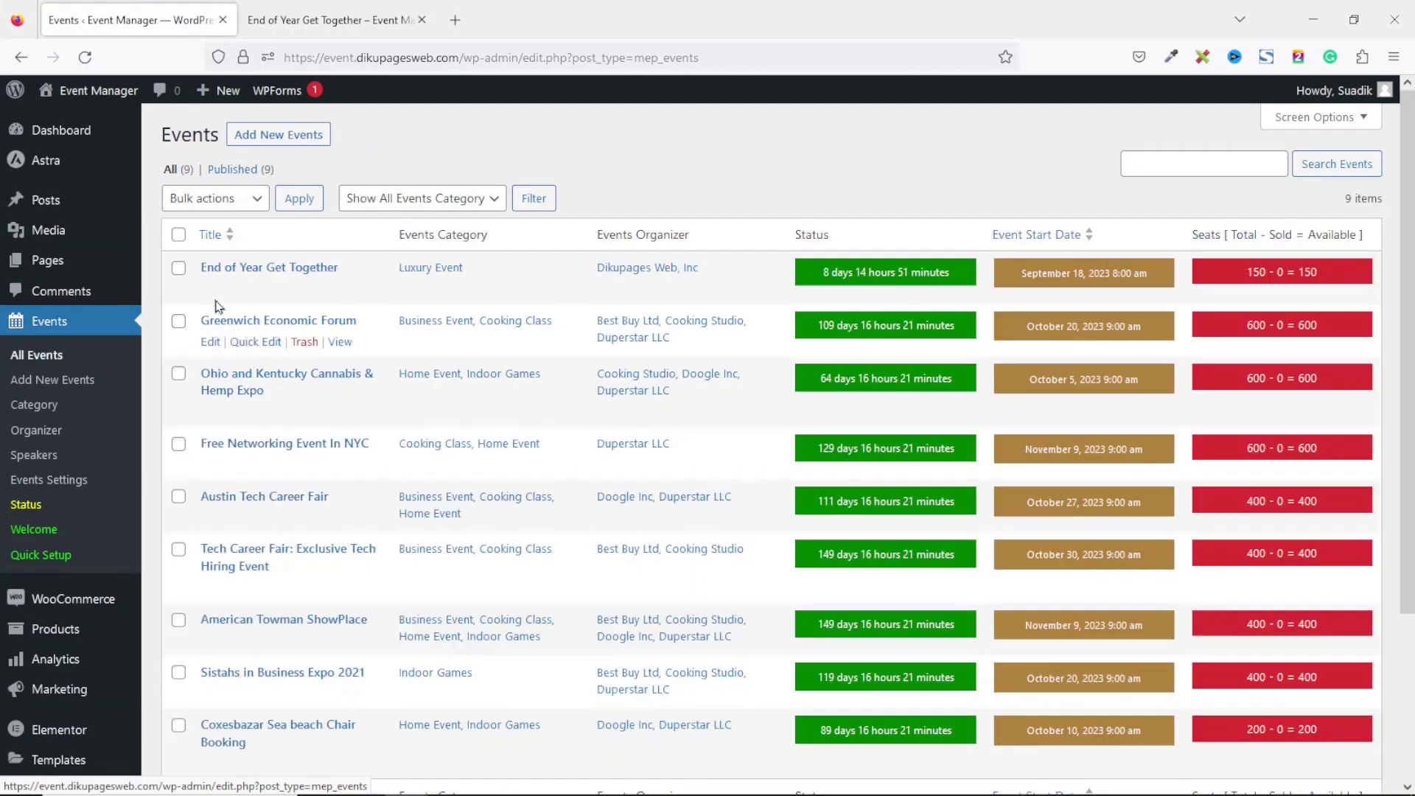
left_click(206, 291)
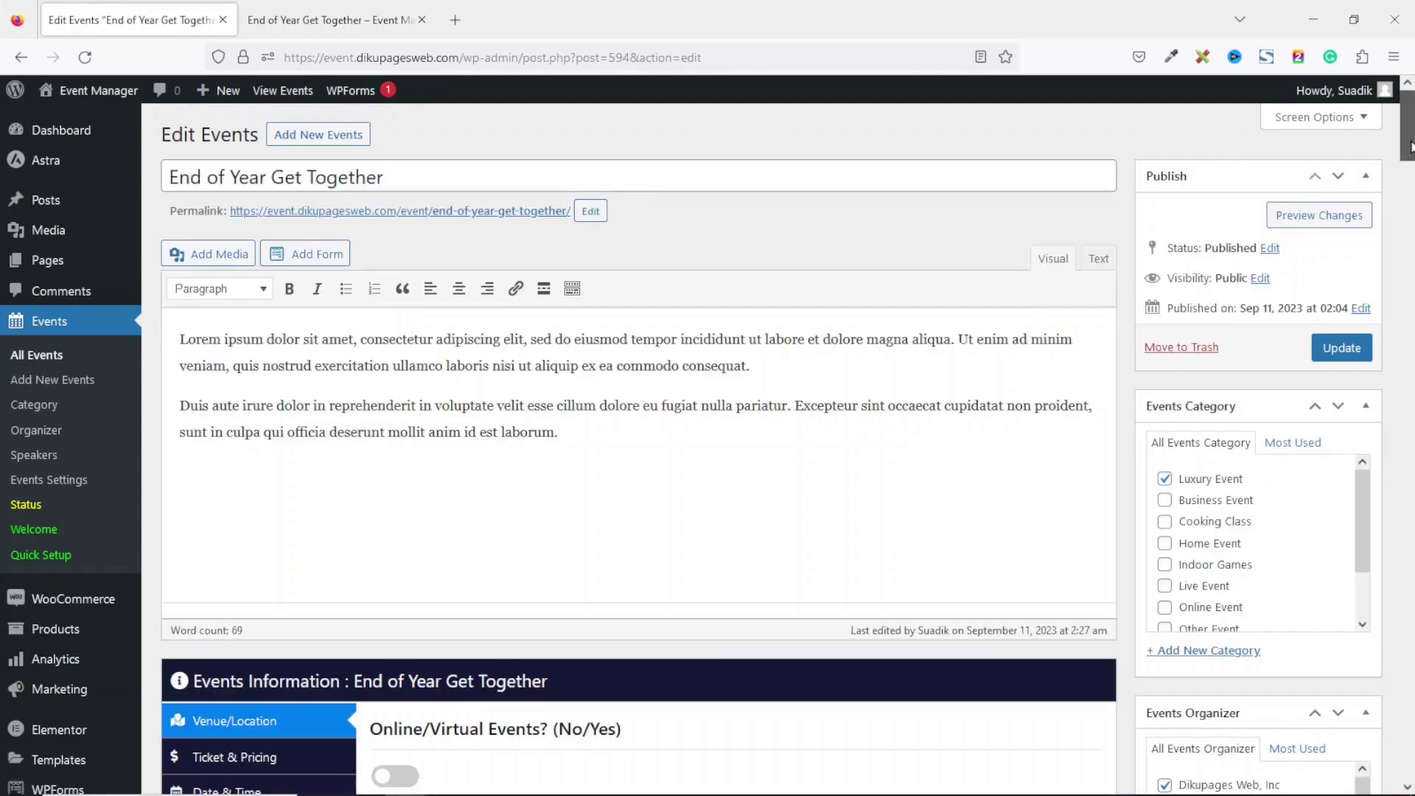
left_click_drag(1412, 148, 1412, 226)
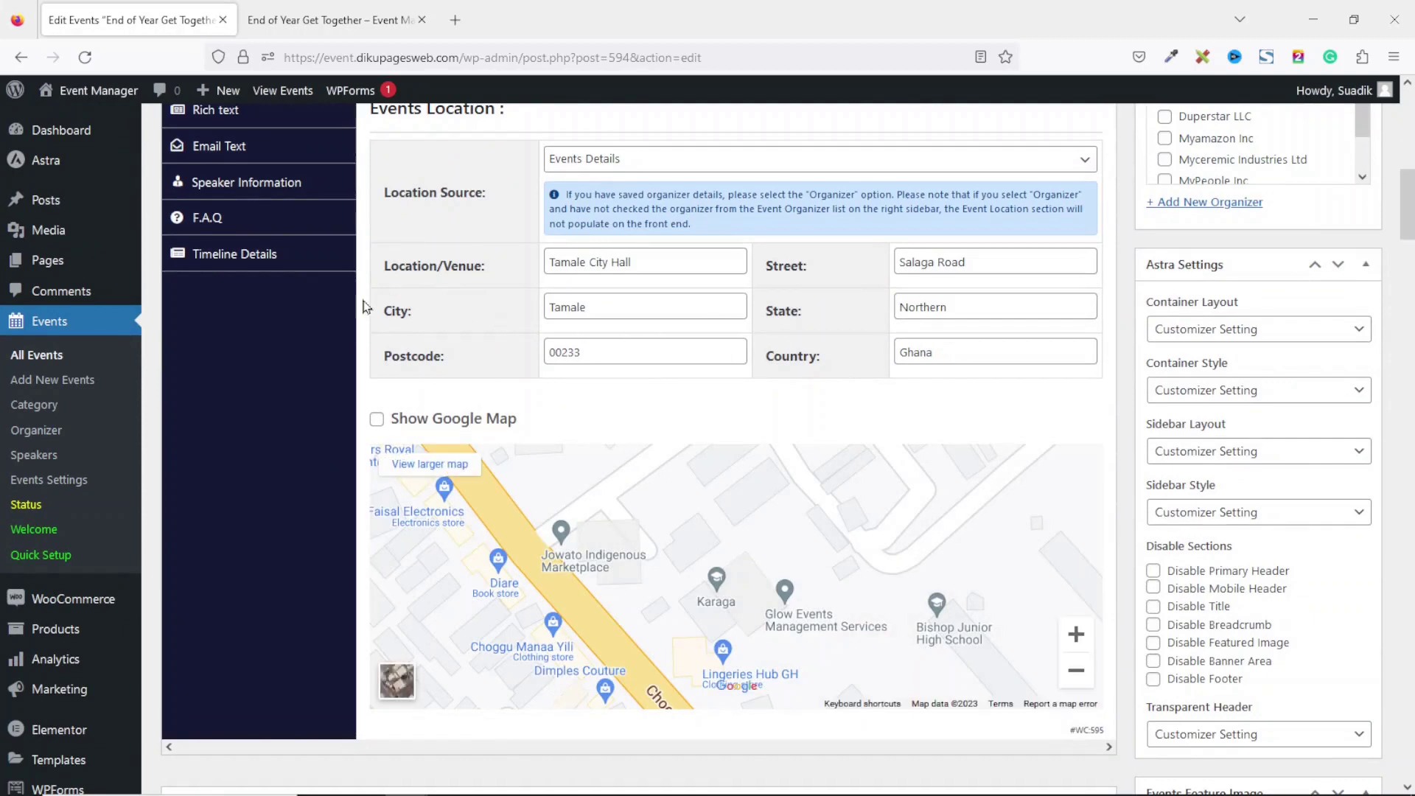
left_click(256, 189)
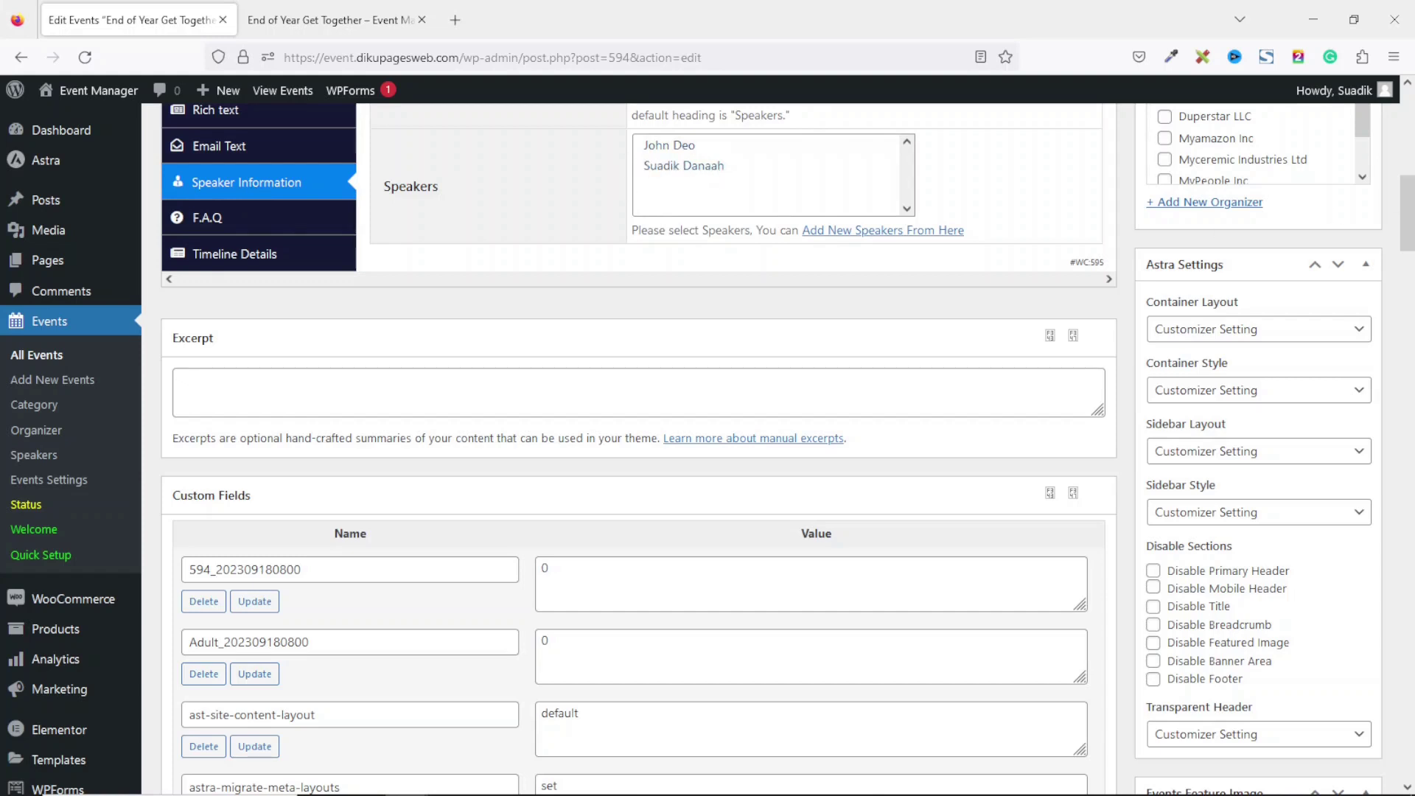
scroll(588, 573, "up", 4)
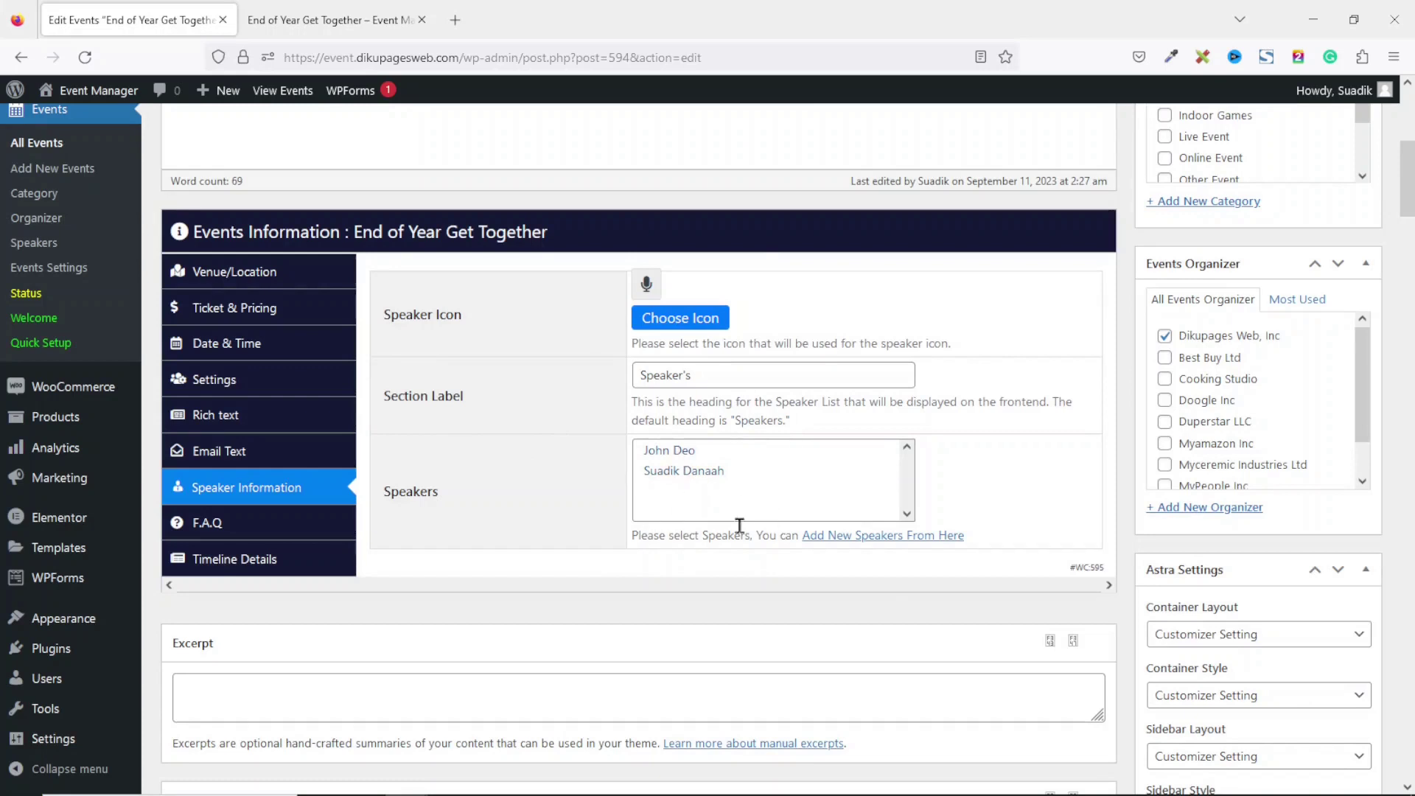
Select both speakers in the Speakers list and update the event.
left_click(676, 476)
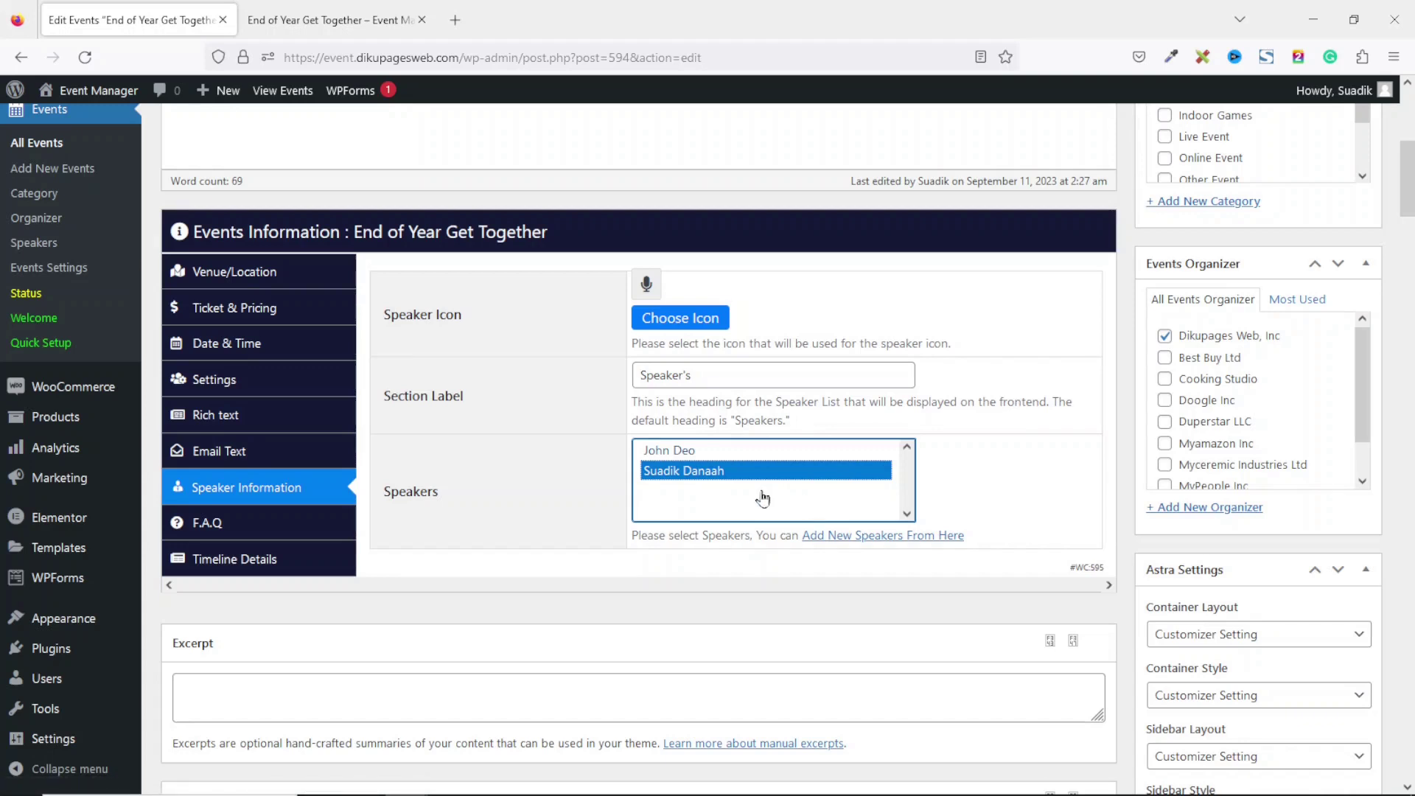
left_click(700, 451, "ctrl")
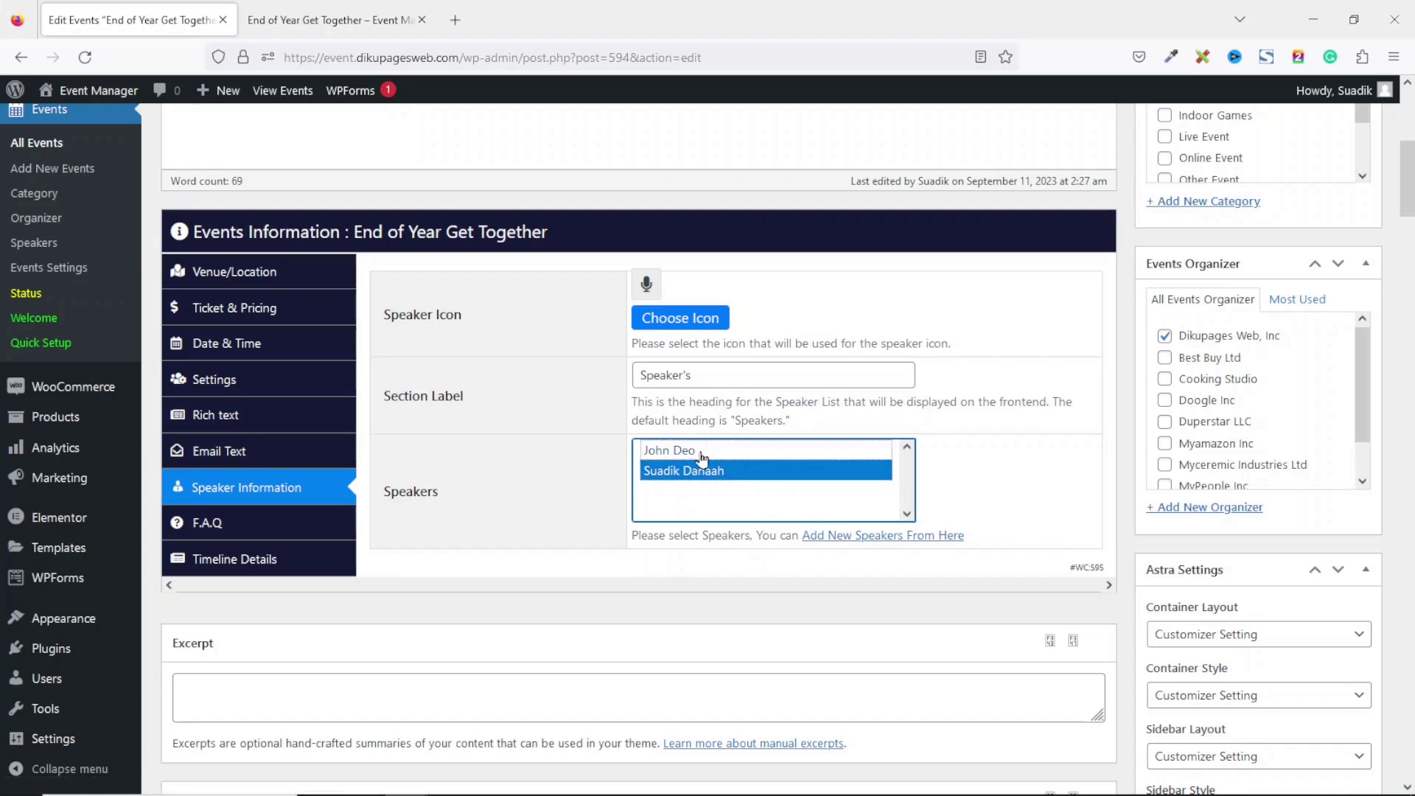
left_click(701, 453, "ctrl")
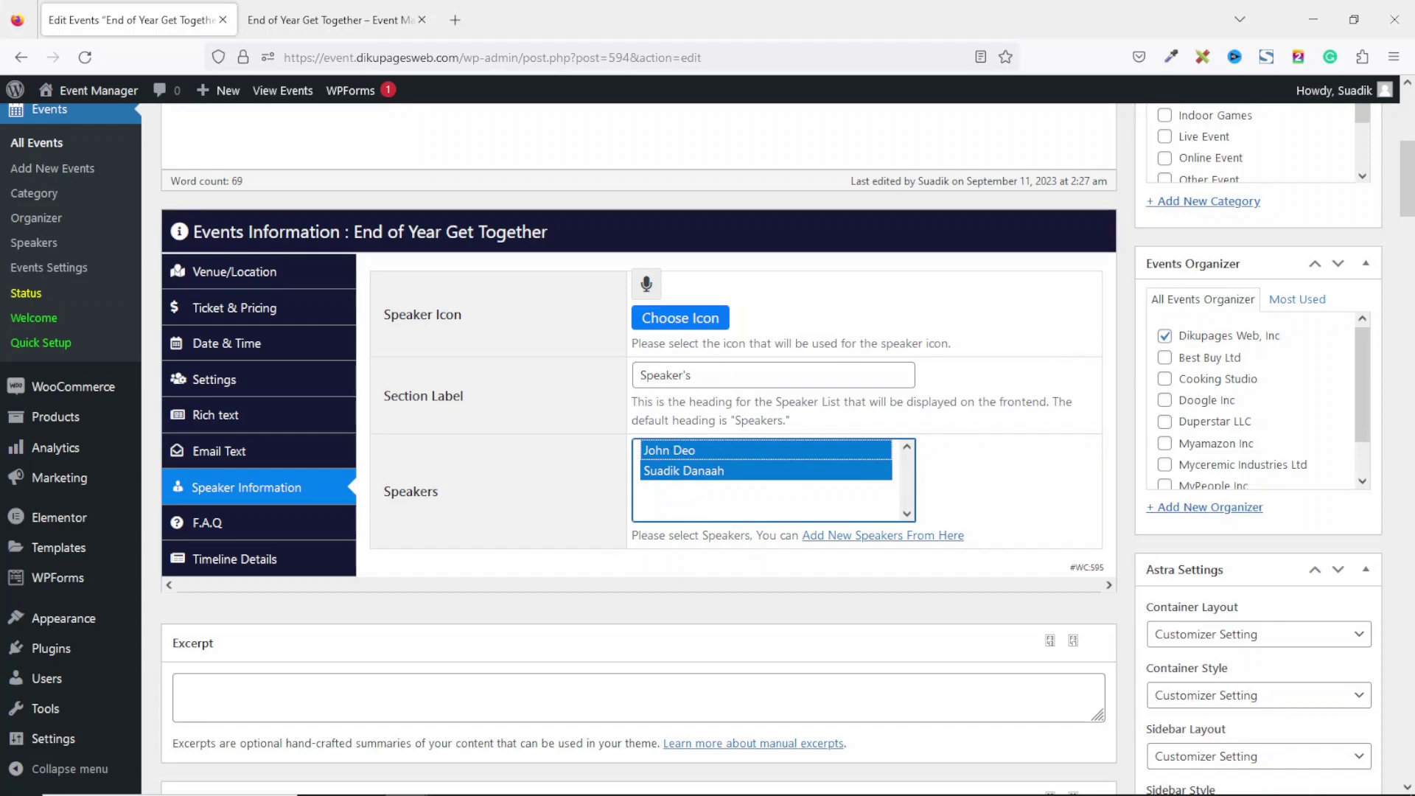
scroll(1407, 177, "up", 5)
left_click(1342, 238)
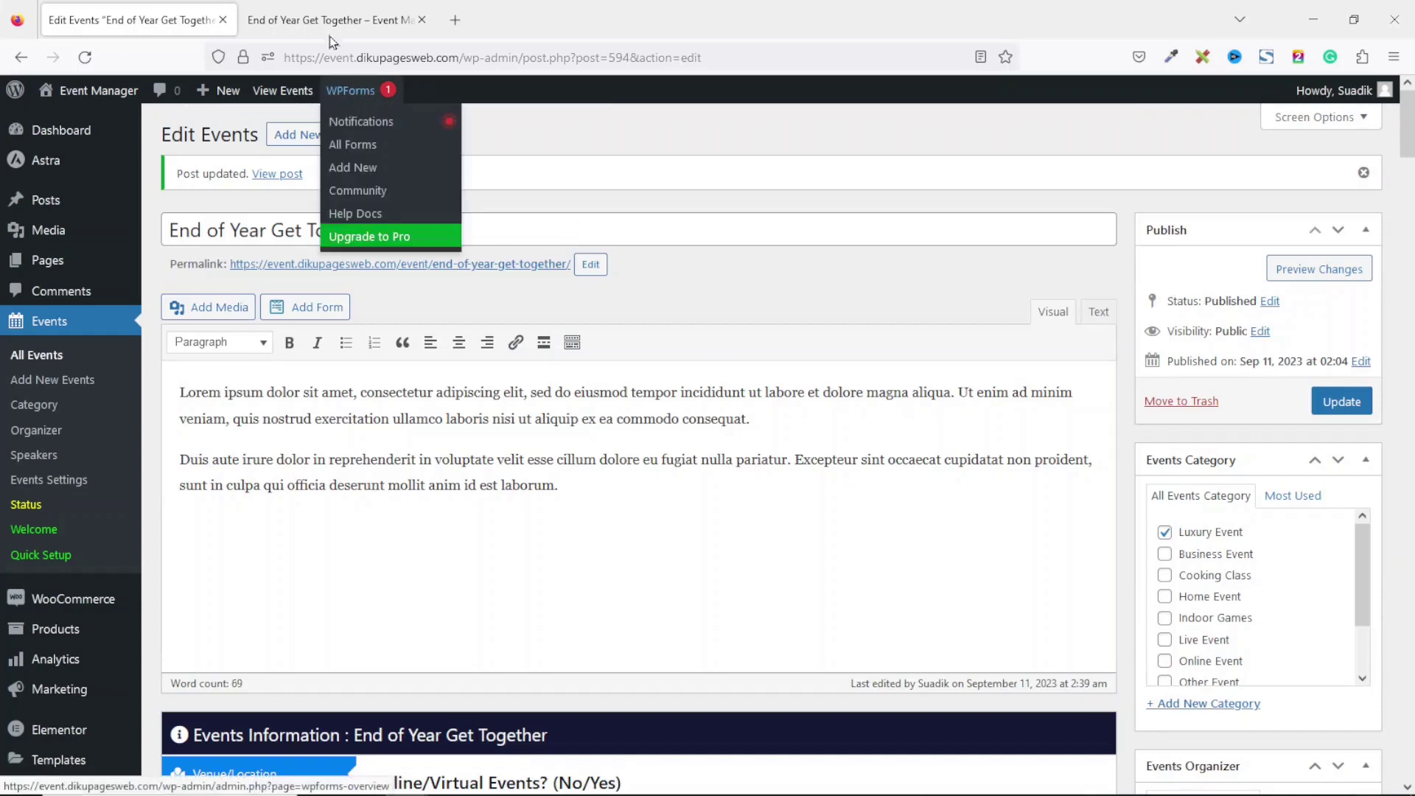
Reload the public event page and check that its Speakers section lists both profiles.
left_click(331, 20)
left_click(86, 57)
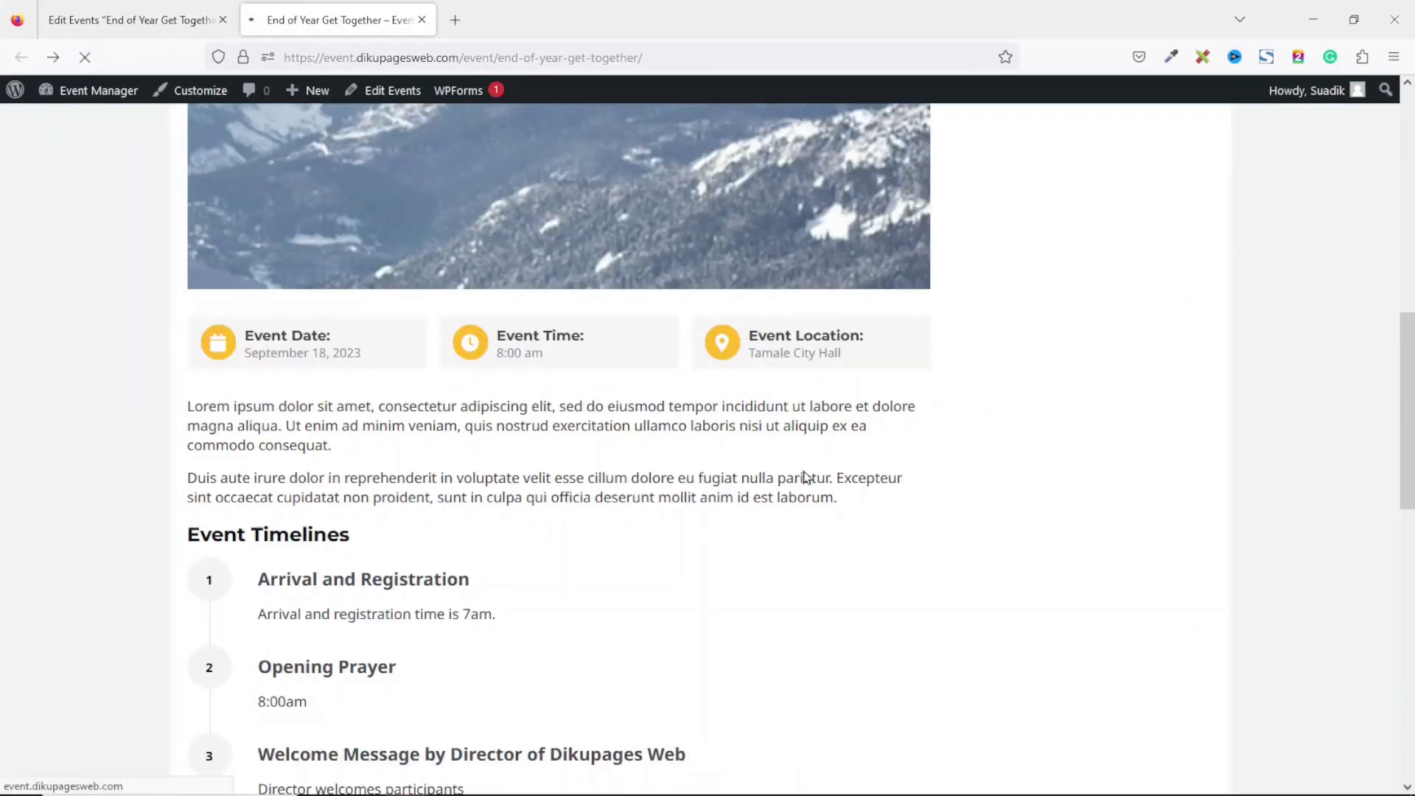
left_click_drag(1410, 413, 1411, 319)
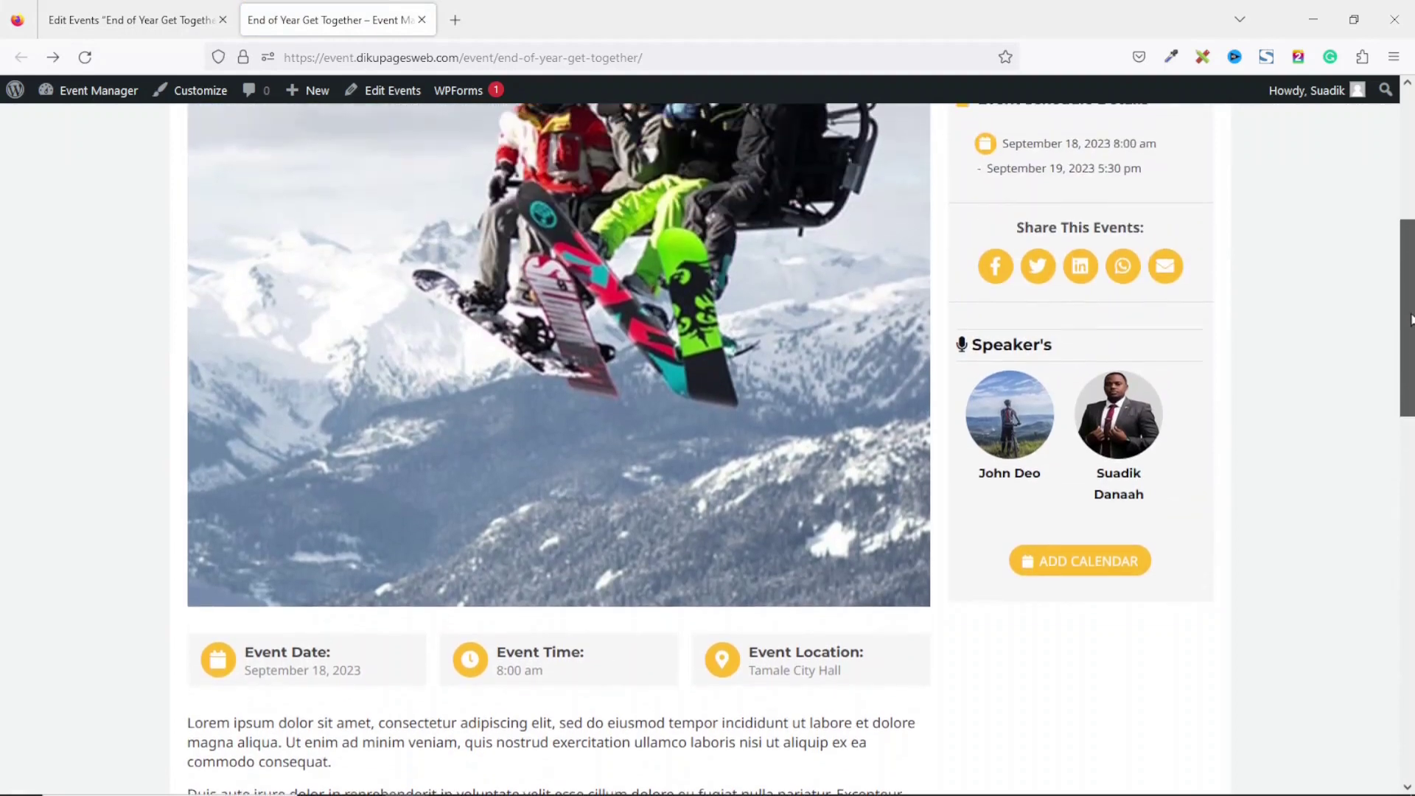
left_click_drag(956, 349, 1045, 339)
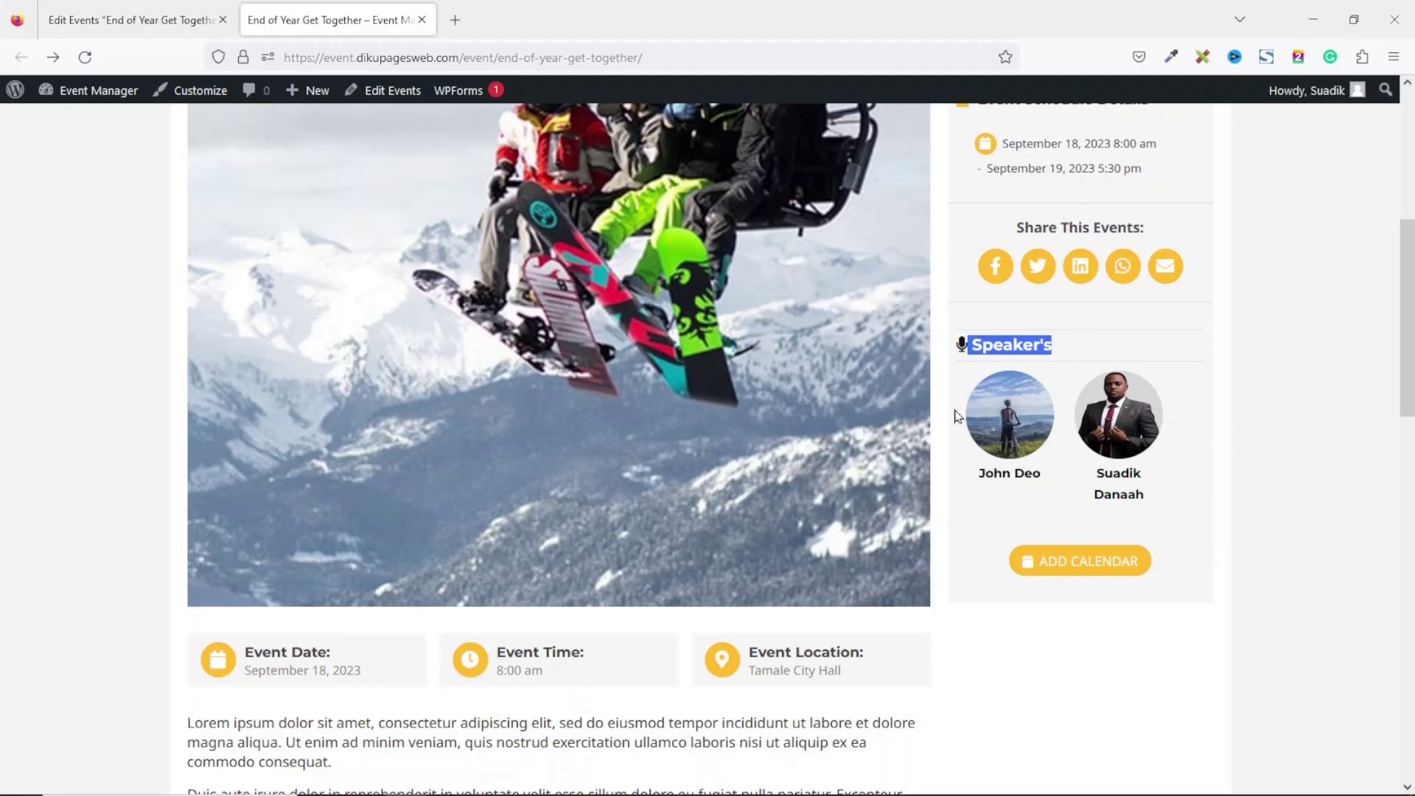
Open a speaker's profile, see 'Page not found', and go back to the event editor.
left_click(1130, 429)
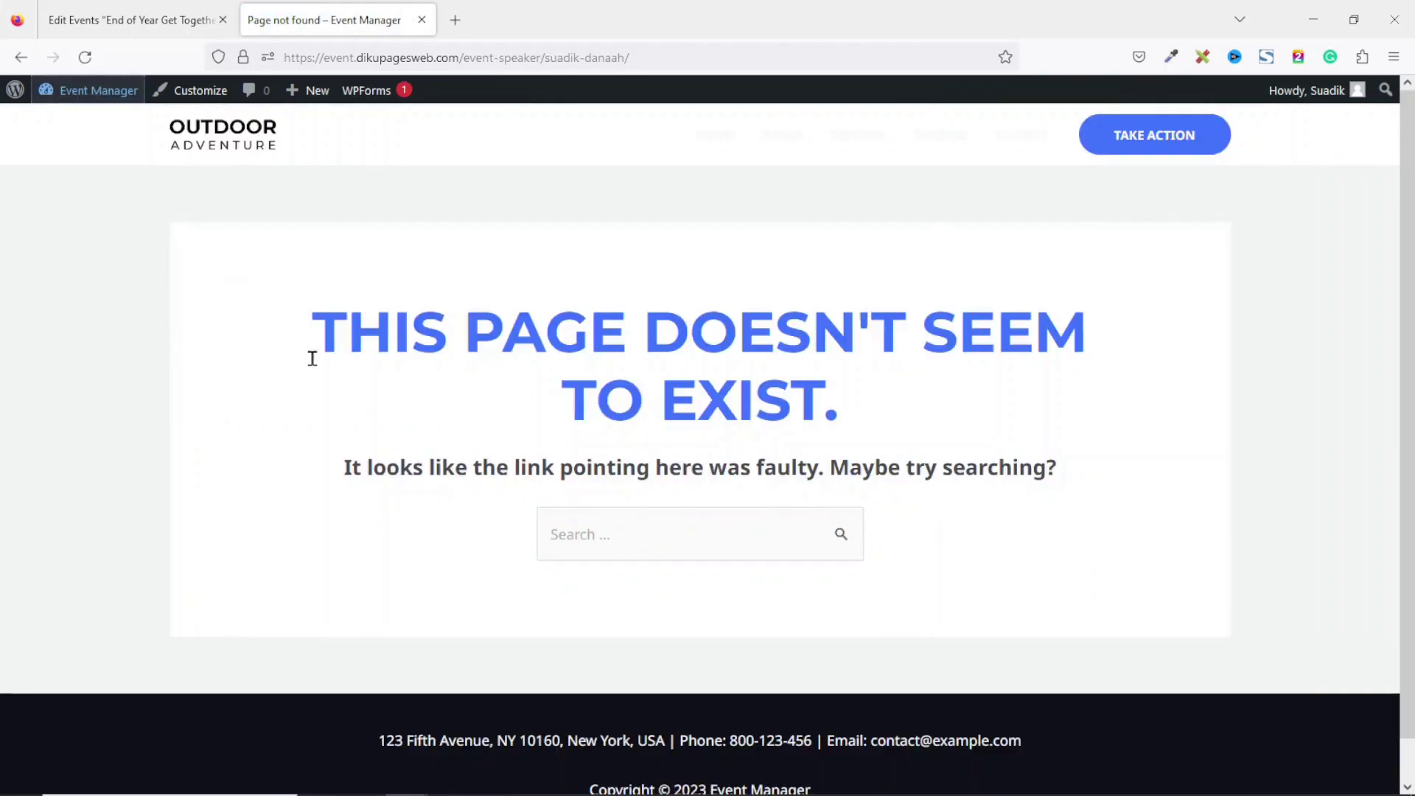
left_click_drag(329, 345, 884, 382)
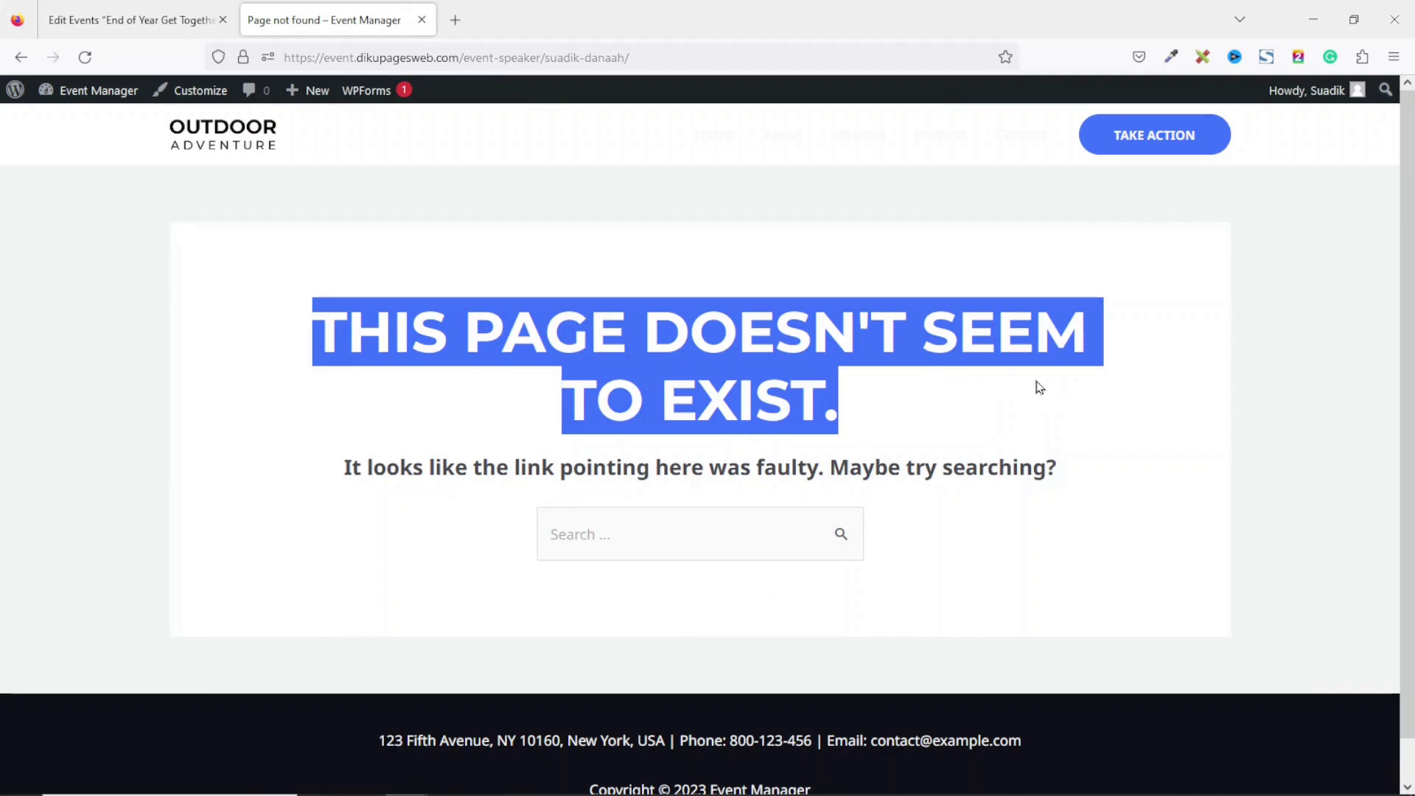
left_click(88, 22)
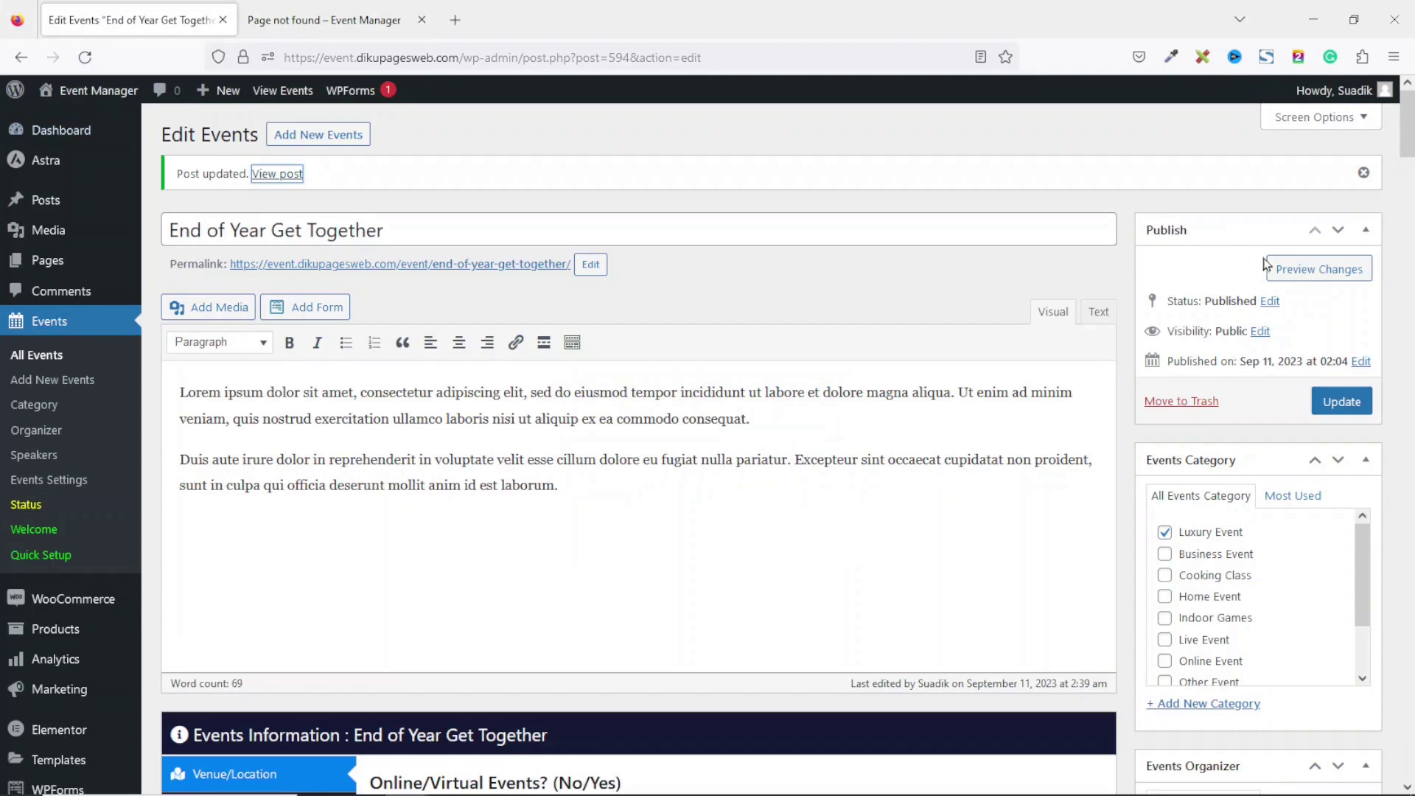
Open Permalink Settings in a new tab and re-save it with Post name structure.
left_click_drag(1408, 121, 1408, 407)
mouse_move(53, 741)
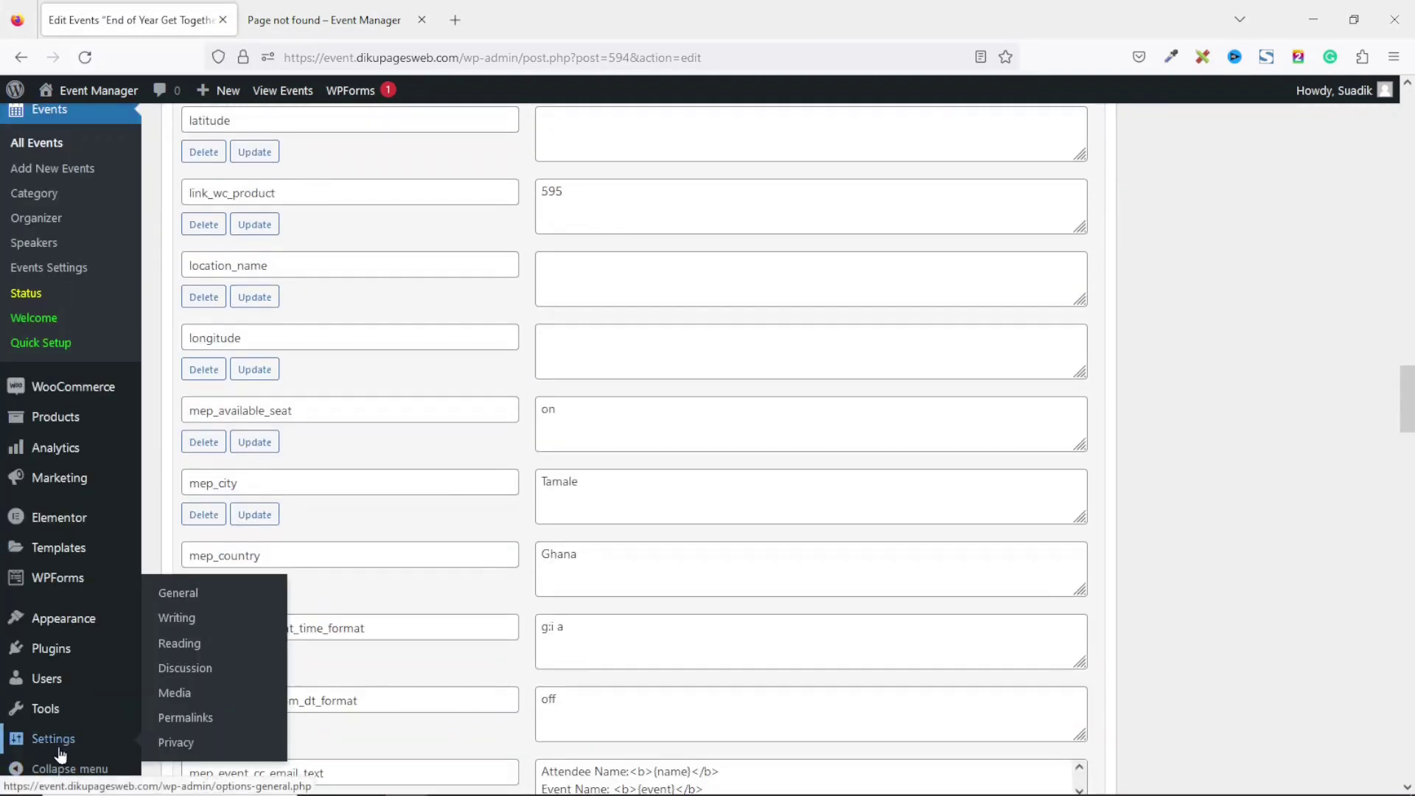
right_click(190, 726)
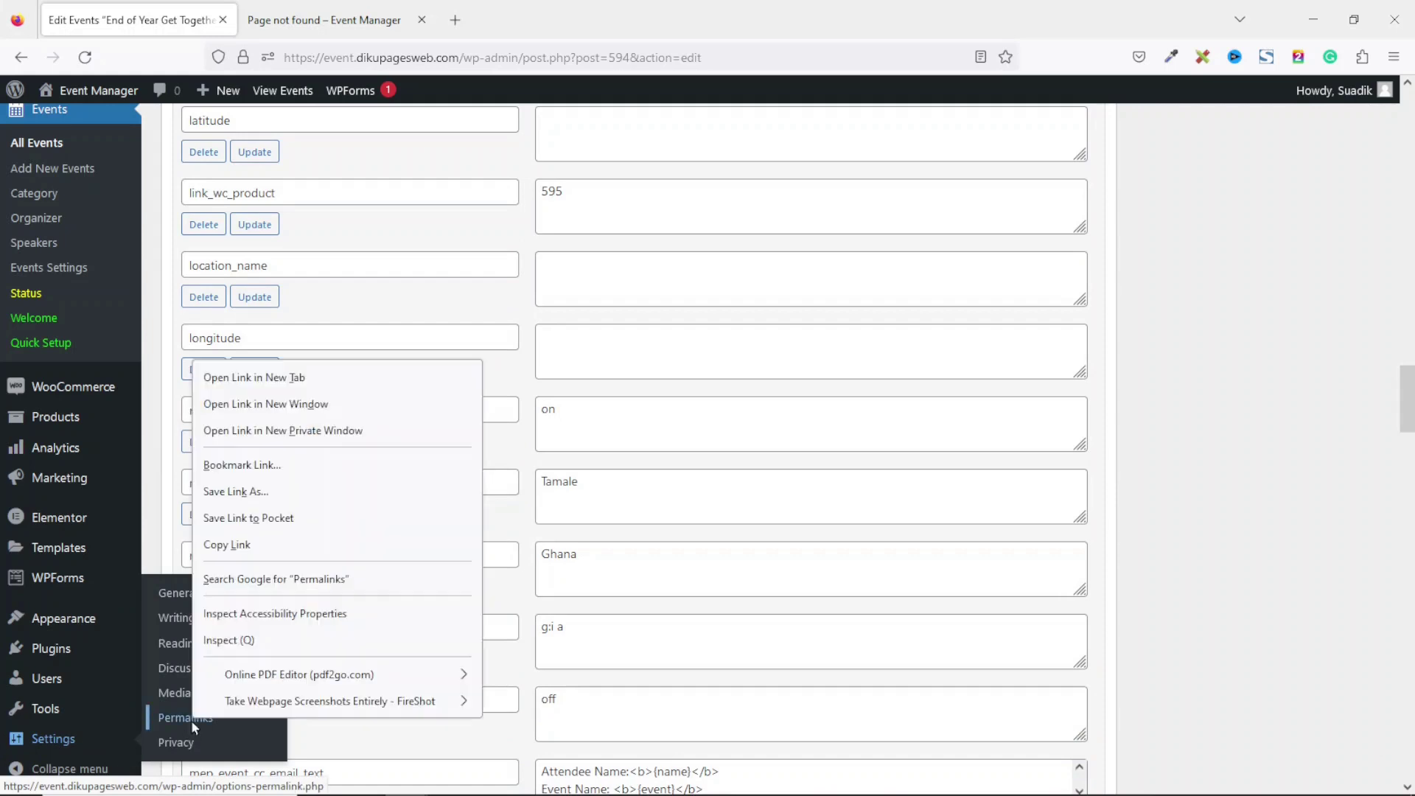
left_click(253, 378)
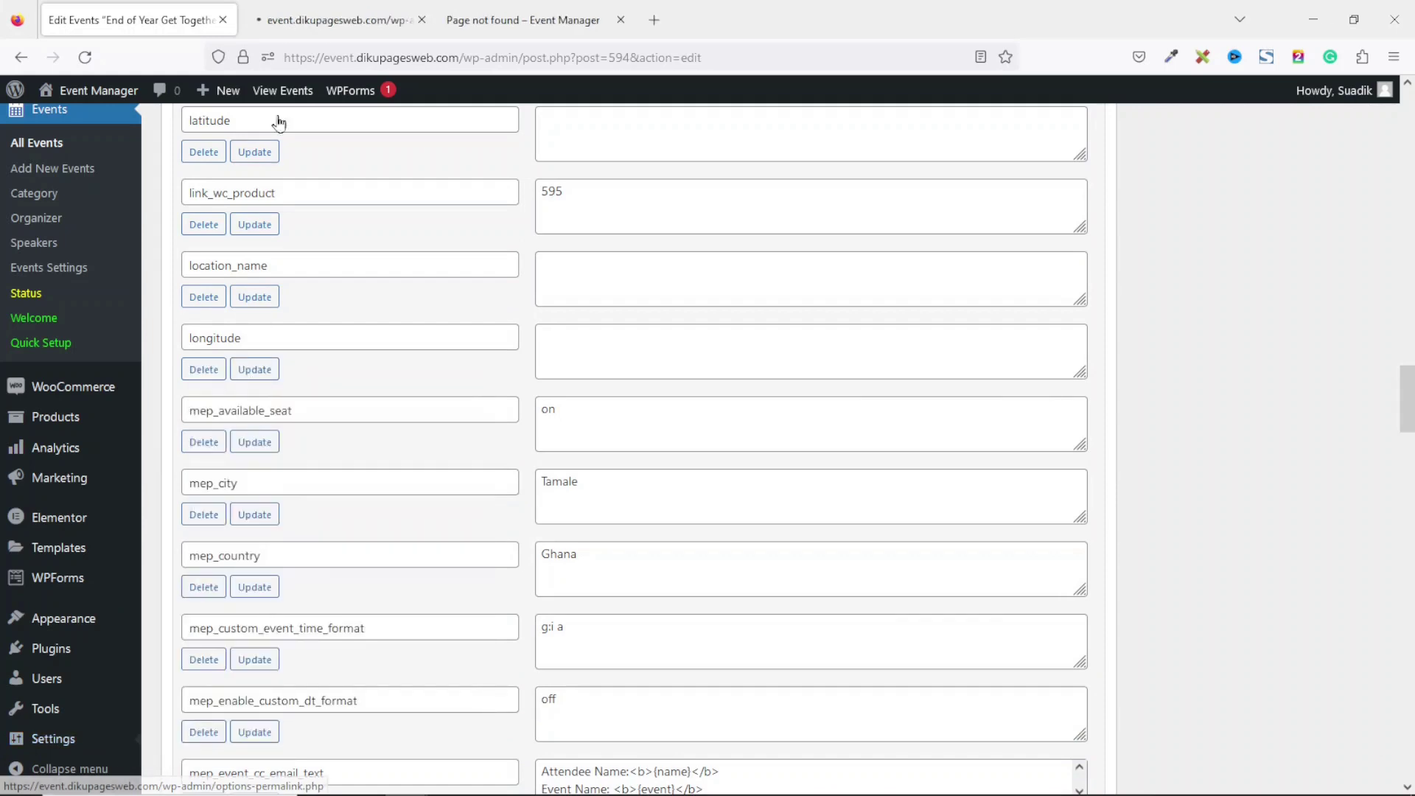
left_click(339, 20)
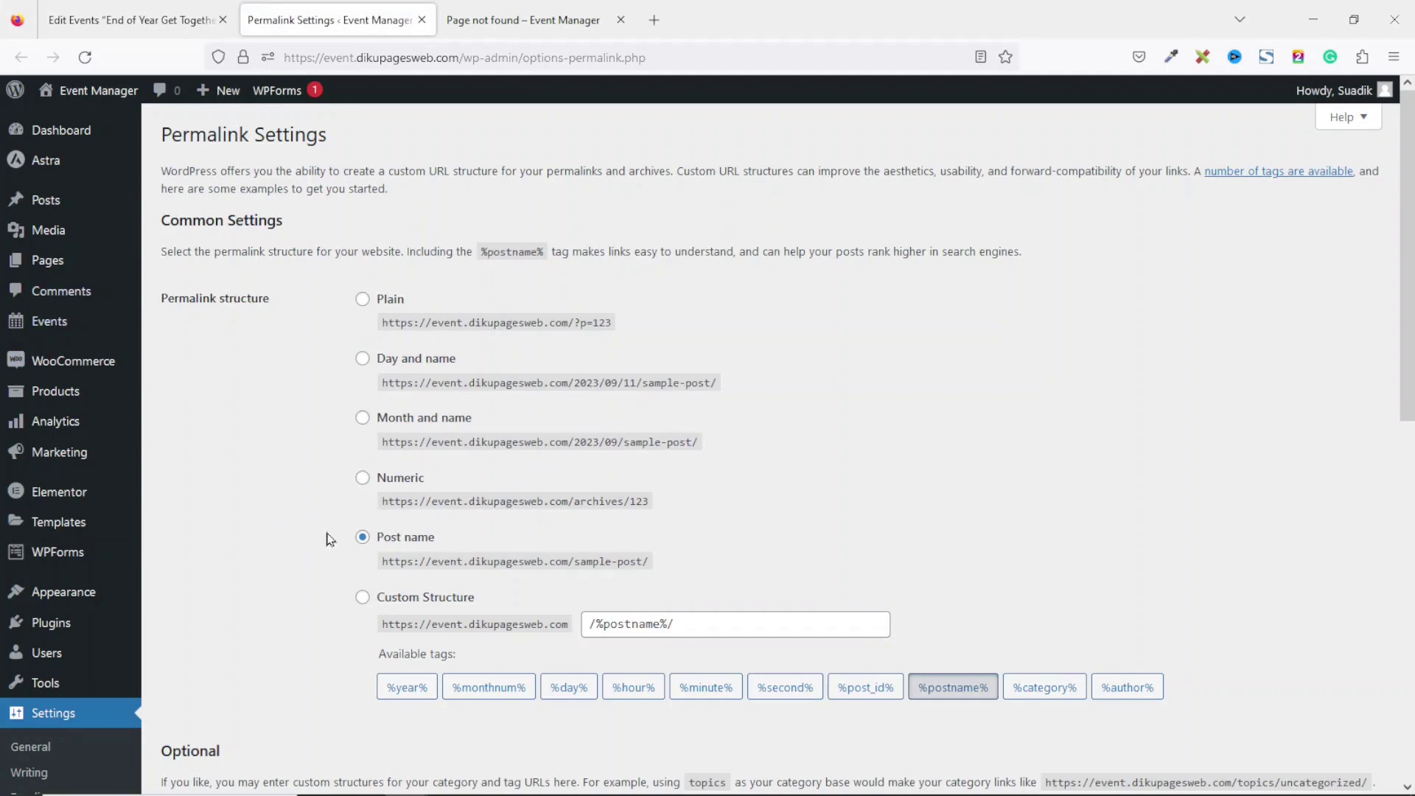
left_click_drag(1408, 236, 1367, 747)
left_click(209, 704)
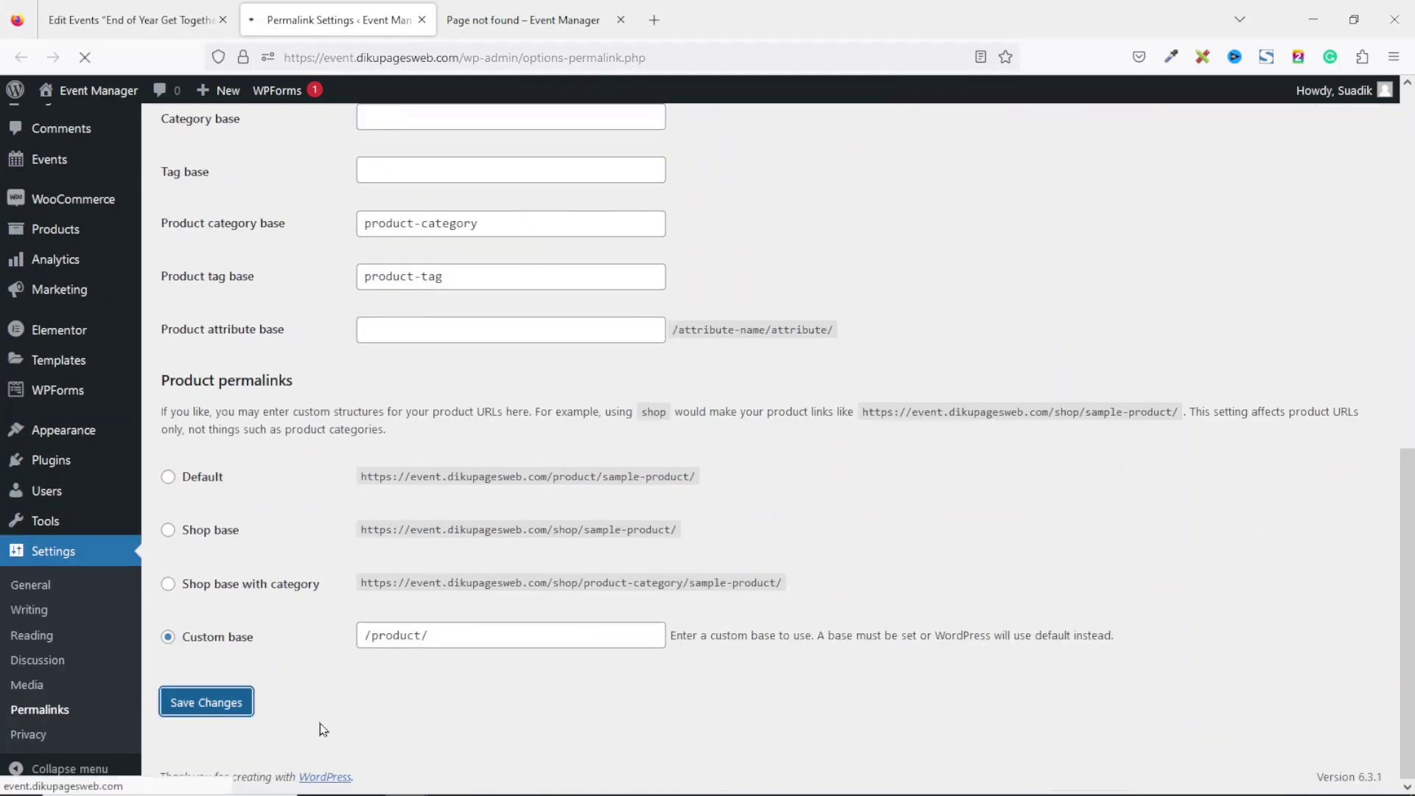
left_click(538, 26)
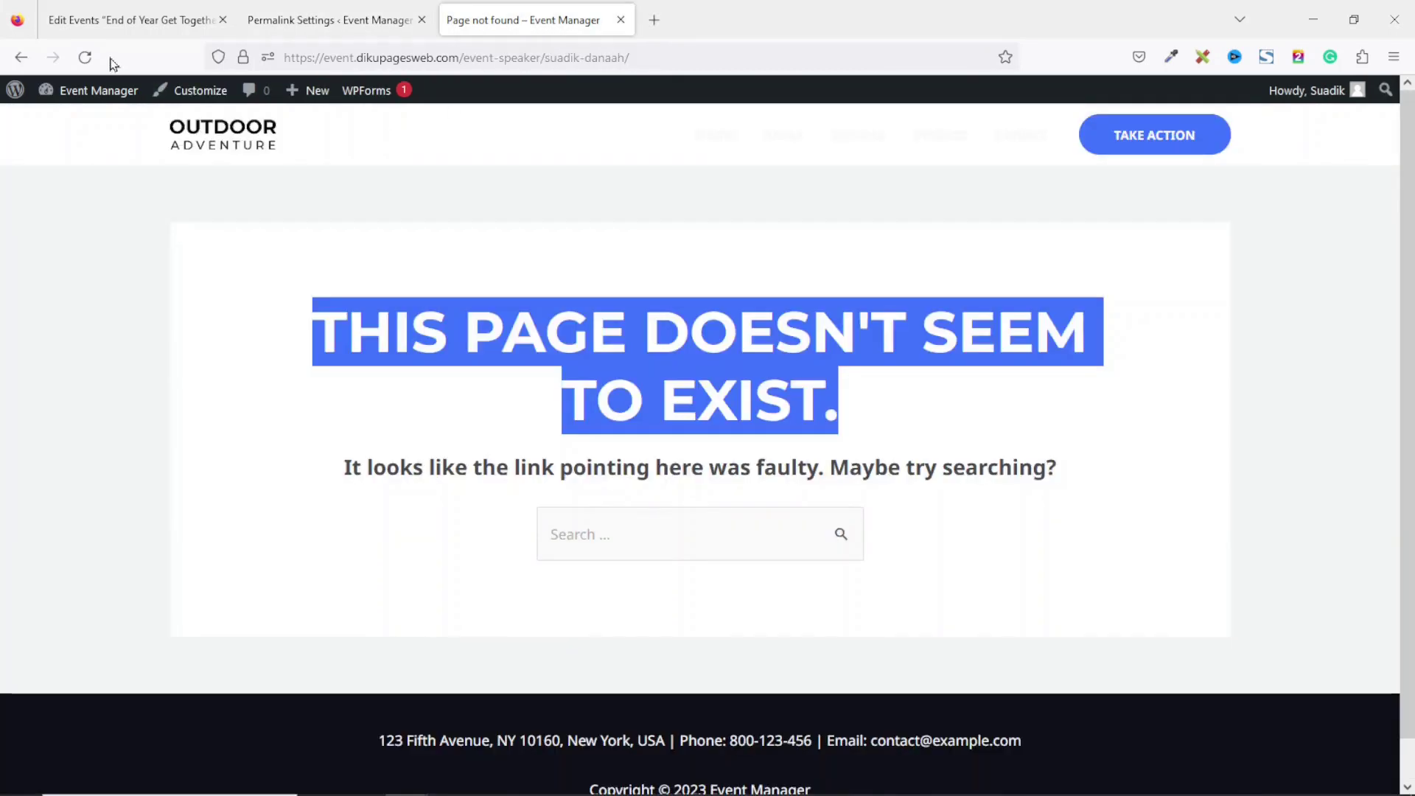
Reload the speaker page, confirm its name, job title and event listing, then close it.
left_click(87, 59)
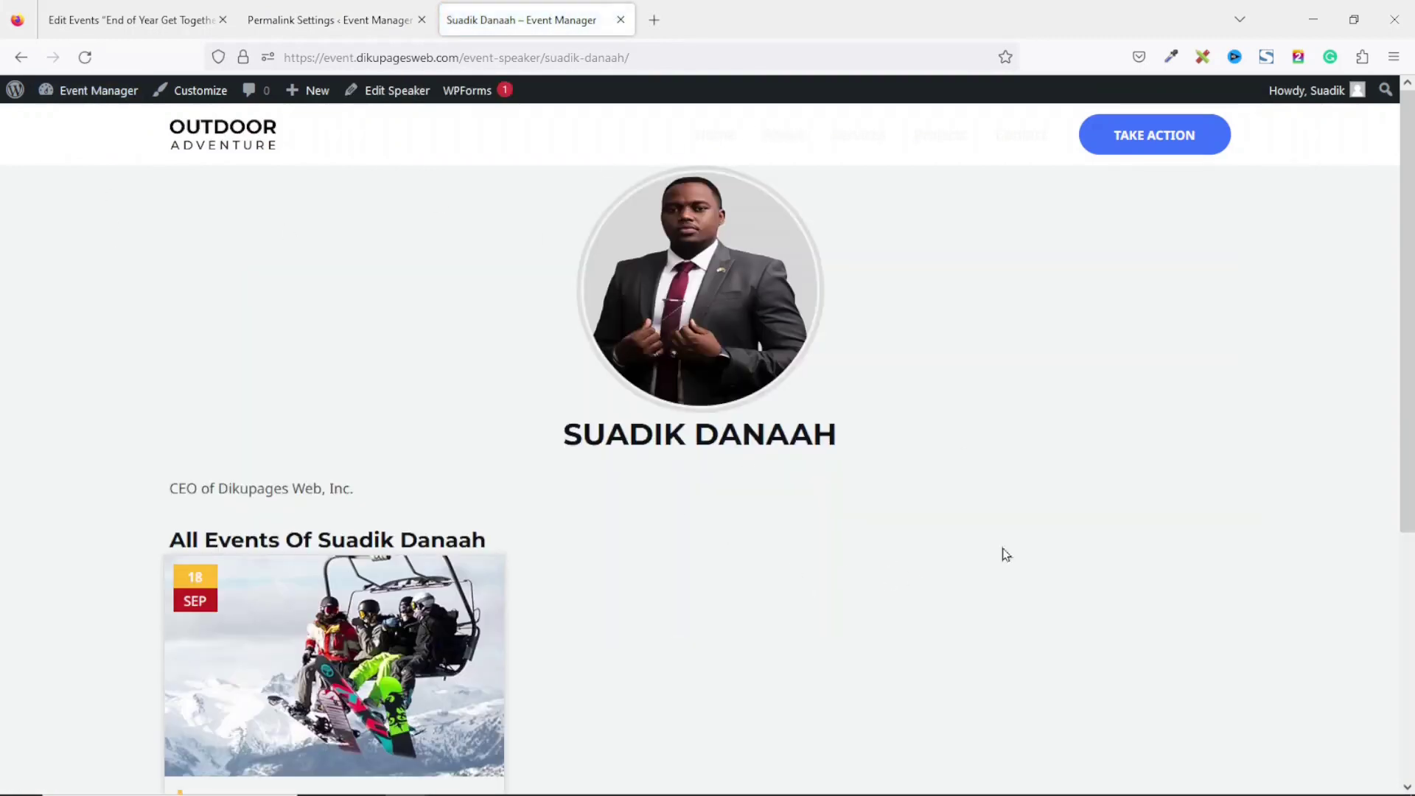
scroll(914, 577, "down", 5)
scroll(914, 578, "up", 2)
left_click_drag(1408, 415, 1408, 371)
left_click_drag(569, 373, 873, 392)
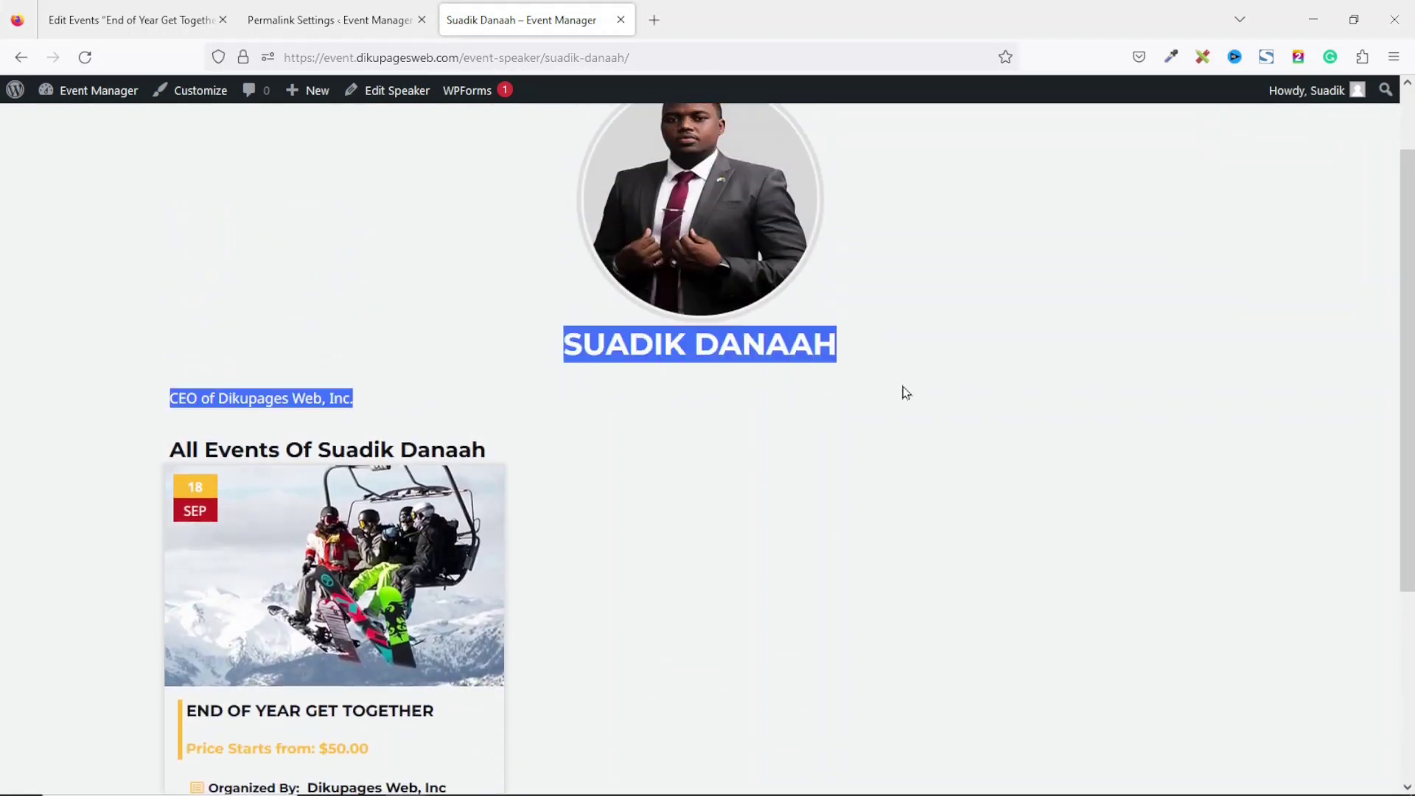
left_click_drag(135, 388, 463, 420)
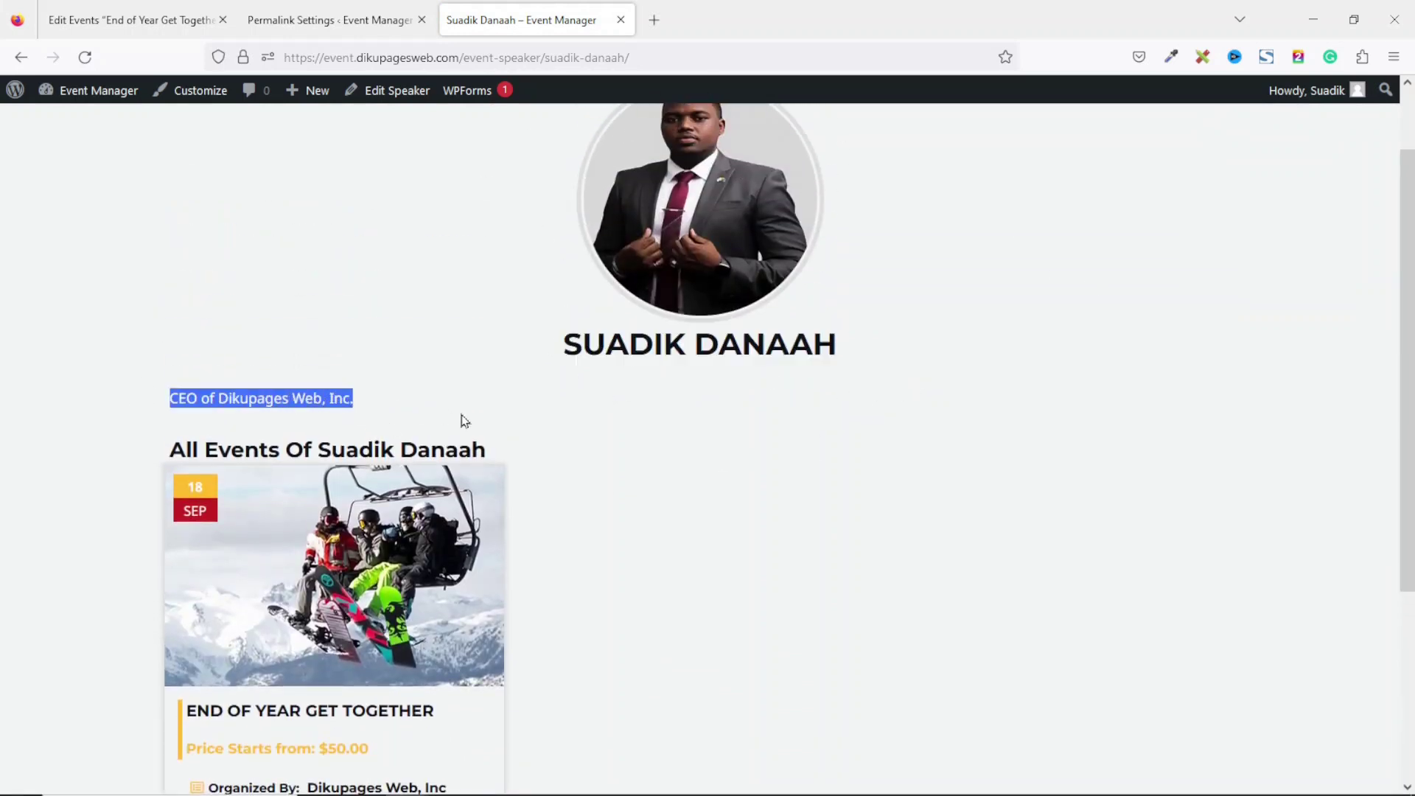
left_click_drag(1408, 279, 1408, 414)
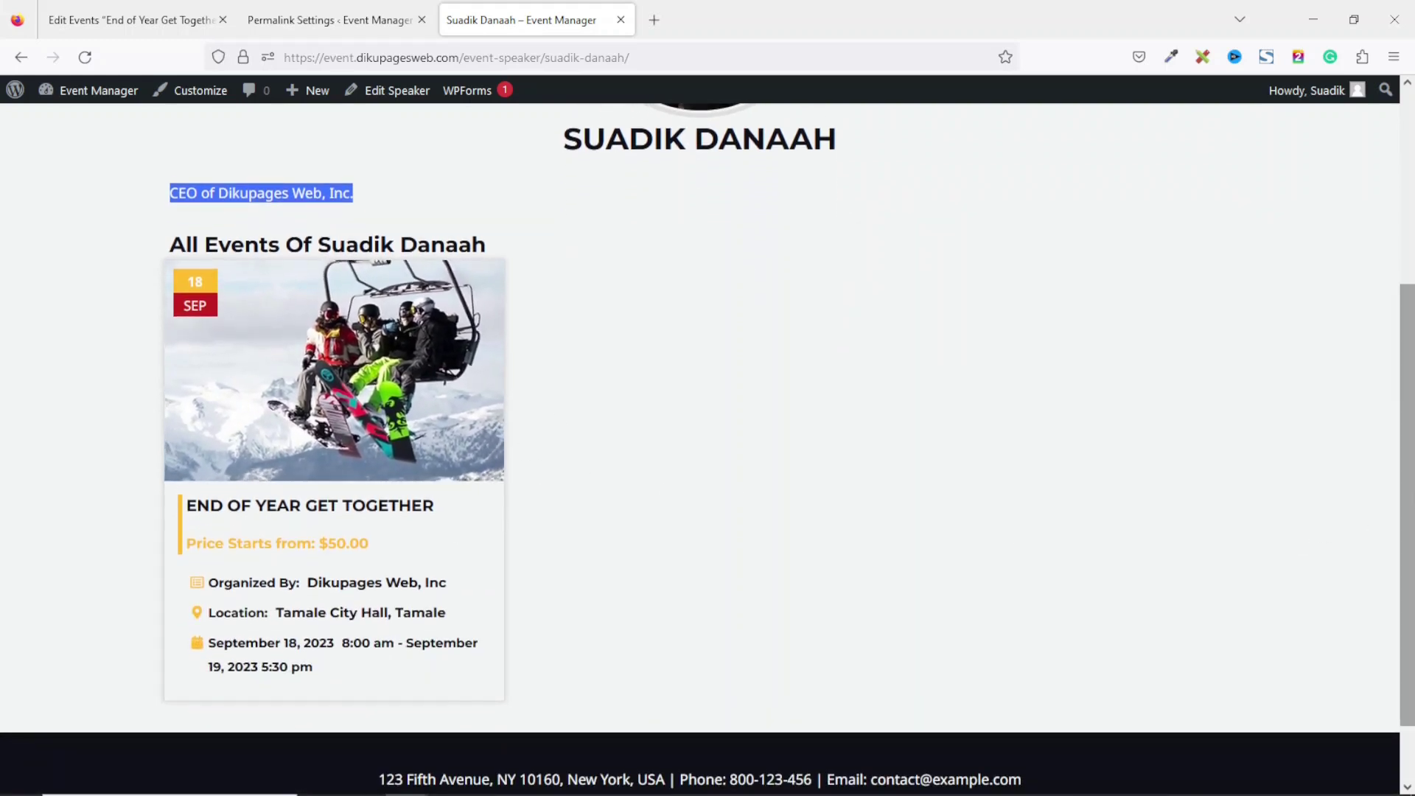
left_click_drag(1407, 501, 1404, 280)
left_click(622, 20)
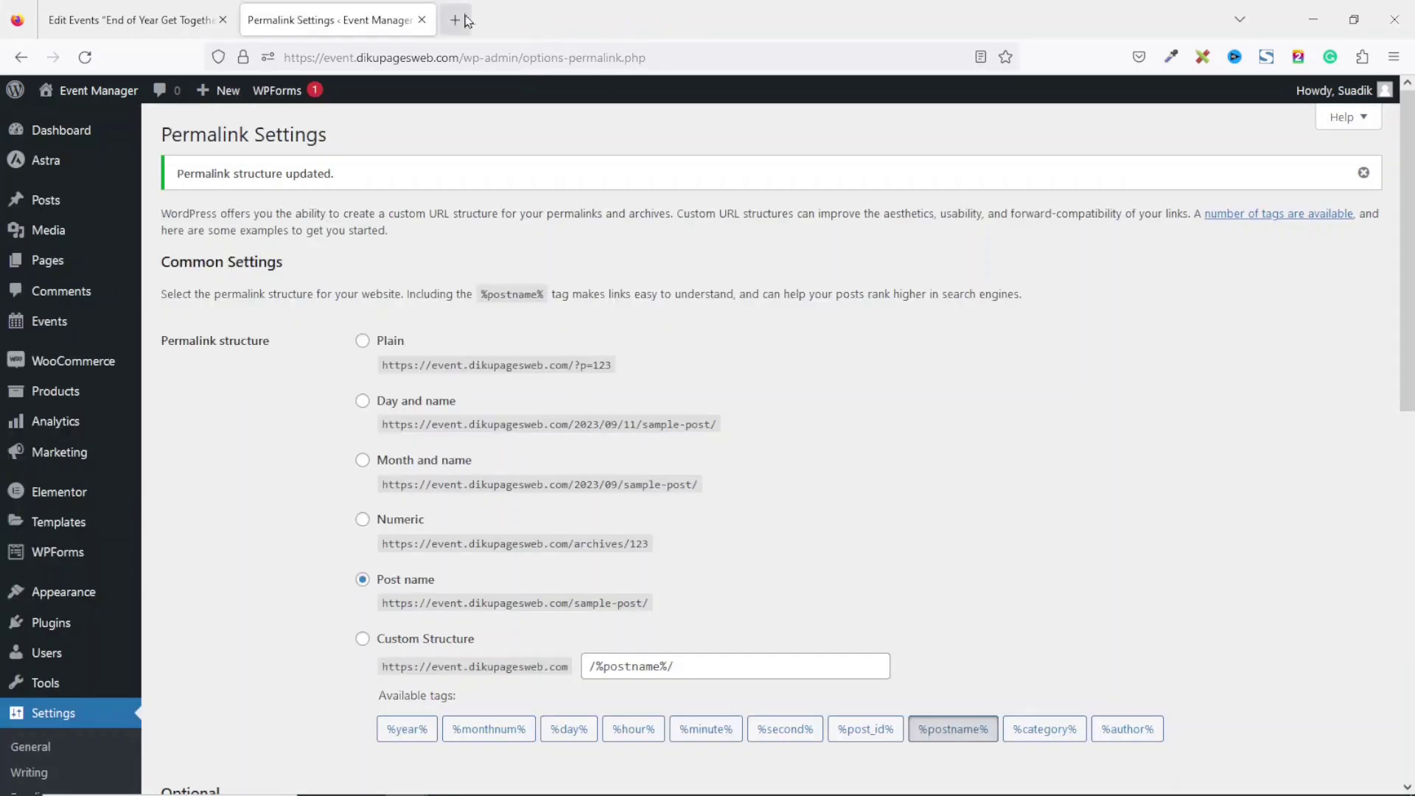
Close the Permalink Settings tab and browse the live site homepage in a new tab.
left_click(422, 21)
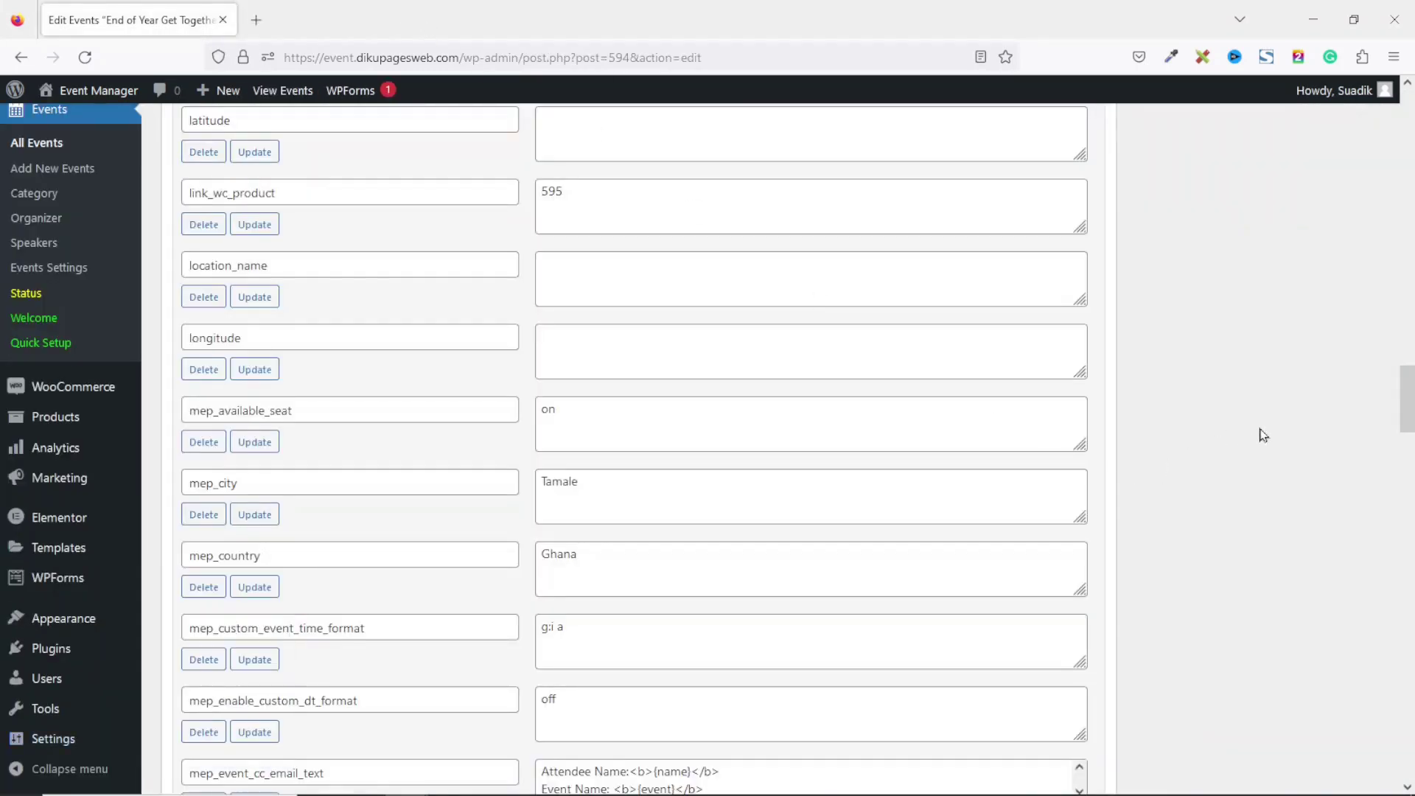
left_click_drag(1407, 414, 1406, 124)
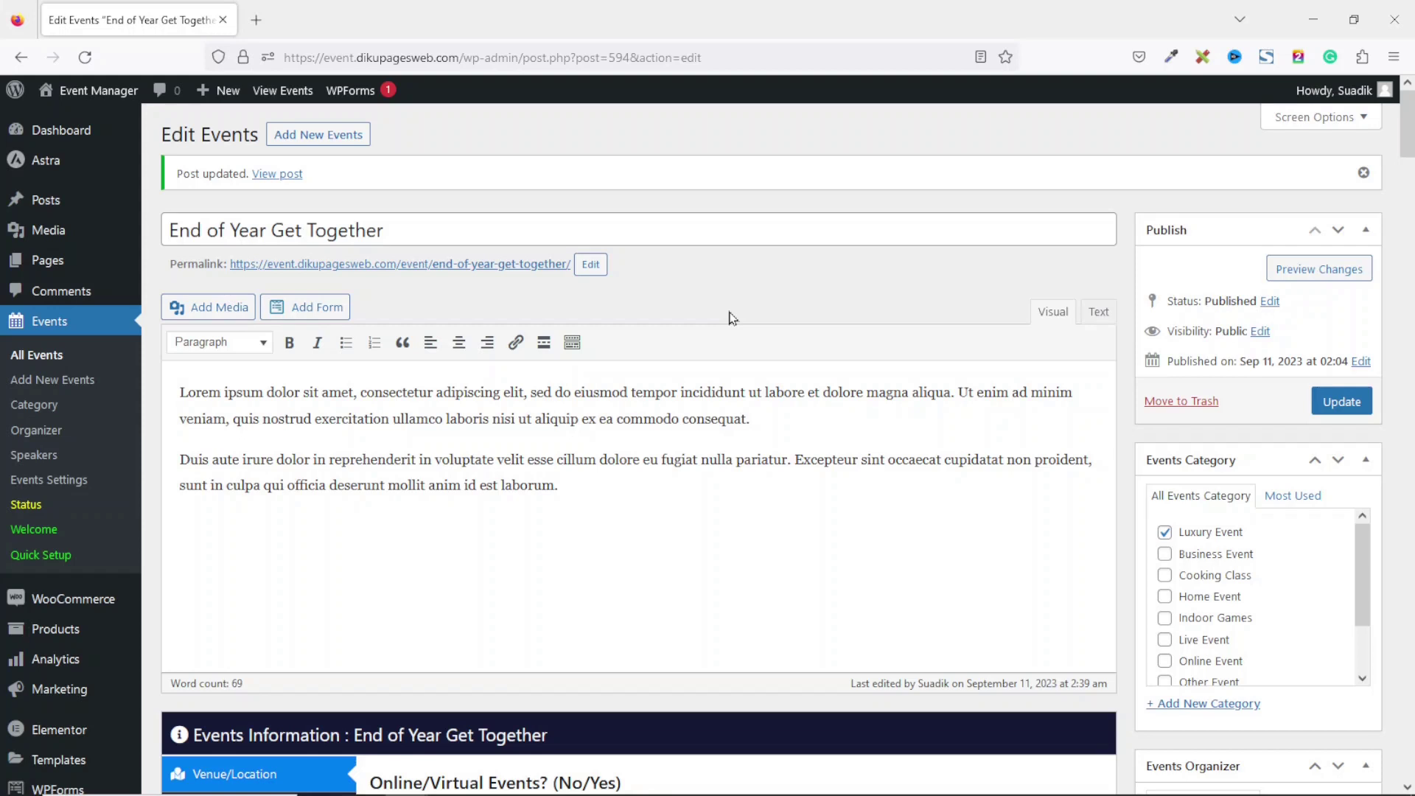
middle_click(87, 113)
left_click(300, 27)
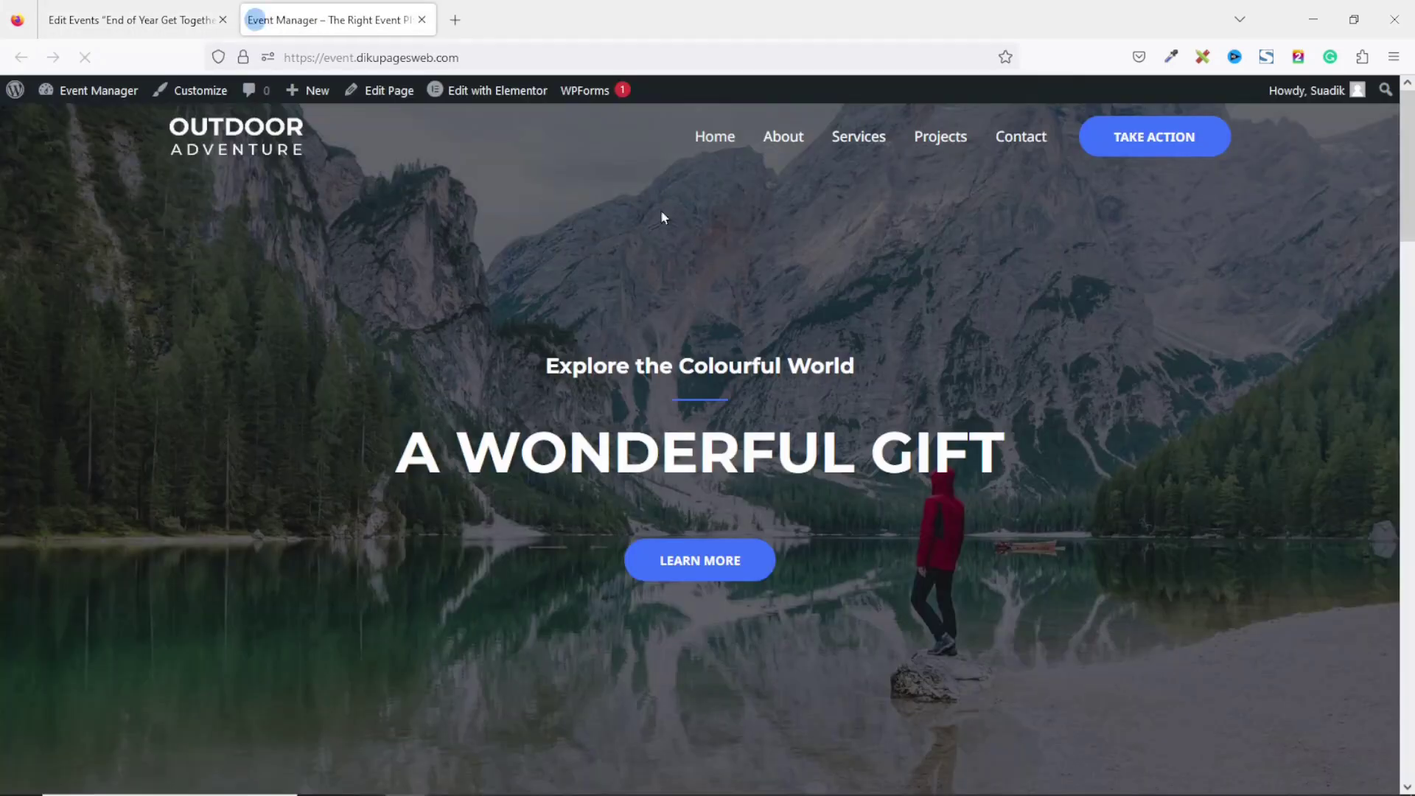
scroll(1412, 292, "down", 2)
scroll(1412, 293, "down", 15)
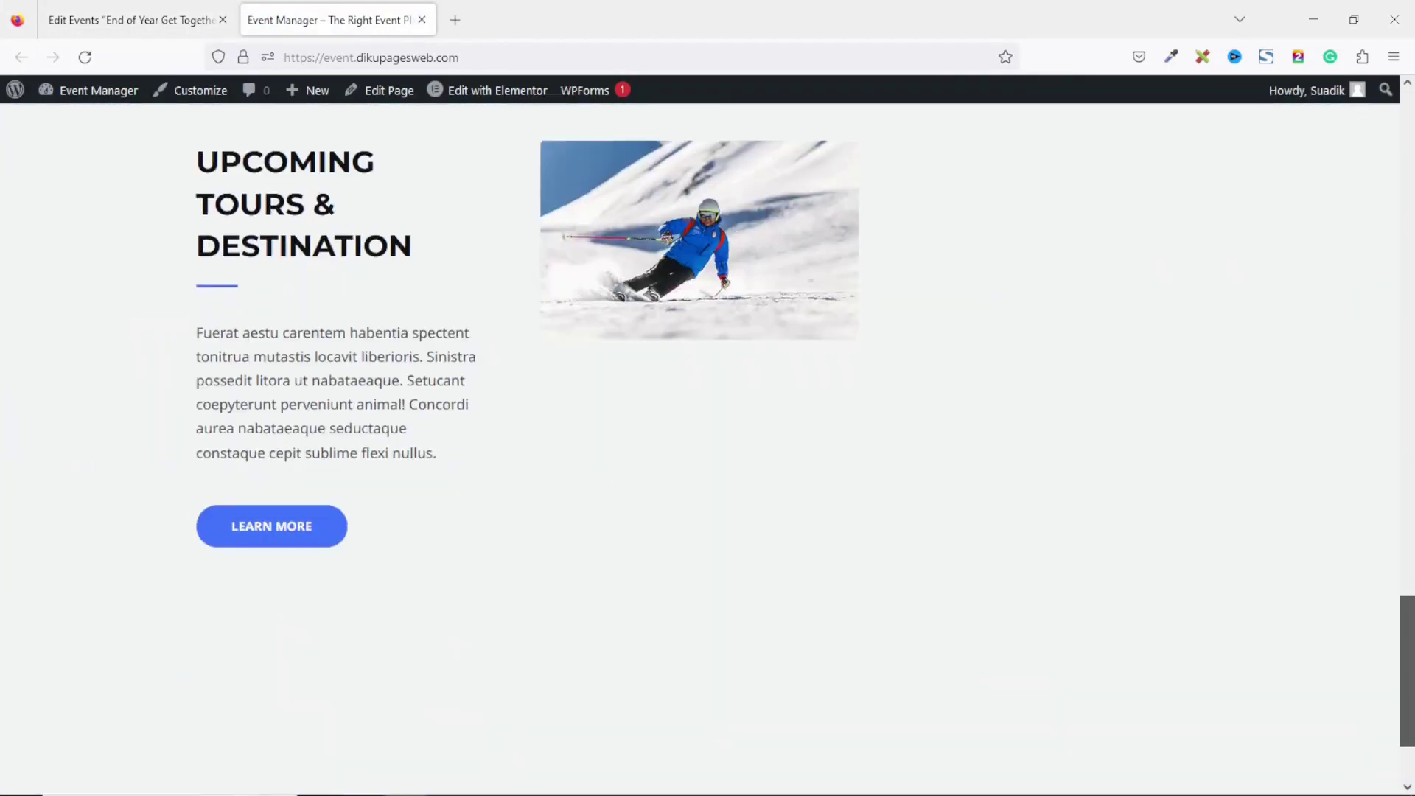
scroll(1412, 221, "up", 15)
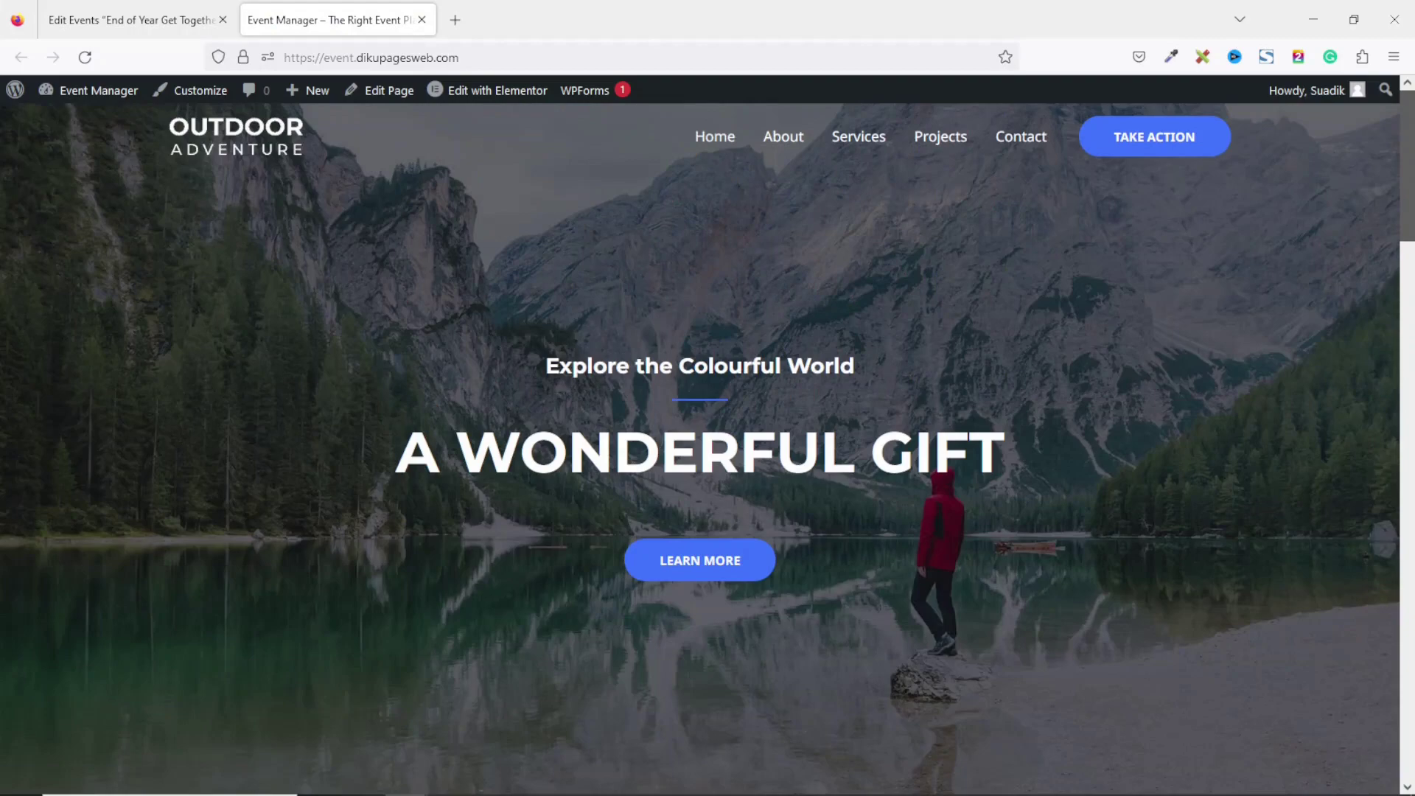
left_click_drag(1414, 153, 1391, 666)
scroll(1391, 665, "up", 15)
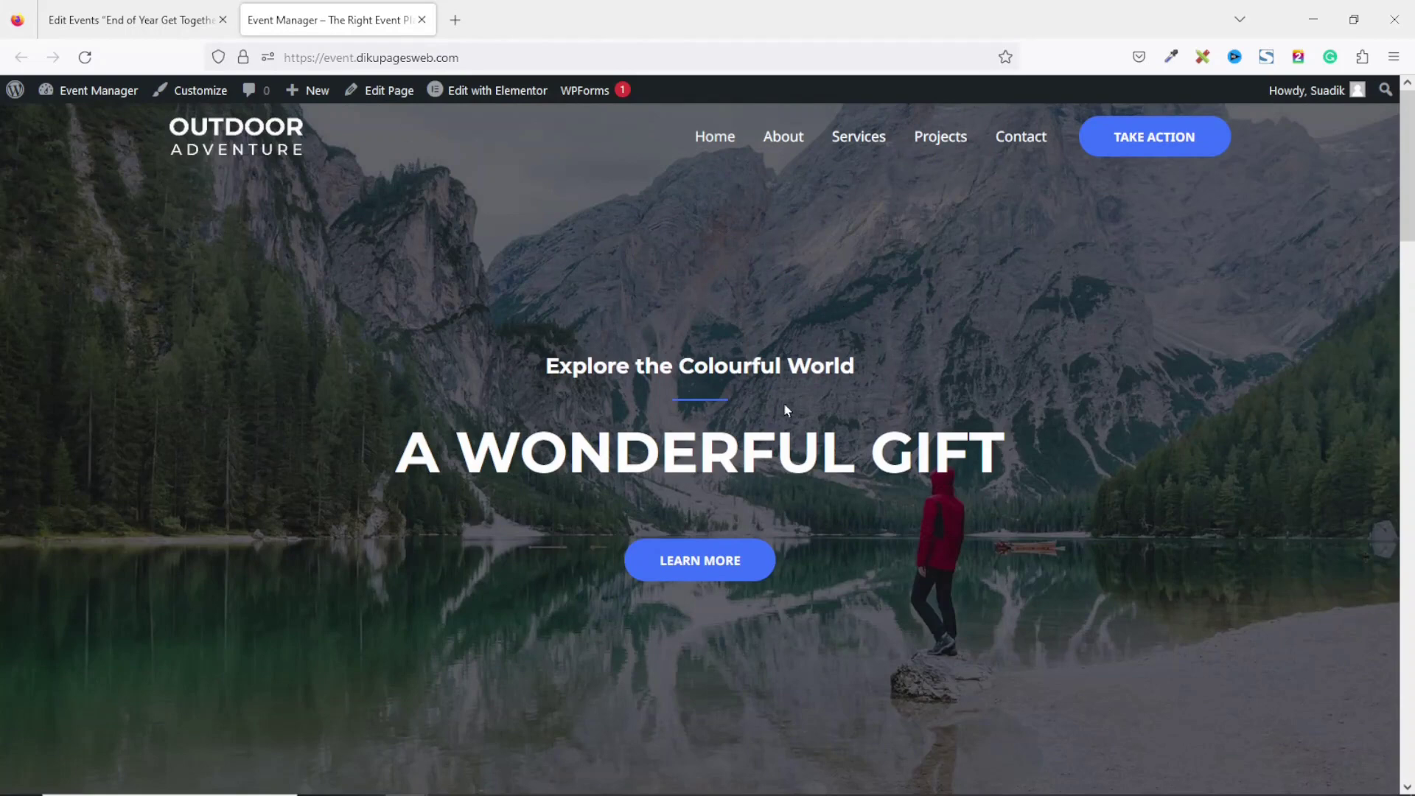
Back in the admin, open the All Pages list and scroll through it.
left_click(158, 22)
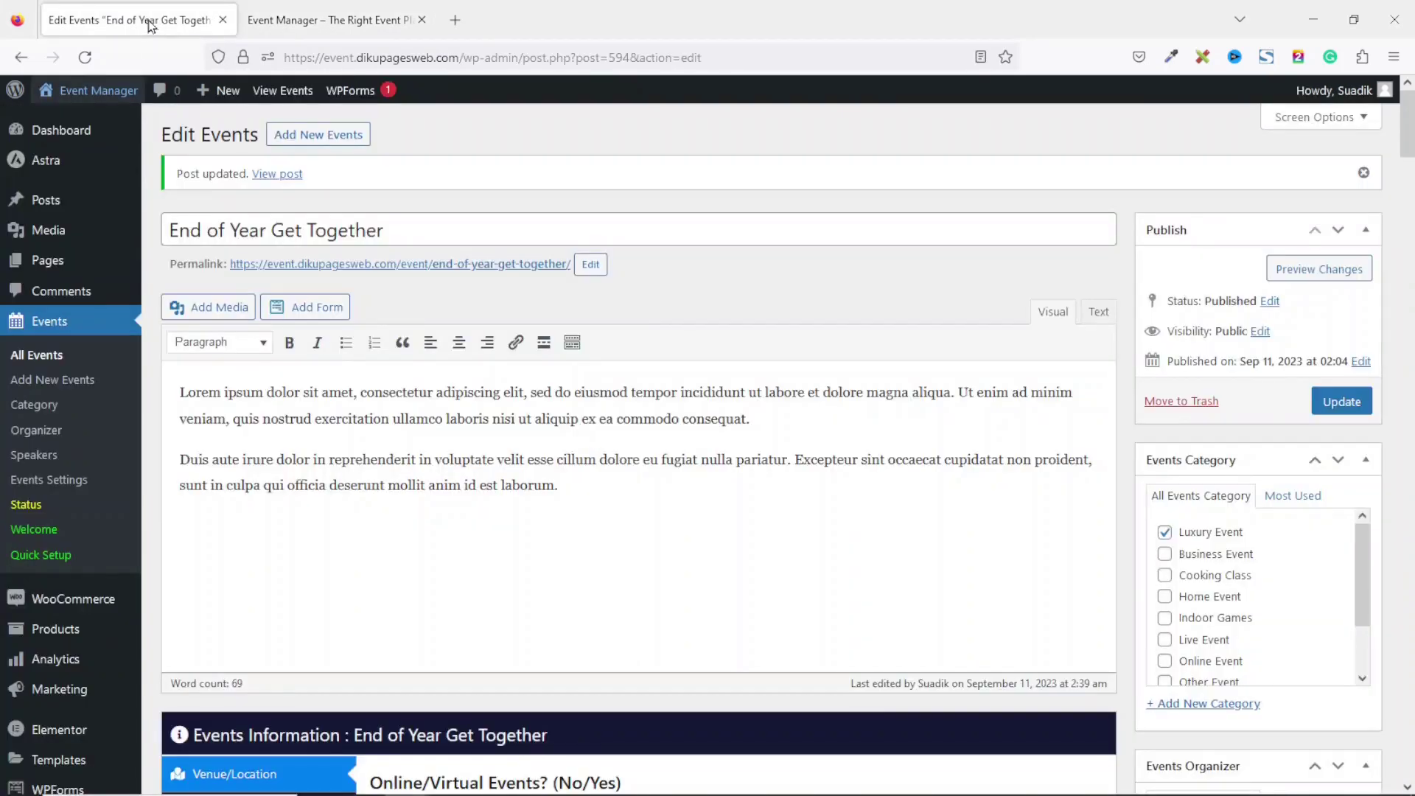
left_click(55, 269)
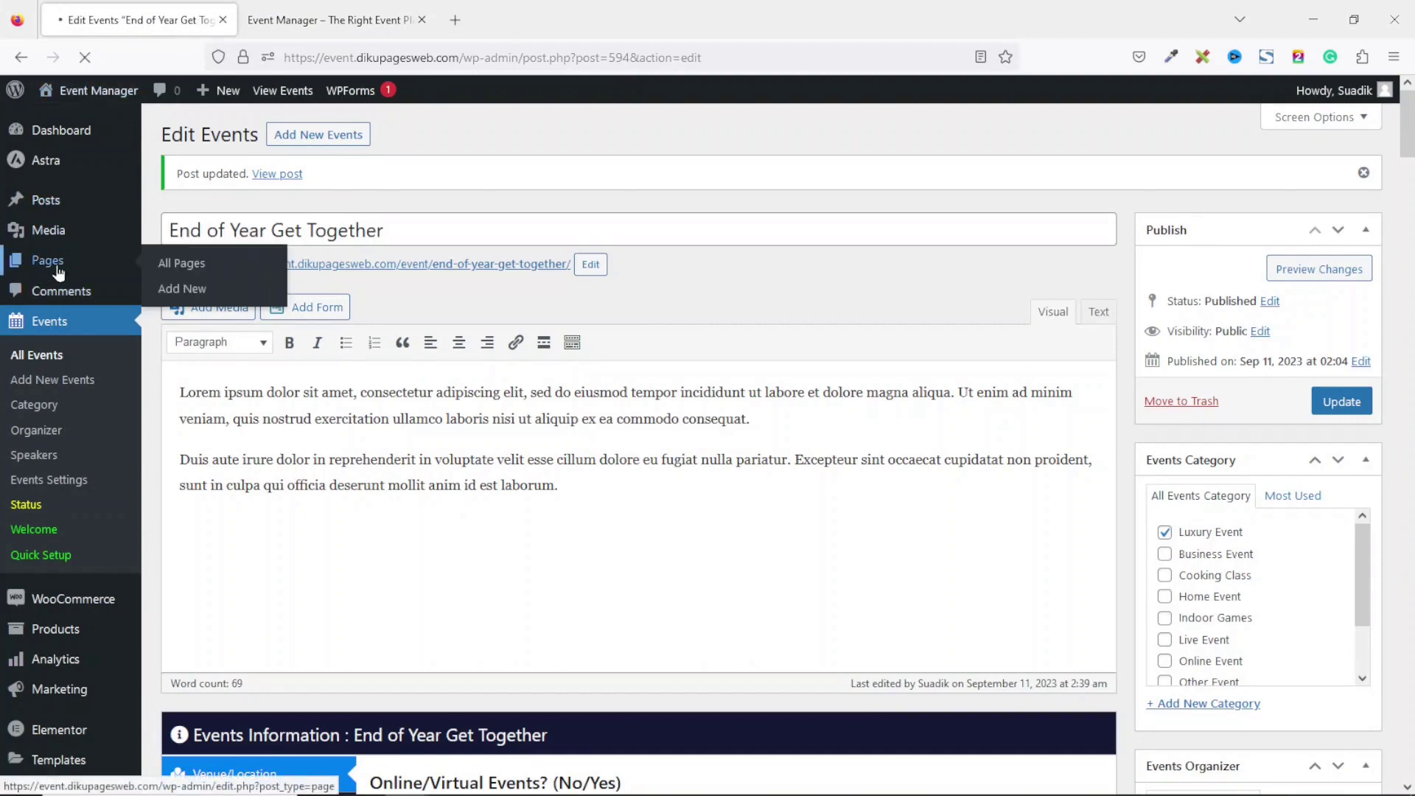
scroll(221, 339, "down", 2)
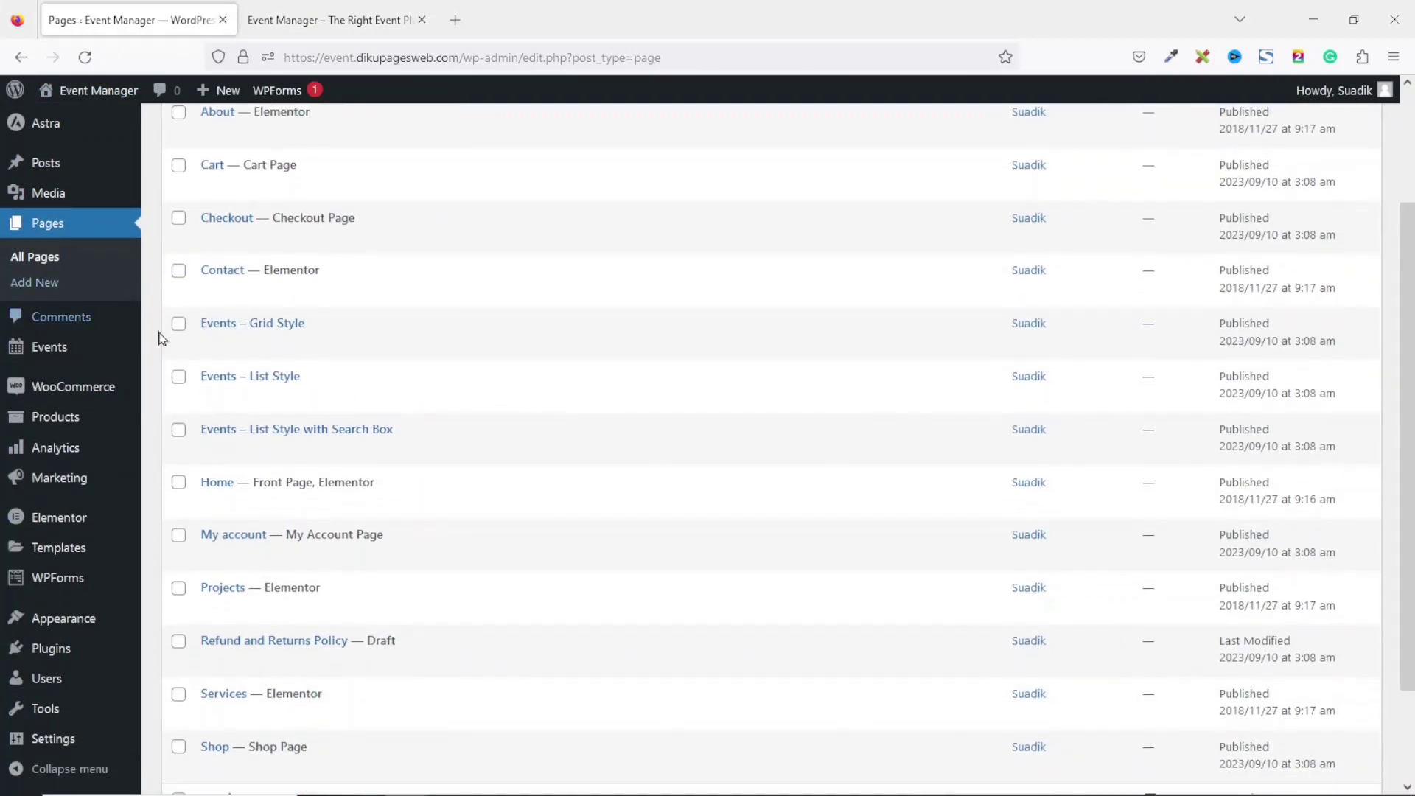
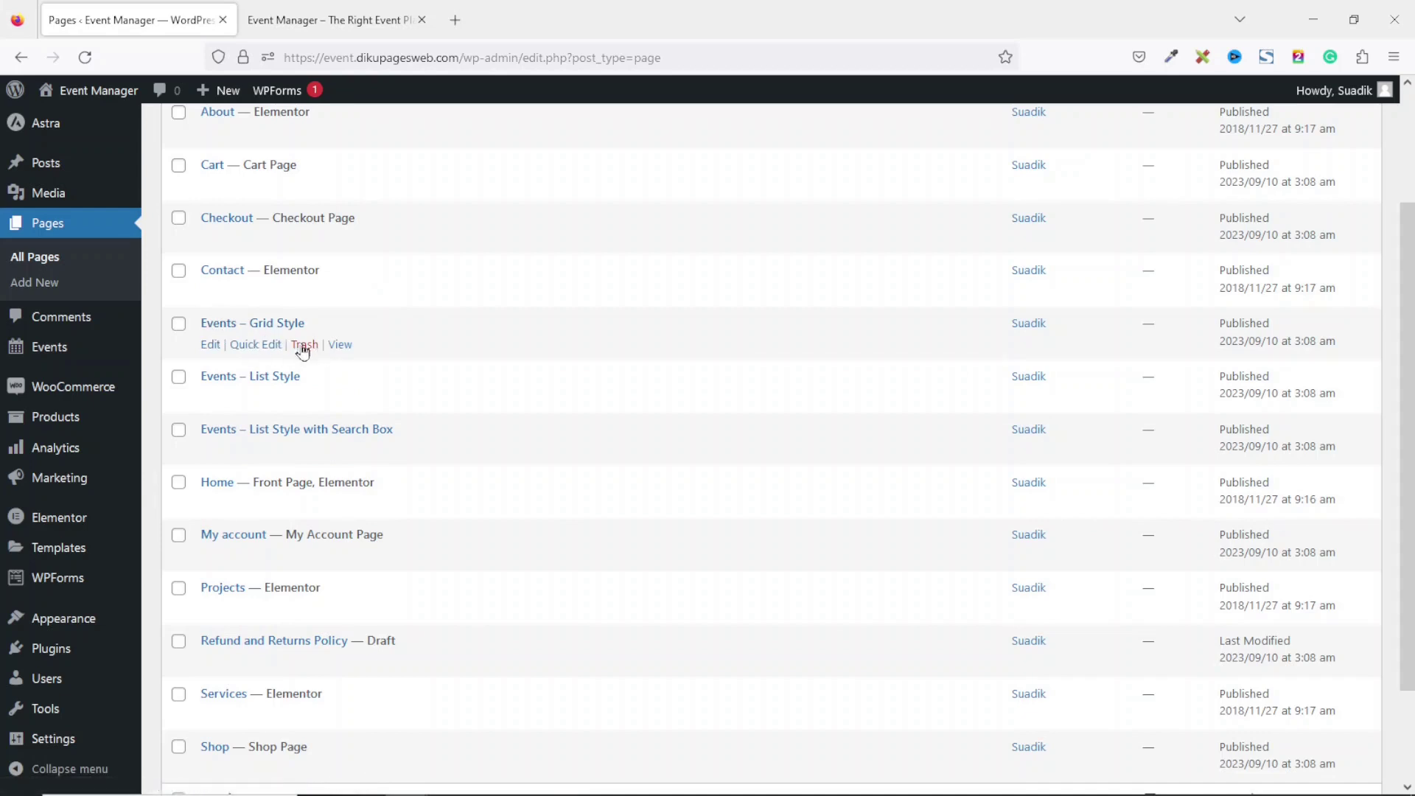
Open the Grid Style, List Style and Search Box event pages in new tabs, then view Grid Style.
right_click(341, 346)
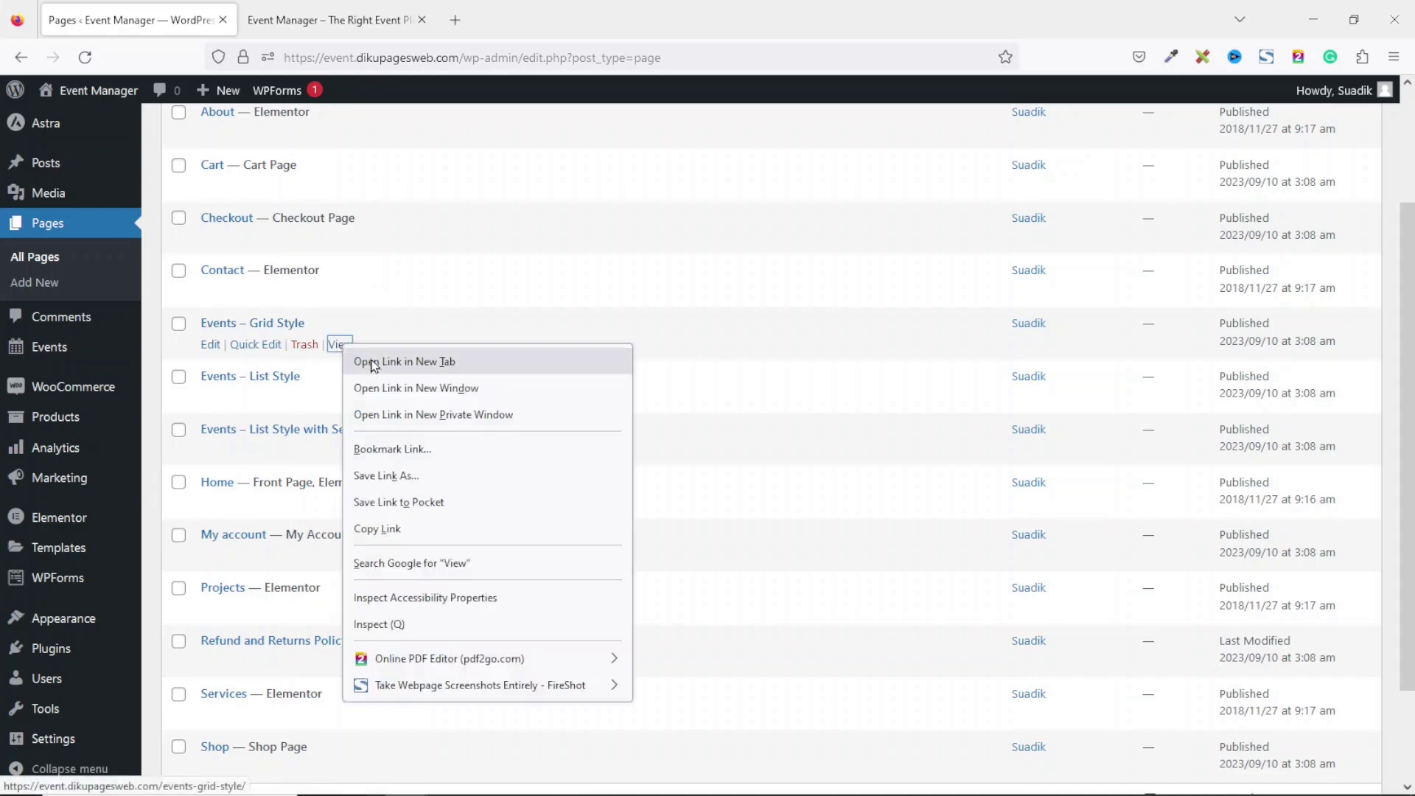
left_click(372, 360)
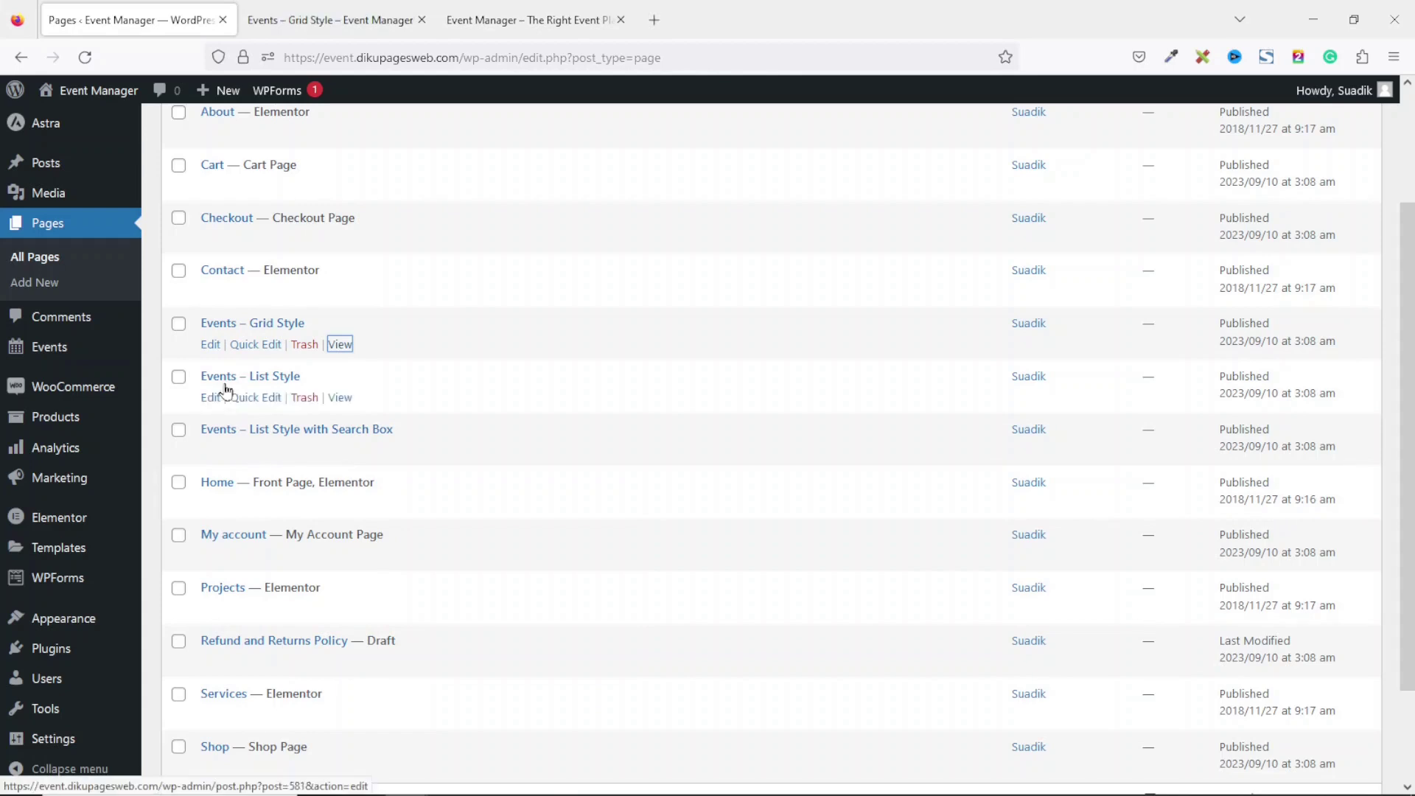
right_click(339, 399)
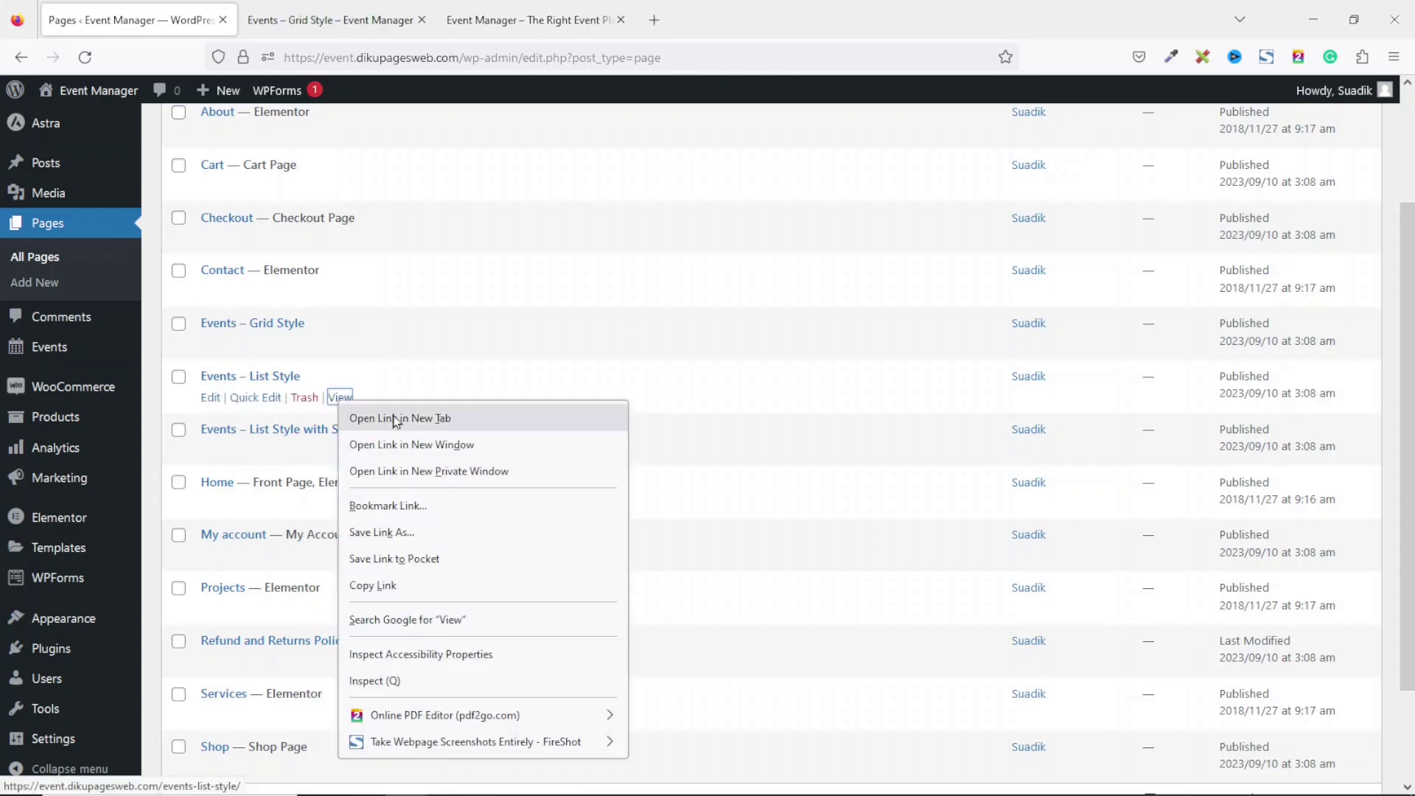
left_click(394, 420)
right_click(340, 450)
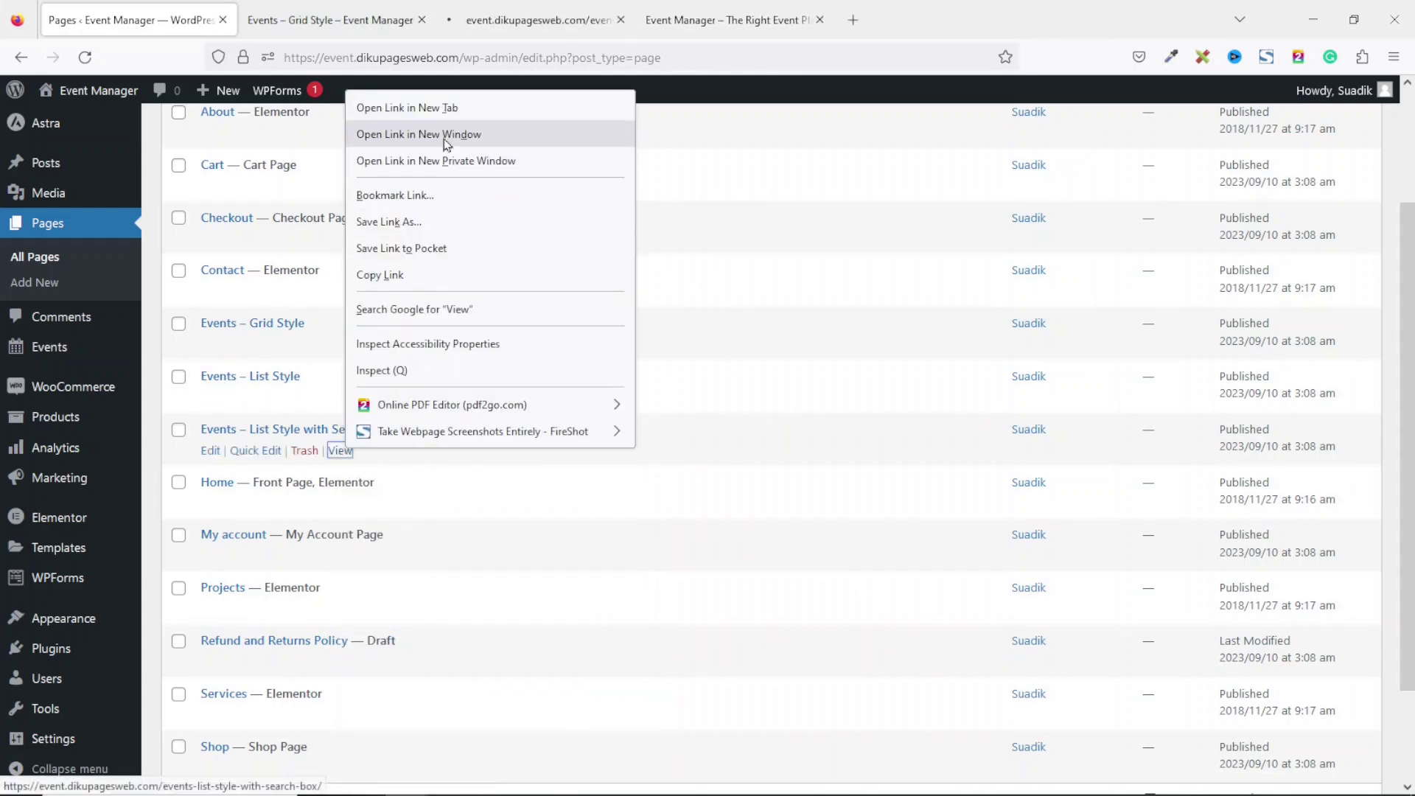
left_click(412, 108)
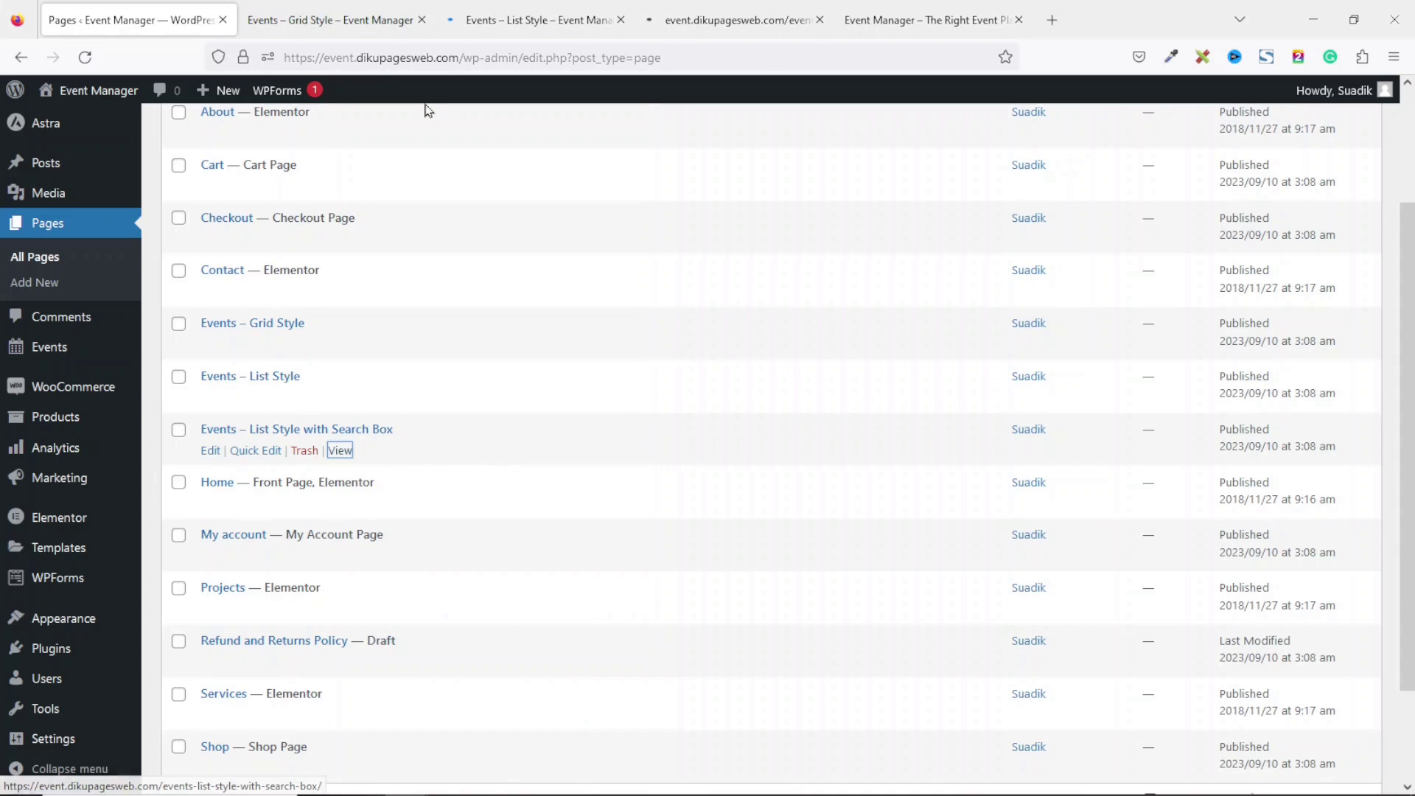
left_click(329, 29)
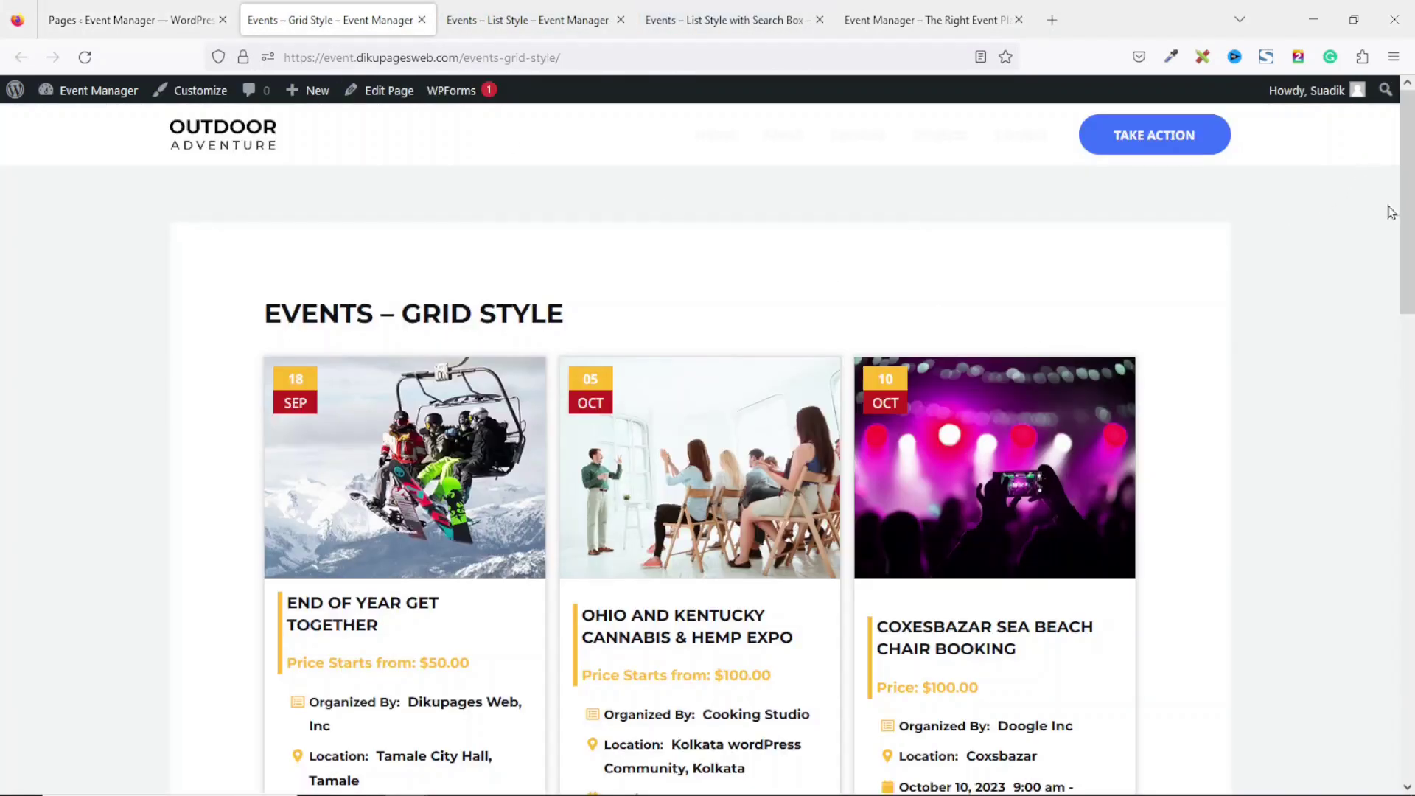
Scroll through the Grid Style and List Style event pages, then switch to the Search Box page.
mouse_move(1409, 232)
left_mouse_down()
mouse_move(1409, 700)
mouse_move(1407, 254)
left_mouse_up()
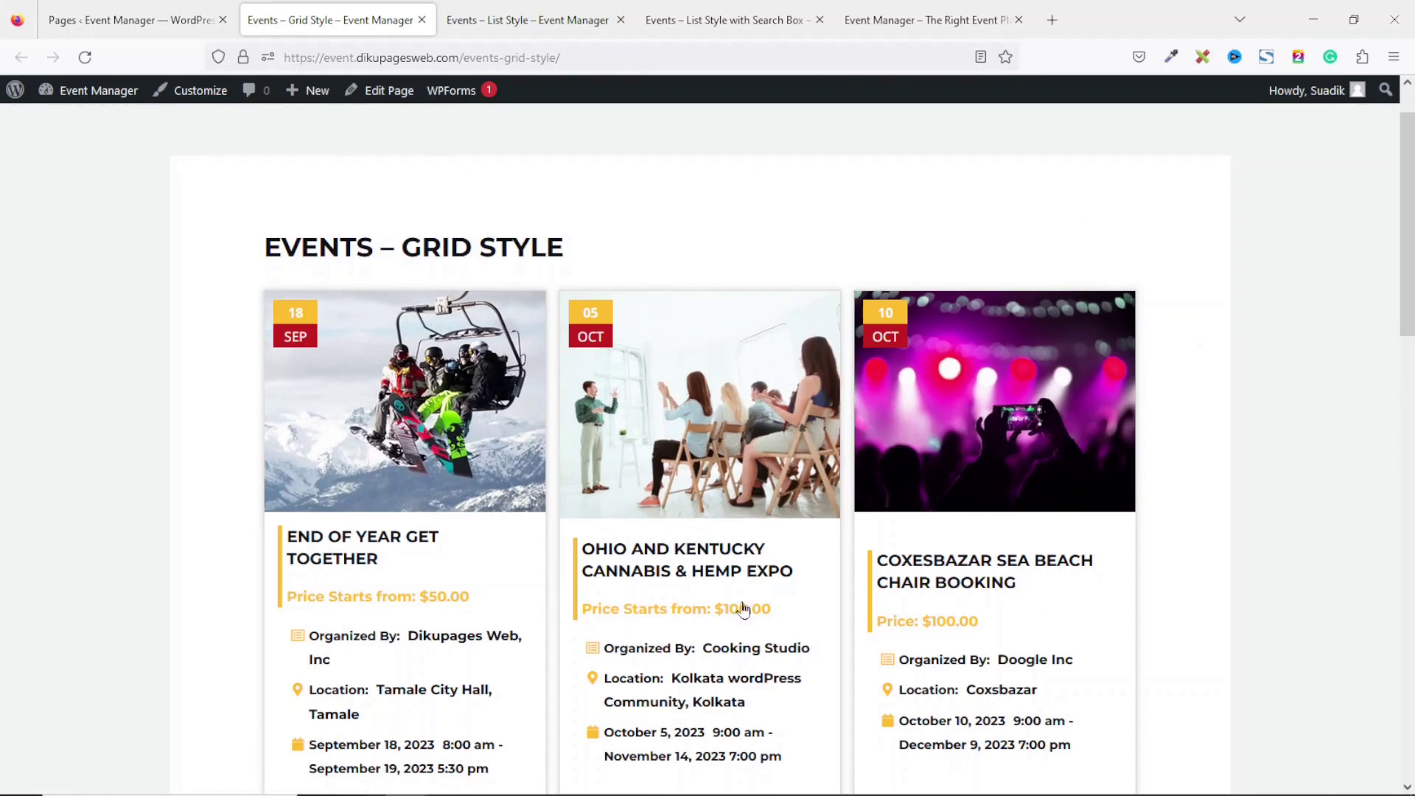
scroll(1342, 300, "down", 5)
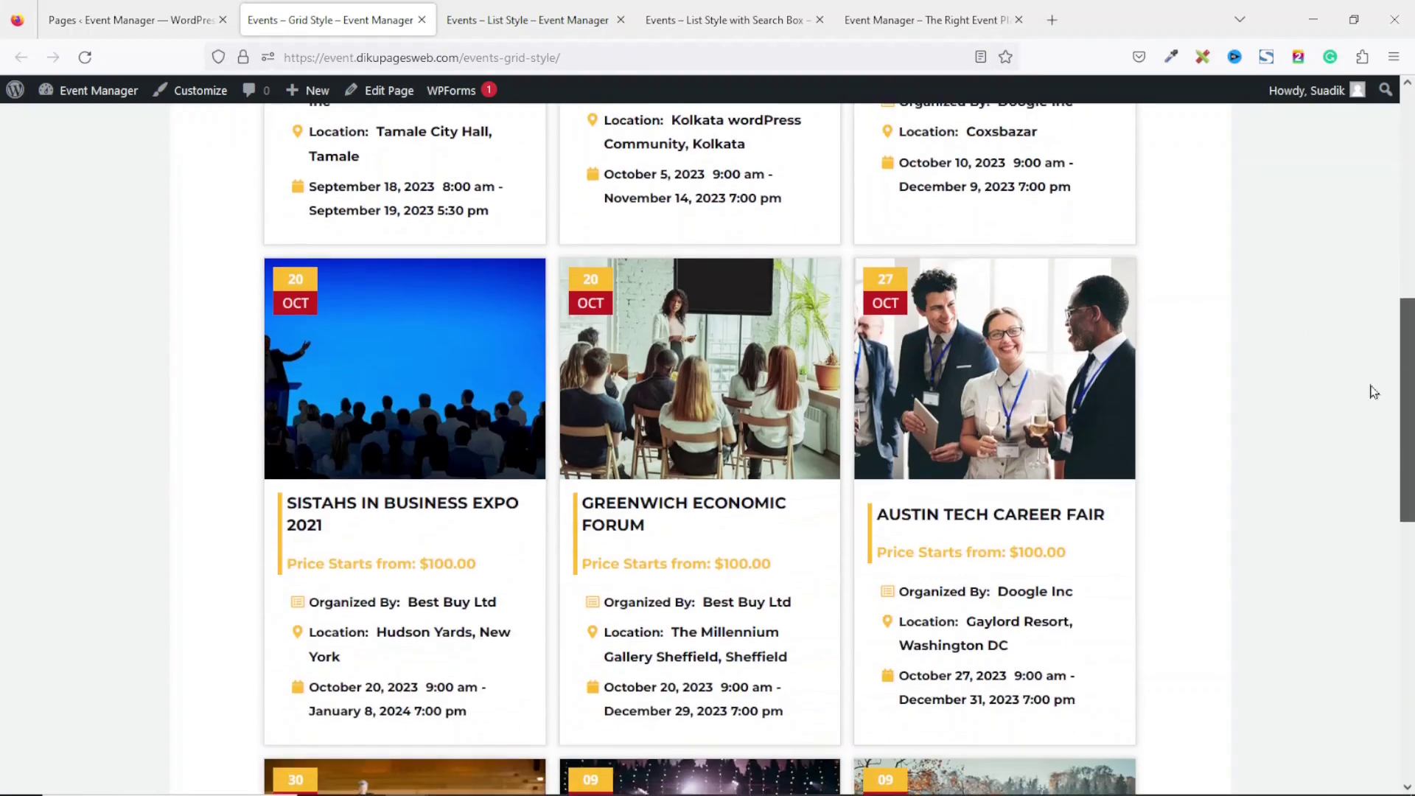
left_click(544, 31)
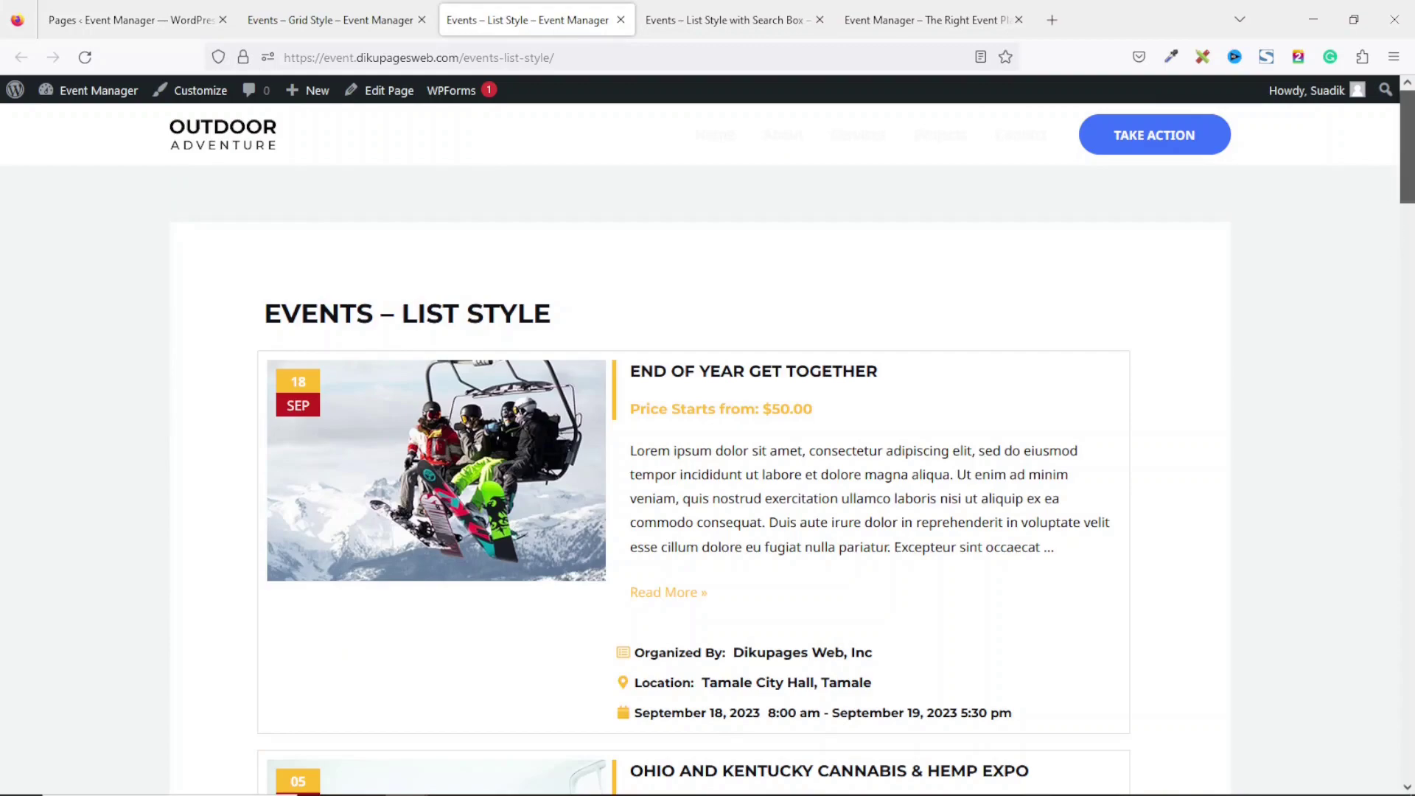
scroll(1396, 225, "down", 10)
scroll(632, 109, "down", 10)
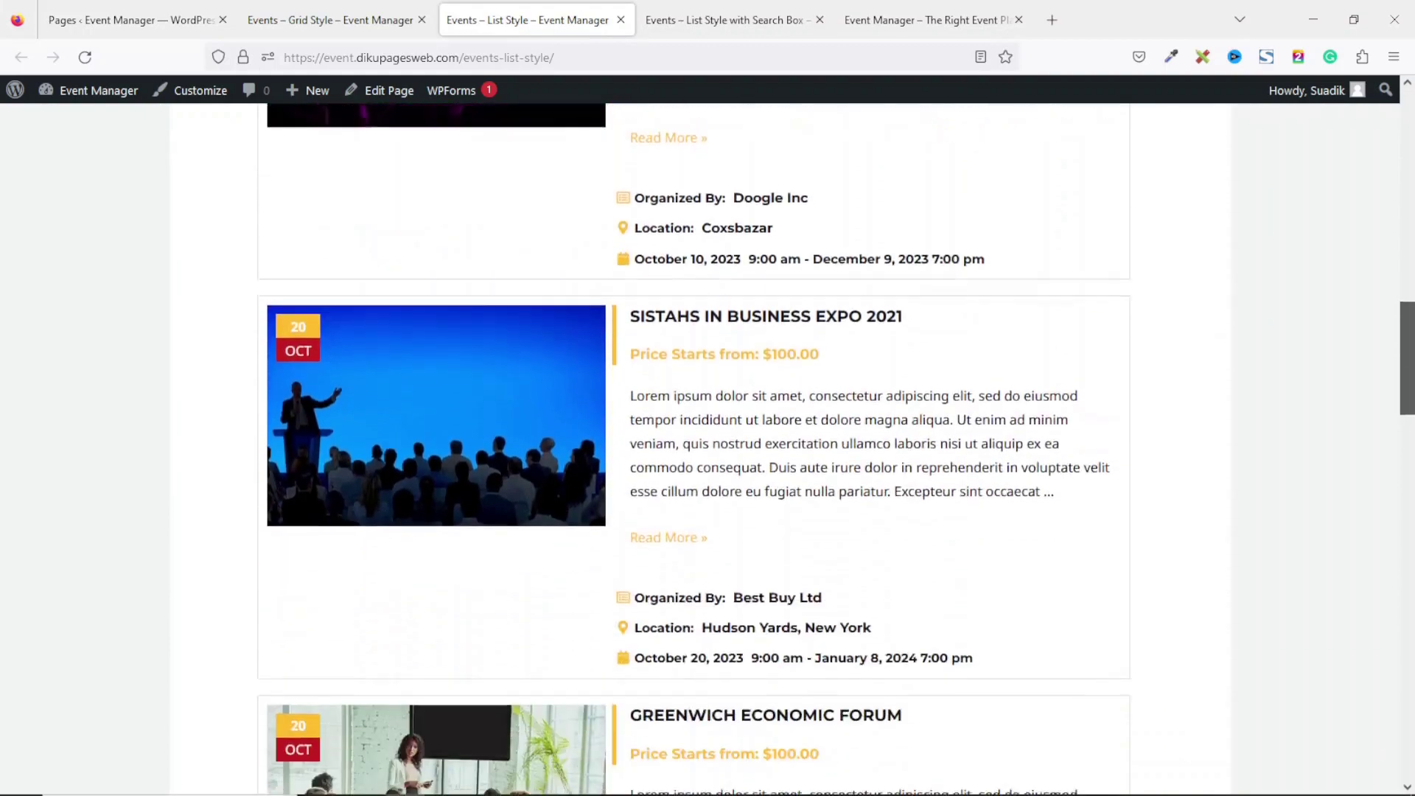
left_click(699, 24)
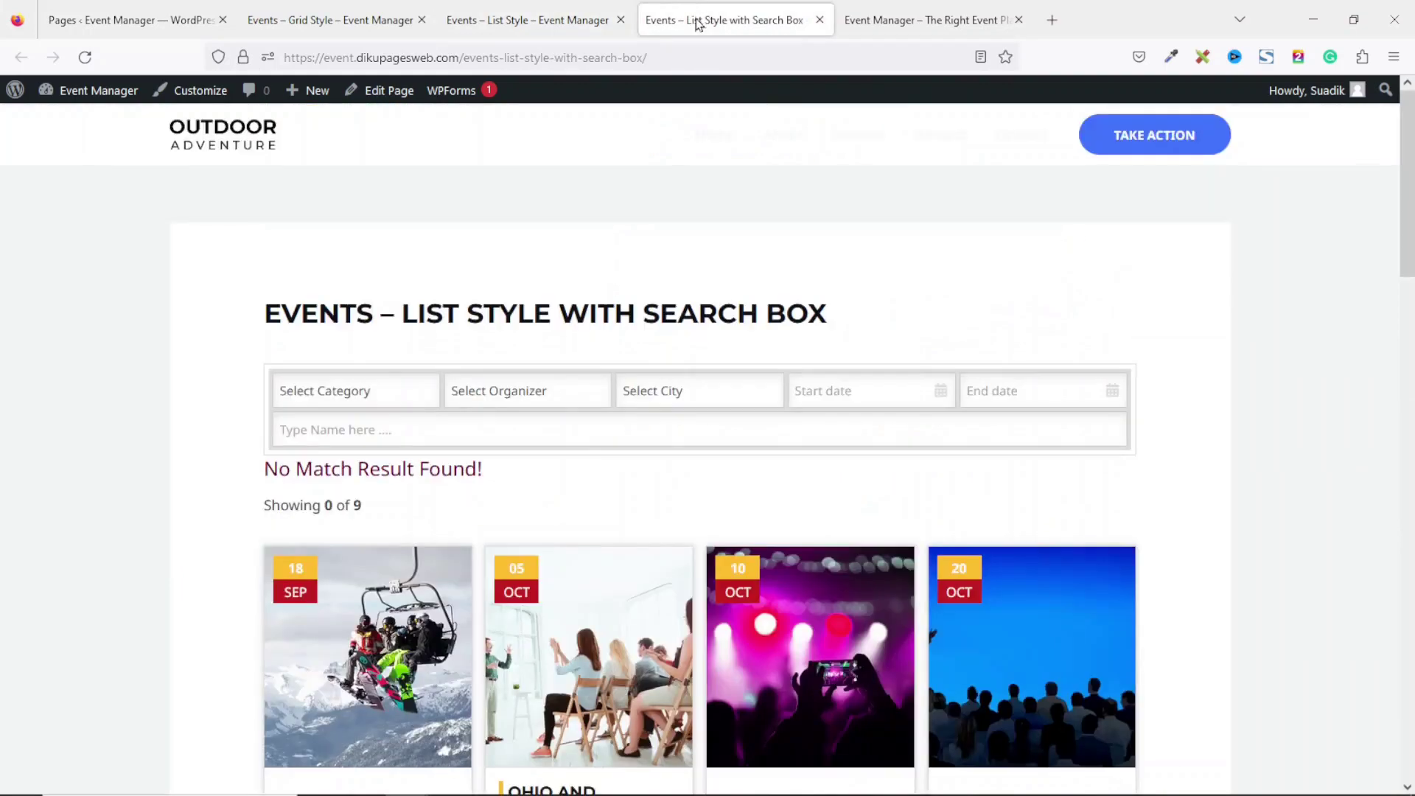
left_click_drag(1406, 181, 1407, 457)
scroll(1218, 283, "up", 12)
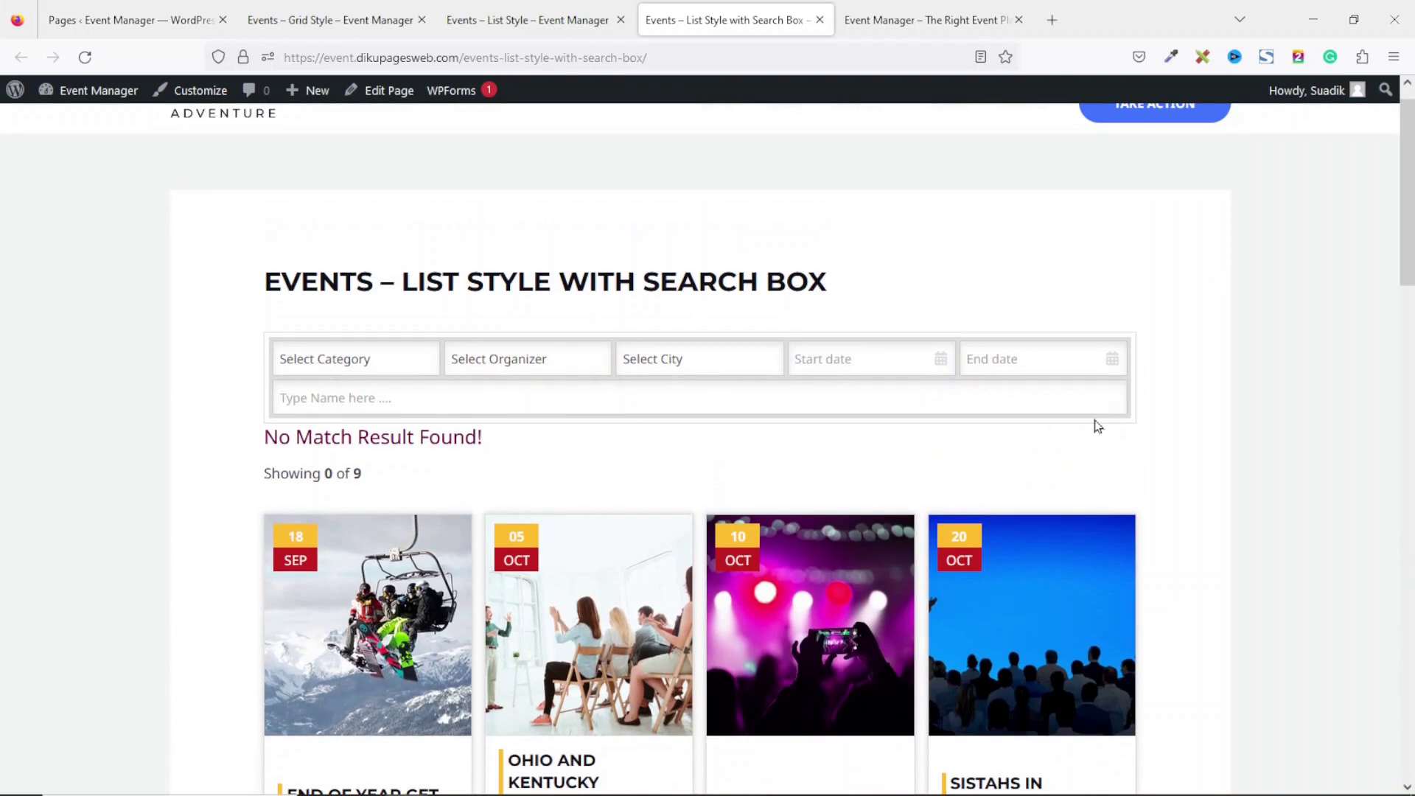
mouse_move(1410, 188)
left_mouse_down()
mouse_move(1410, 288)
mouse_move(1408, 186)
left_mouse_up()
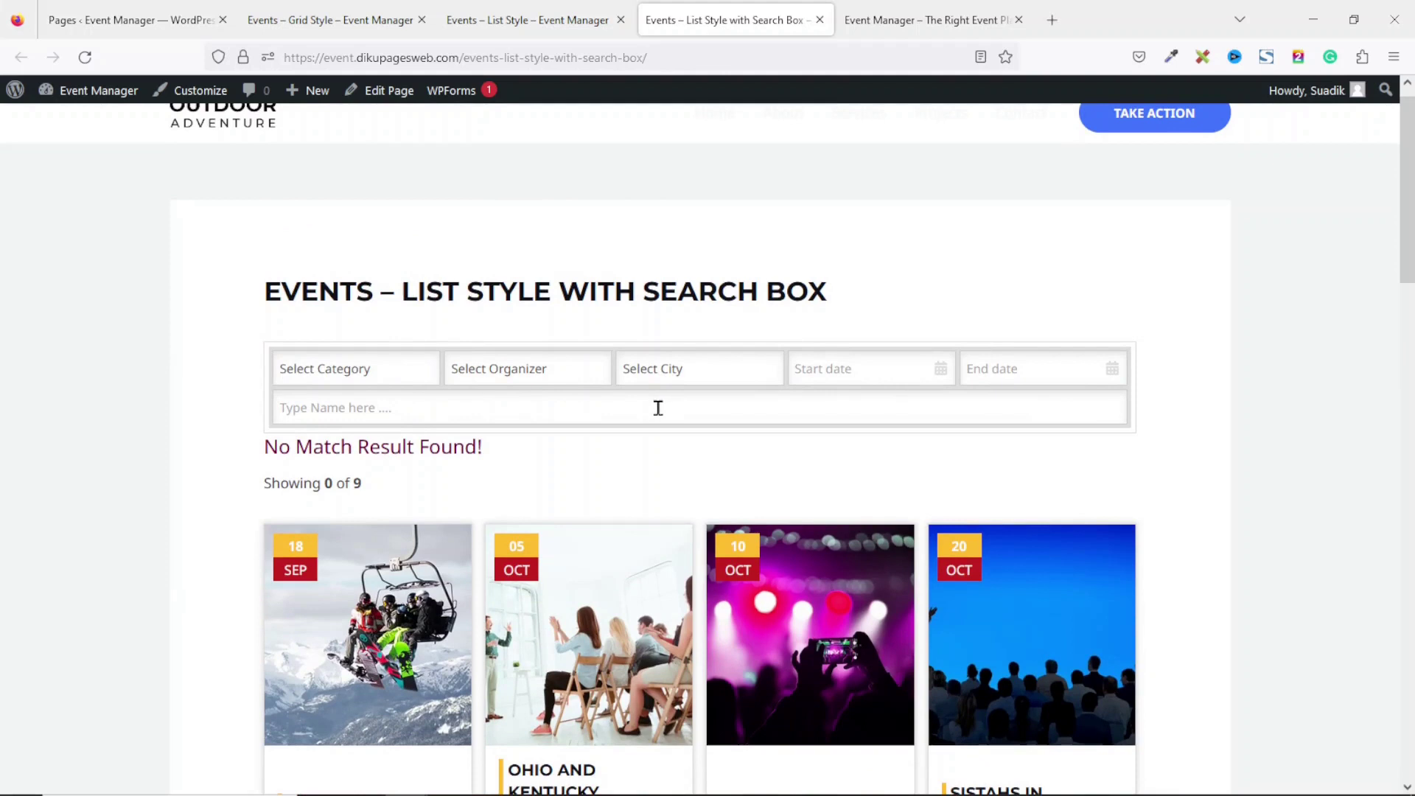
scroll(659, 407, "up", 1)
Filter the events by Business Event category, Cooking Studio organizer and New York city.
left_click(378, 393)
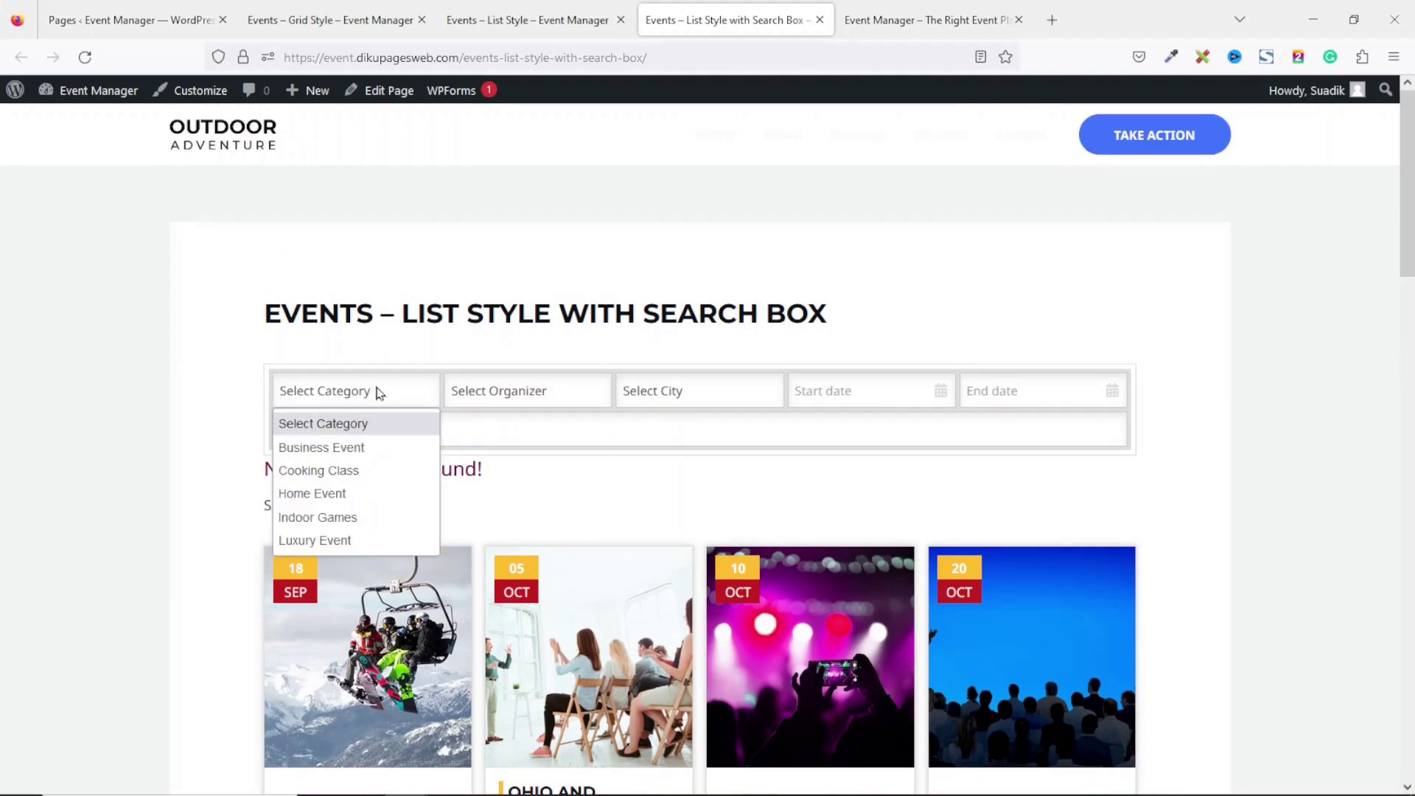
left_click(369, 448)
mouse_move(1408, 293)
left_mouse_down()
mouse_move(1401, 649)
mouse_move(1412, 265)
left_mouse_up()
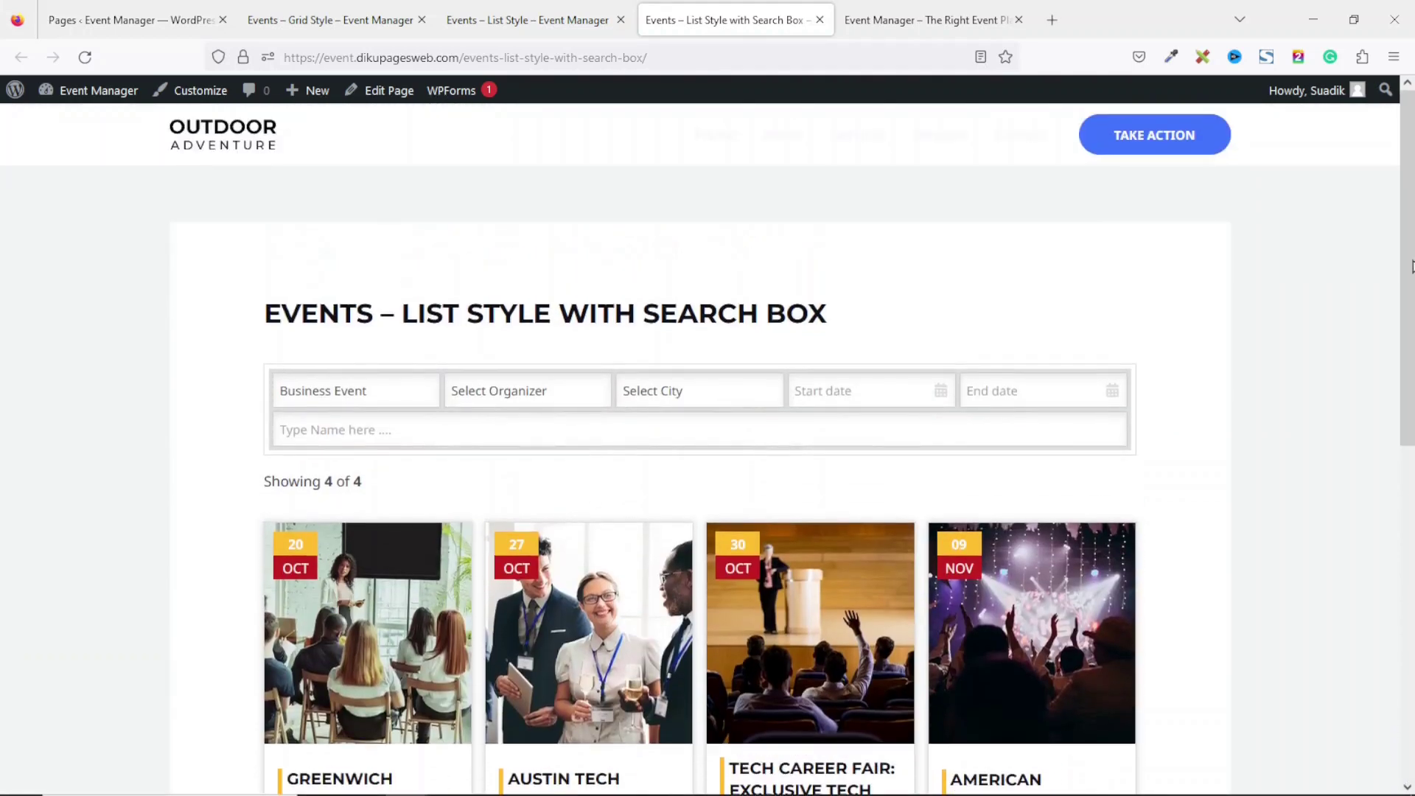
left_click(548, 409)
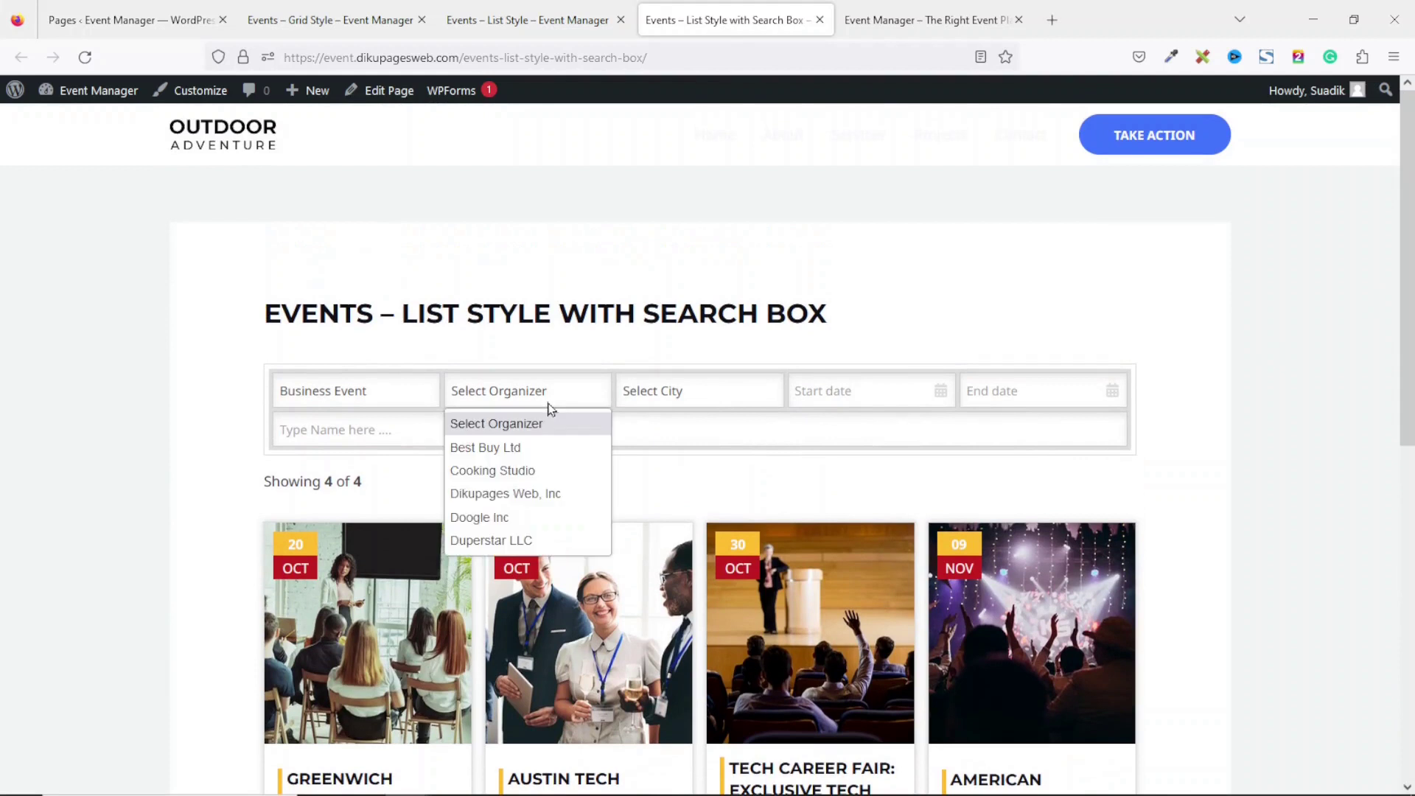
left_click(541, 475)
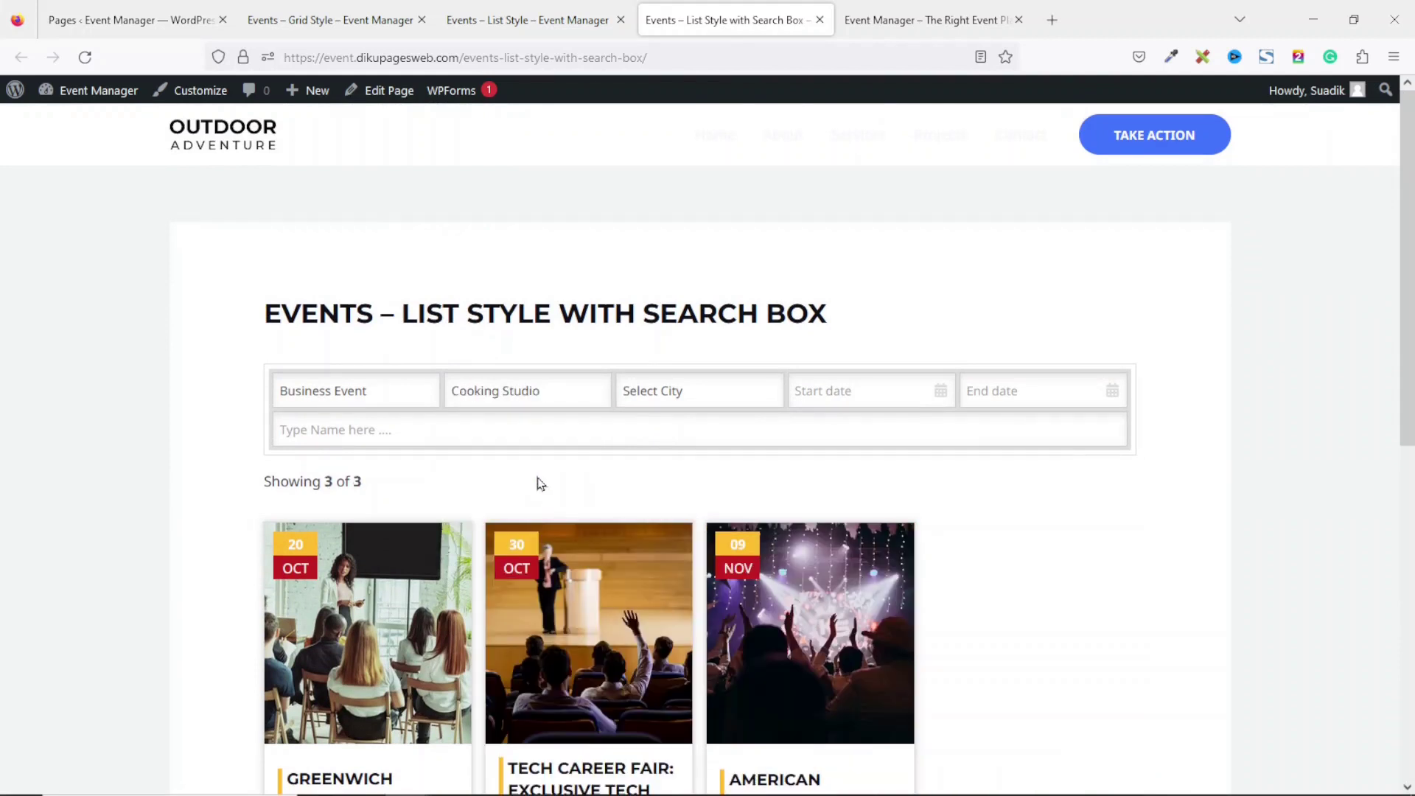
left_click(712, 396)
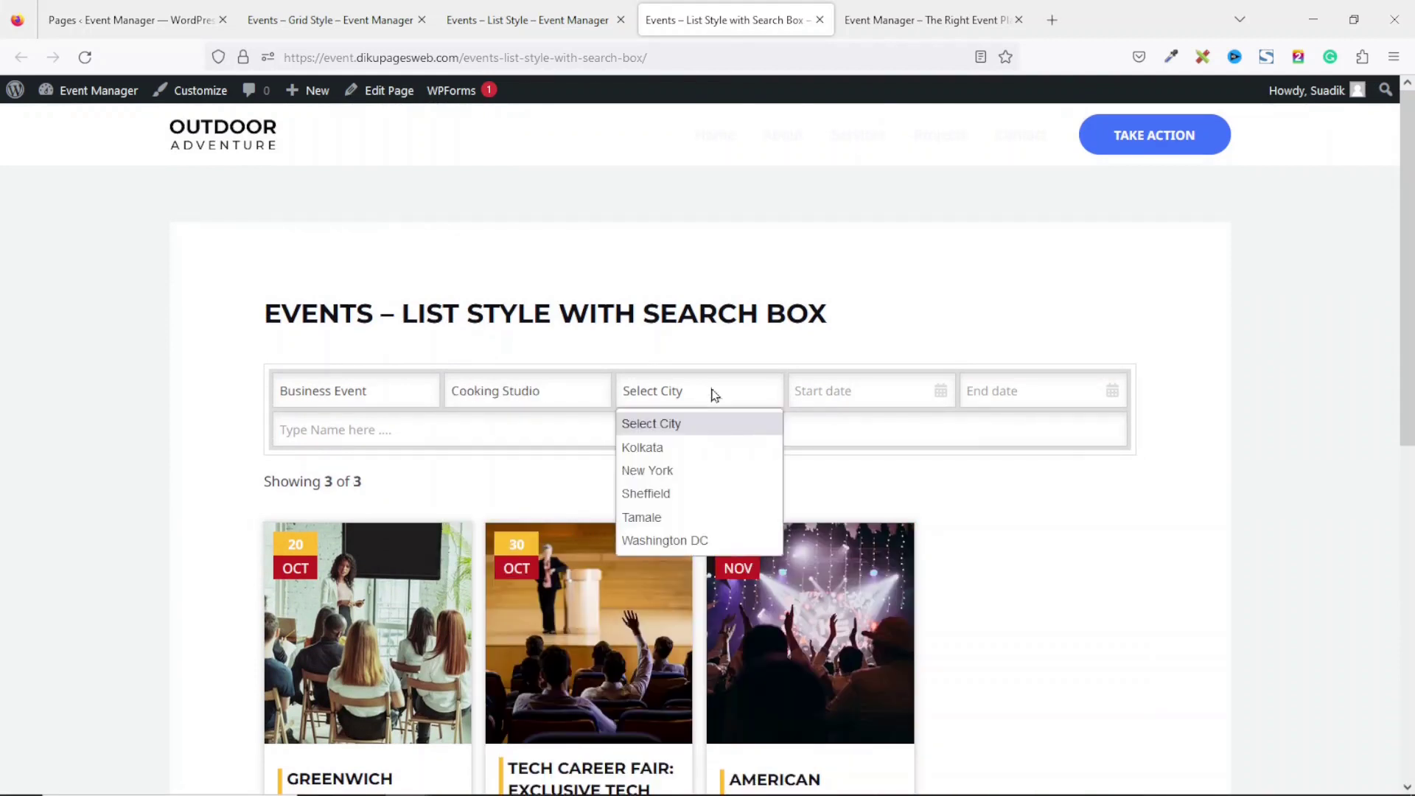
left_click(687, 472)
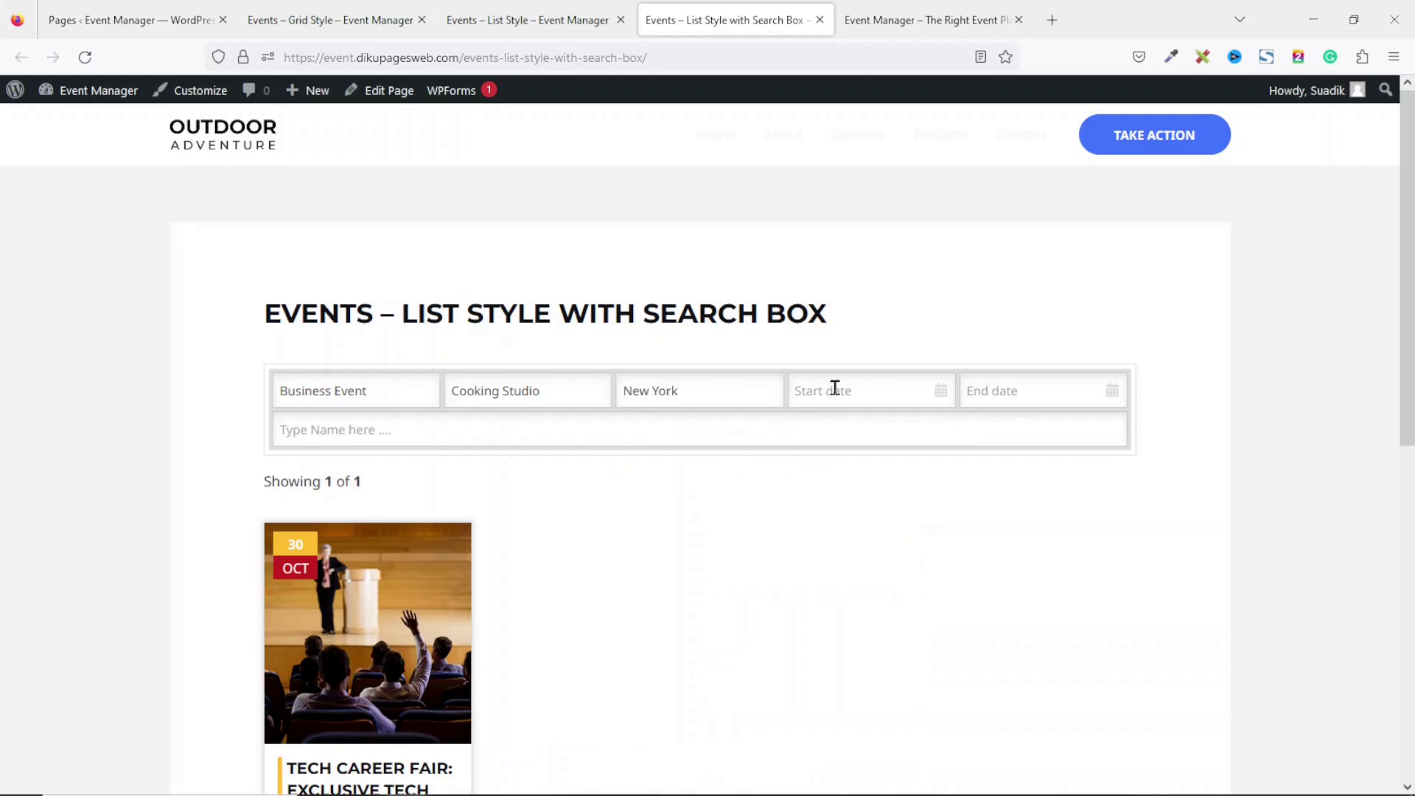
Reset the city and organizer filters, try Luxury Event, then reset the category to show all events.
left_click(686, 398)
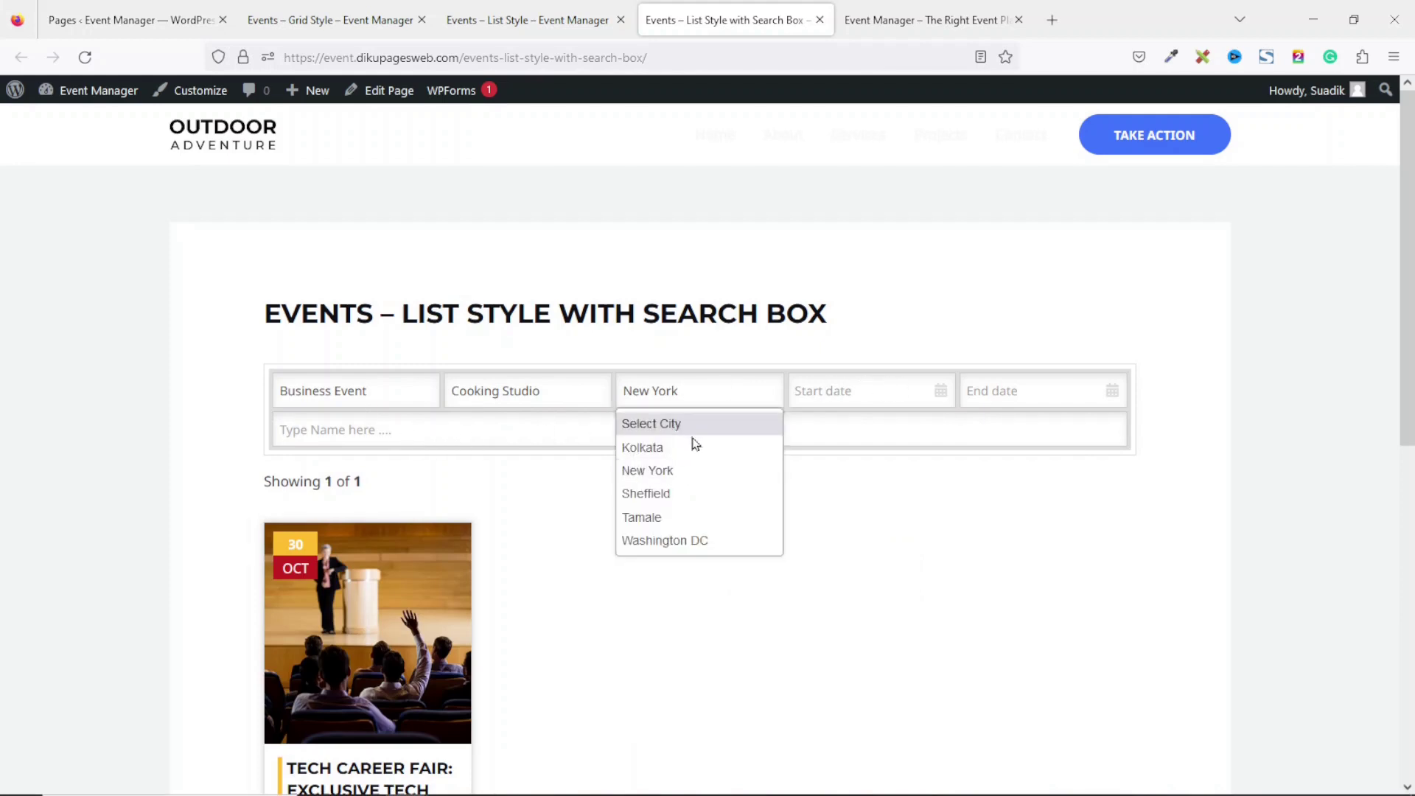
left_click(692, 423)
left_click(553, 401)
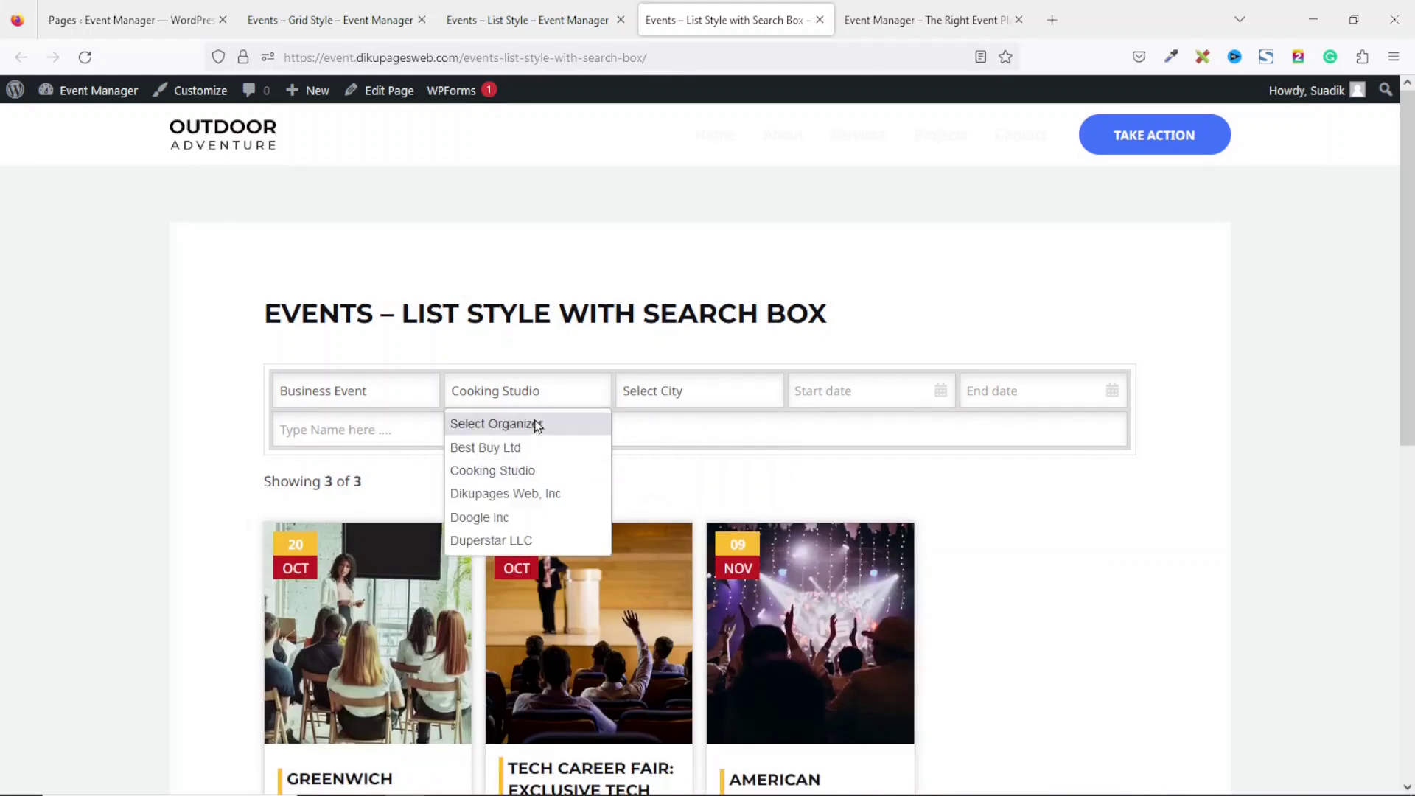
left_click(537, 421)
left_click(361, 389)
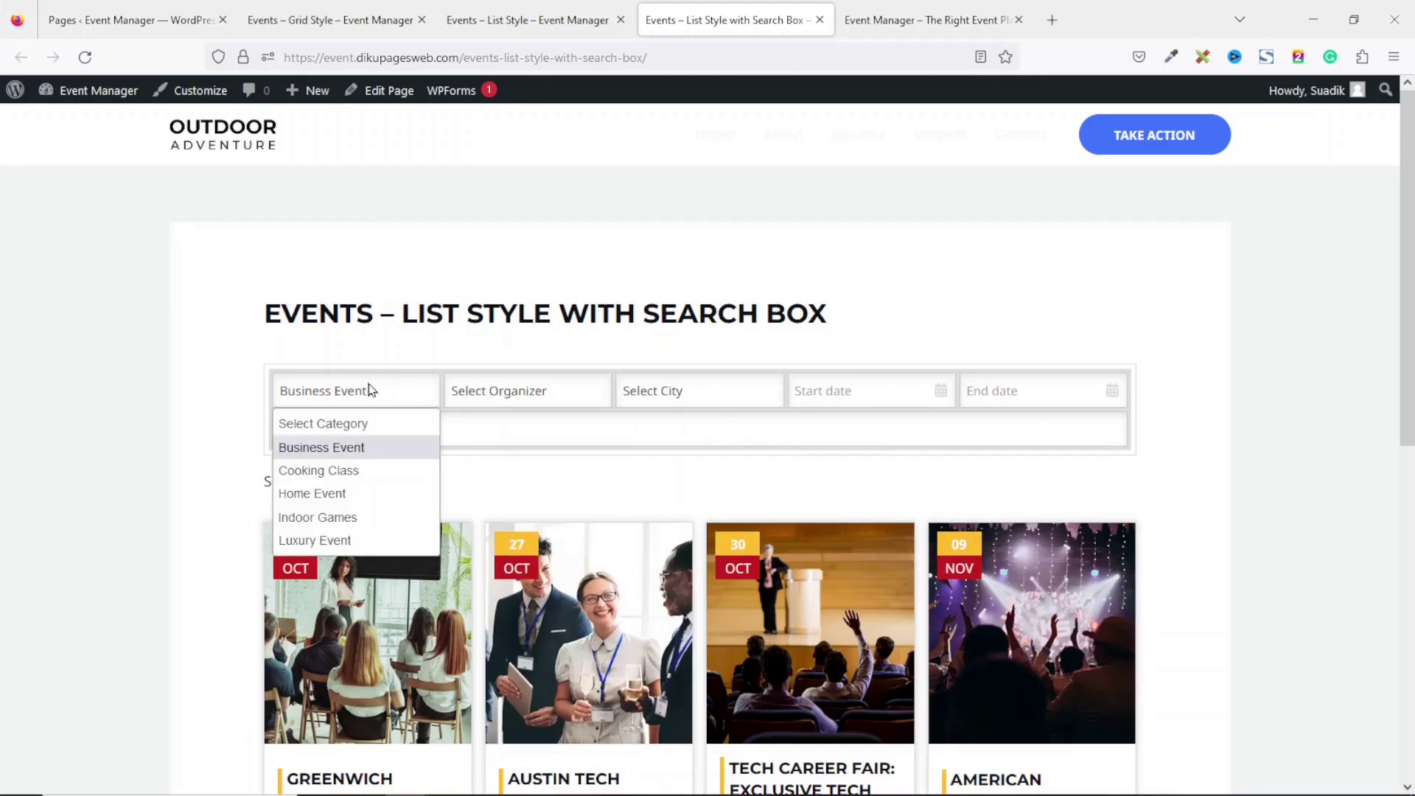
left_click(339, 542)
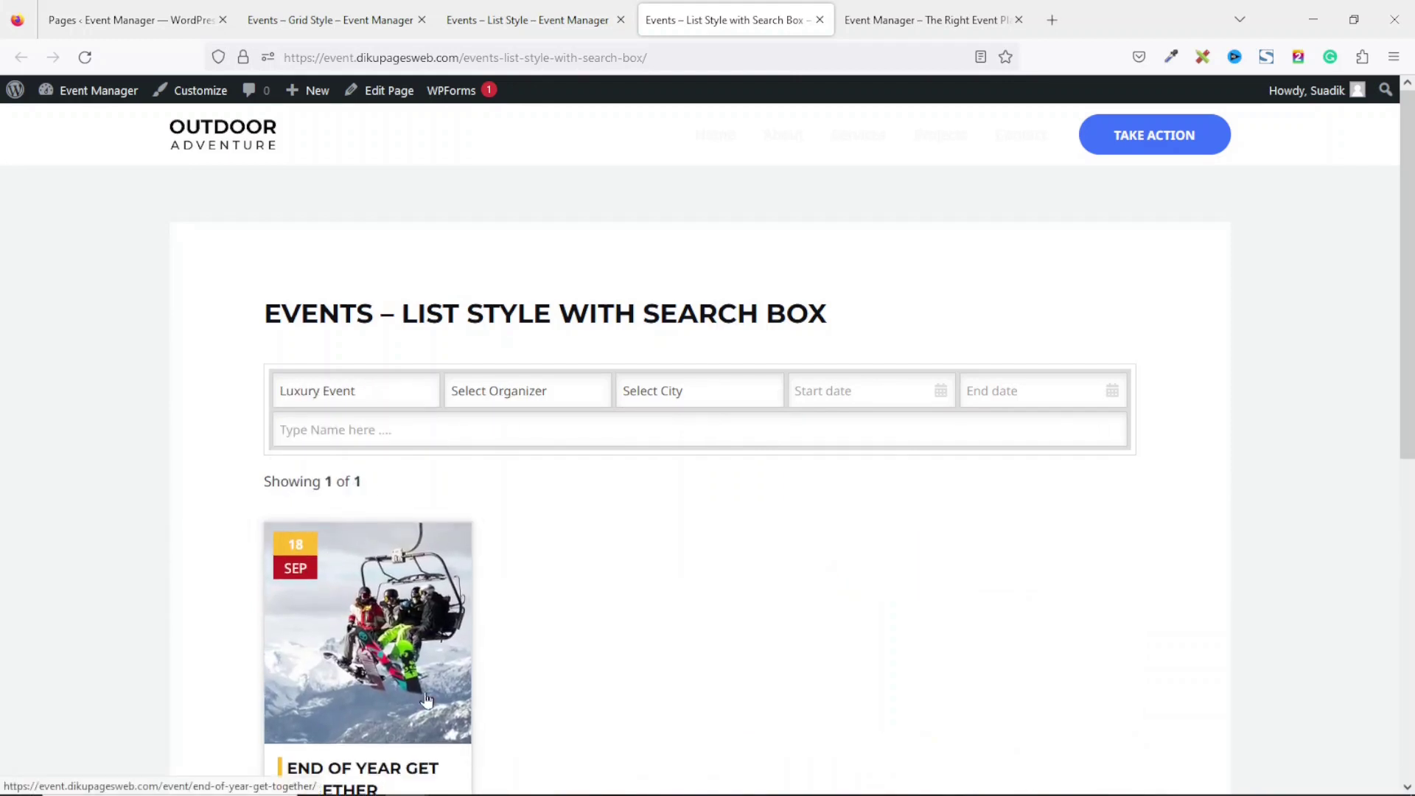
scroll(1403, 407, "down", 4)
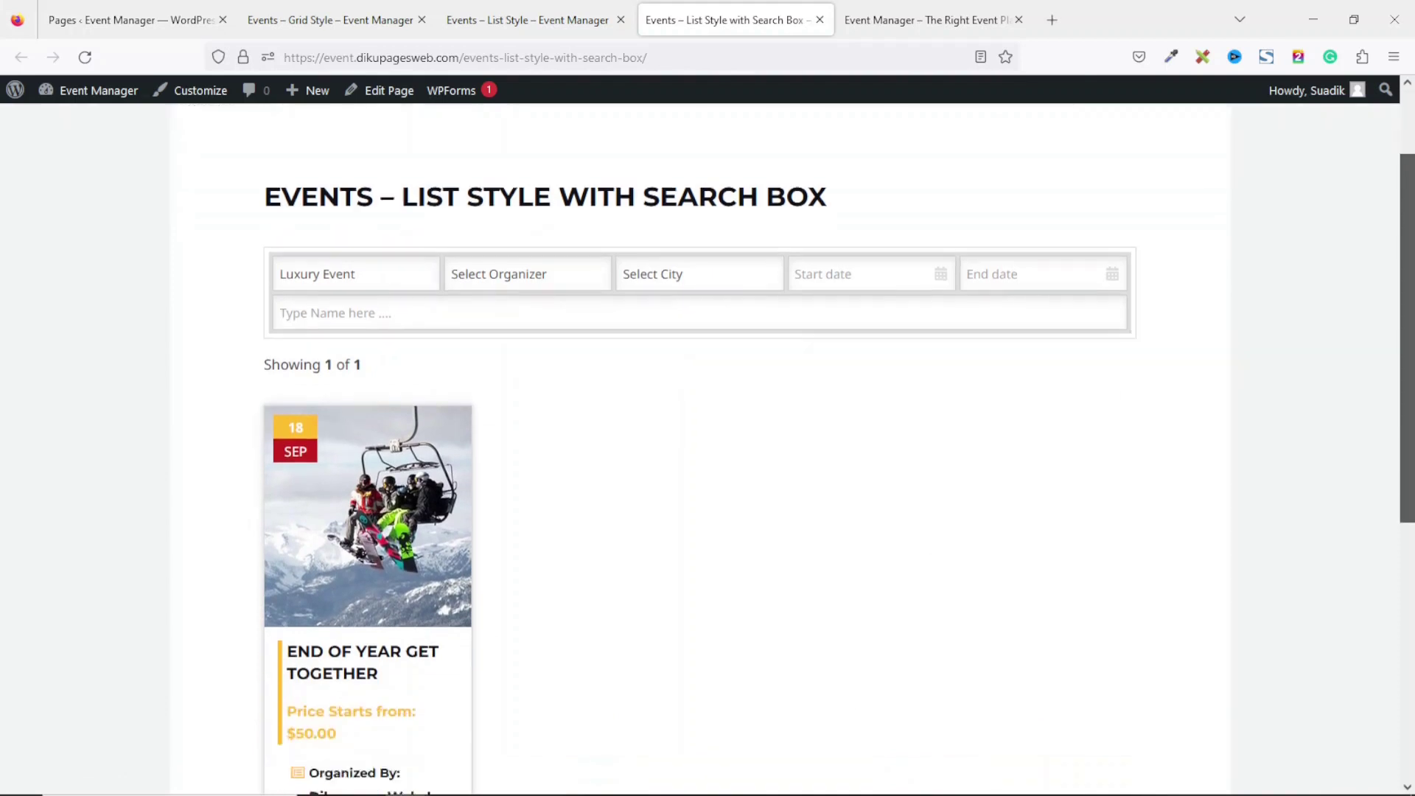
scroll(1403, 407, "up", 3)
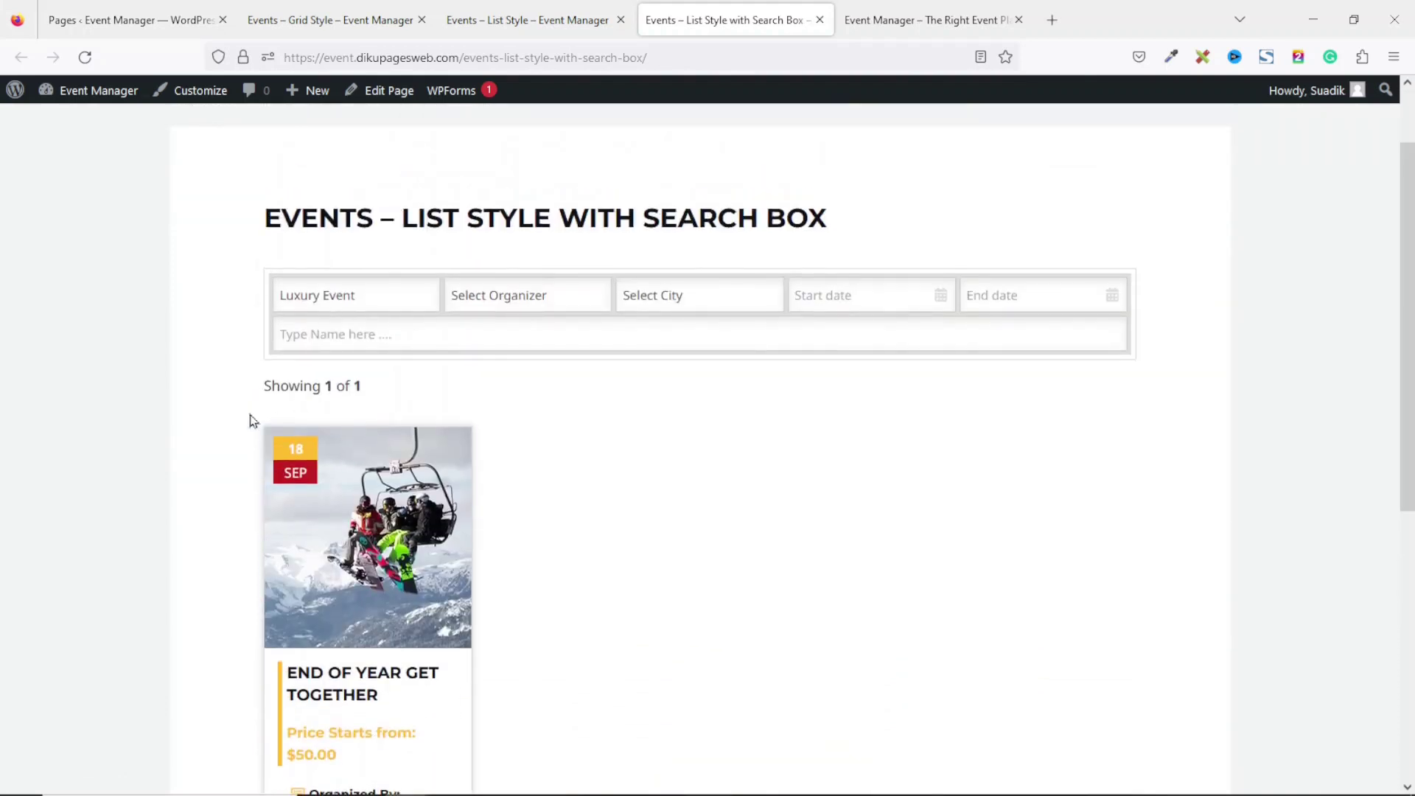
left_click(385, 282)
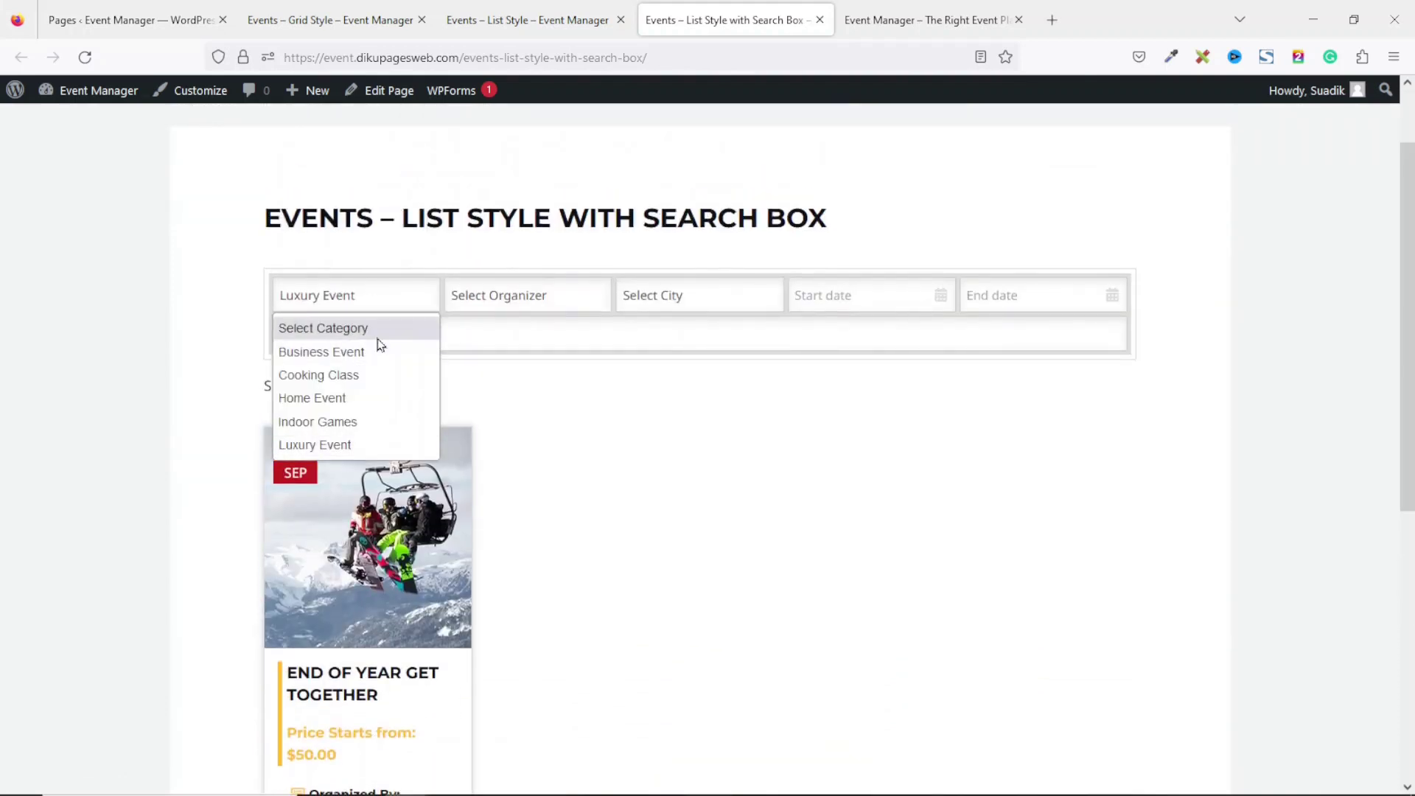
left_click(346, 325)
scroll(1147, 300, "up", 2)
scroll(1409, 328, "down", 5)
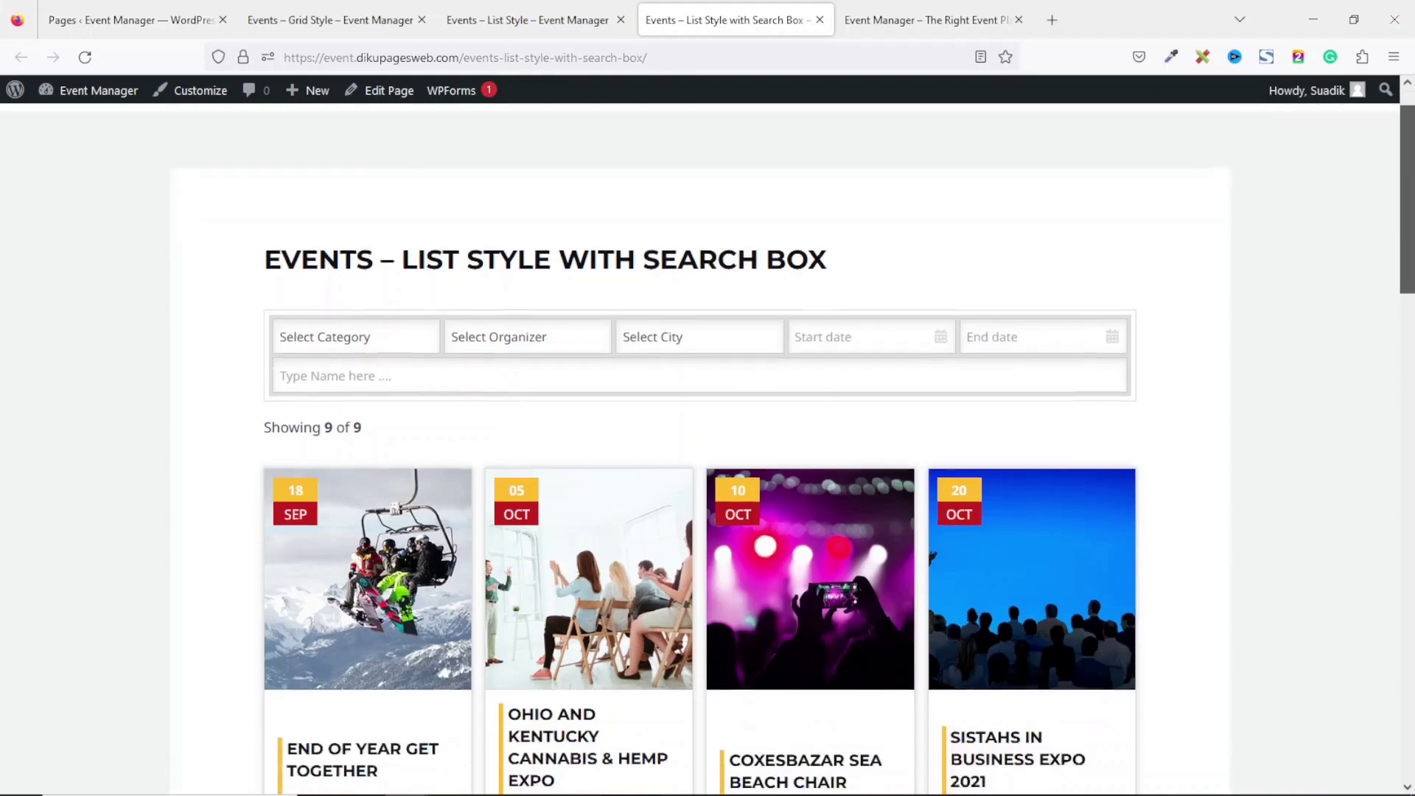
Select the events page heading text, then return to the admin Pages list tab.
scroll(1374, 474, "down", 12)
scroll(1011, 237, "up", 16)
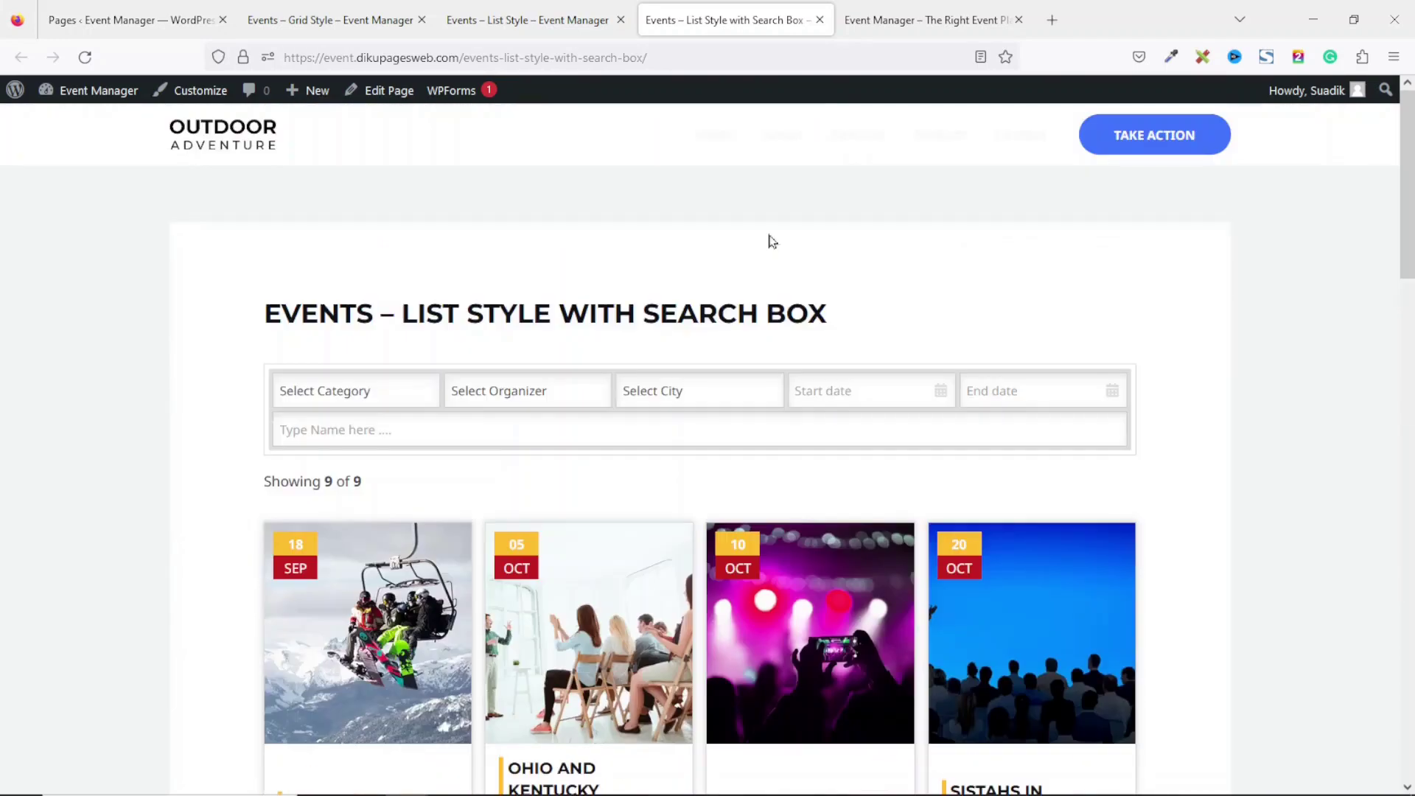
left_click_drag(268, 314, 854, 332)
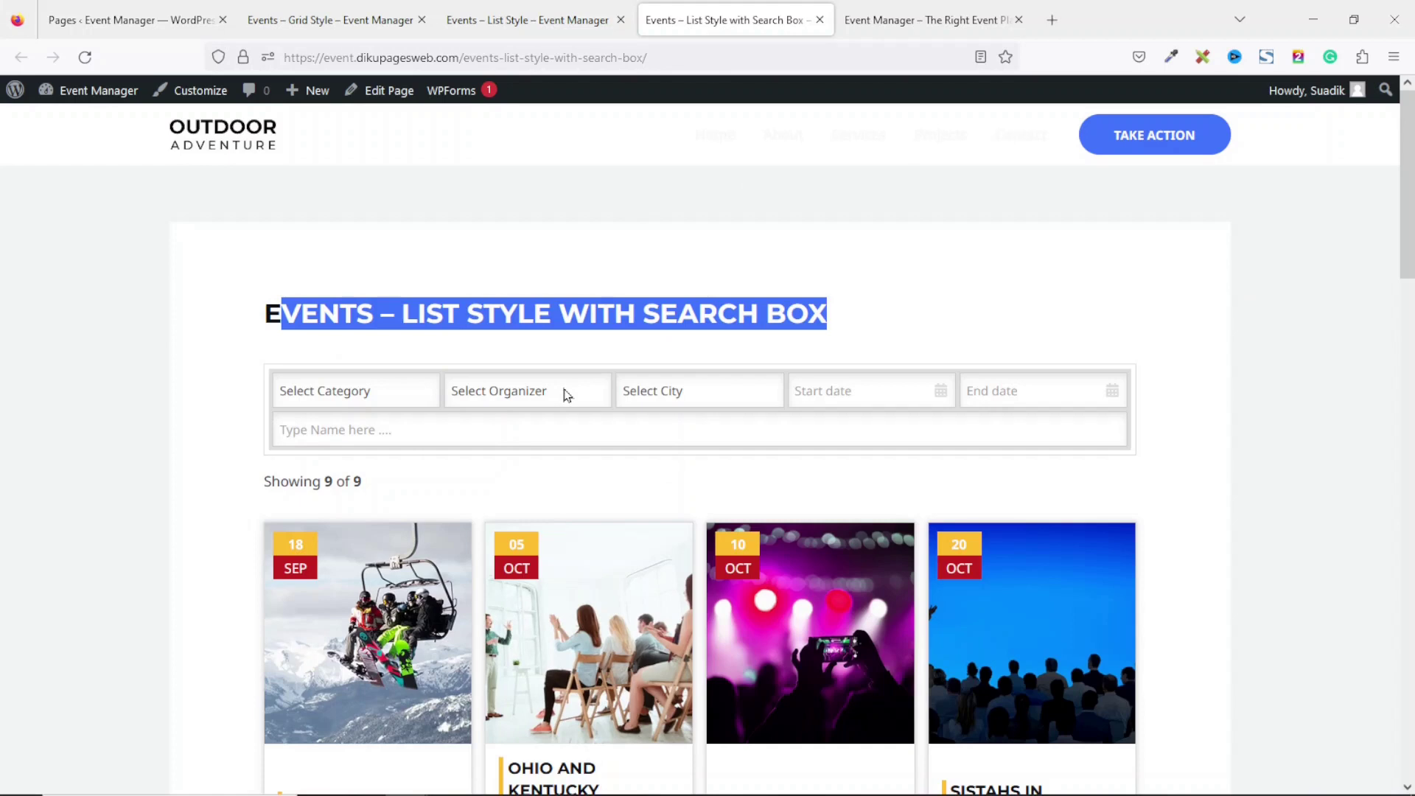
left_click(102, 28)
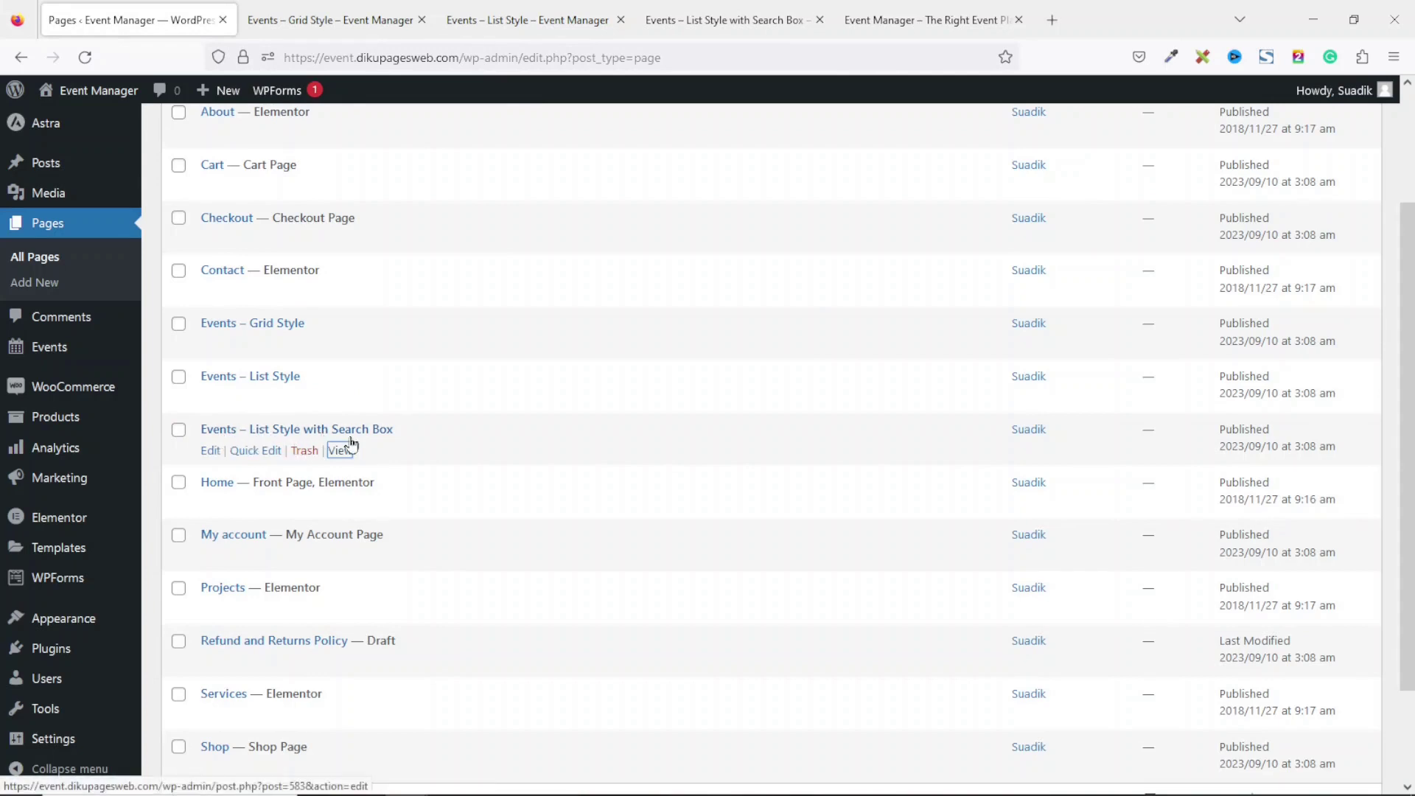
Quick Edit the search-box page, shorten its title to 'Events', clear the slug, and update.
left_click(250, 452)
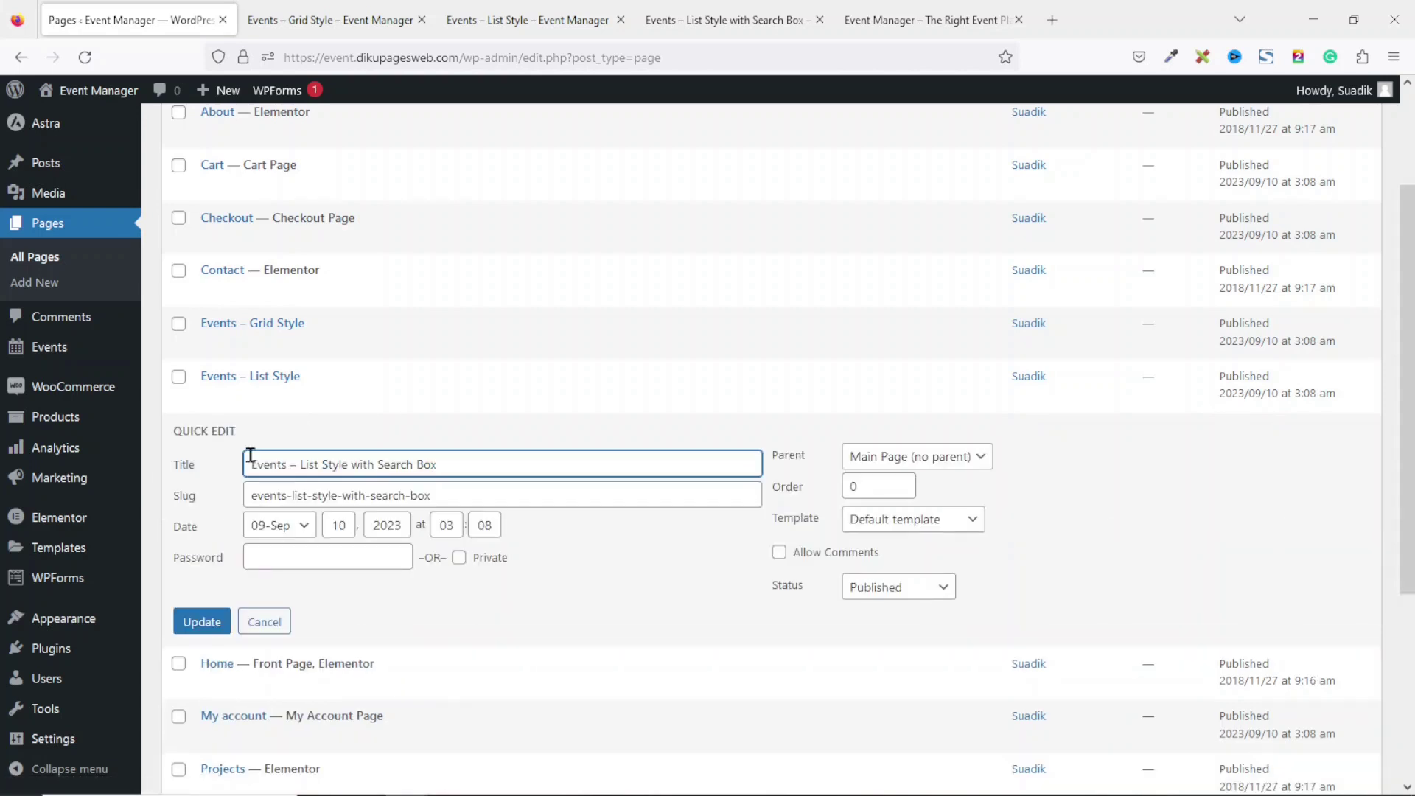
left_click_drag(472, 471, 295, 467)
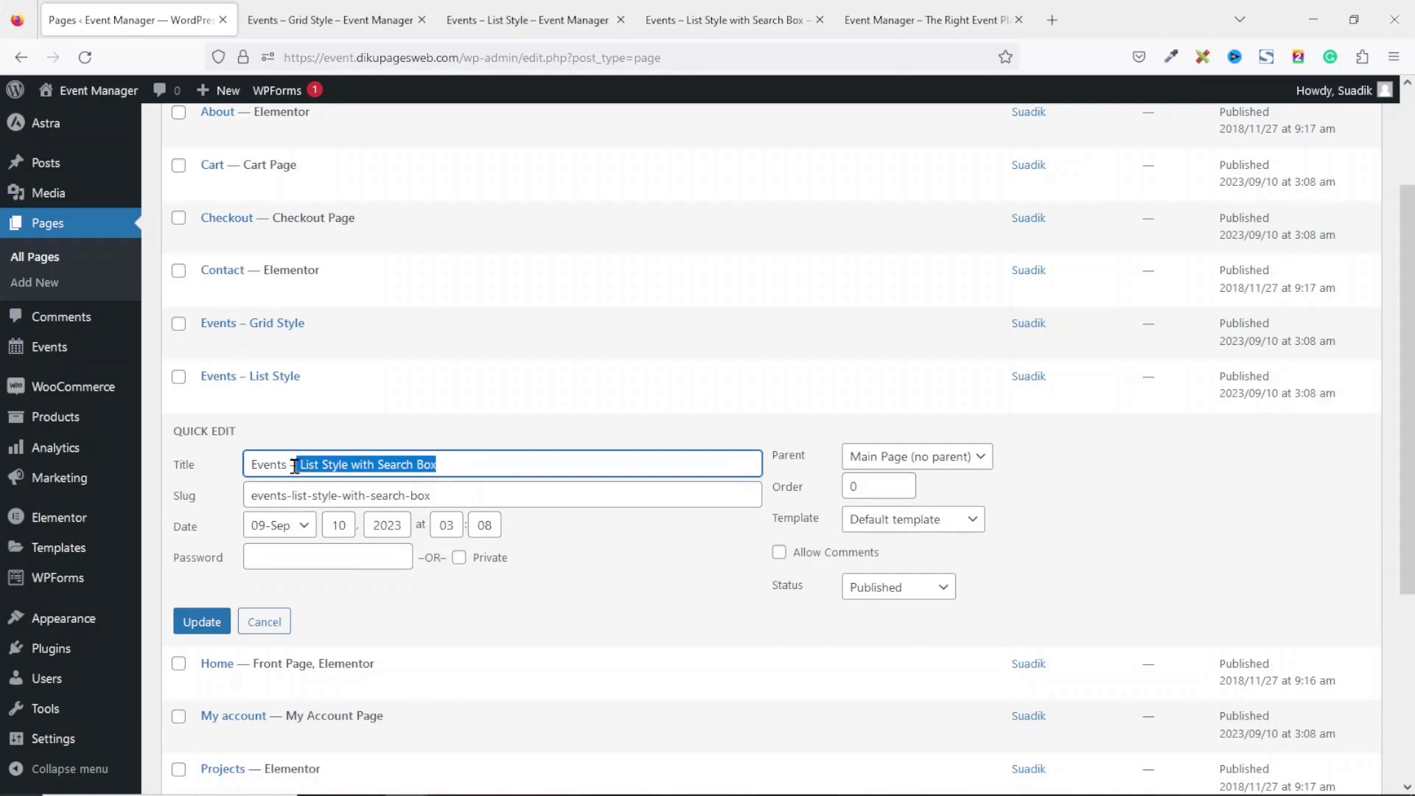
key("BackSpace")
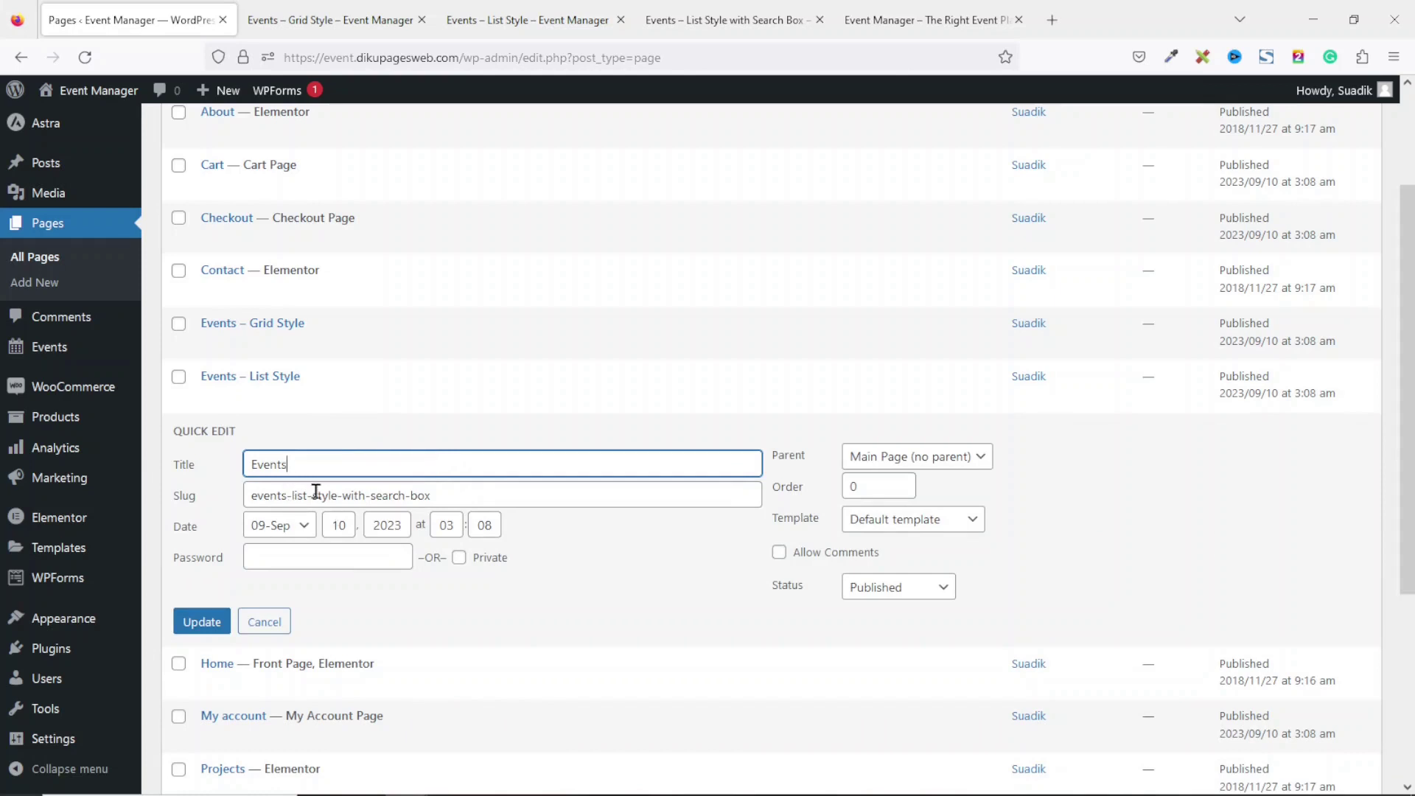
left_click_drag(485, 497, 149, 522)
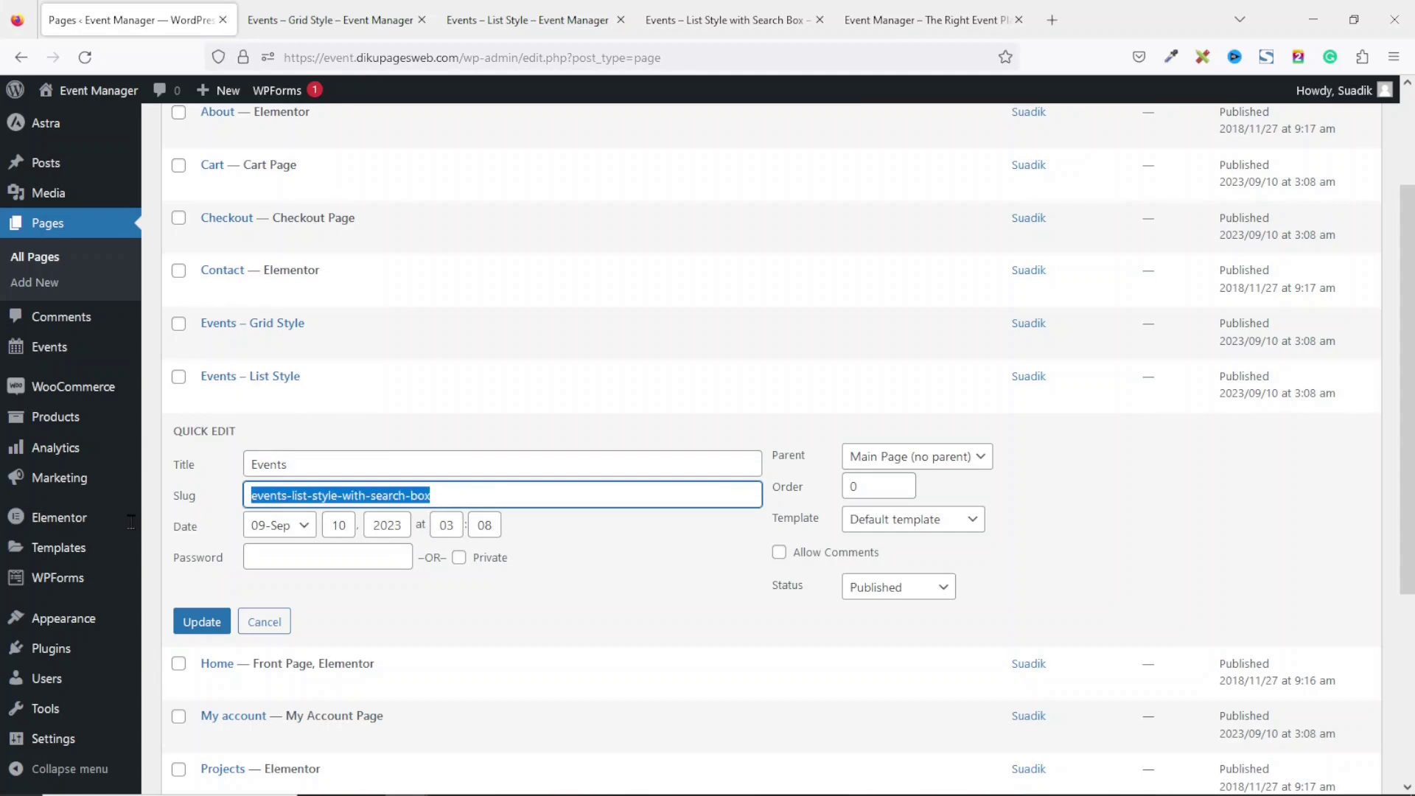
key("BackSpace")
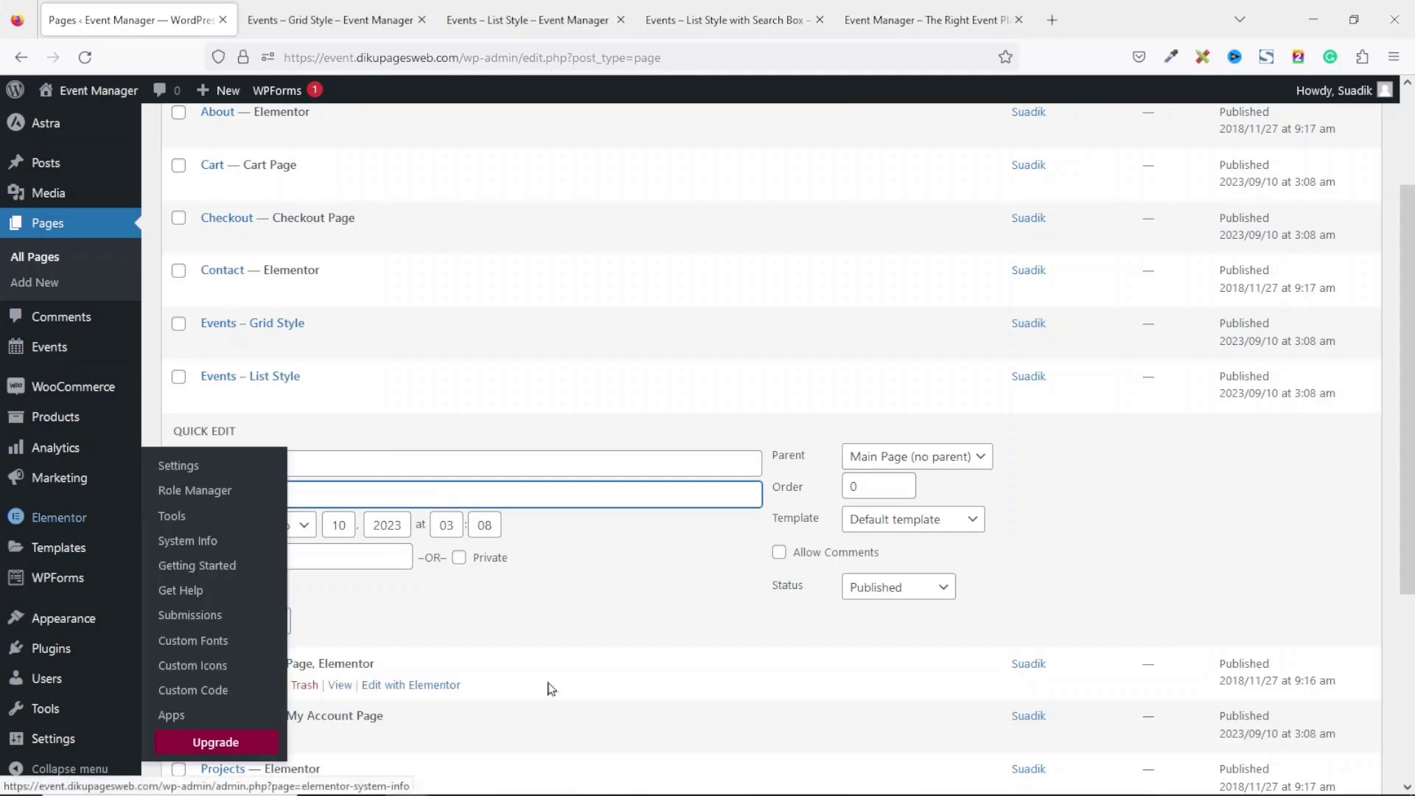
left_click(200, 623)
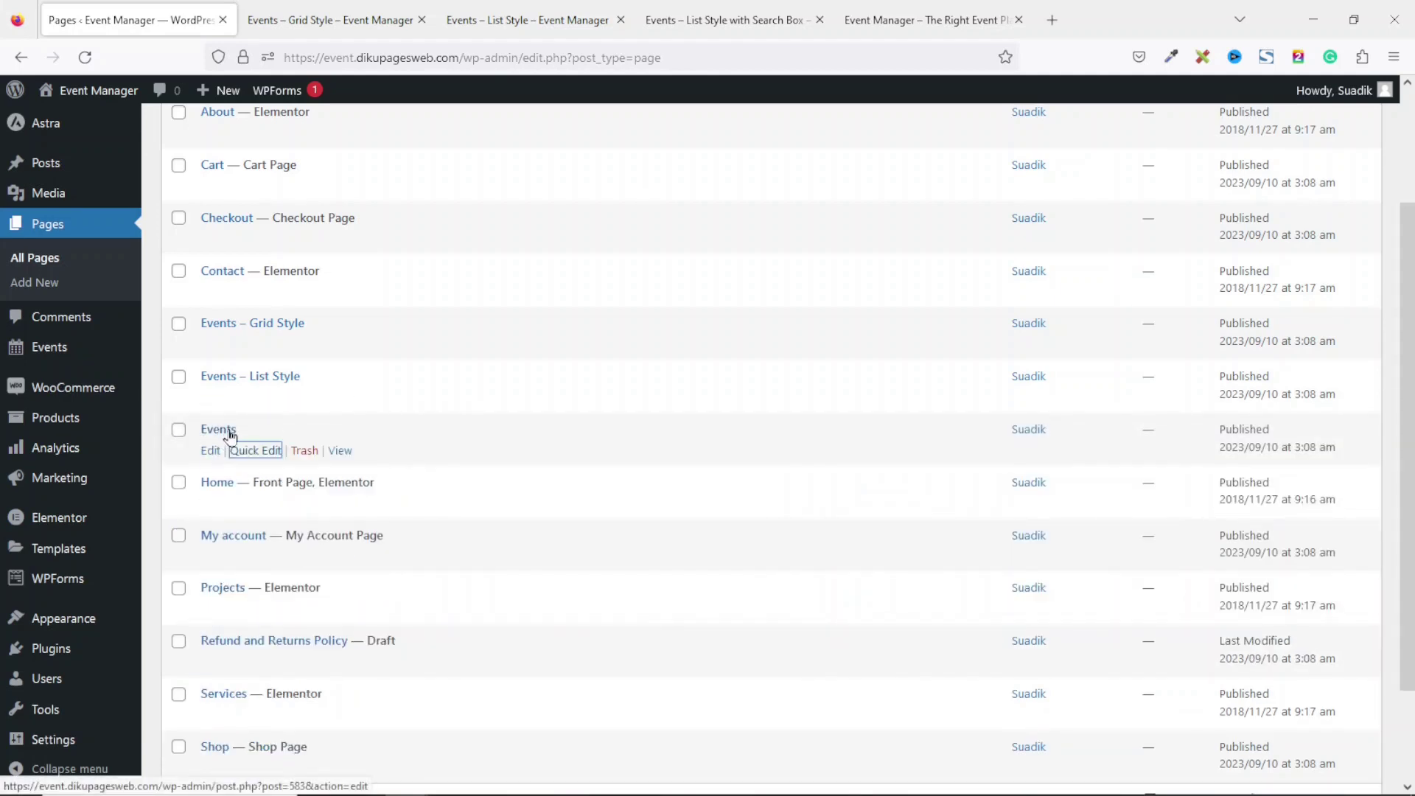
Open the renamed Events page on the live site in a new tab.
right_click(338, 457)
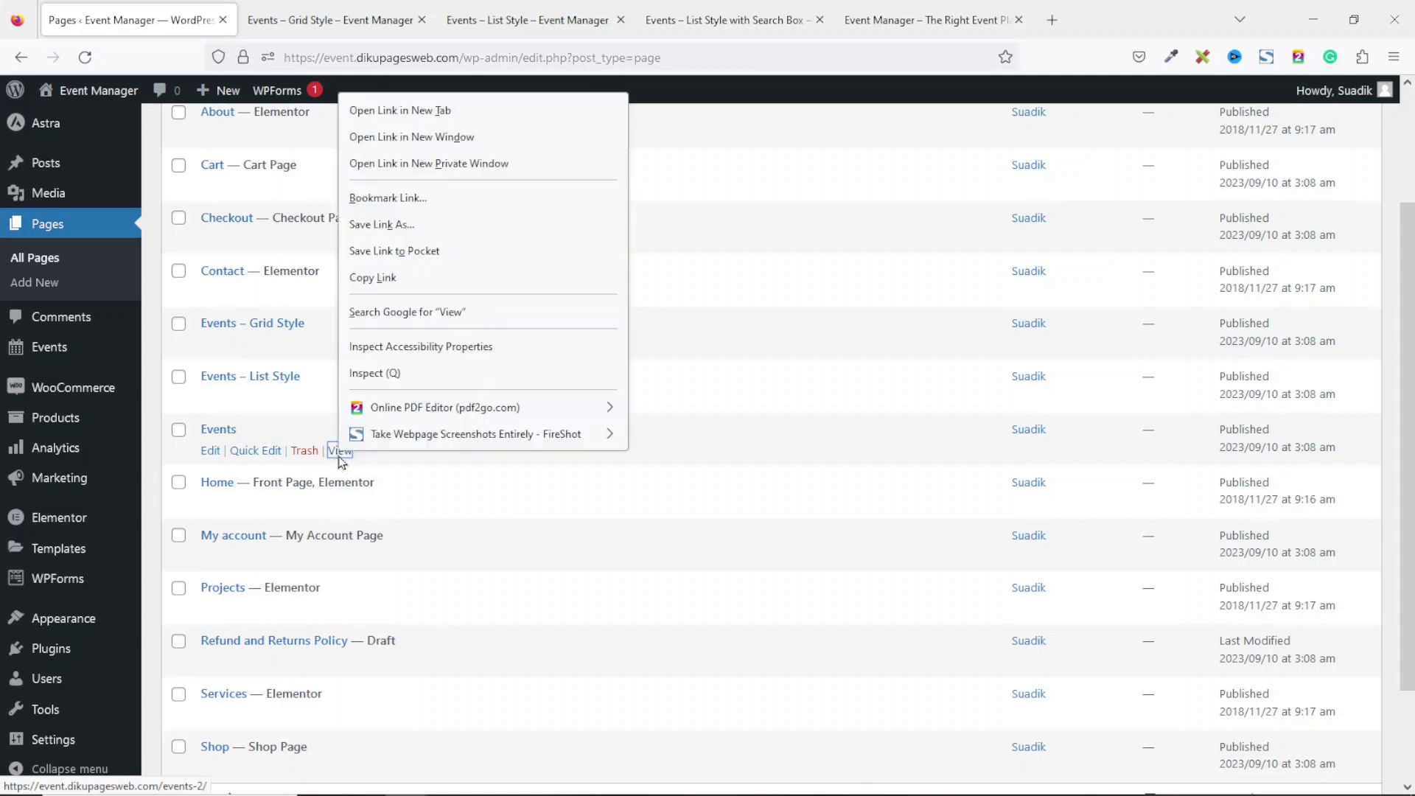
left_click(414, 108)
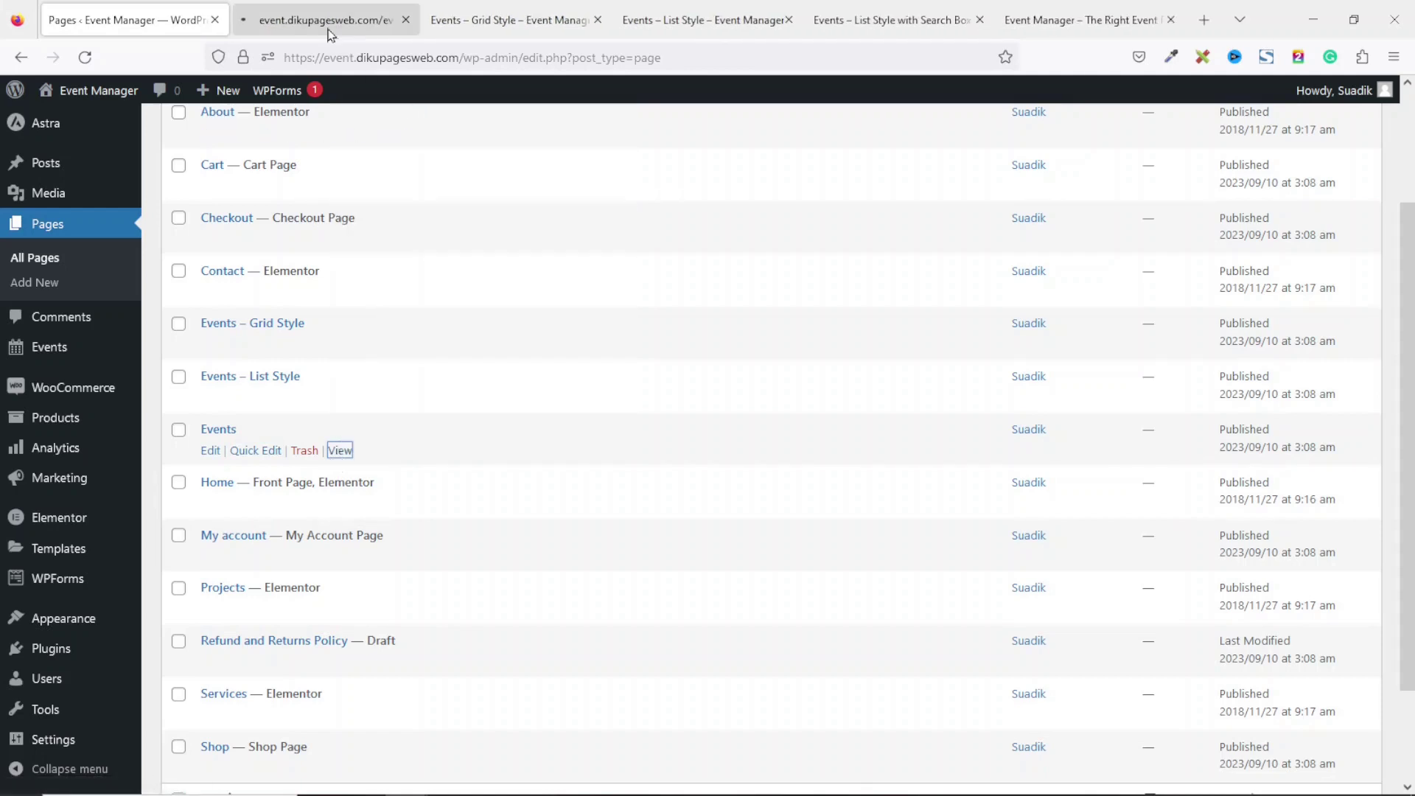
left_click(325, 22)
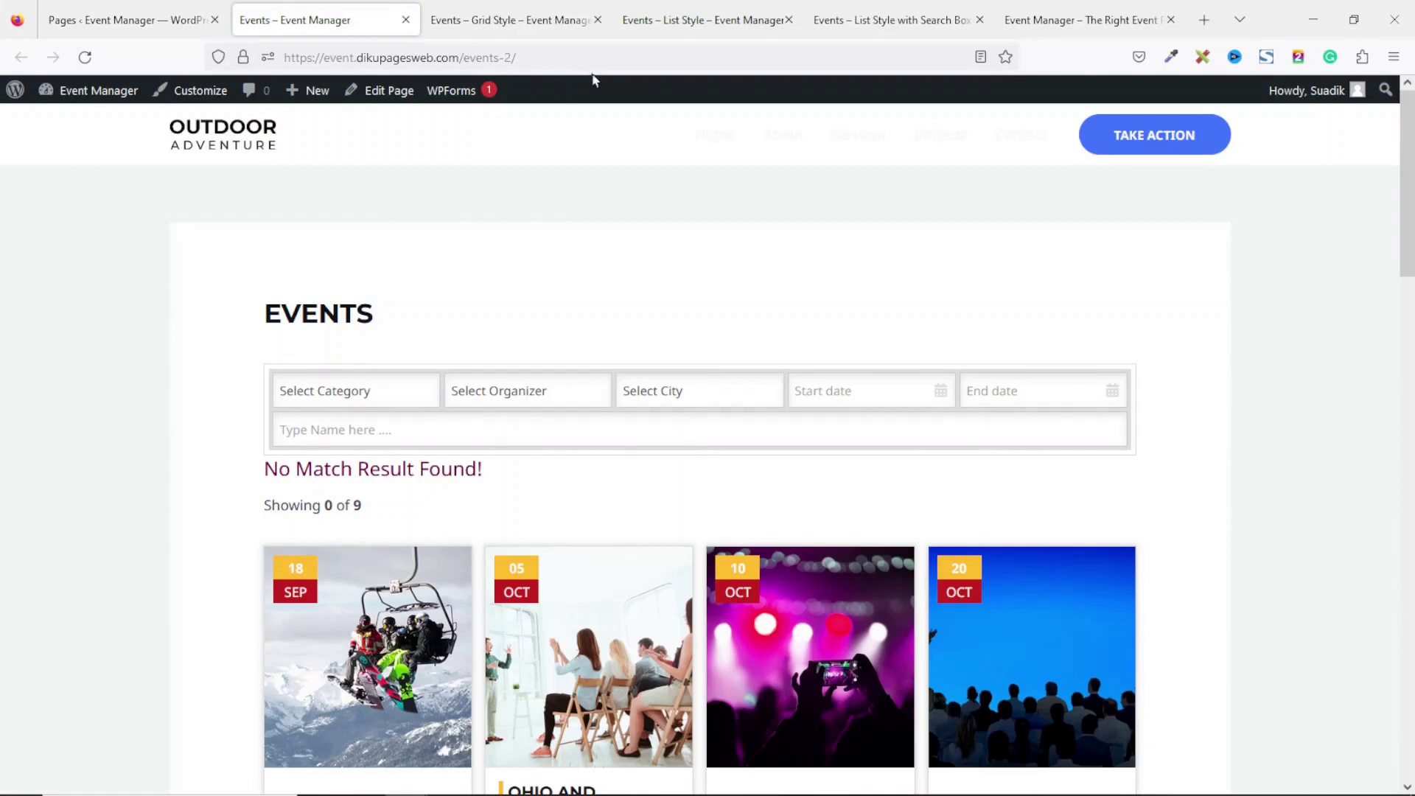
Close the three old event-page tabs, glance at the homepage, and launch the Customizer from Events.
left_click(598, 20)
left_click(599, 20)
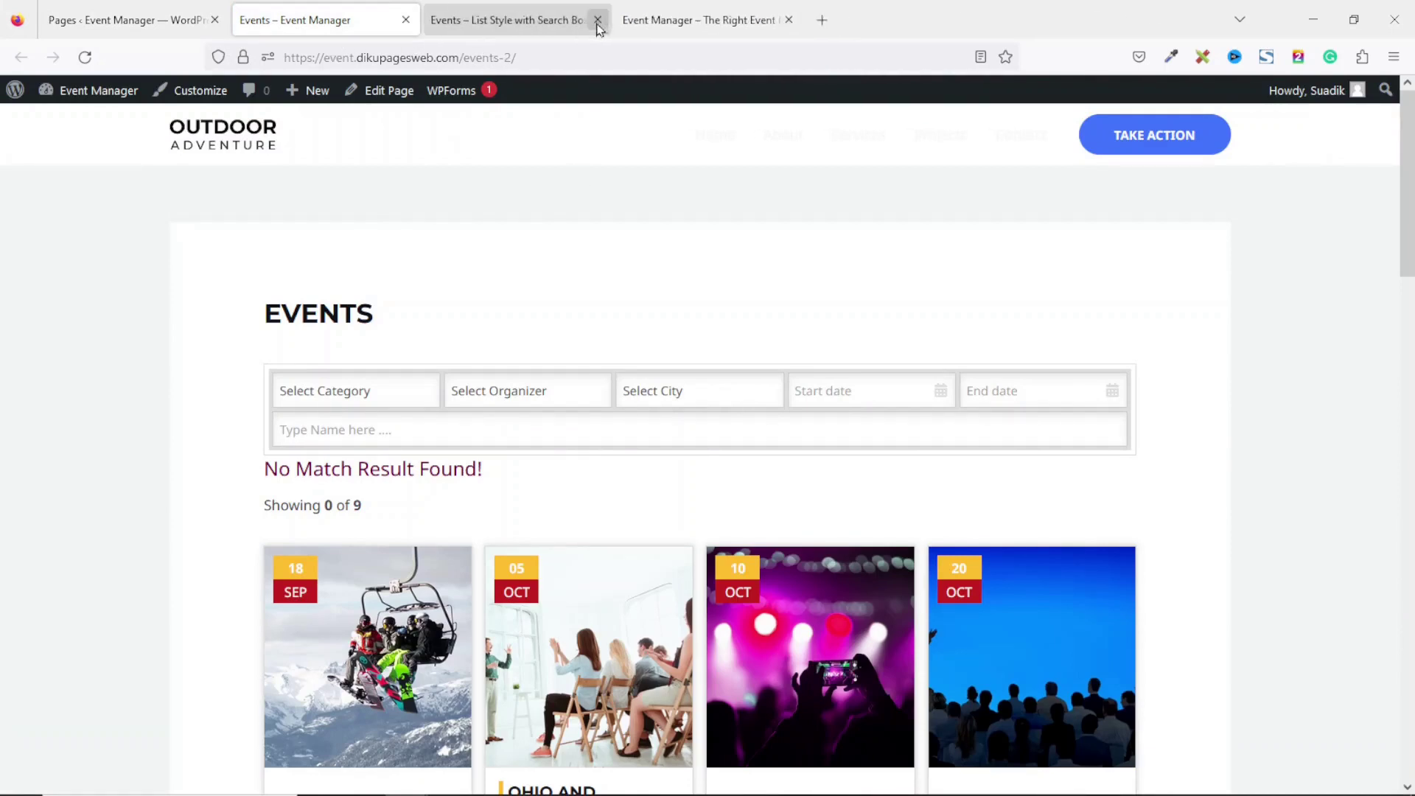
left_click(597, 20)
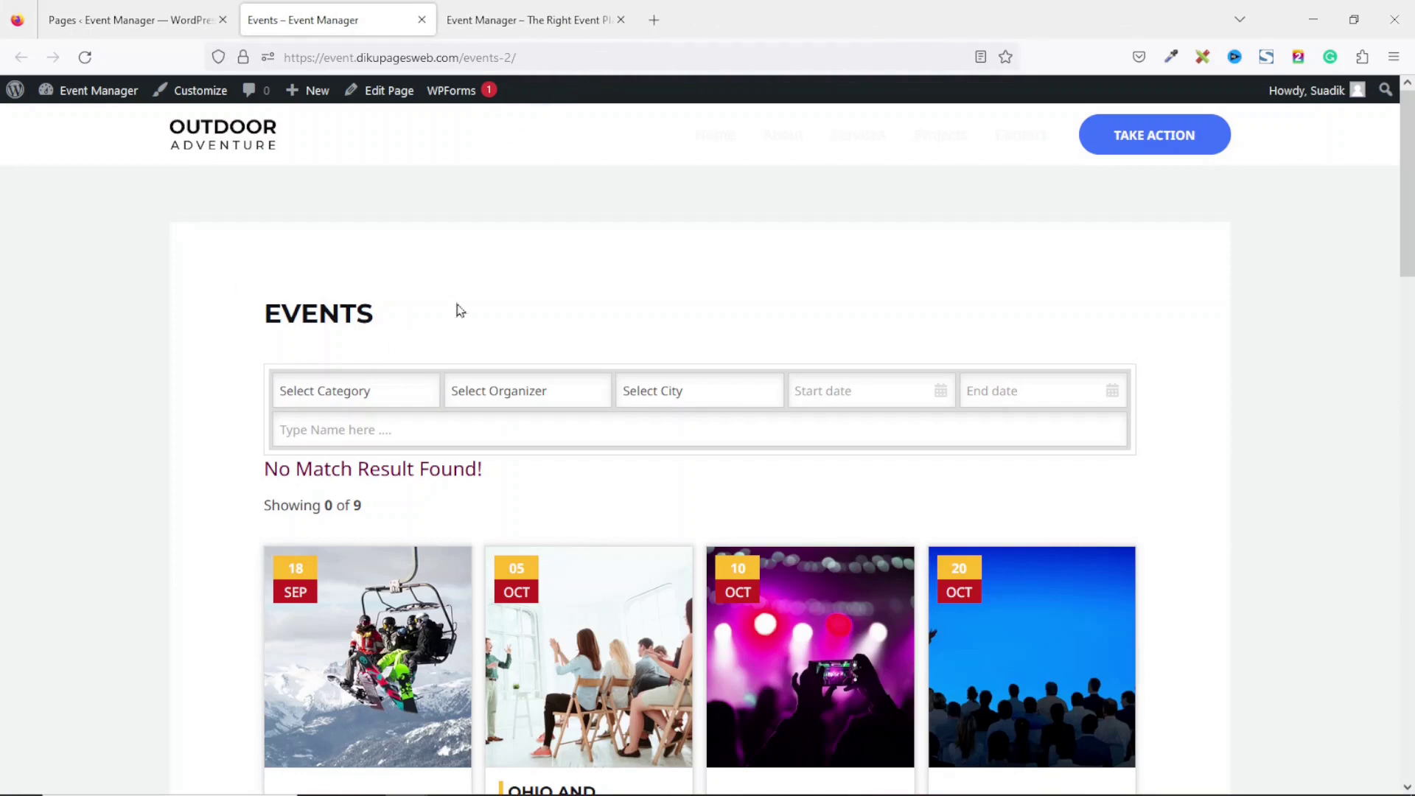
left_click(521, 20)
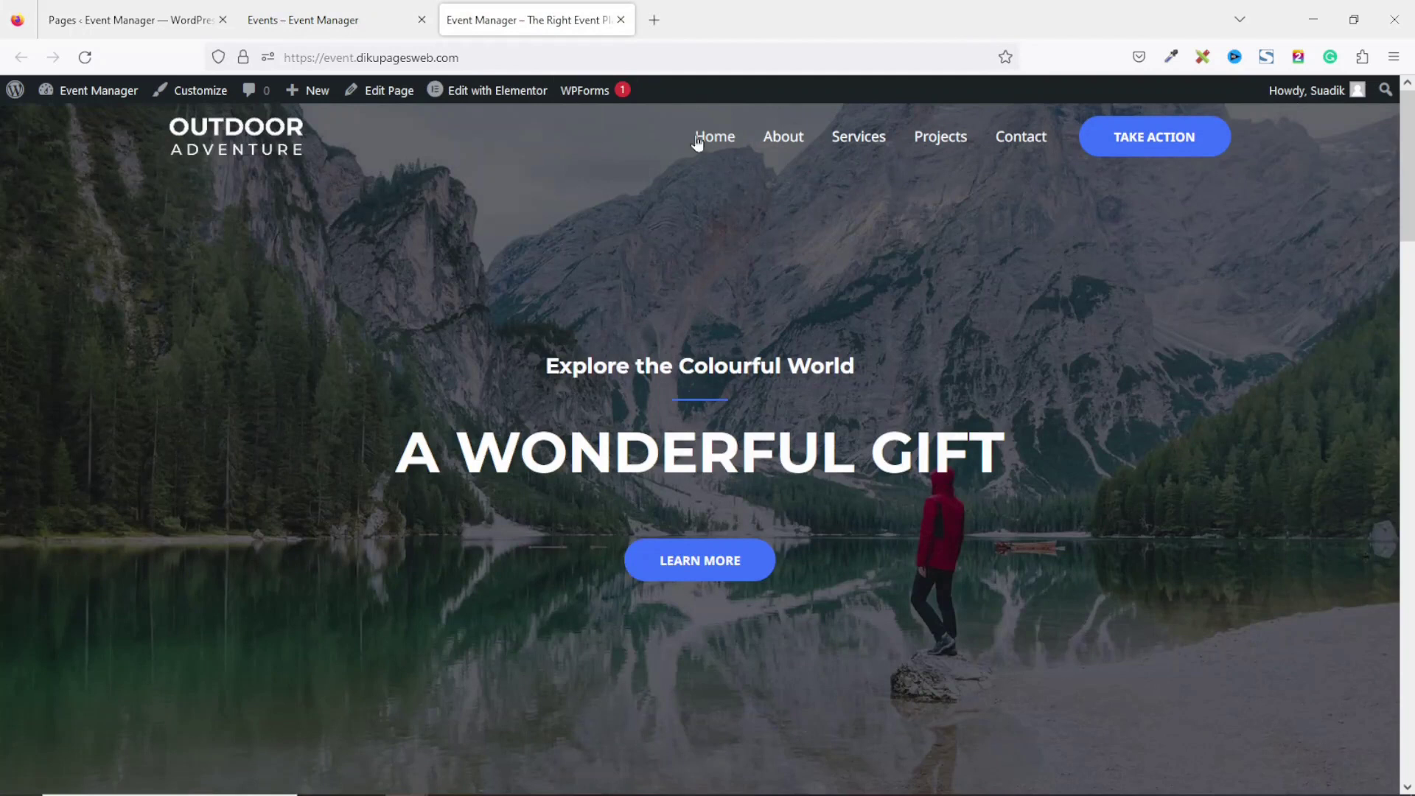
left_click(258, 10)
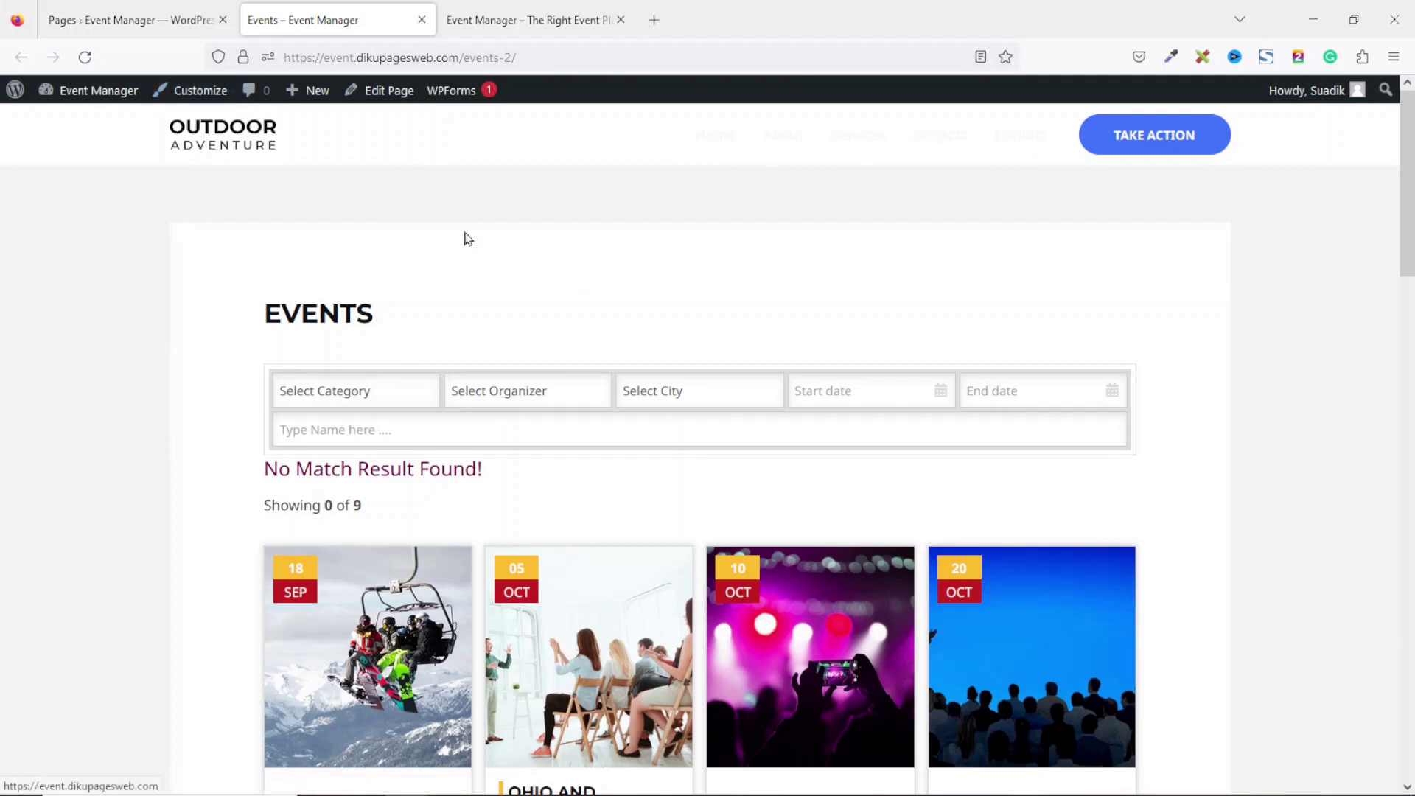
left_click(196, 92)
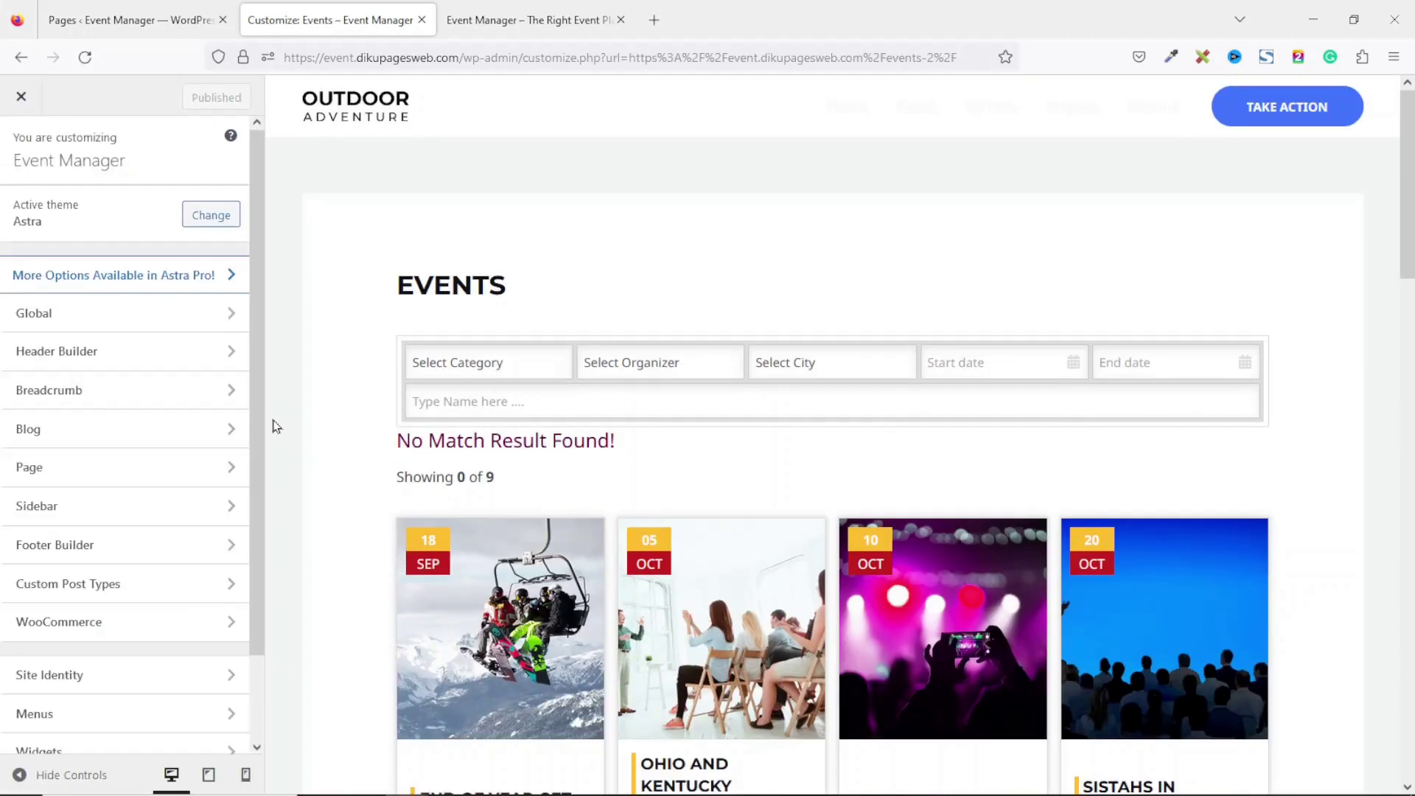
Add the Events page to the primary menu and move it directly below Home.
left_click(57, 730)
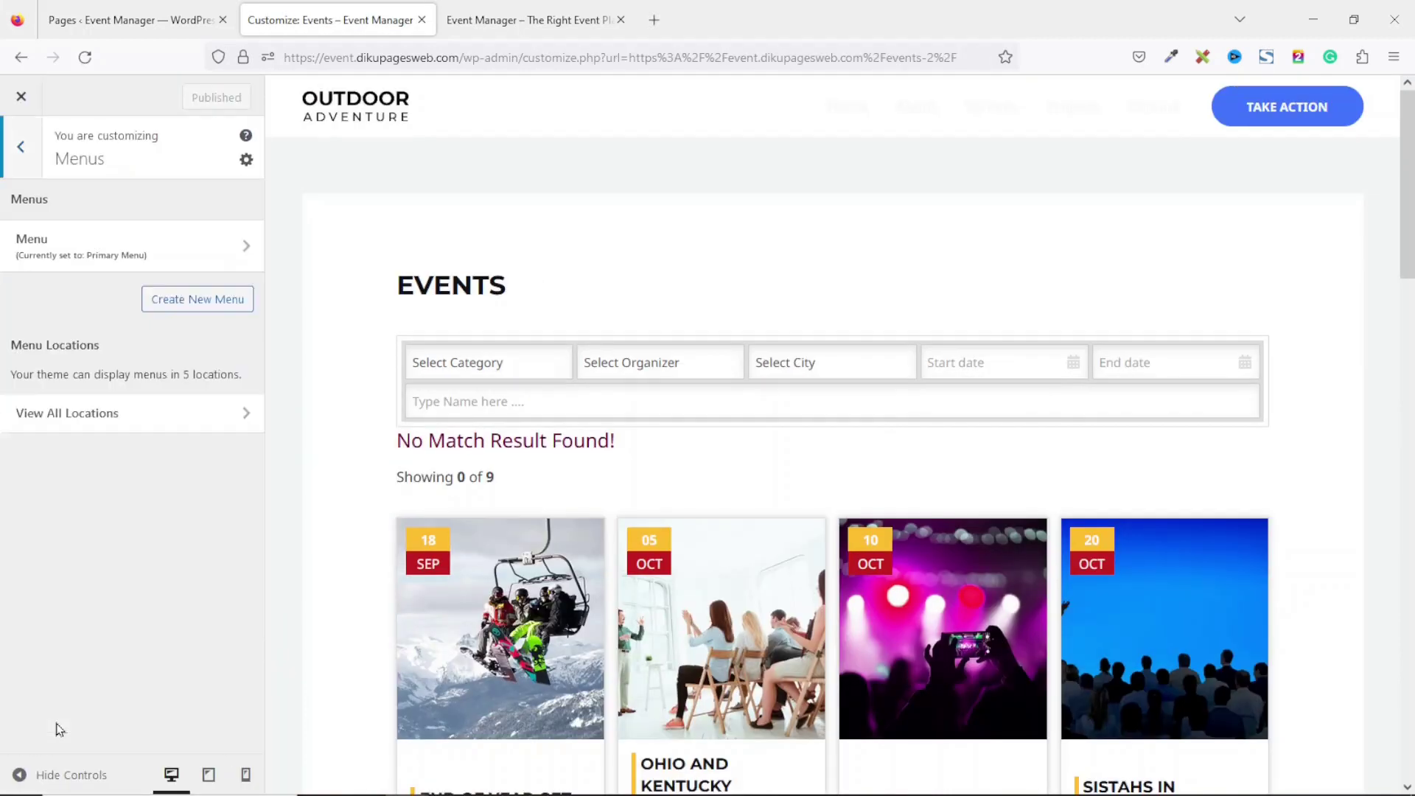
left_click(103, 246)
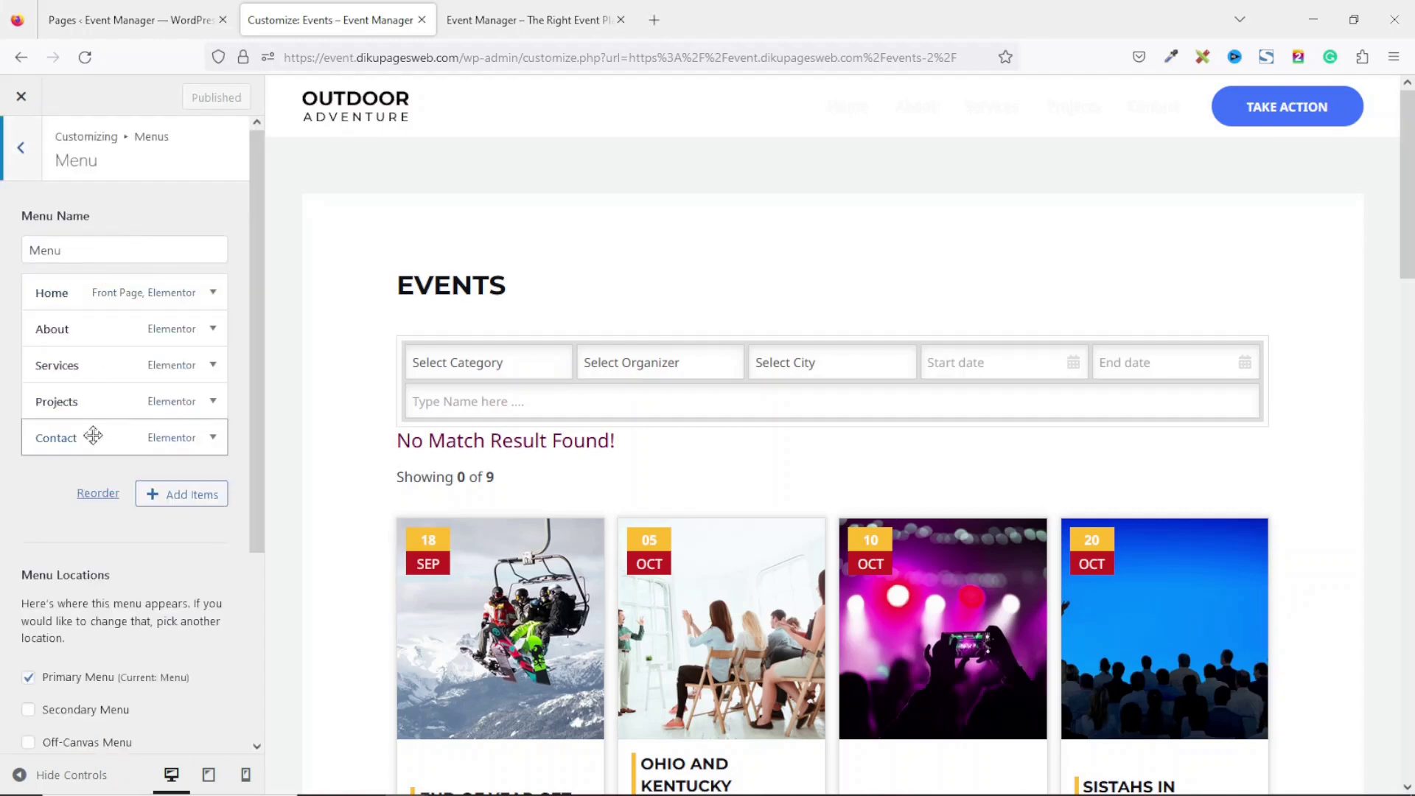
left_click(197, 499)
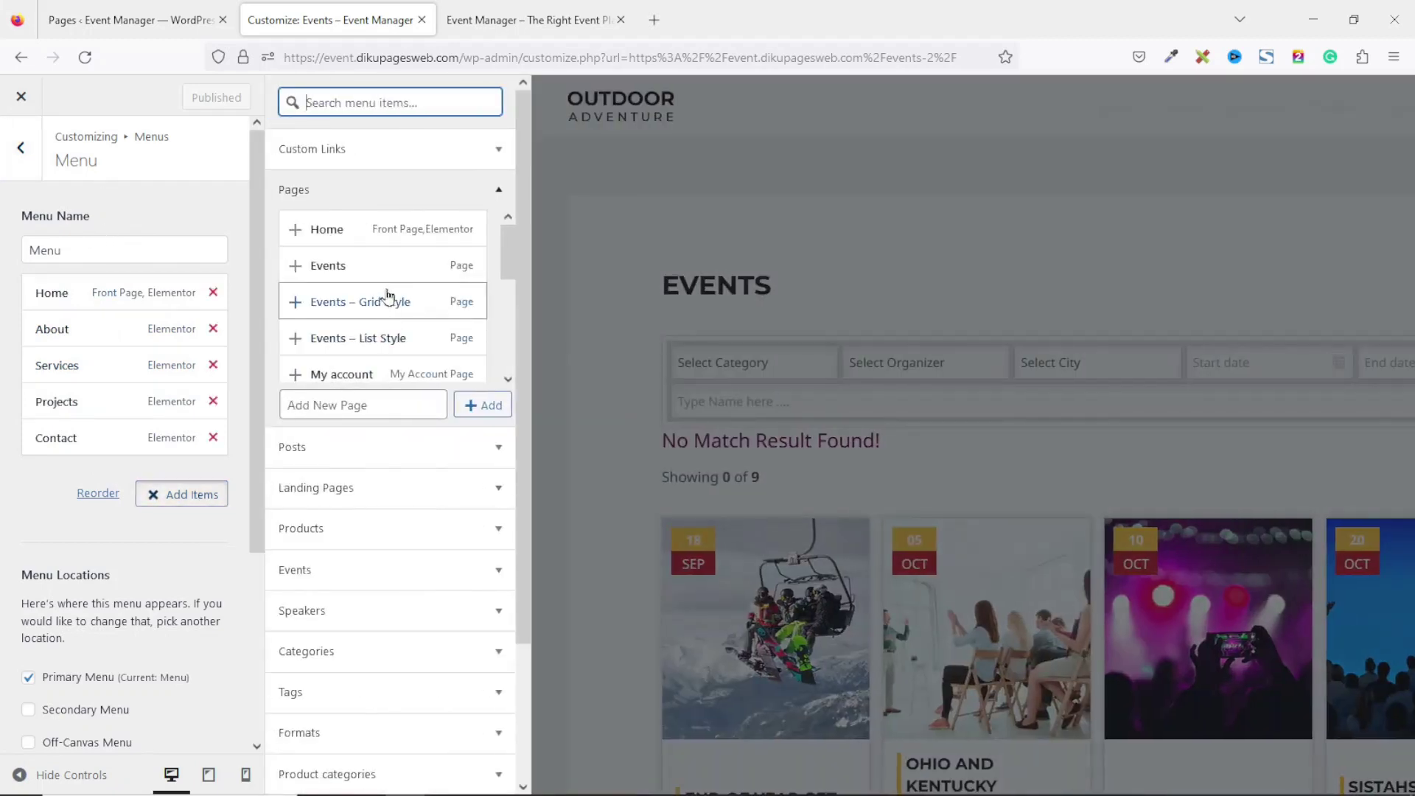
left_click(357, 269)
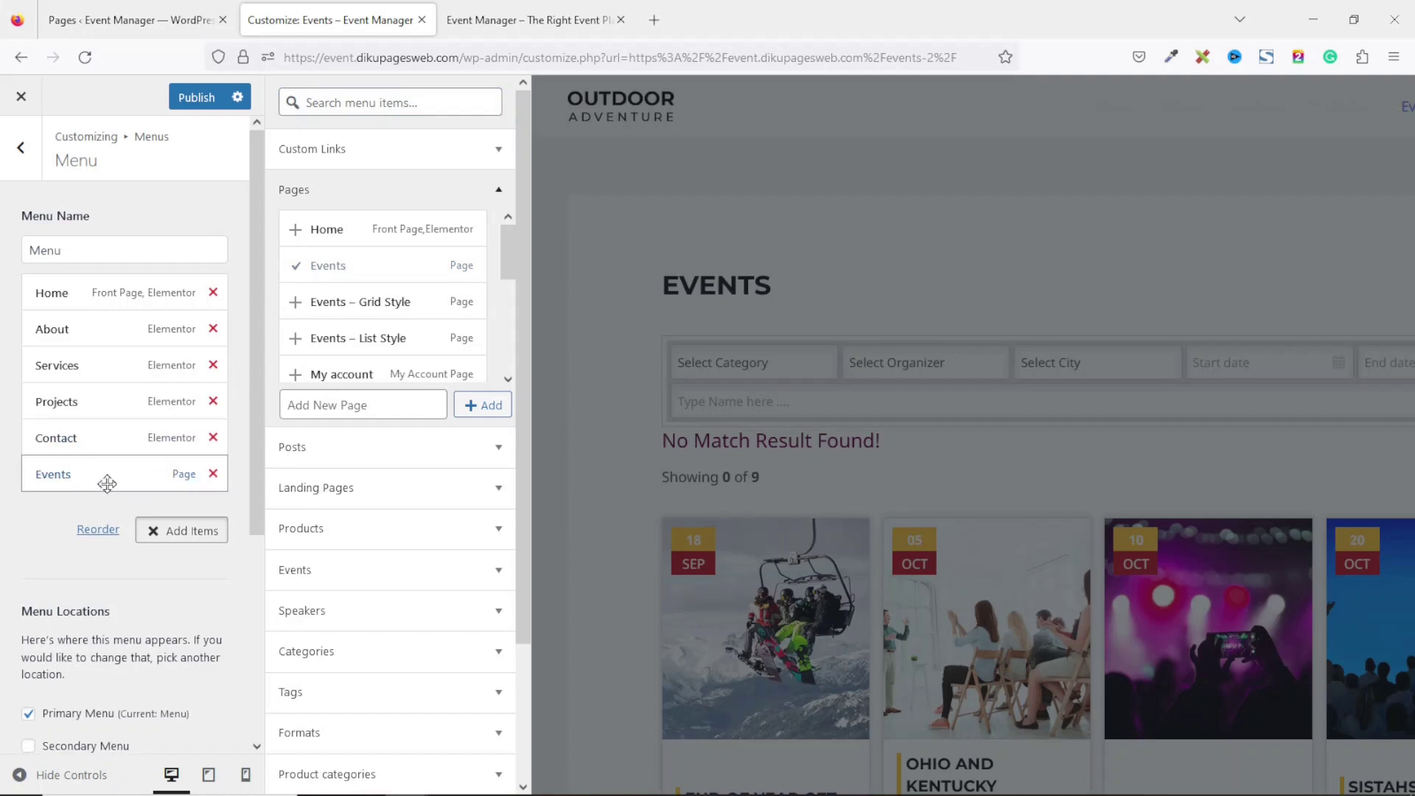
left_click_drag(95, 476, 70, 325)
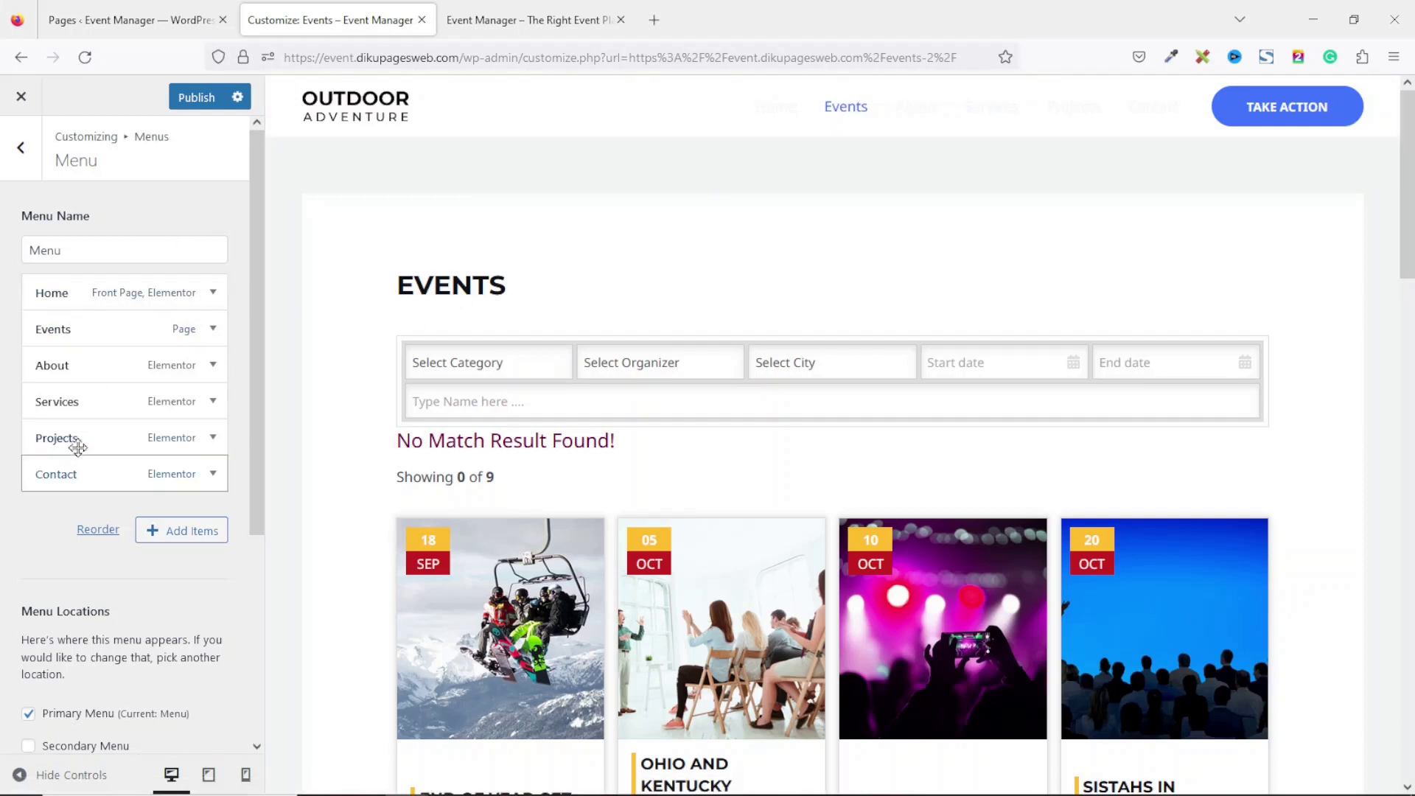
Remove the Projects item from the primary menu.
left_click(213, 437)
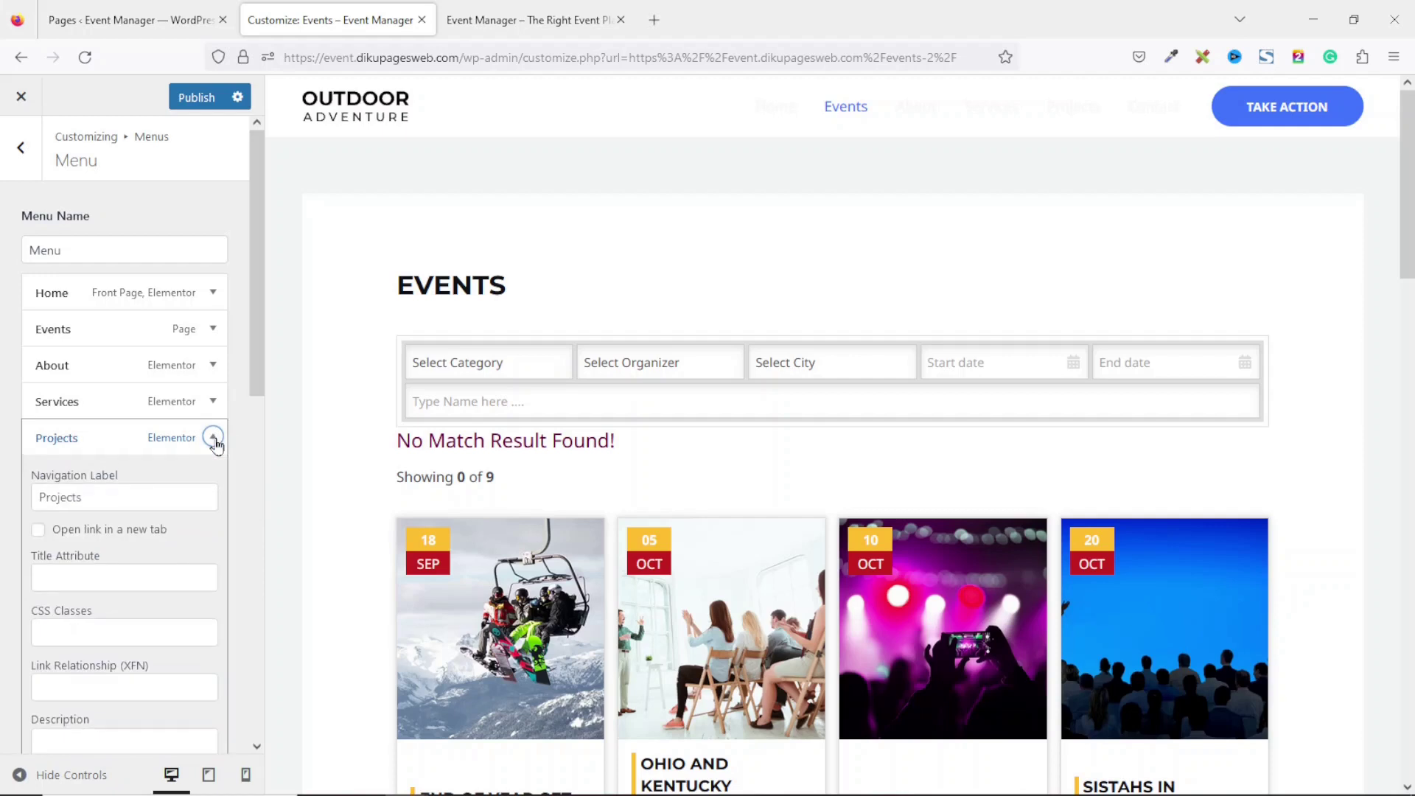
left_click_drag(258, 384, 253, 575)
left_click(47, 479)
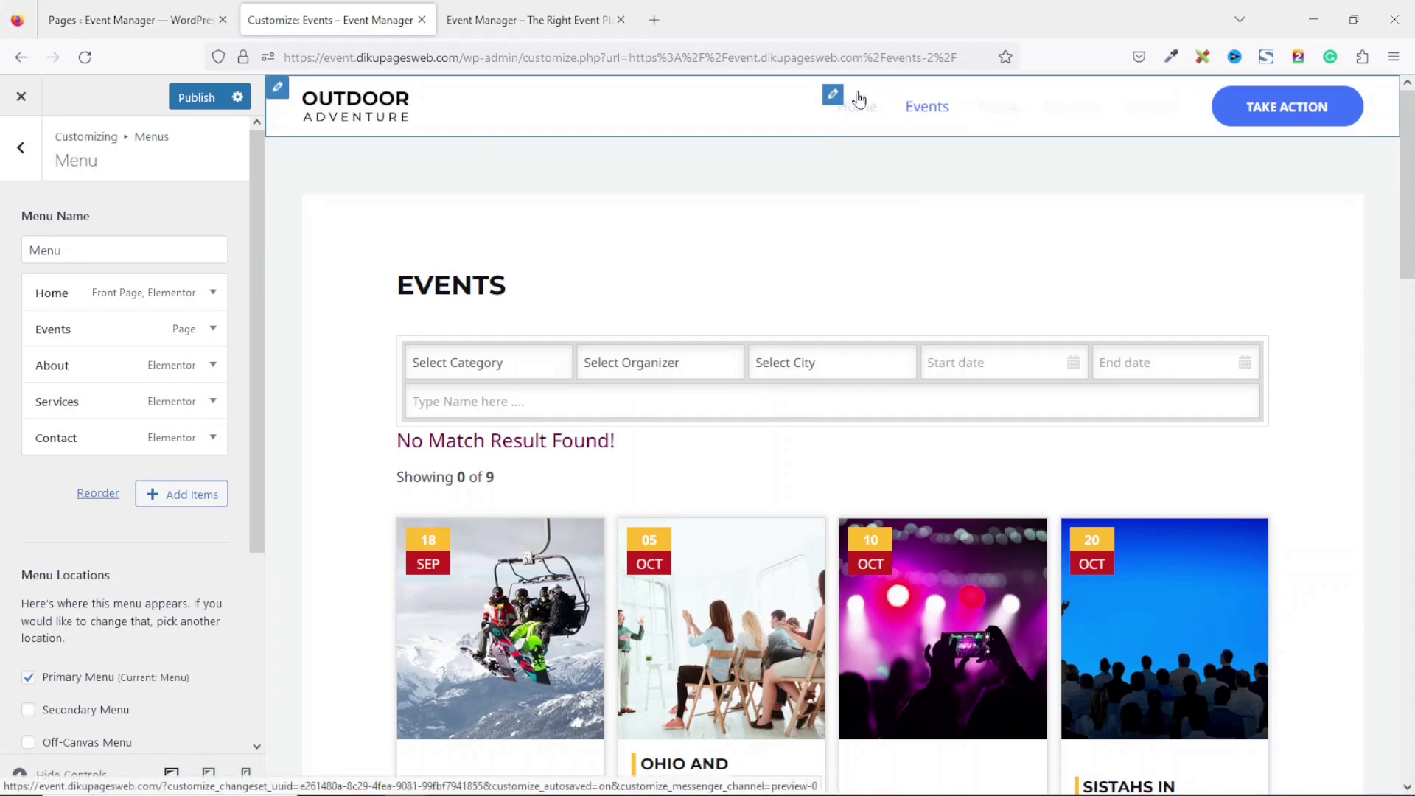
Set the header menu's normal link colour to dark #101218 in the Design options.
left_click(834, 96)
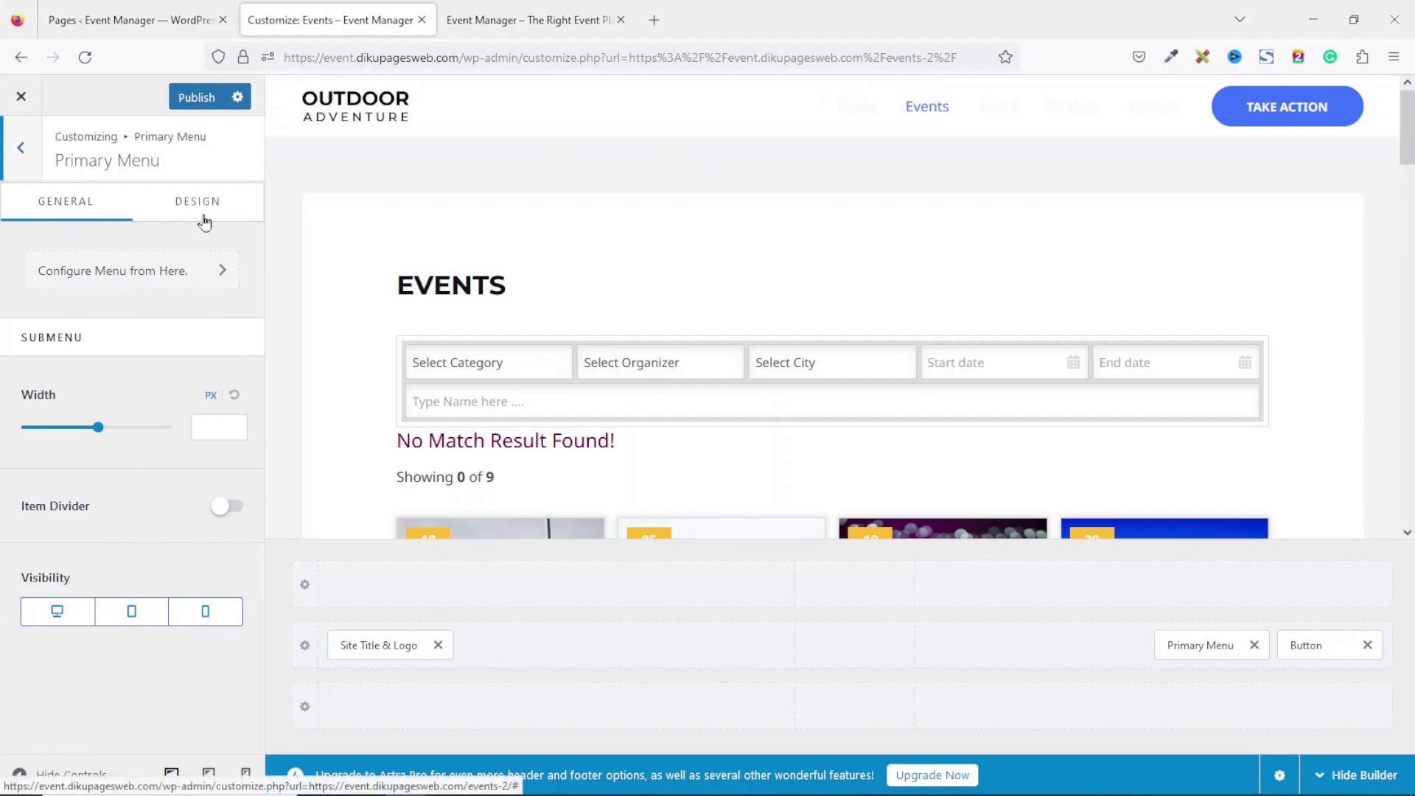
left_click(208, 211)
scroll(236, 473, "down", 8)
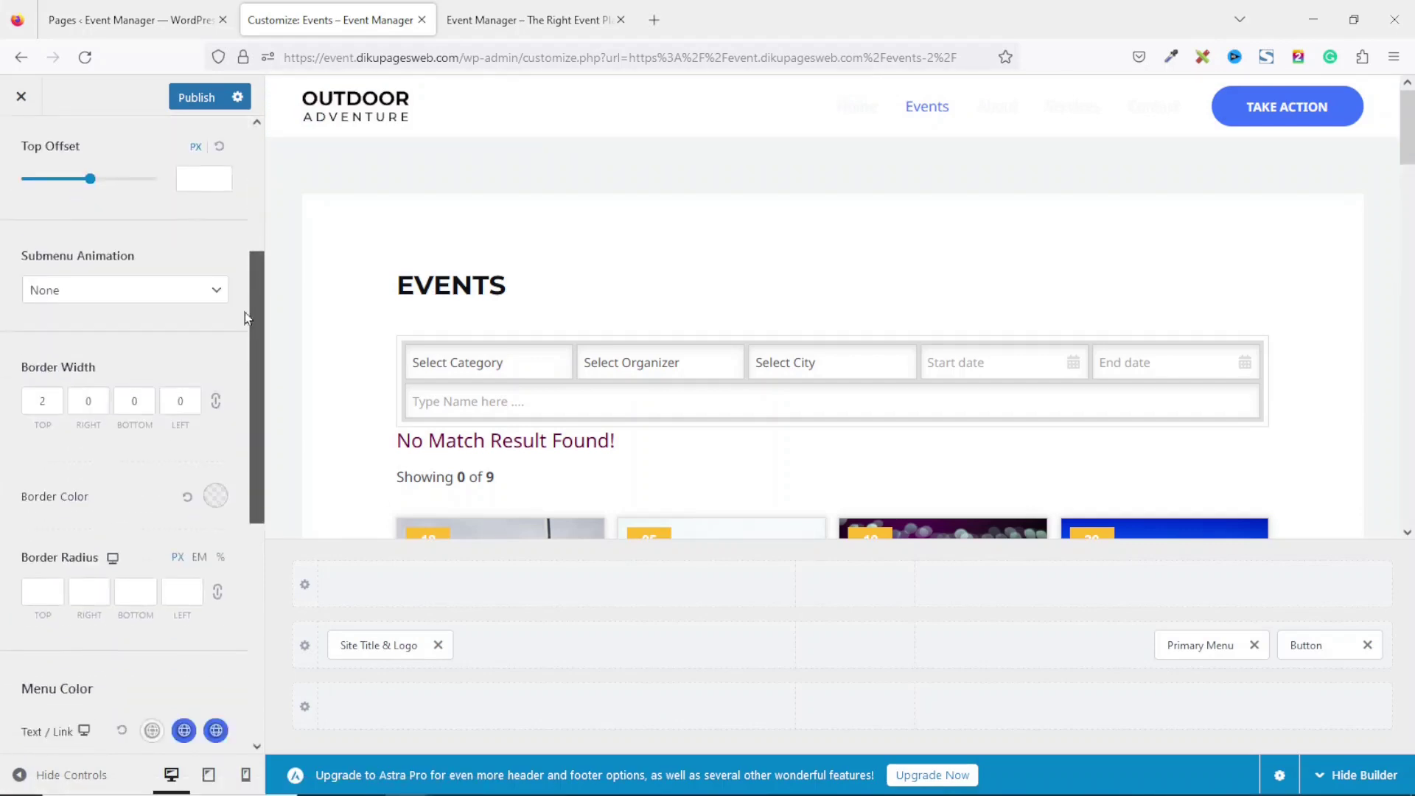
scroll(236, 473, "down", 1)
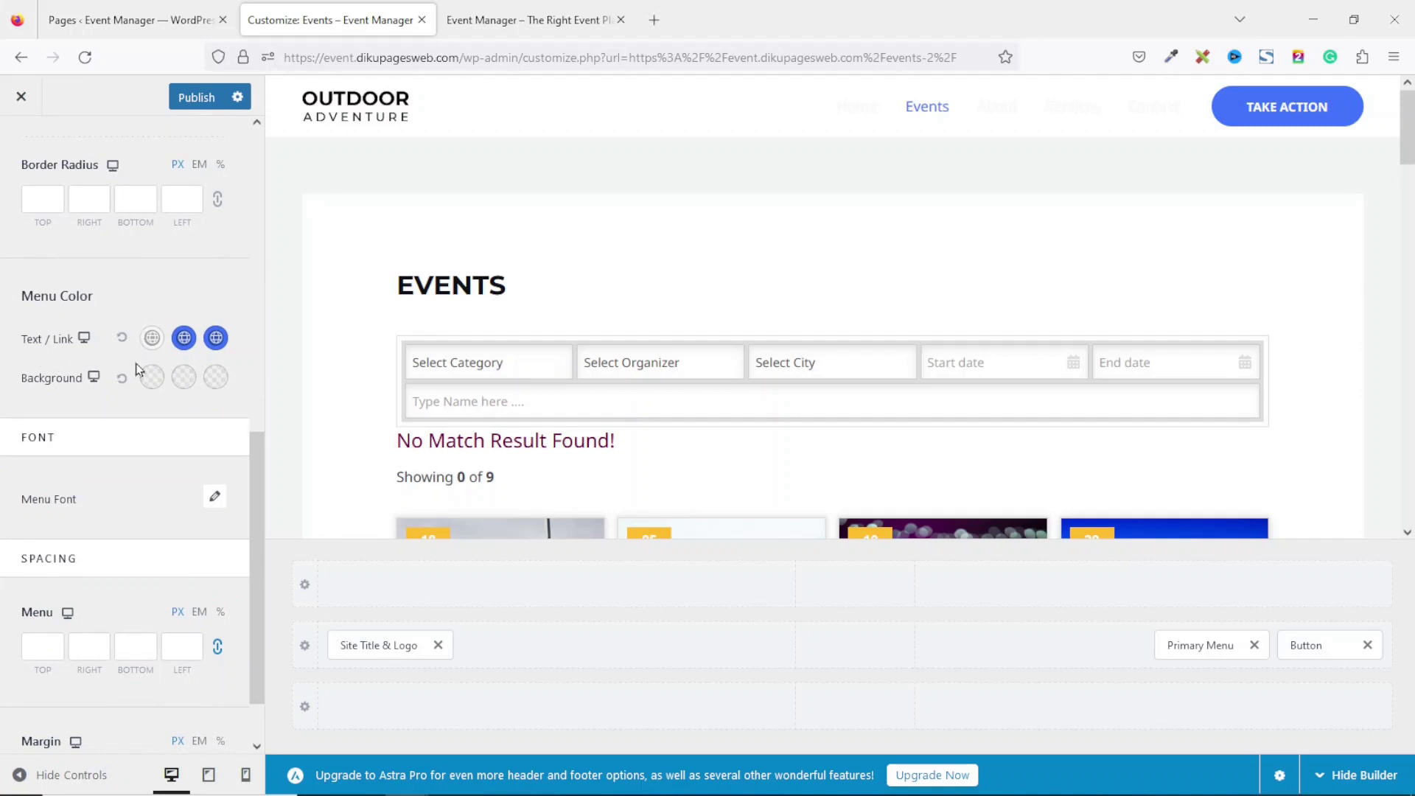
left_click(151, 338)
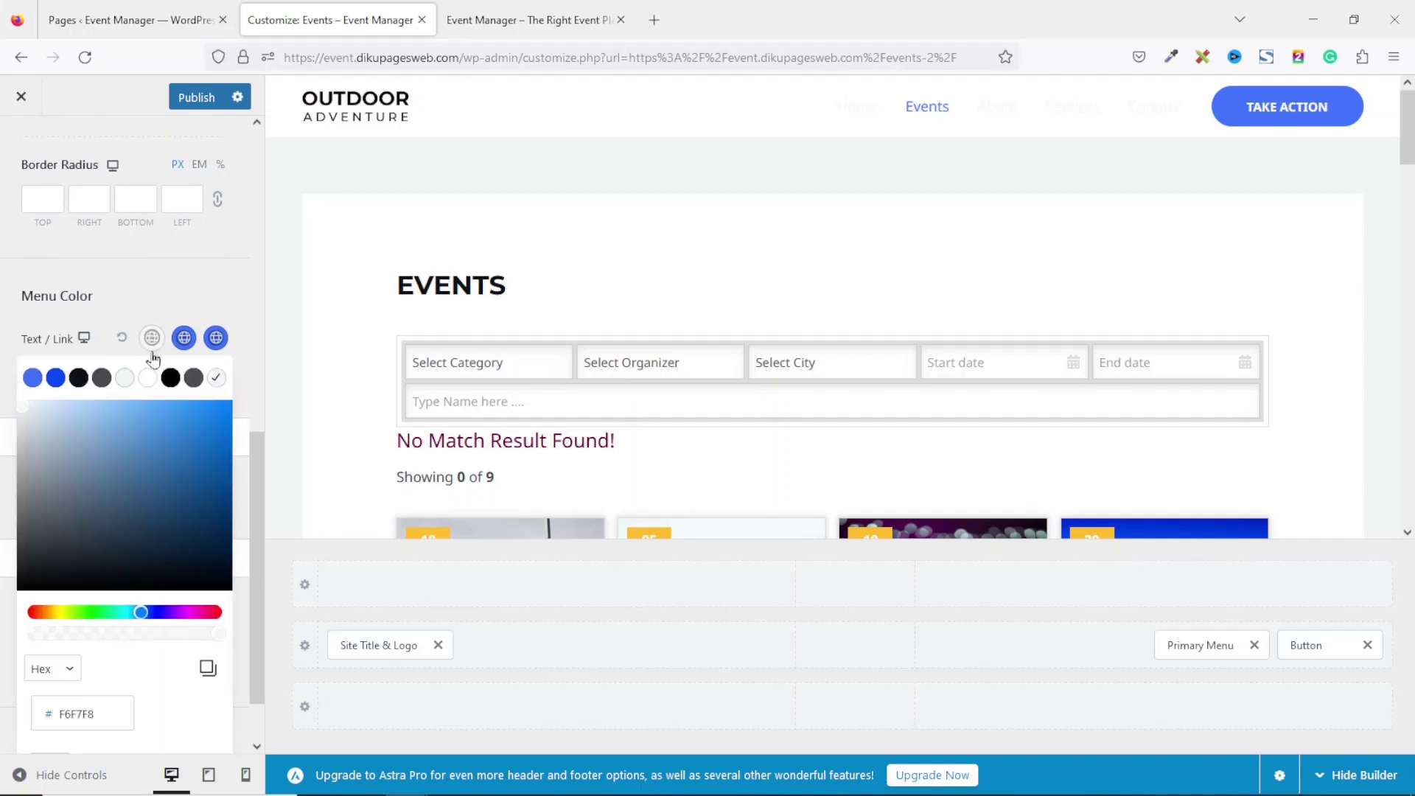
left_click(78, 378)
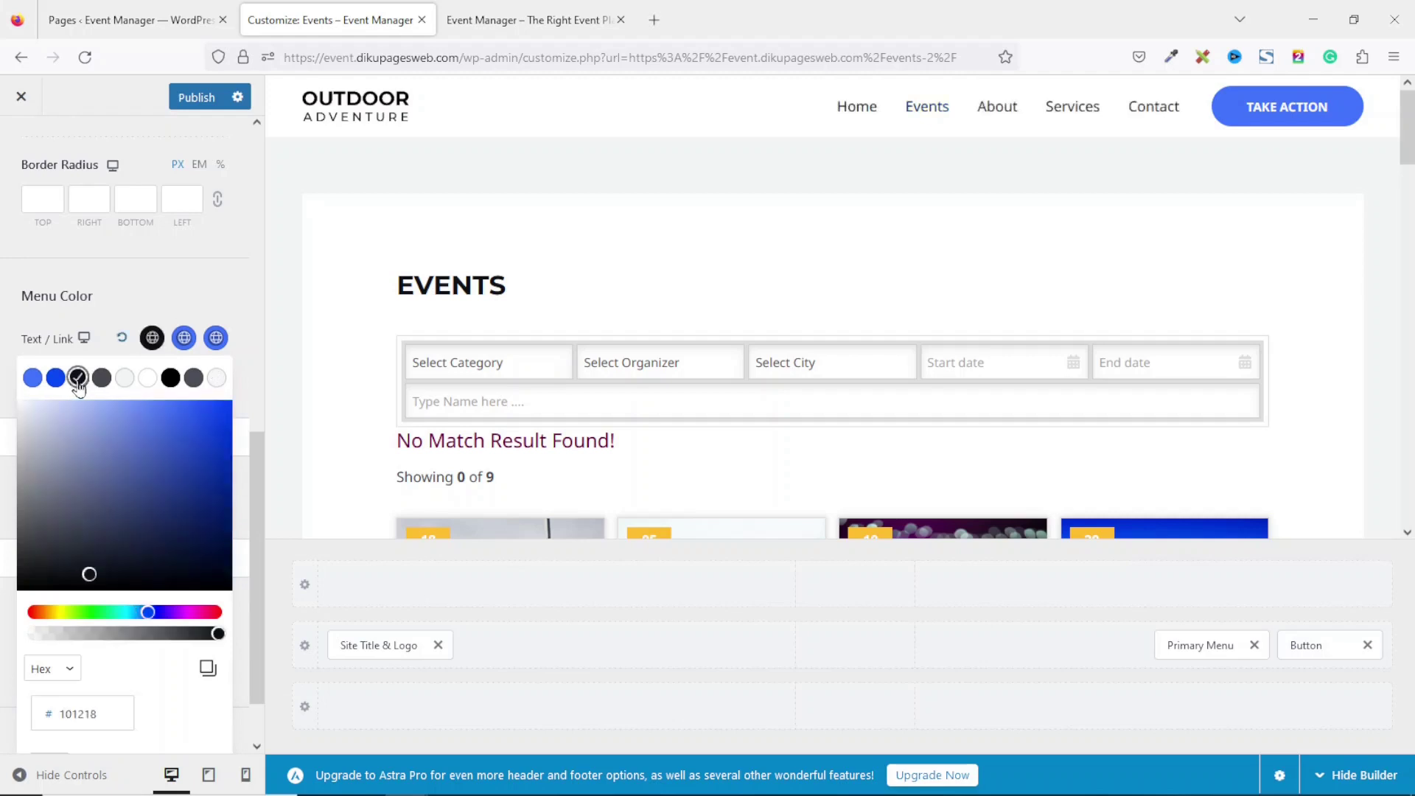
Set the menu link hover colour to blue #4175FC and publish the changes.
left_click(185, 339)
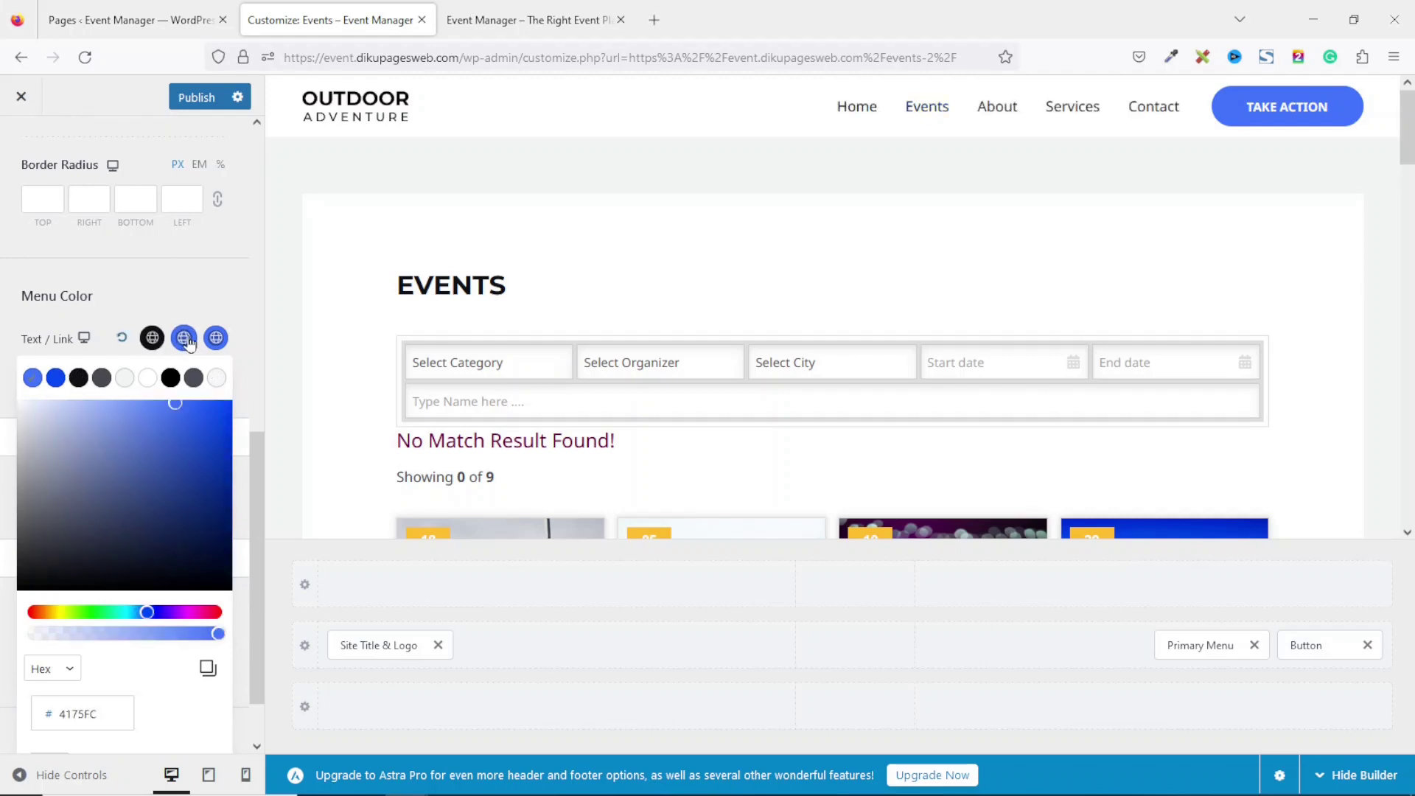
left_click(31, 379)
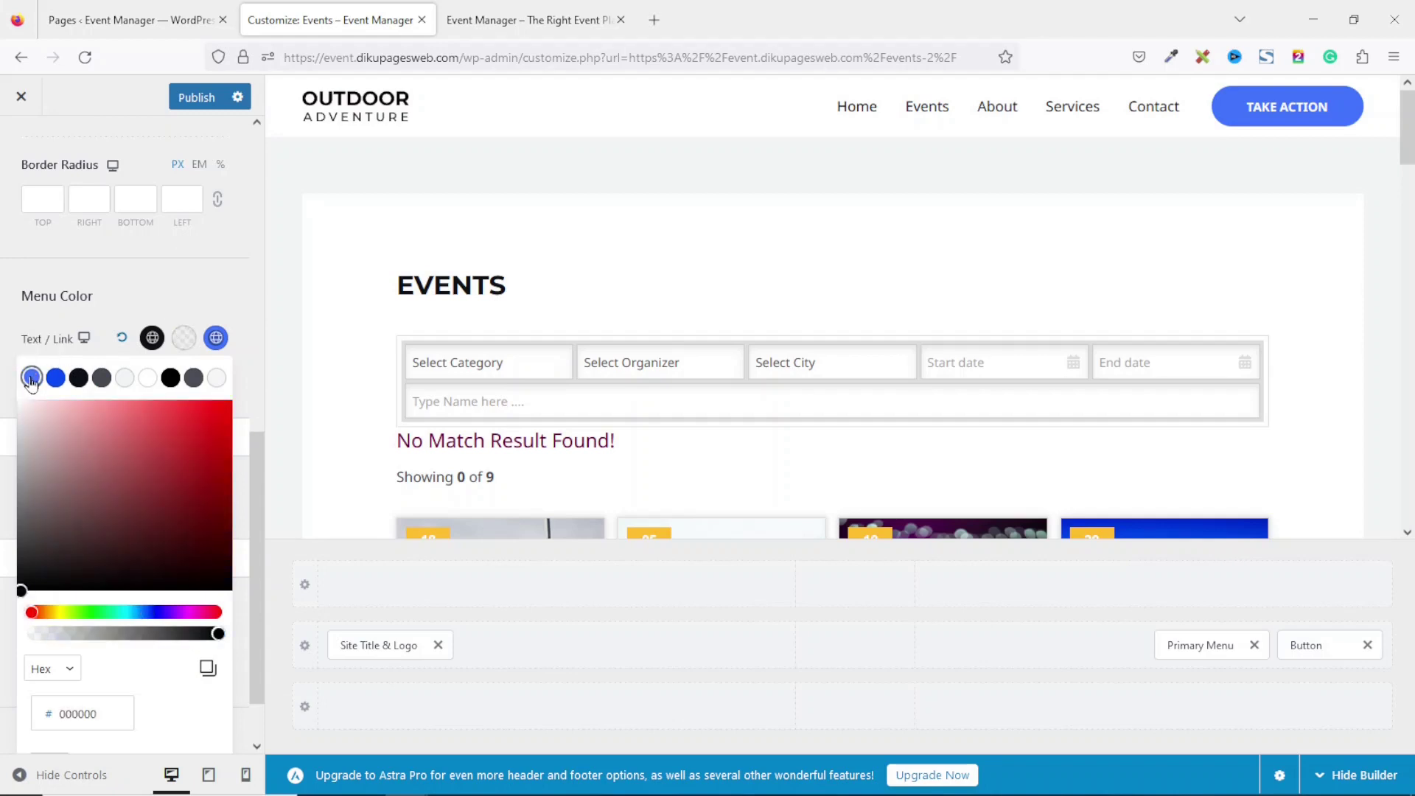
left_click(31, 379)
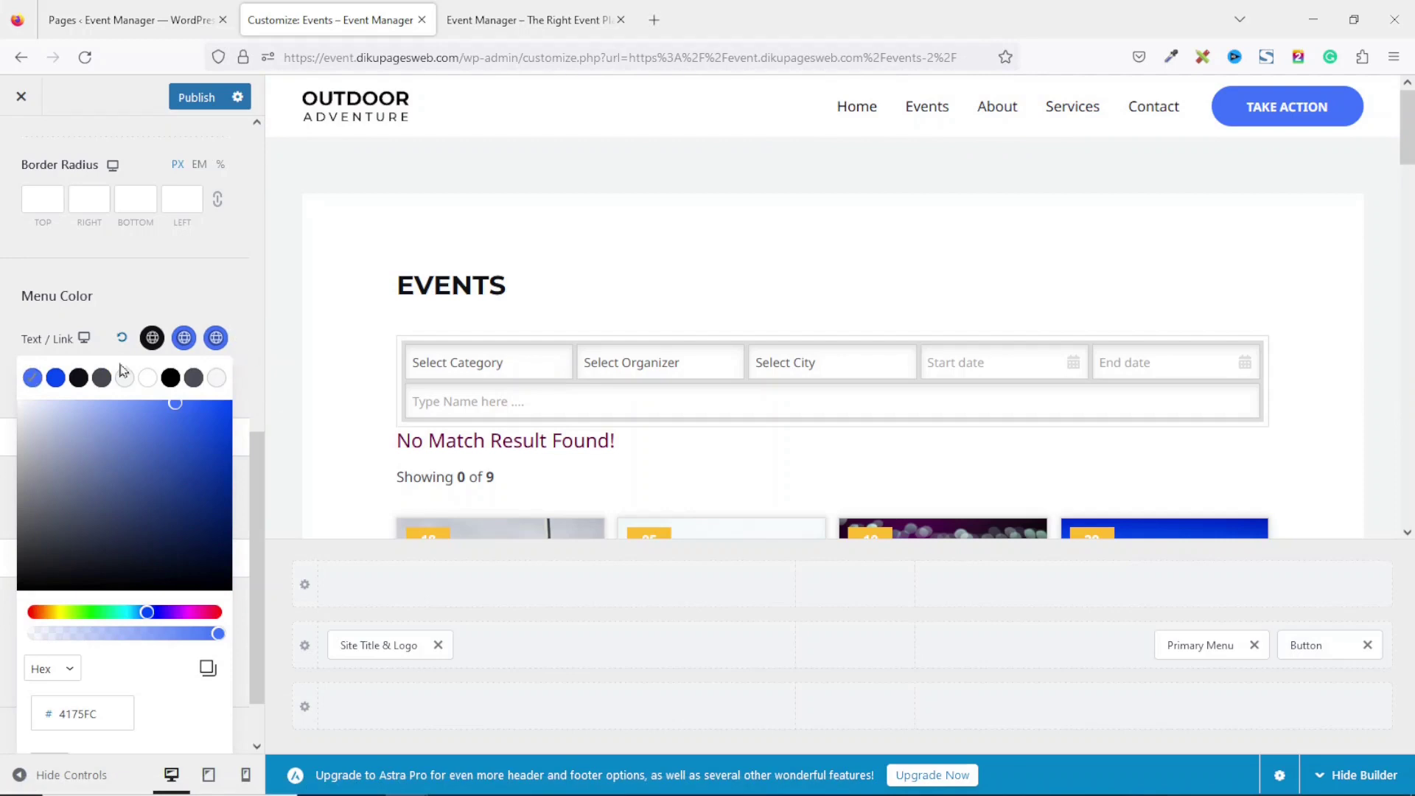
left_click(31, 378)
left_click(31, 379)
left_click(267, 247)
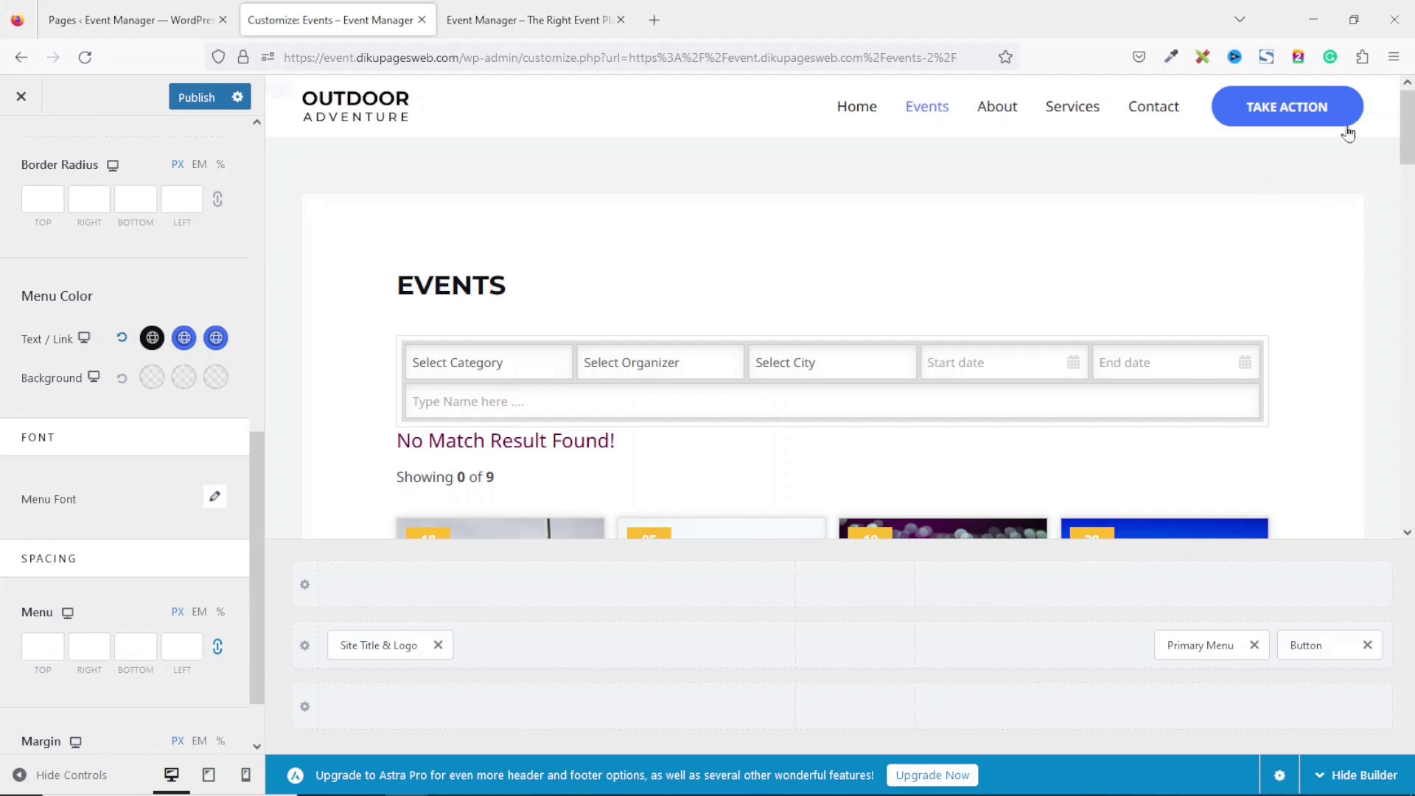
left_click(206, 99)
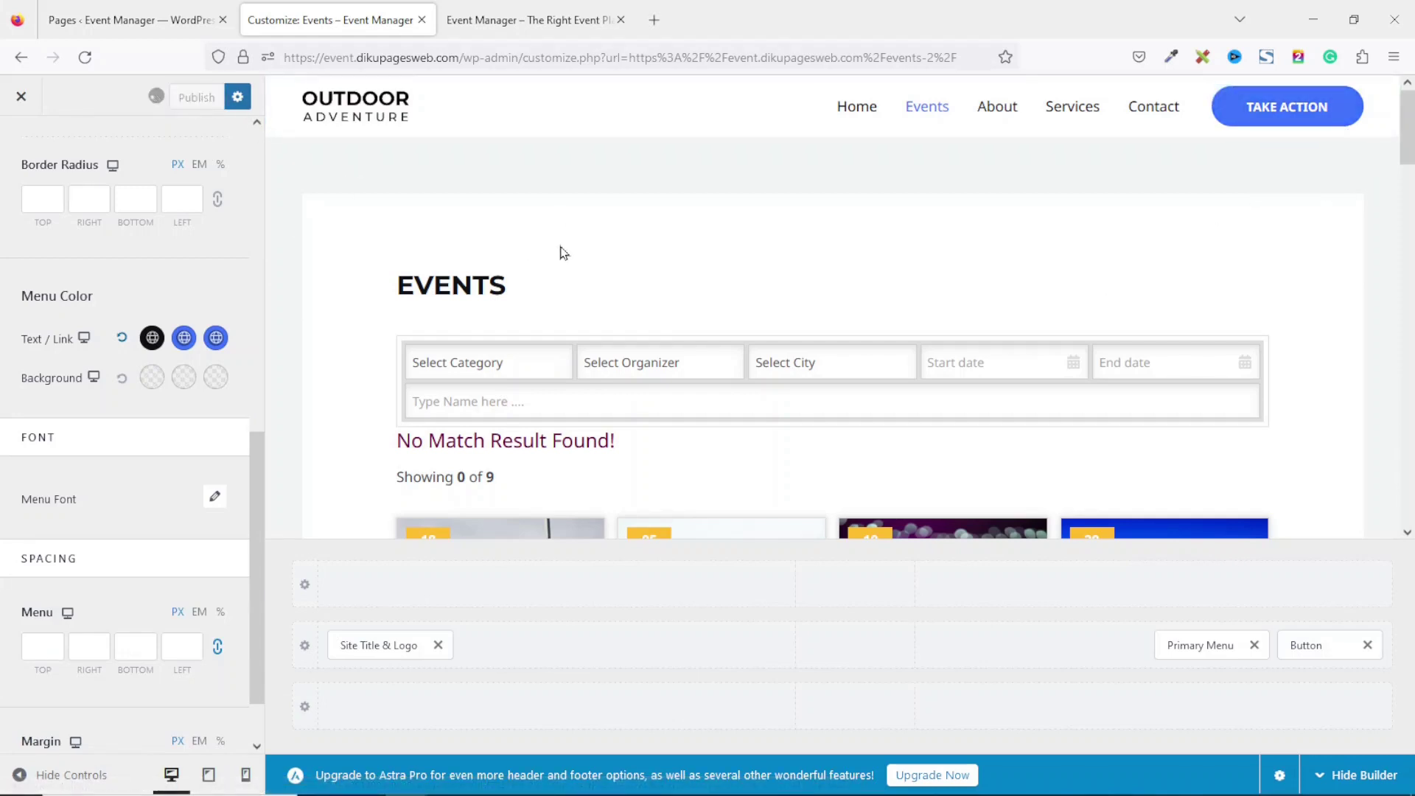